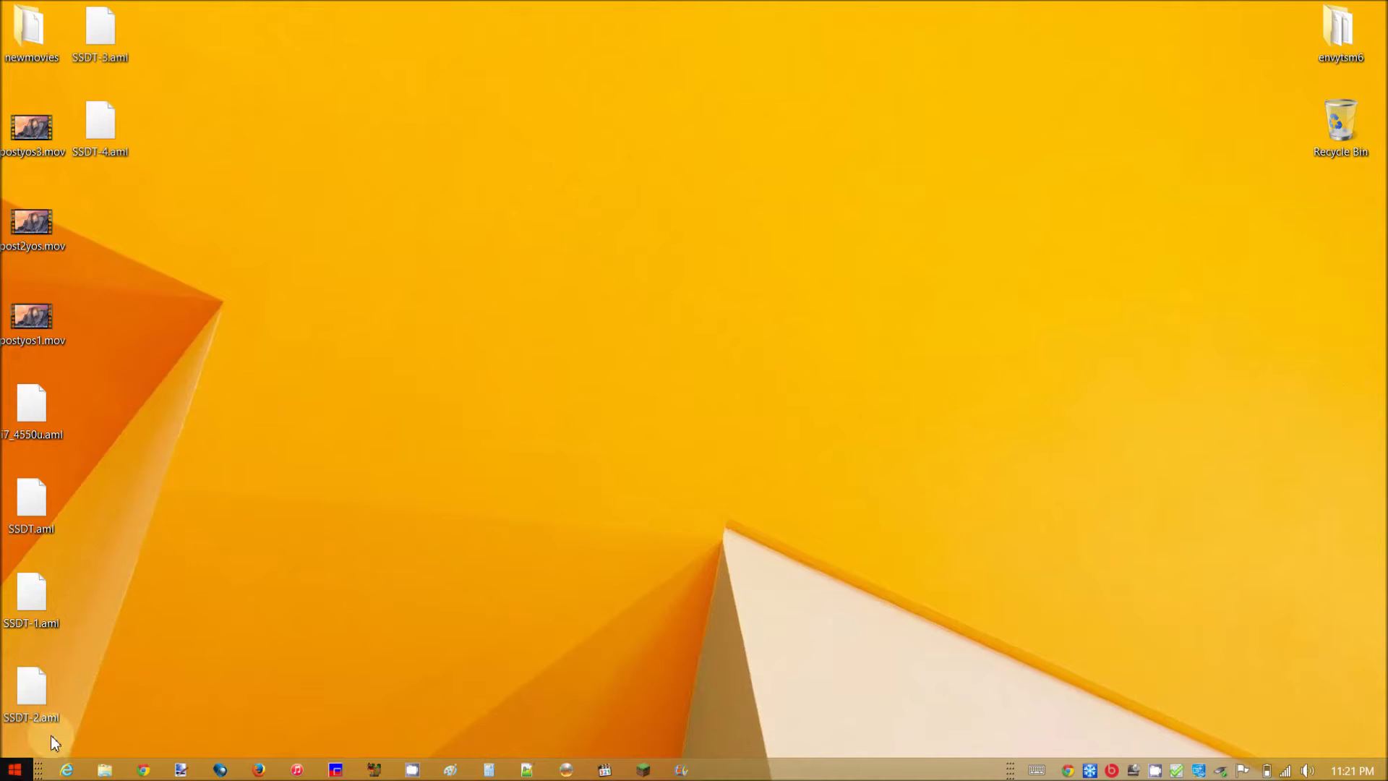
# Run Rw.exe from the Win64 Portable folder of RwPortableX64V1.6.6.1.zip without extracting the archive.
pyautogui.click(105, 769)
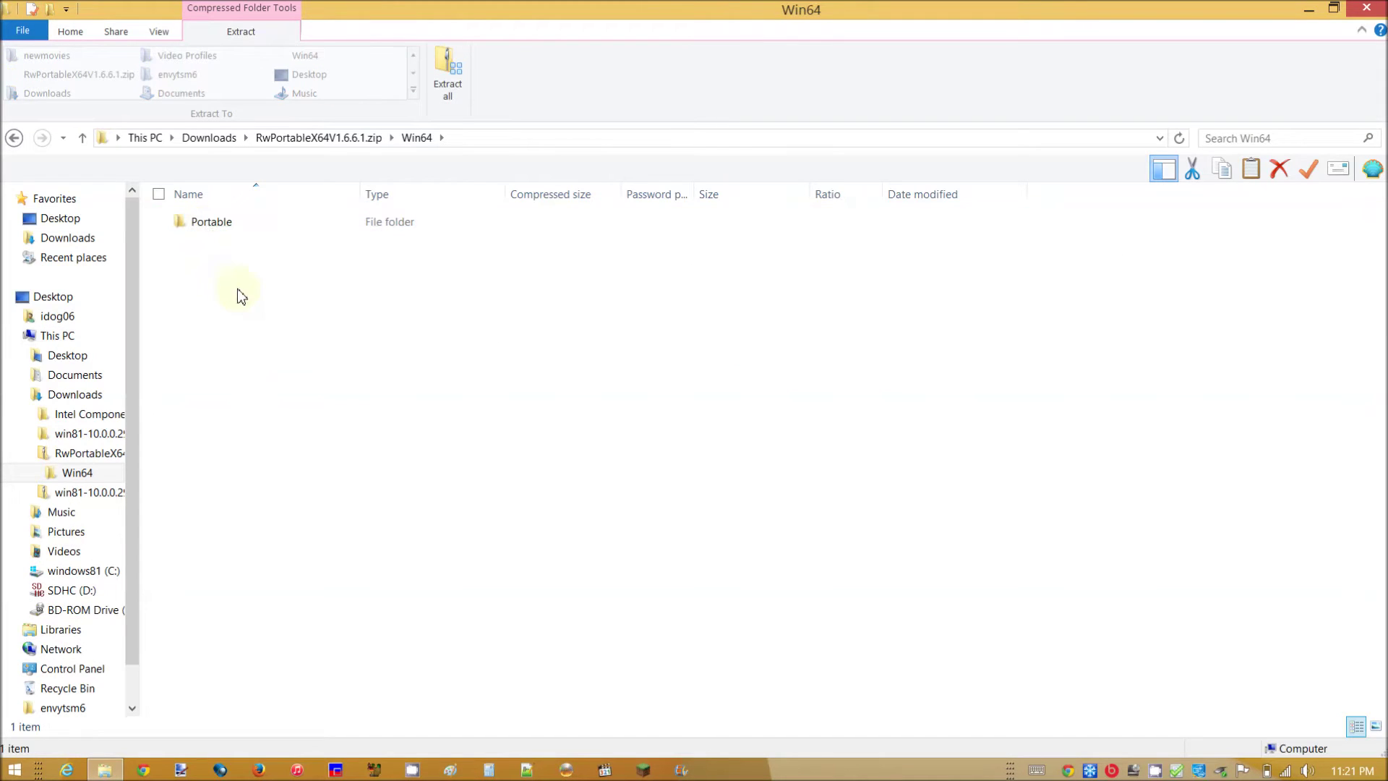
pyautogui.doubleClick(206, 223)
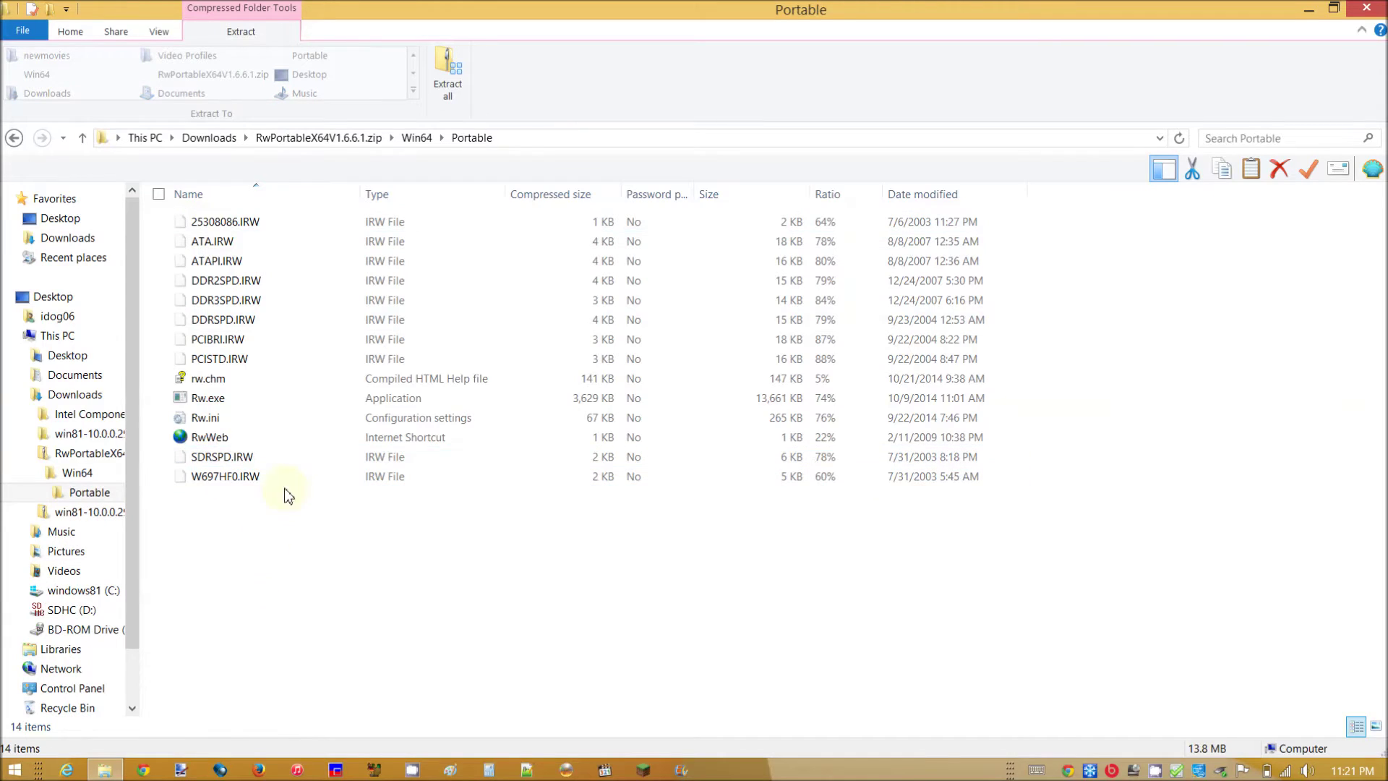
pyautogui.doubleClick(207, 400)
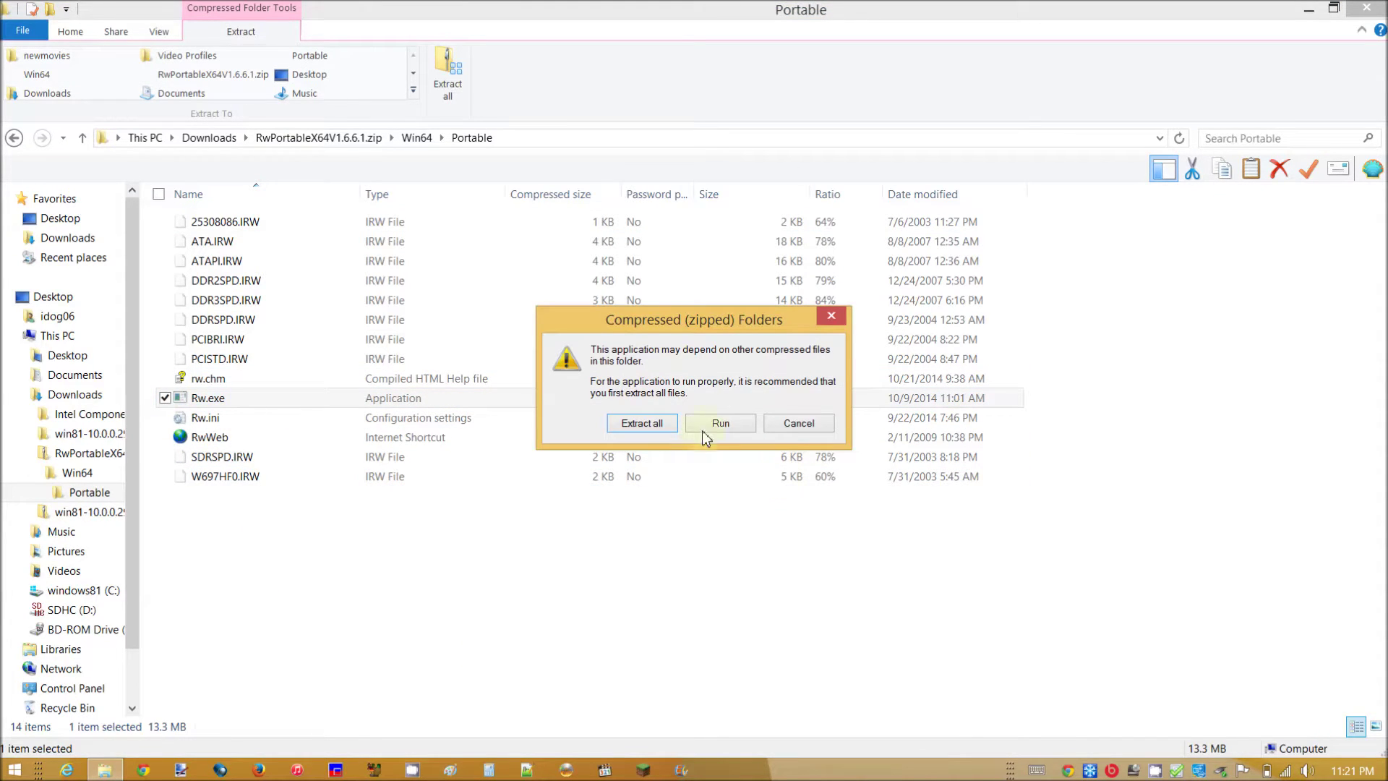
pyautogui.click(722, 424)
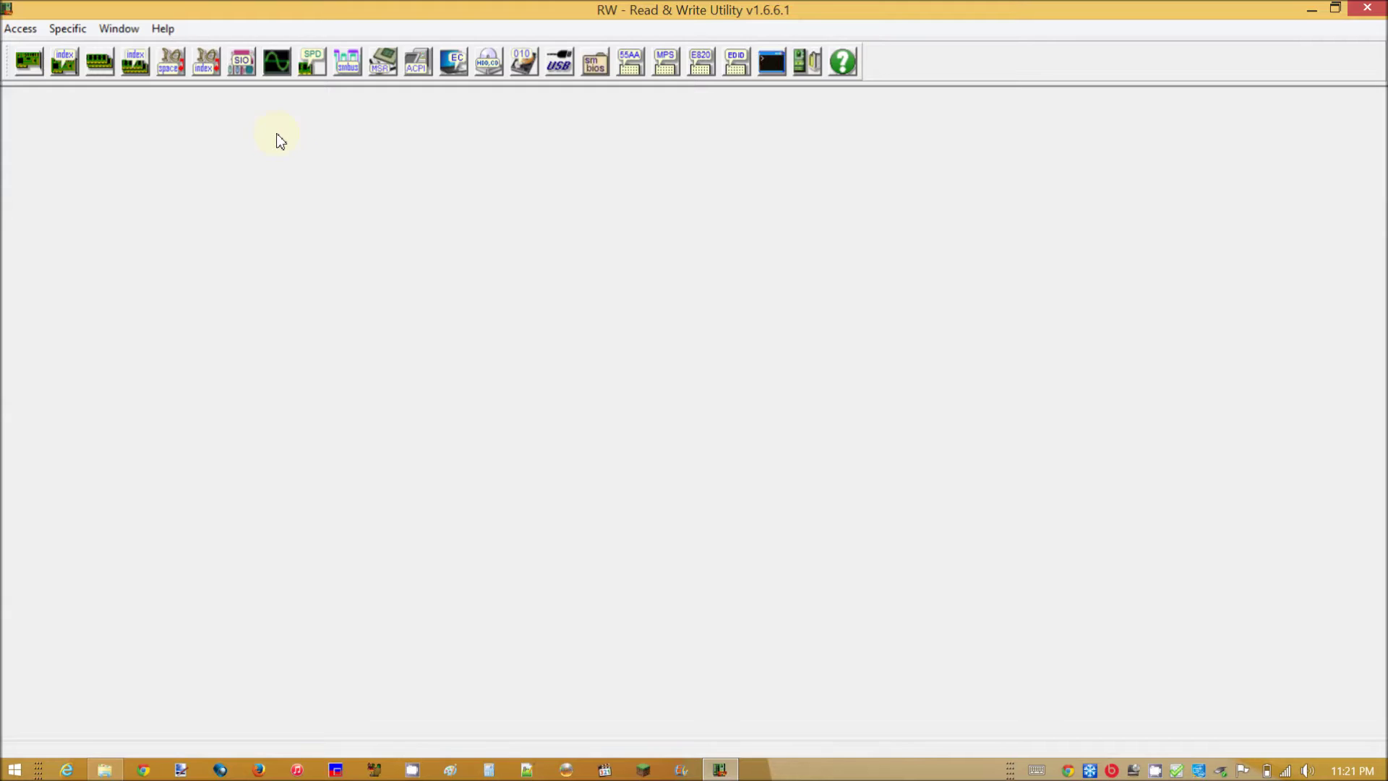
# Start a binary save of the first SSDT in the ACPI tables and create a desktop folder named acpi_i7_4550u for it.
pyautogui.click(415, 71)
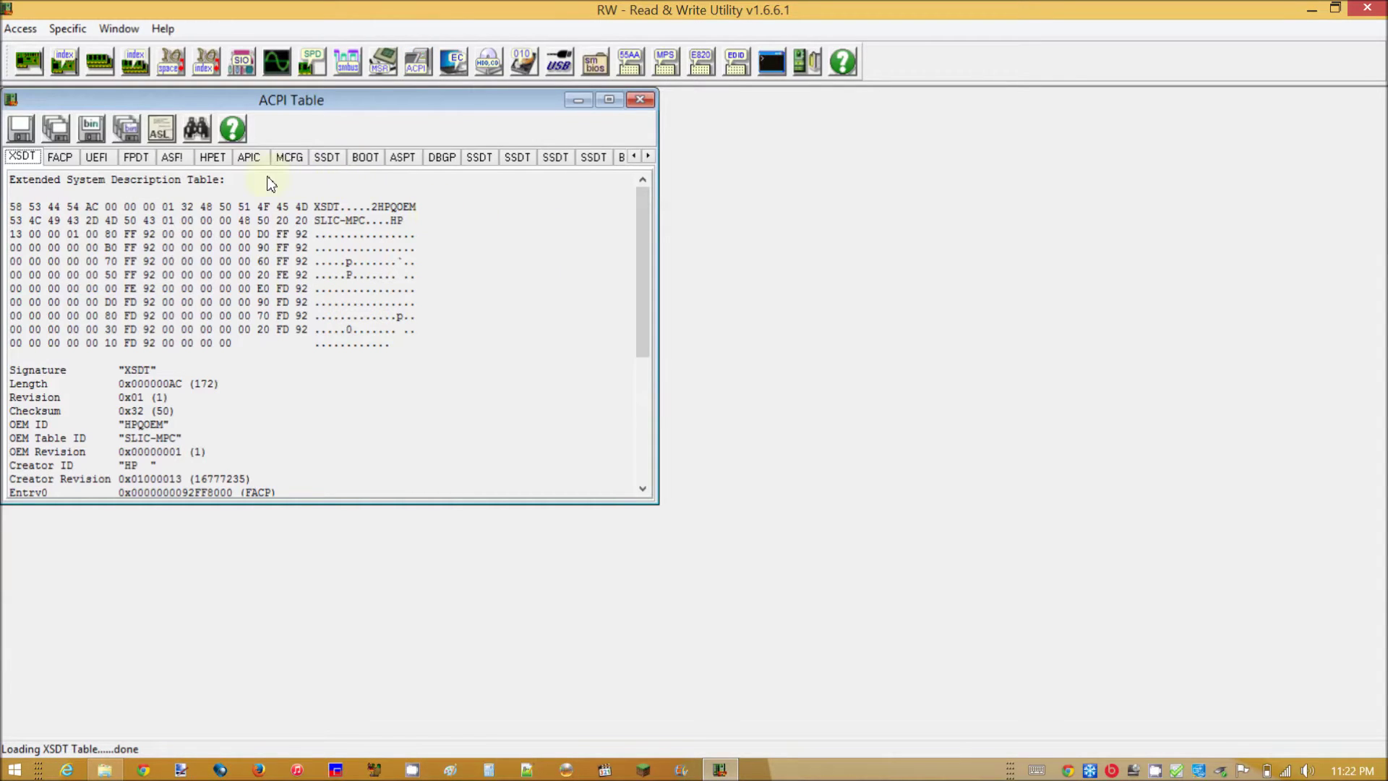
pyautogui.click(329, 159)
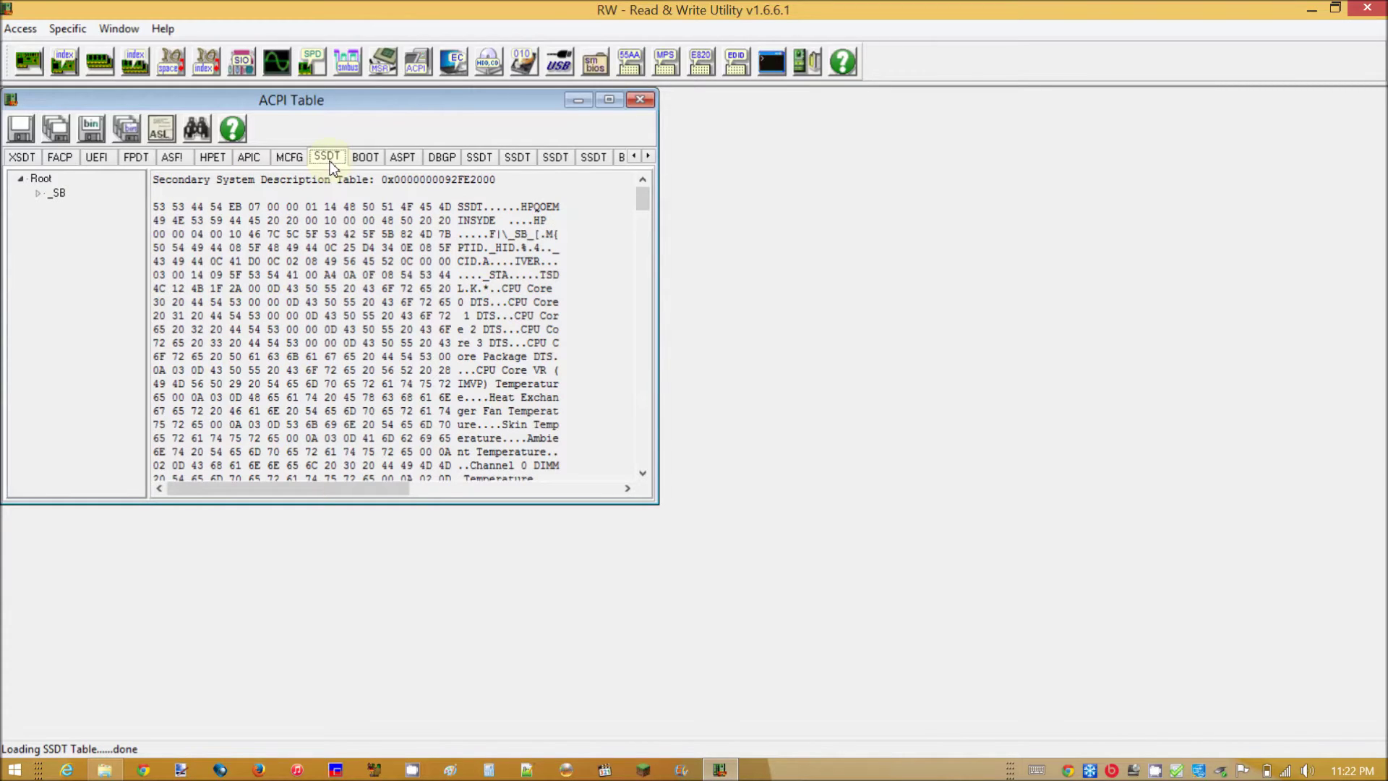
pyautogui.click(92, 130)
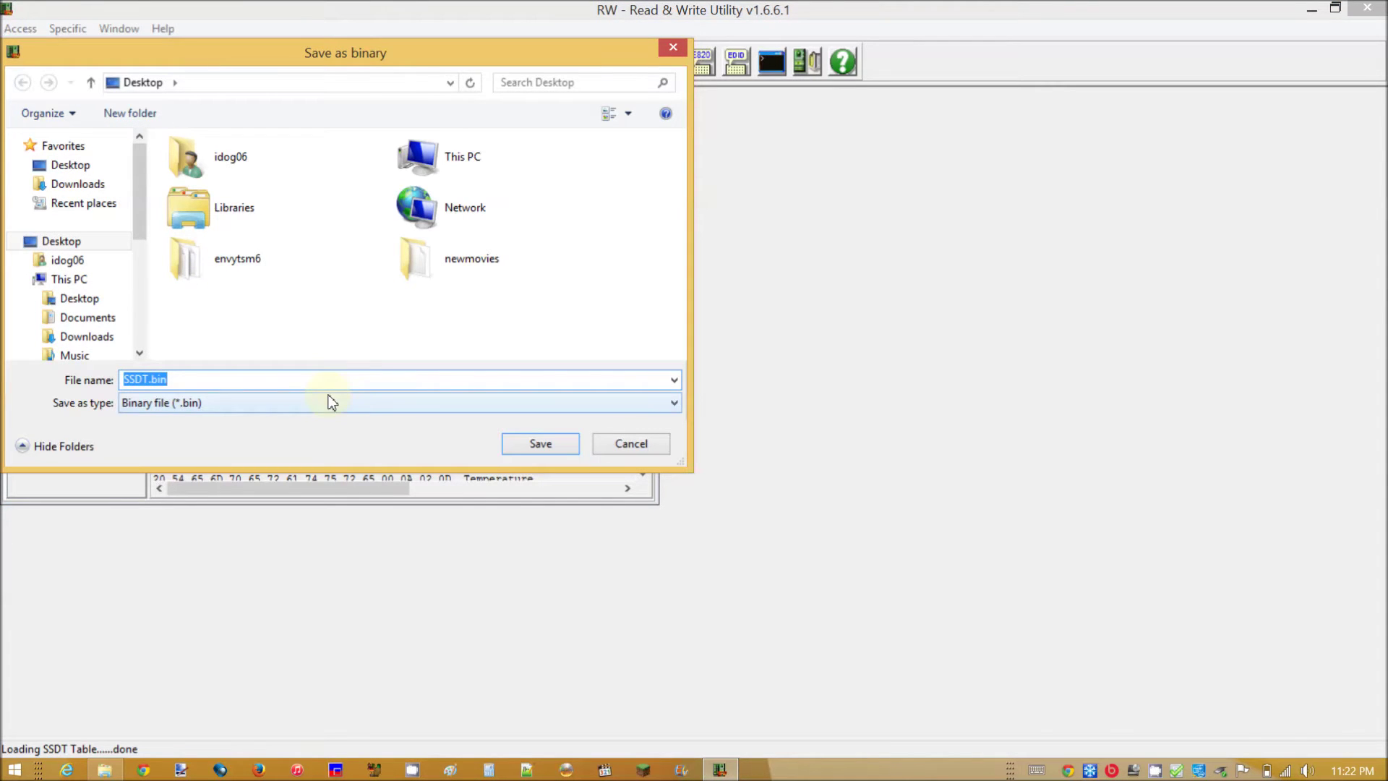
pyautogui.click(130, 114)
pyautogui.write('acpi_i7_4550u')
pyautogui.press('Return')
pyautogui.press('Return')
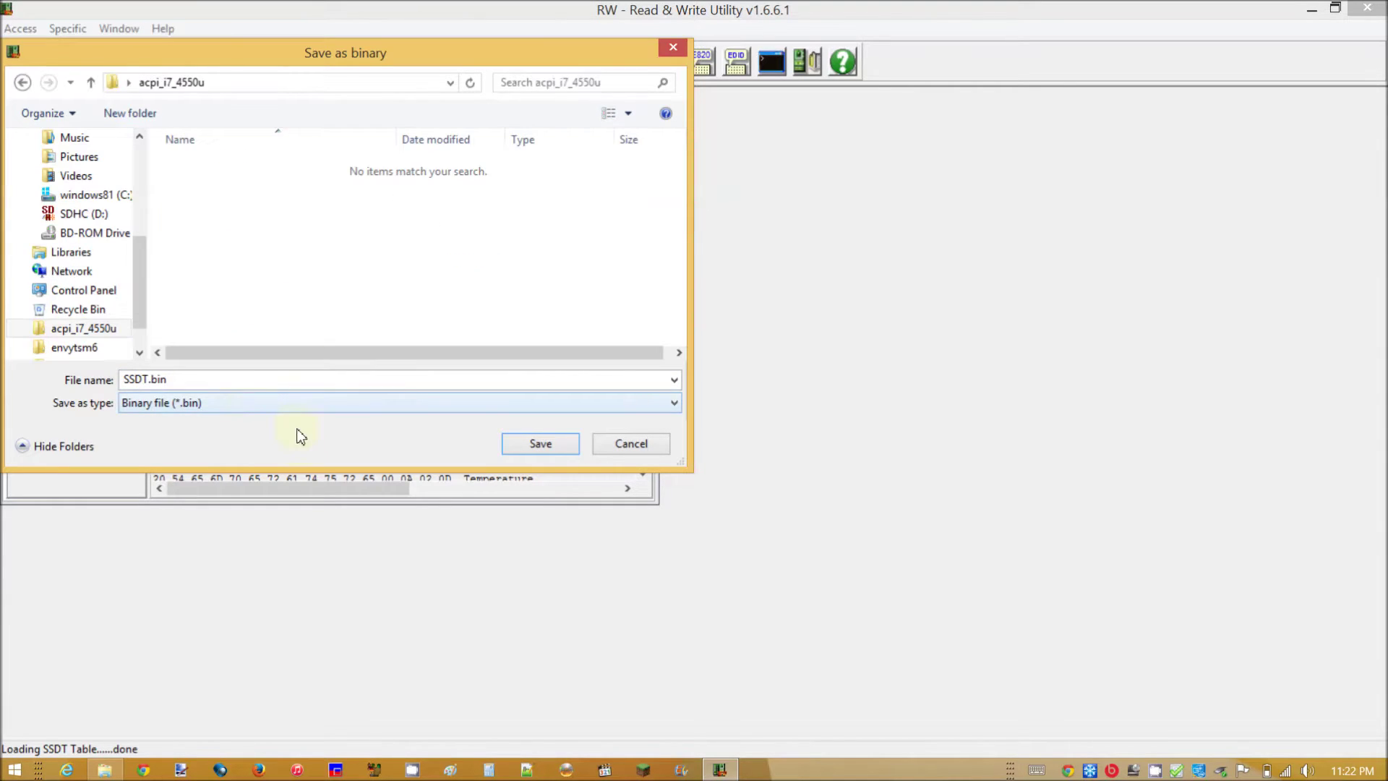
# Save the first SSDT in acpi_i7_4550u as SSDT.aml, using the Any file (*.*) type.
pyautogui.click(271, 405)
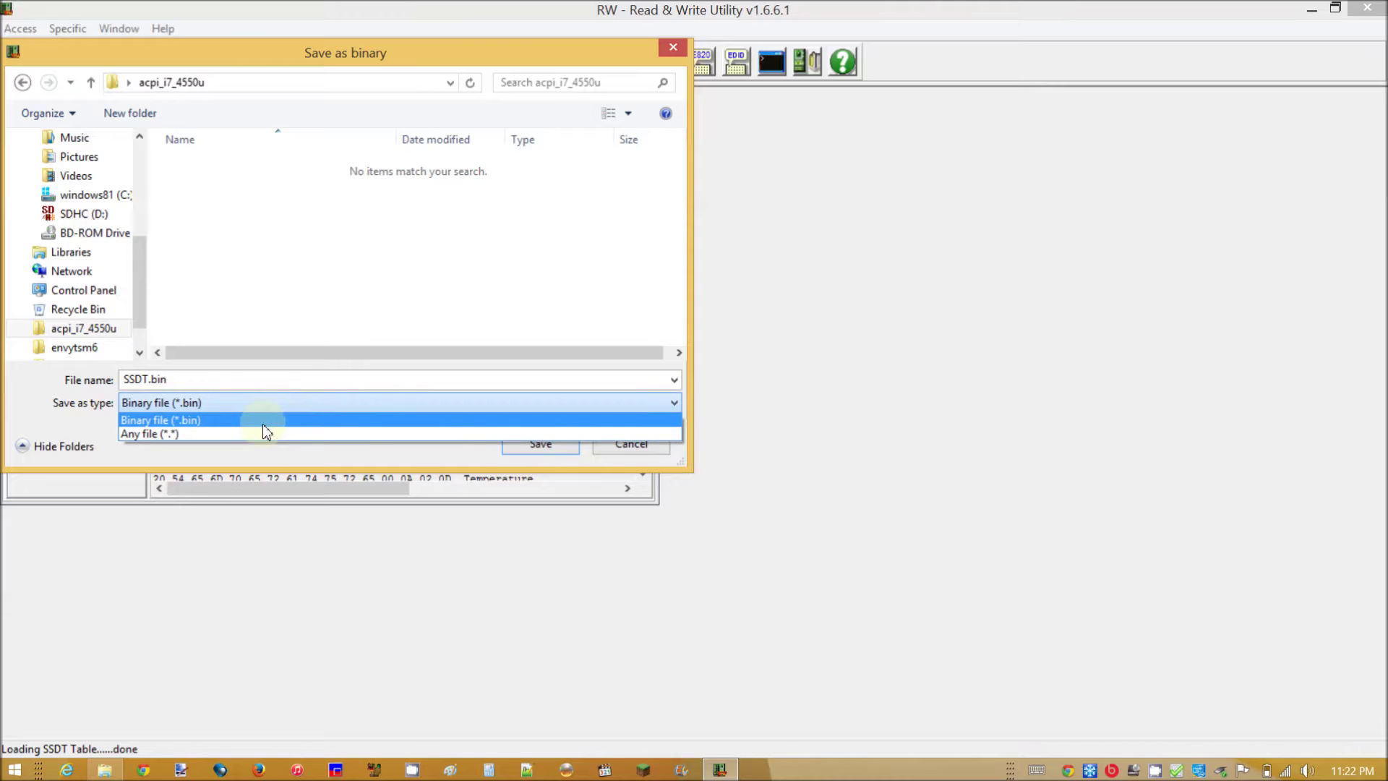
pyautogui.click(262, 432)
pyautogui.click(246, 388)
pyautogui.click(246, 388)
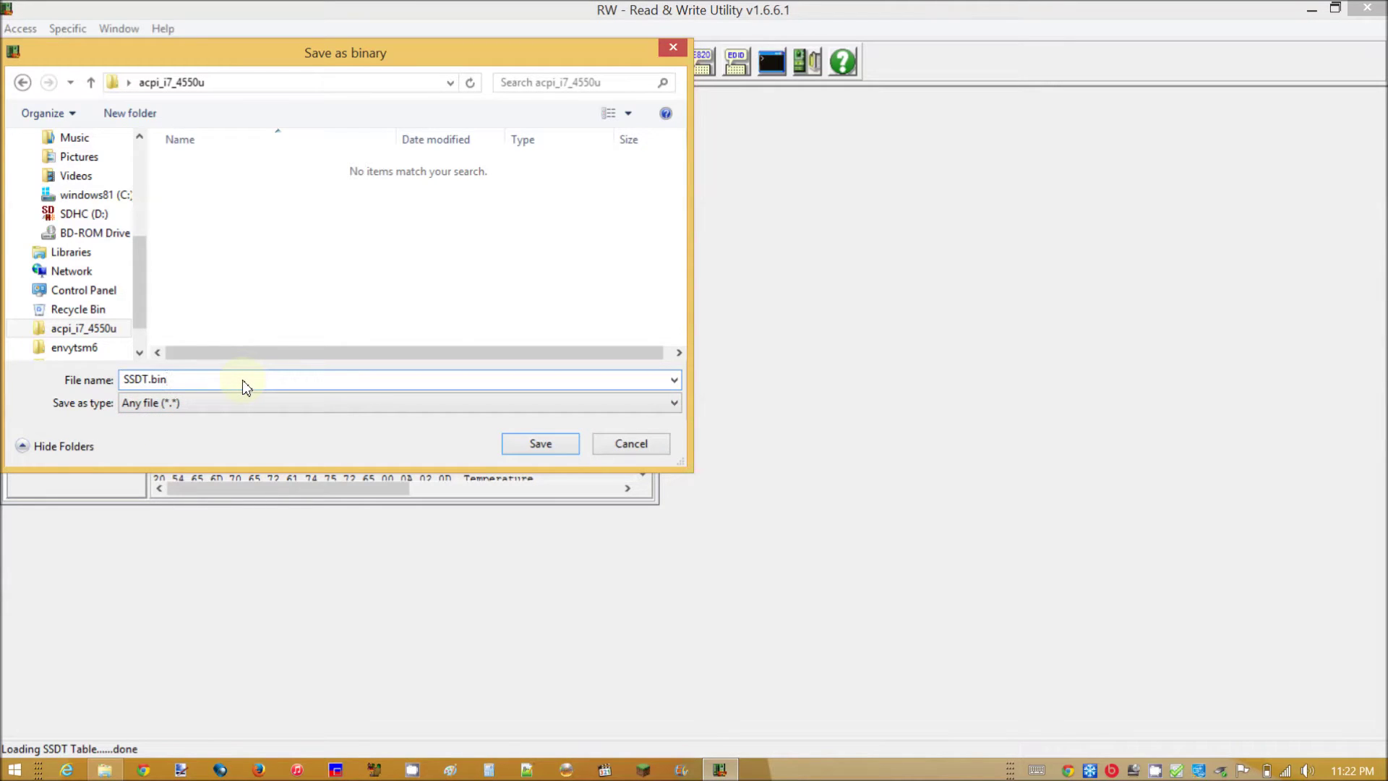
pyautogui.press('BackSpace')
pyautogui.press('BackSpace')
pyautogui.press('BackSpace')
pyautogui.press('BackSpace')
pyautogui.write('.aml')
pyautogui.click(542, 445)
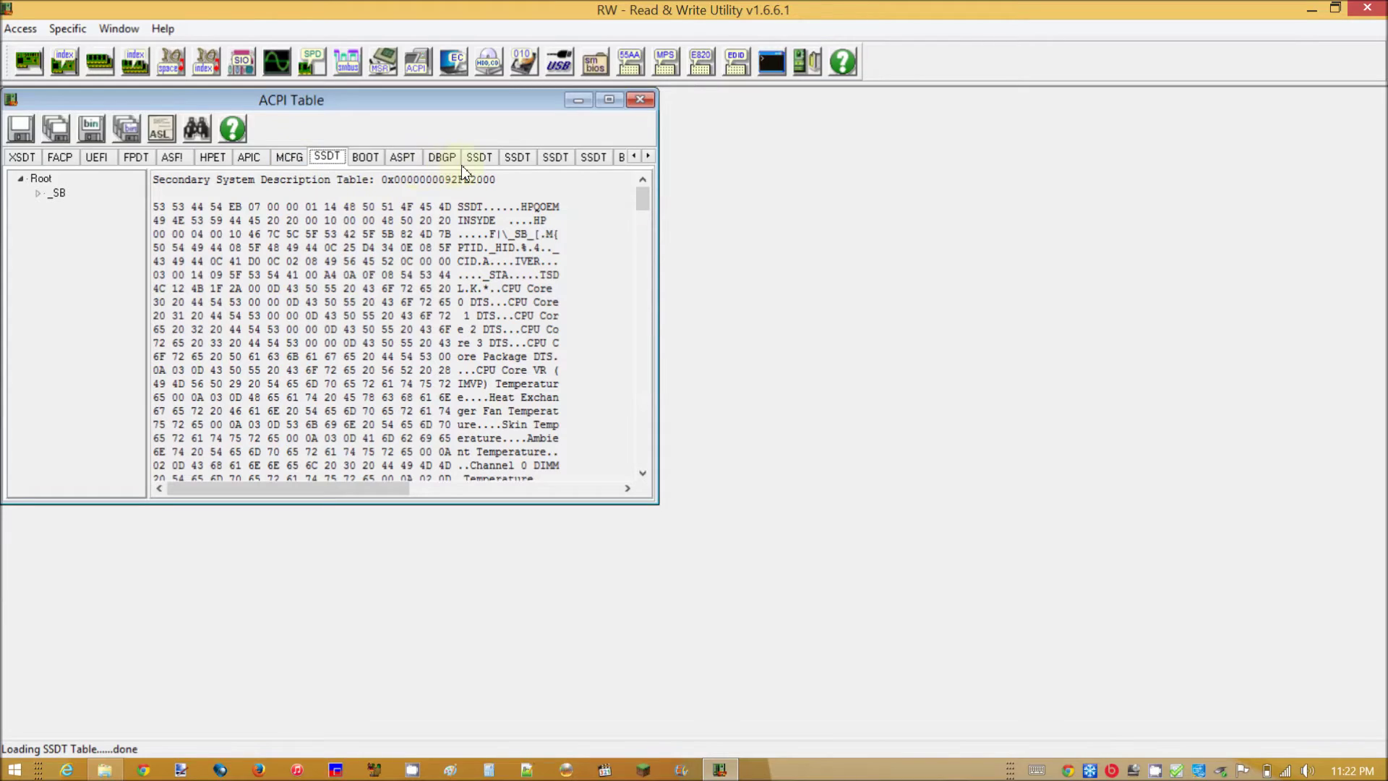
# Save the second SSDT table, the one after DBGP, as SSDT-1.aml in the acpi_i7_4550u folder.
pyautogui.click(481, 158)
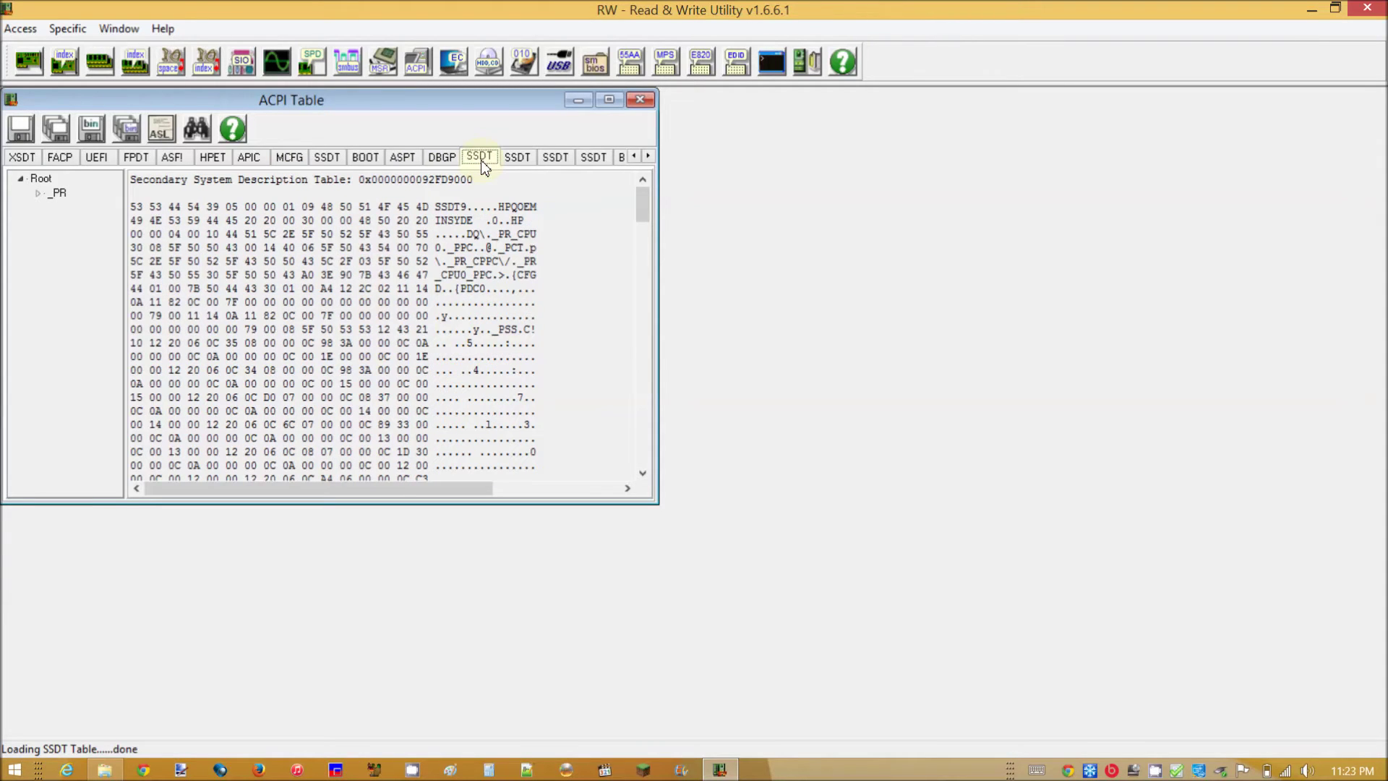
pyautogui.click(327, 159)
pyautogui.click(479, 159)
pyautogui.click(91, 129)
pyautogui.click(172, 378)
pyautogui.press('BackSpace')
pyautogui.press('BackSpace')
pyautogui.press('BackSpace')
pyautogui.press('BackSpace')
pyautogui.write('-1.aml')
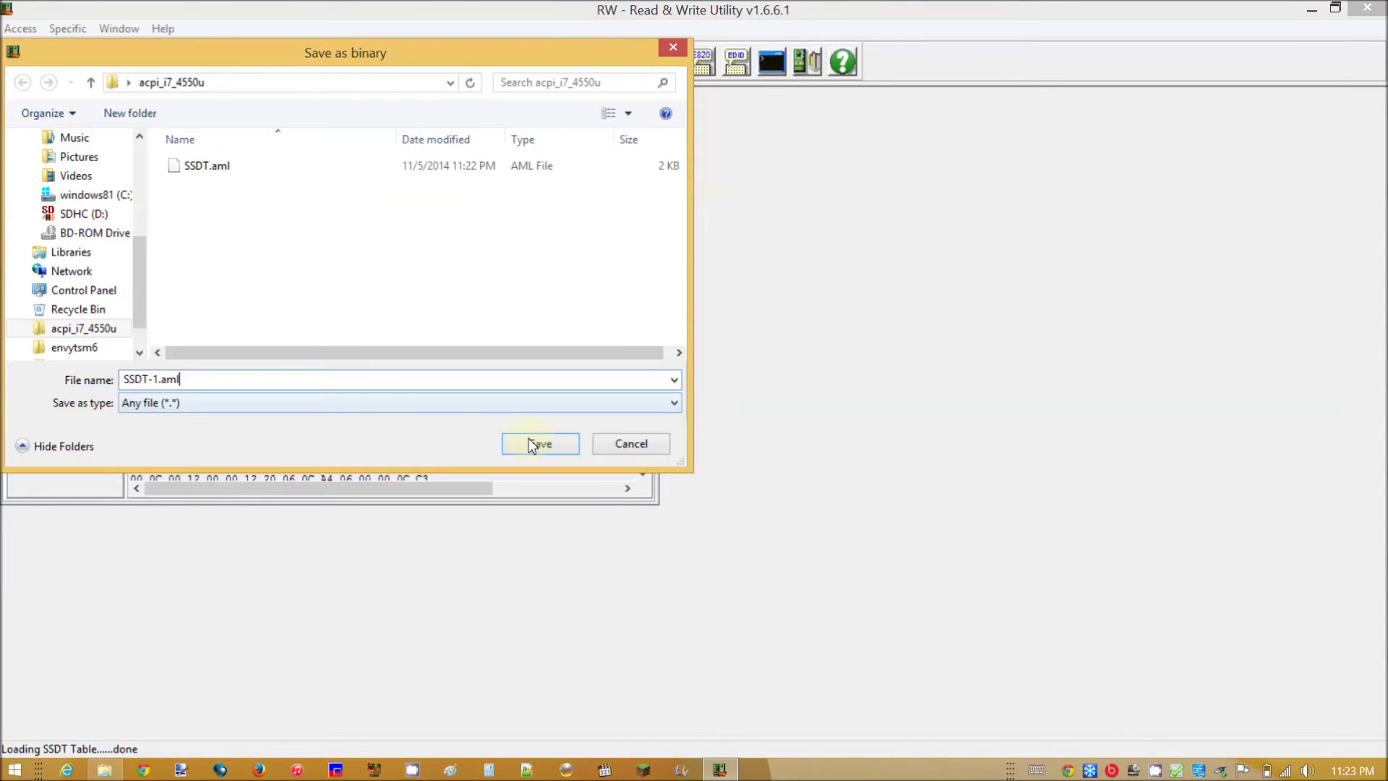
pyautogui.click(532, 444)
# Save the third SSDT table in binary form as SSDT-2.aml in the same folder.
pyautogui.click(517, 157)
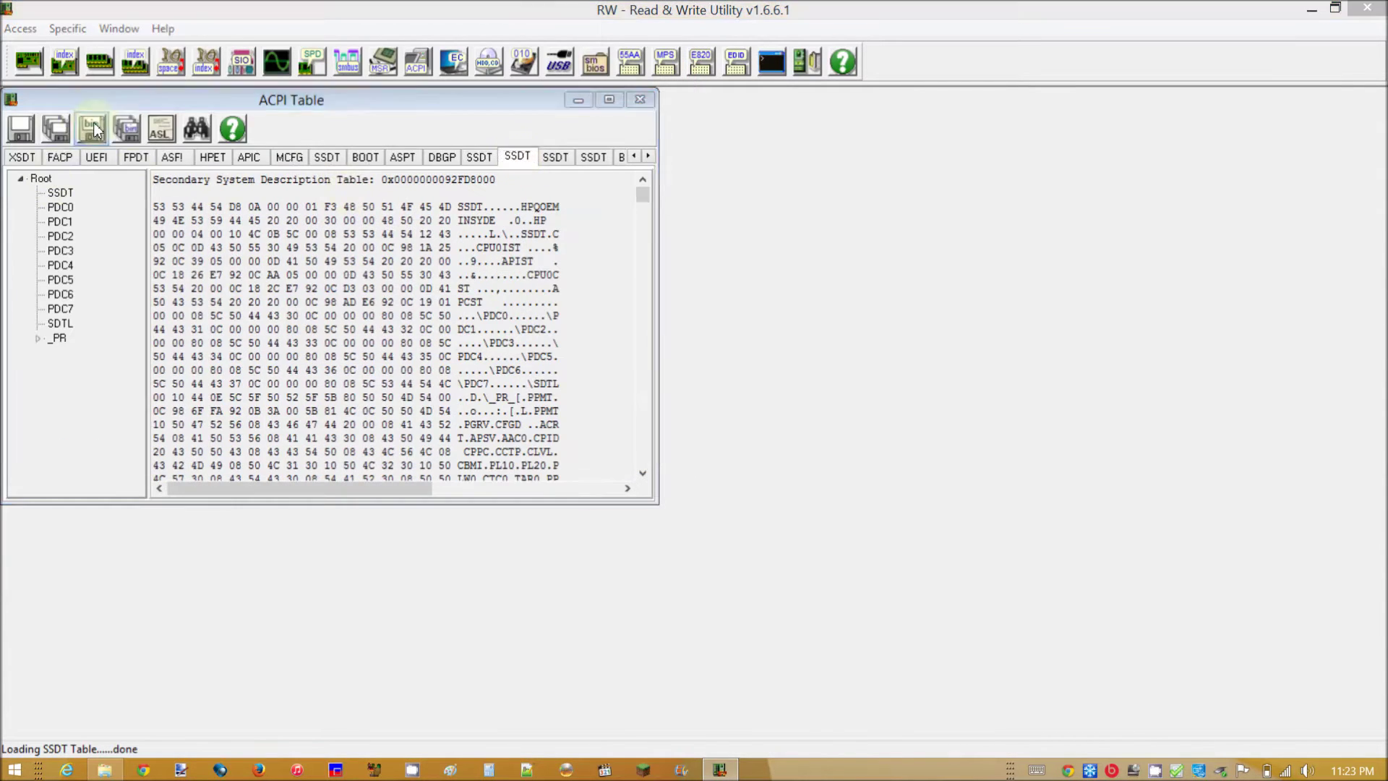
pyautogui.click(93, 129)
pyautogui.click(211, 382)
pyautogui.press('BackSpace')
pyautogui.press('BackSpace')
pyautogui.press('BackSpace')
pyautogui.press('BackSpace')
pyautogui.write('-2.aml')
pyautogui.click(540, 443)
# Save the fourth SSDT table in binary form as SSDT-3.aml in the same folder.
pyautogui.click(555, 156)
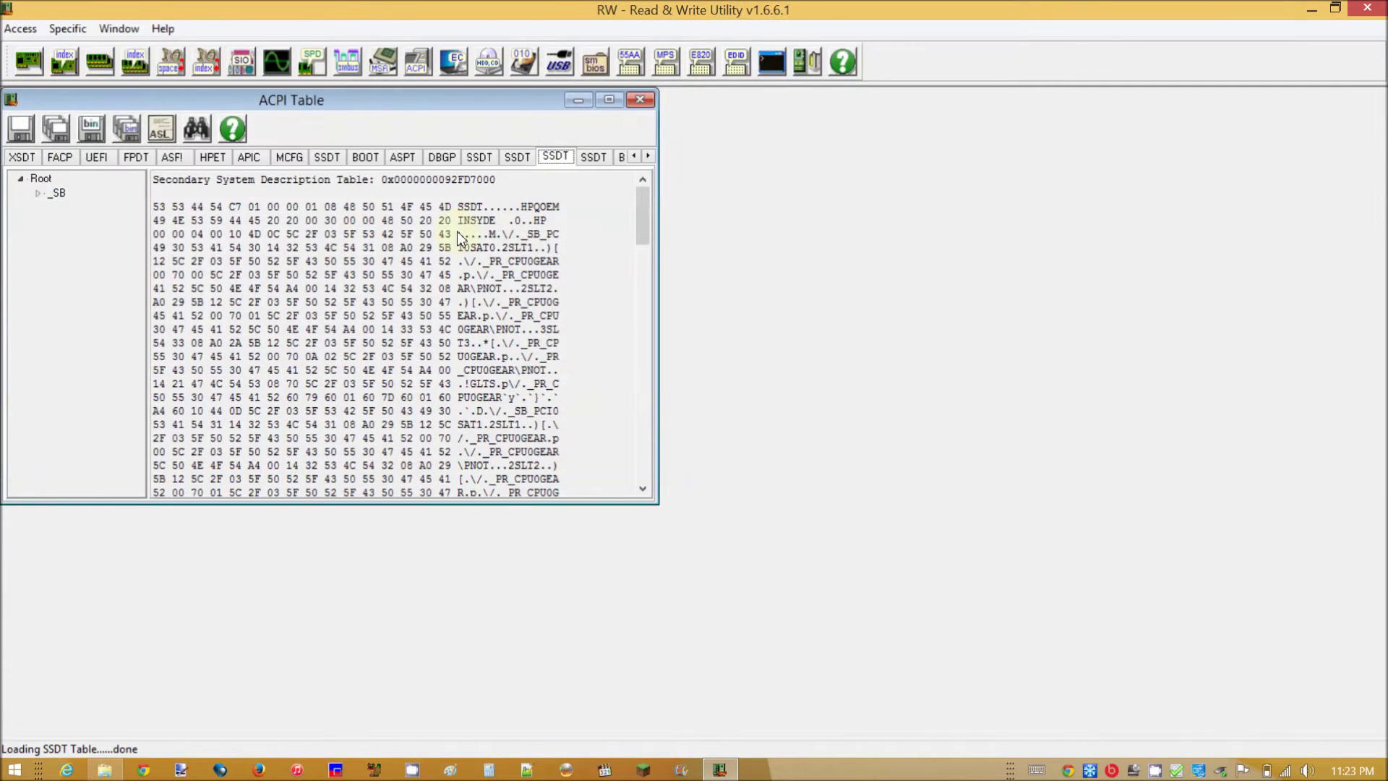
pyautogui.click(92, 127)
pyautogui.click(273, 383)
pyautogui.press('BackSpace')
pyautogui.press('BackSpace')
pyautogui.press('BackSpace')
pyautogui.press('BackSpace')
pyautogui.write('-')
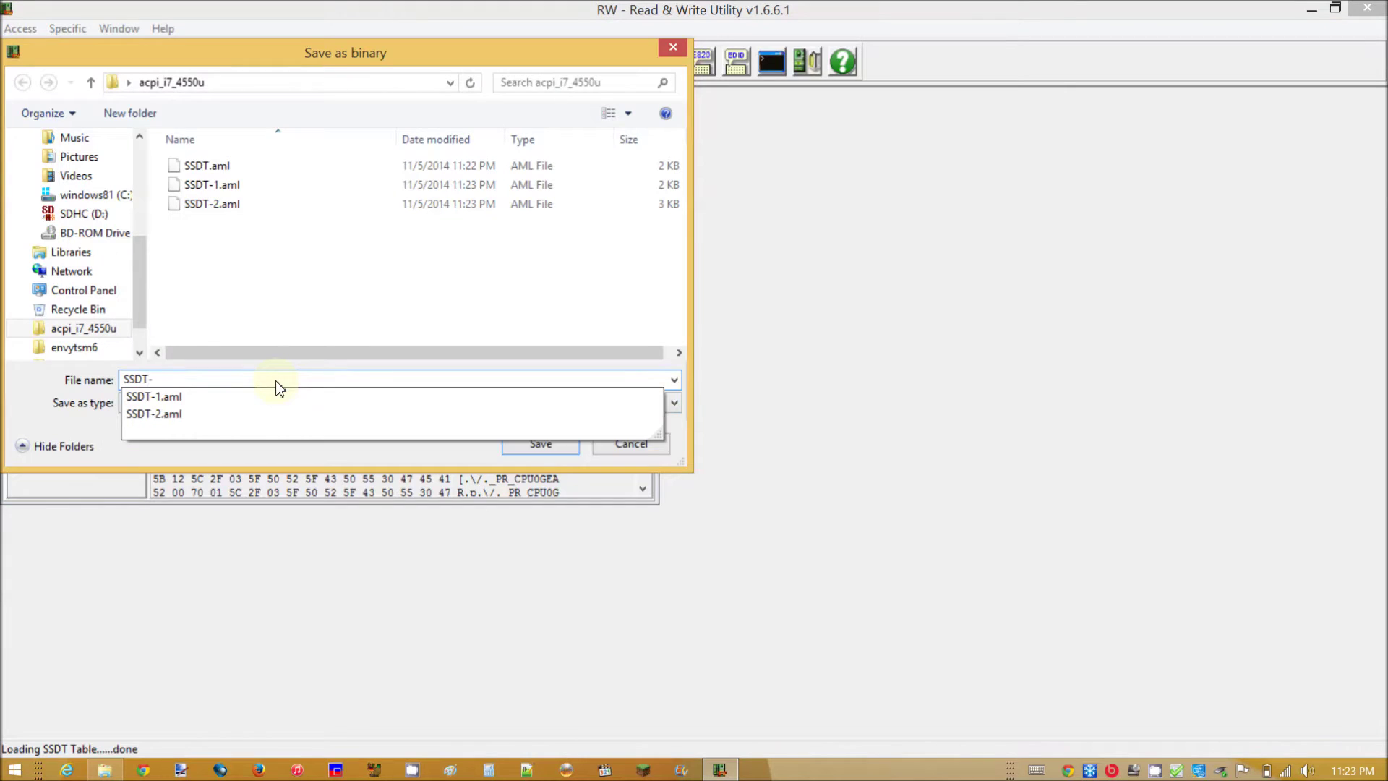
pyautogui.write('3.aml')
pyautogui.click(539, 443)
# Save the last SSDT table, the one before BGRT, in binary form as SSDT-4.aml.
pyautogui.click(592, 156)
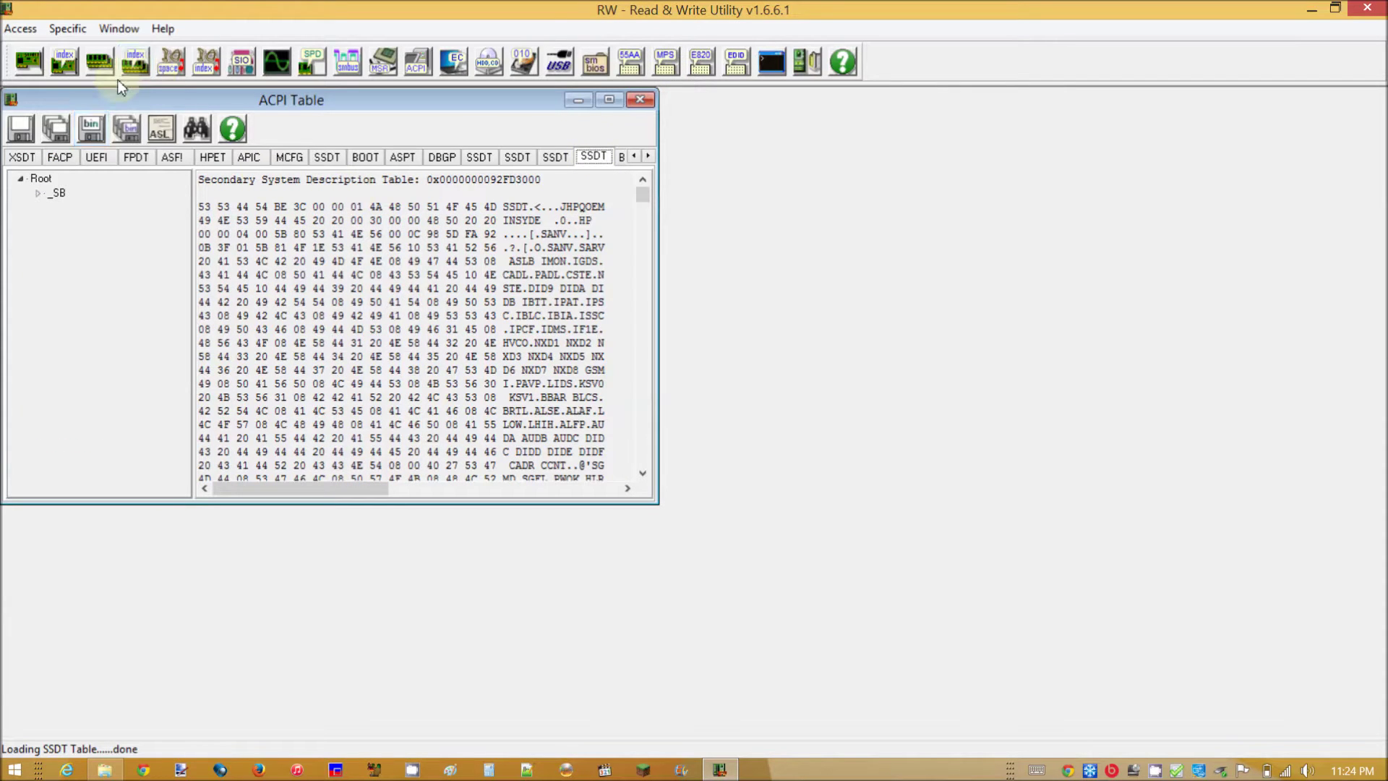
pyautogui.click(95, 137)
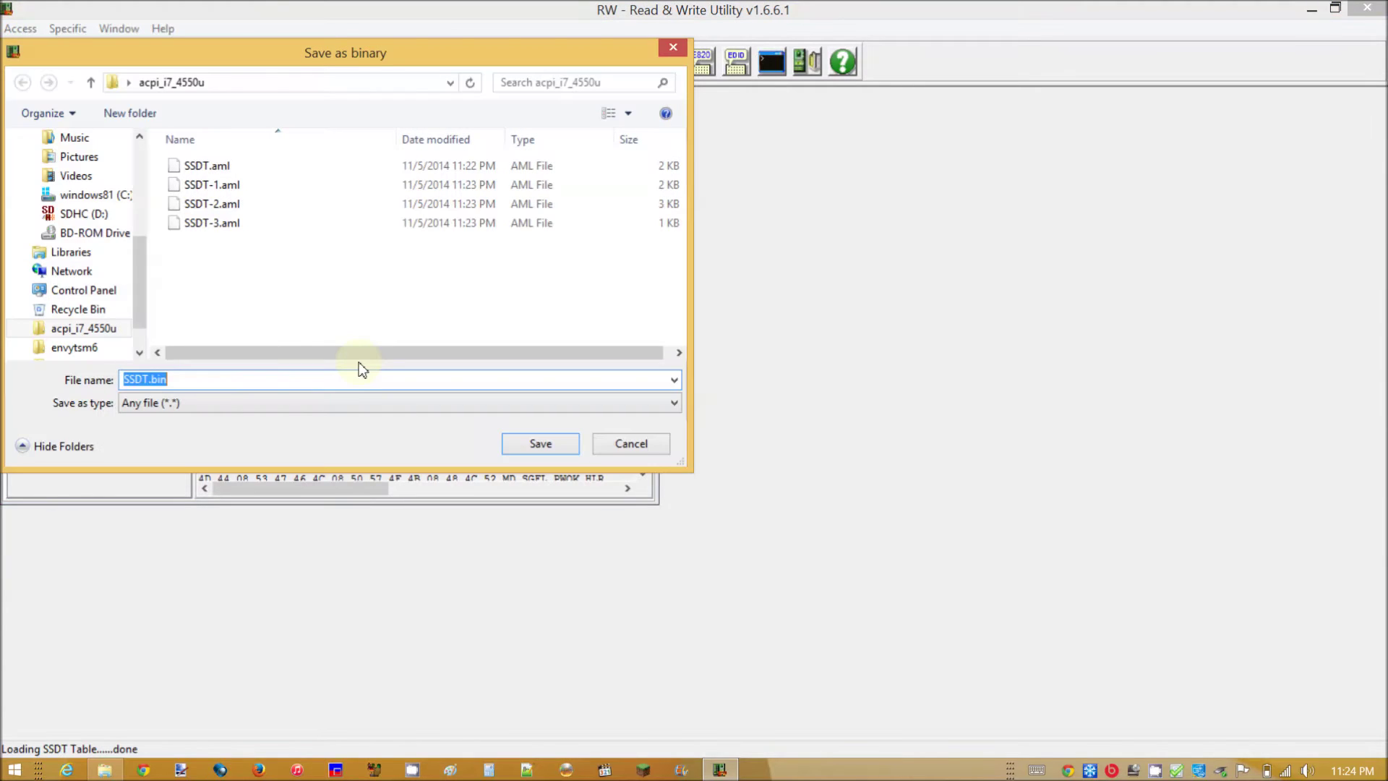
pyautogui.click(276, 384)
pyautogui.press('BackSpace')
pyautogui.press('BackSpace')
pyautogui.press('BackSpace')
pyautogui.press('BackSpace')
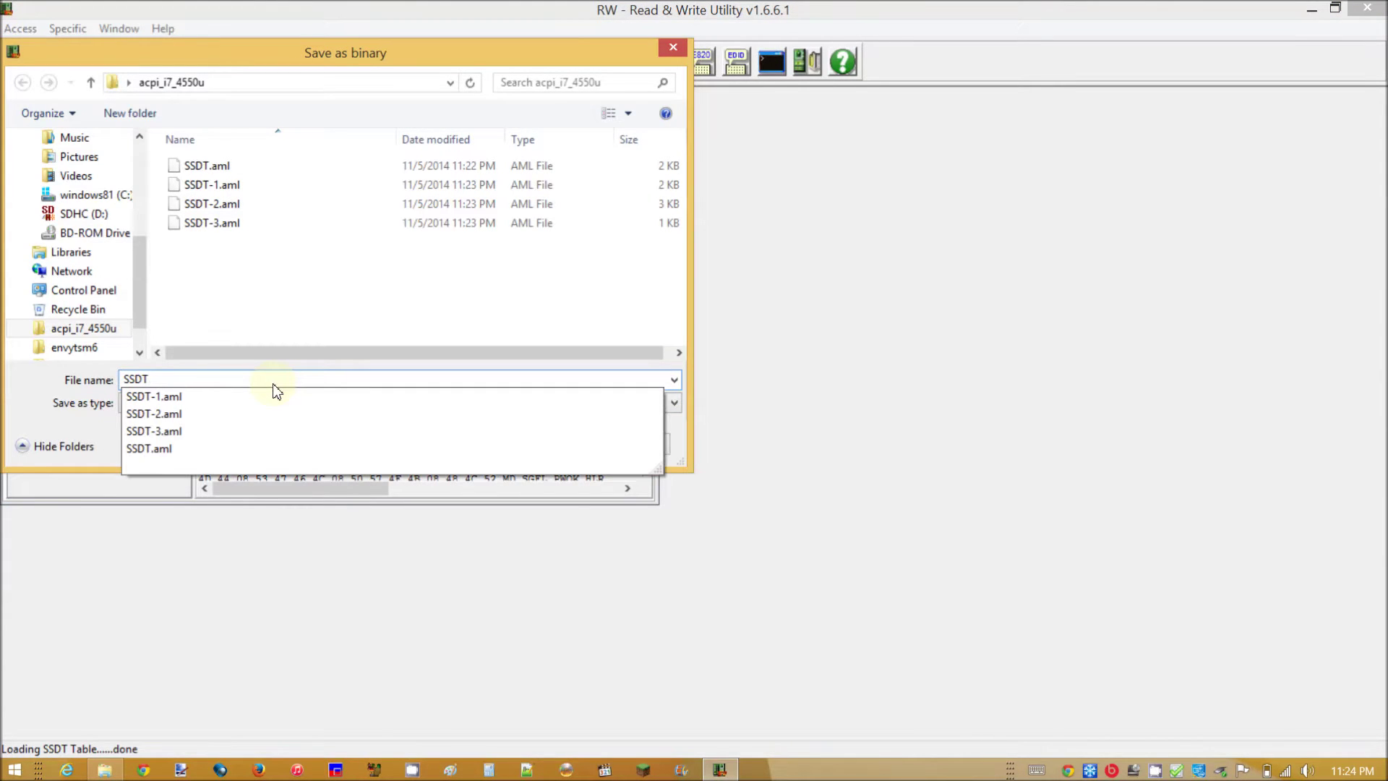
pyautogui.write('-4.aml')
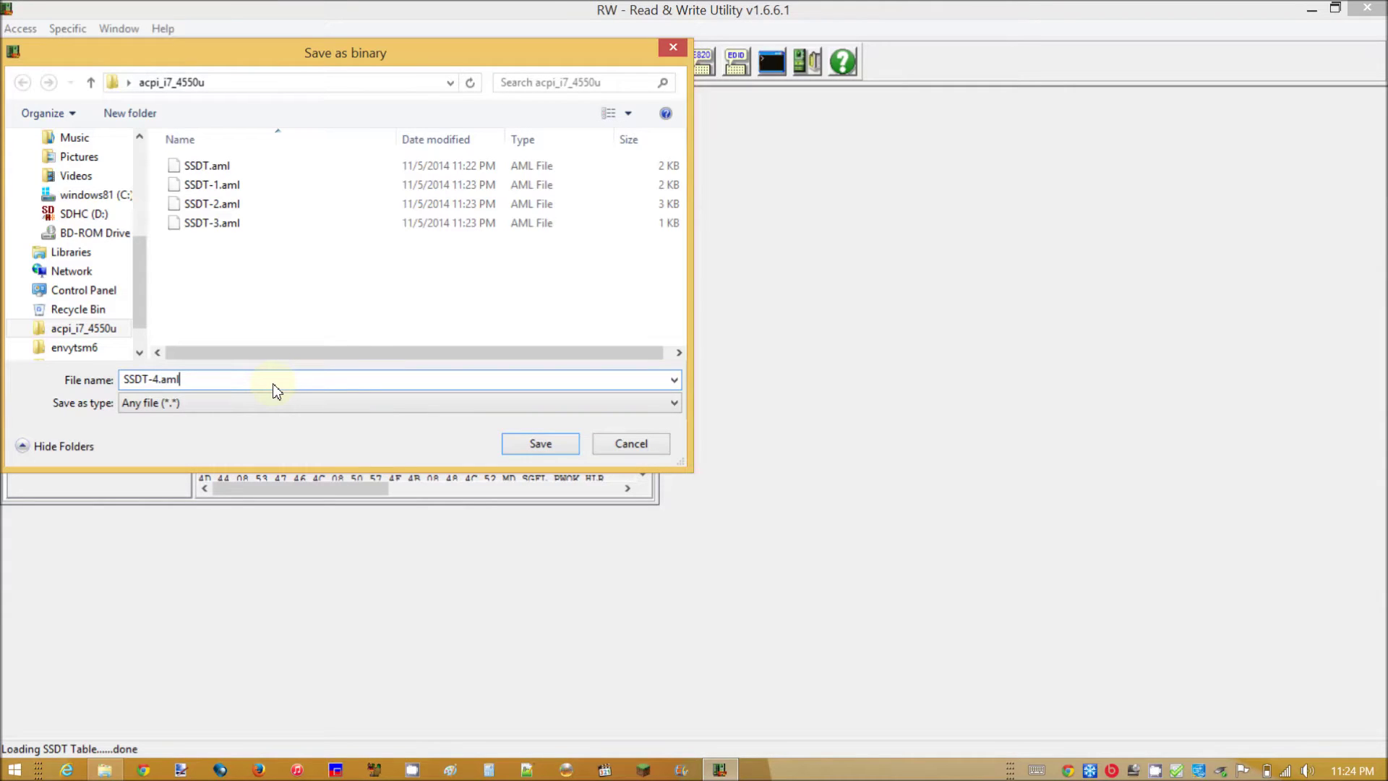
pyautogui.click(540, 444)
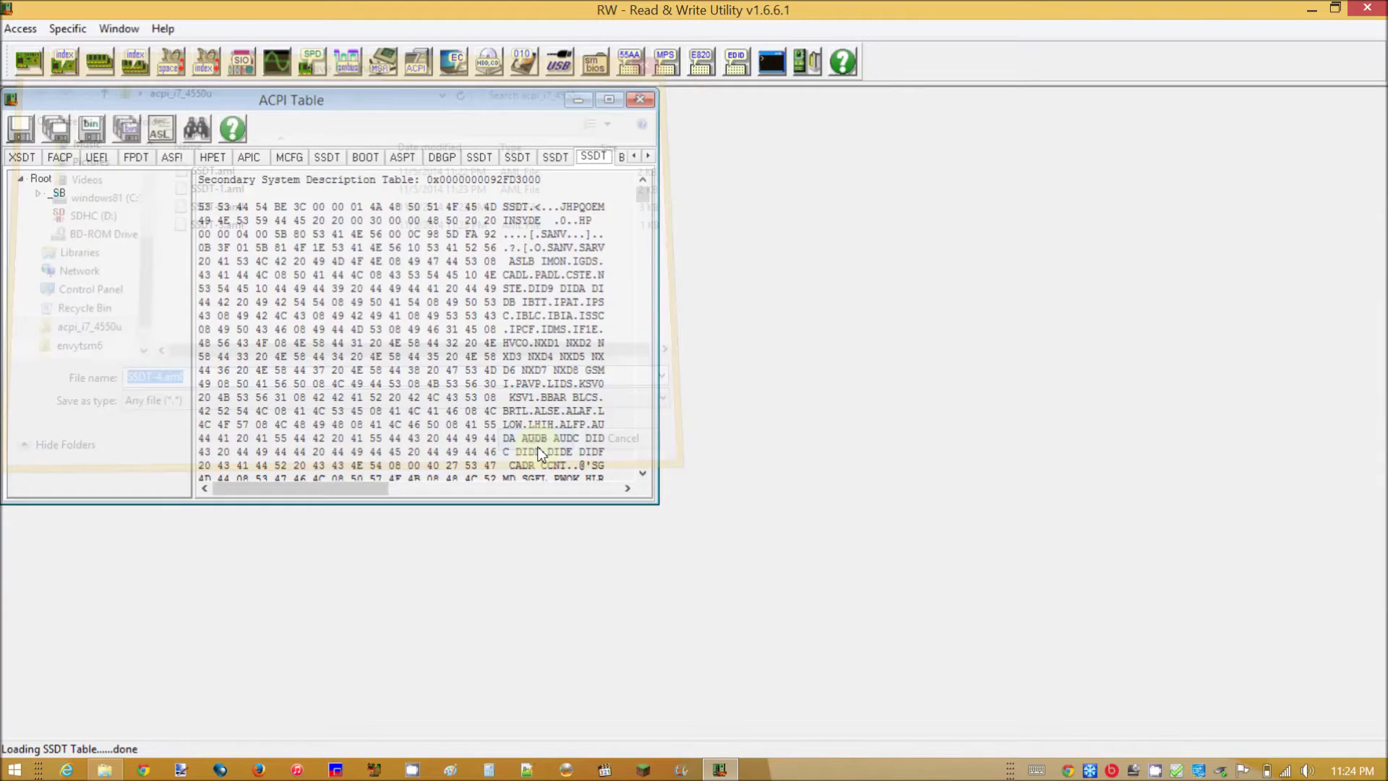
# Save the DSDT table in binary form as DSDT.aml alongside the SSDT files.
pyautogui.click(648, 158)
pyautogui.click(648, 158)
pyautogui.click(647, 158)
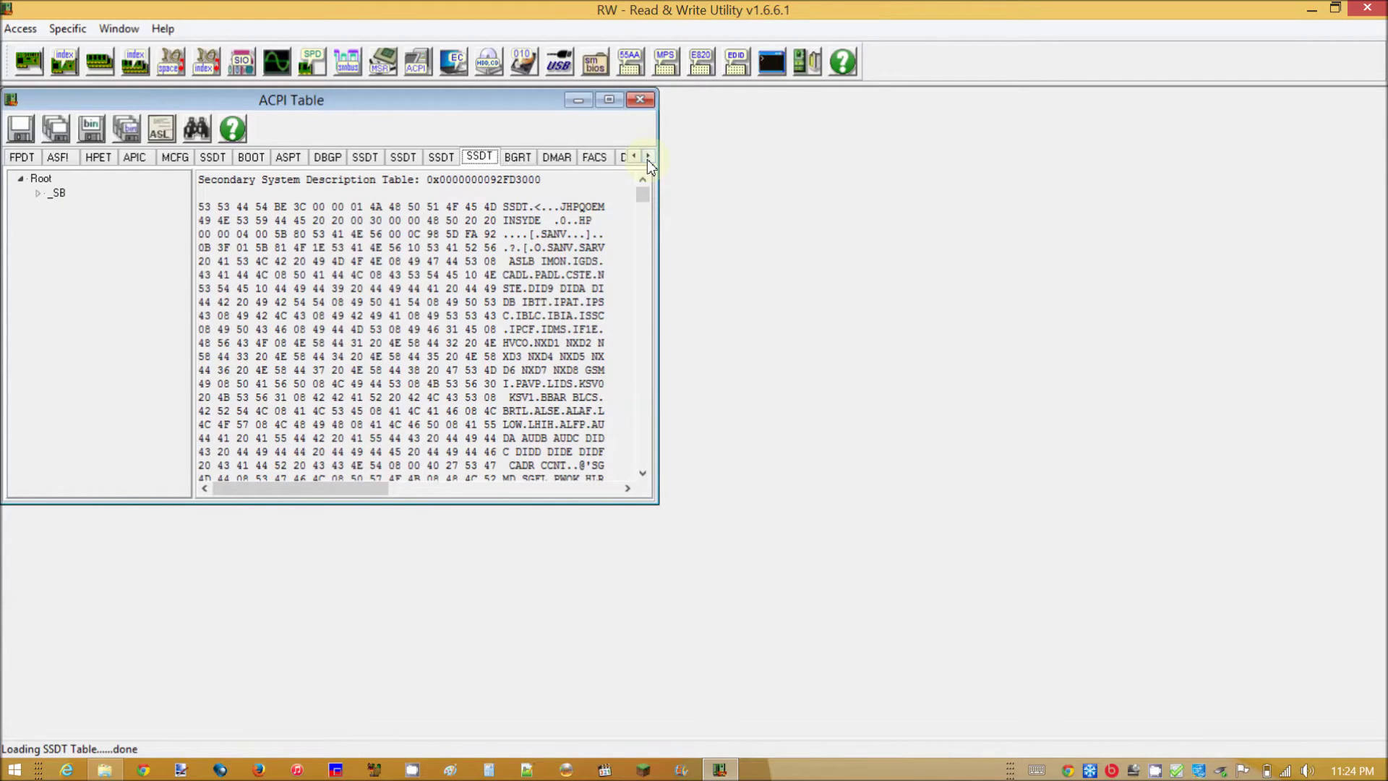
pyautogui.click(647, 158)
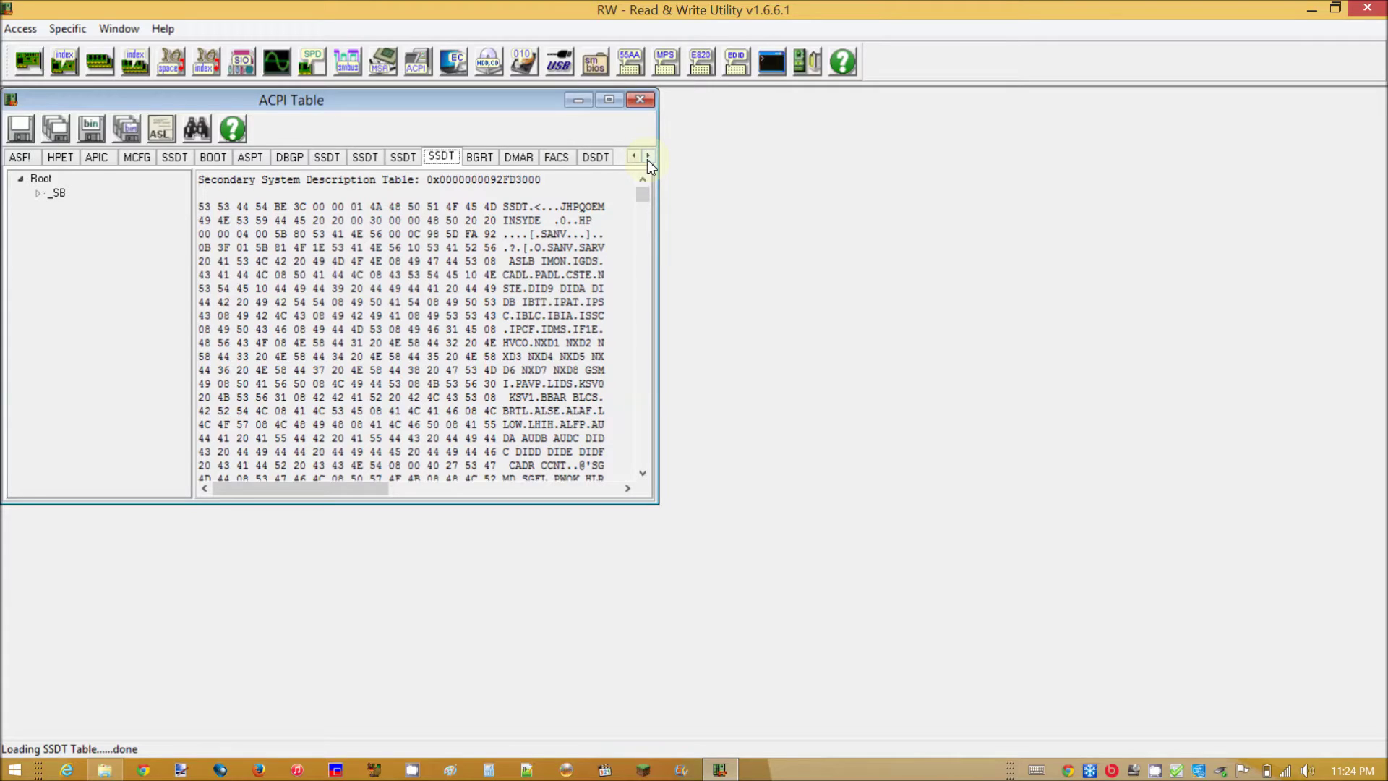
pyautogui.click(597, 157)
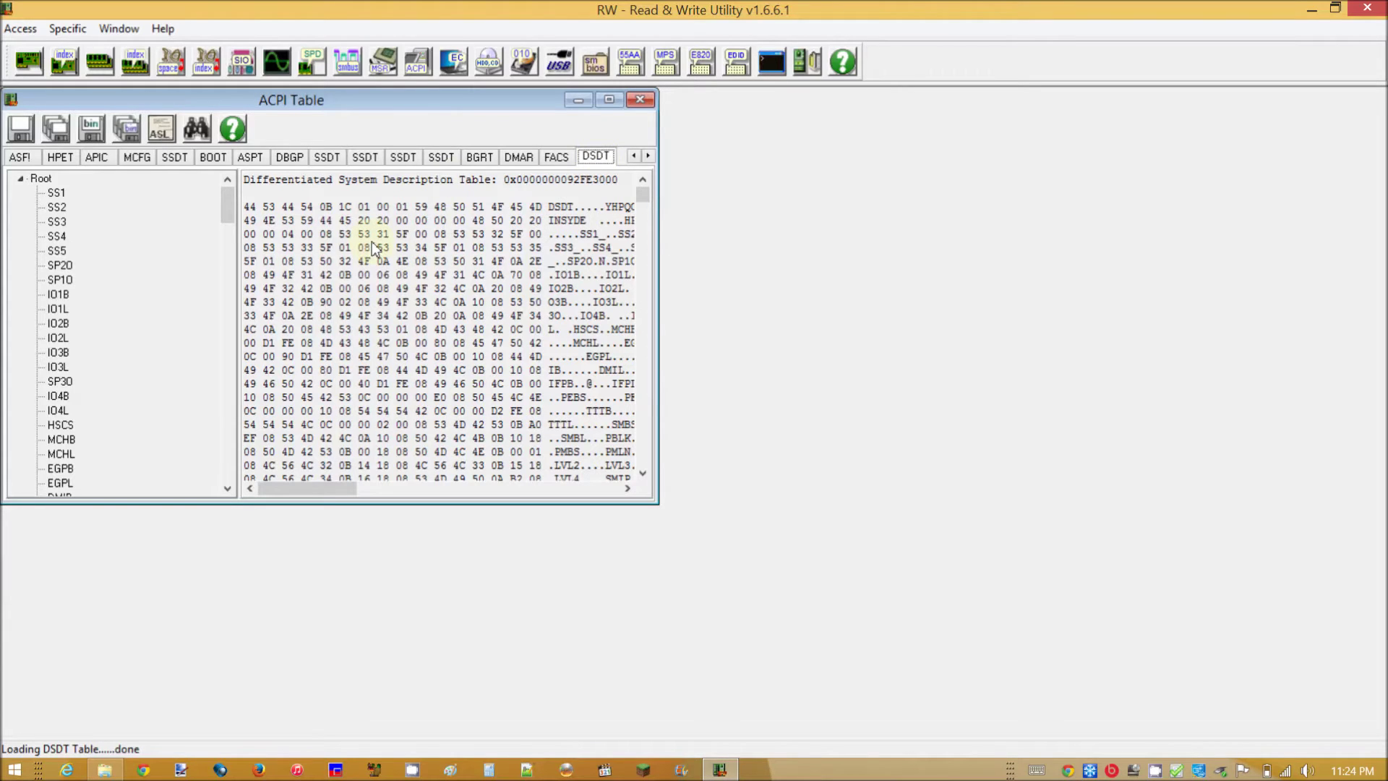
pyautogui.click(91, 134)
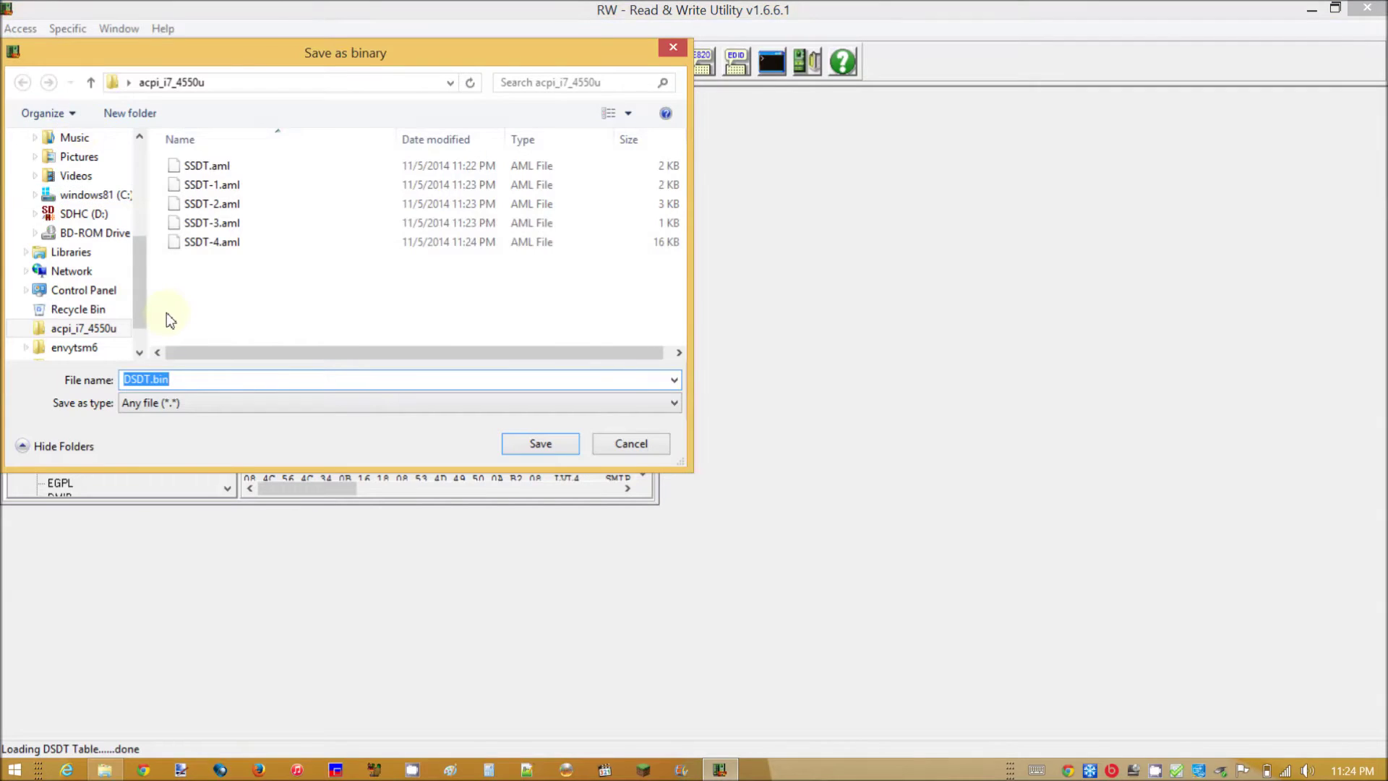
pyautogui.click(188, 383)
pyautogui.press('BackSpace')
pyautogui.press('BackSpace')
pyautogui.press('BackSpace')
pyautogui.write('aml')
pyautogui.click(539, 443)
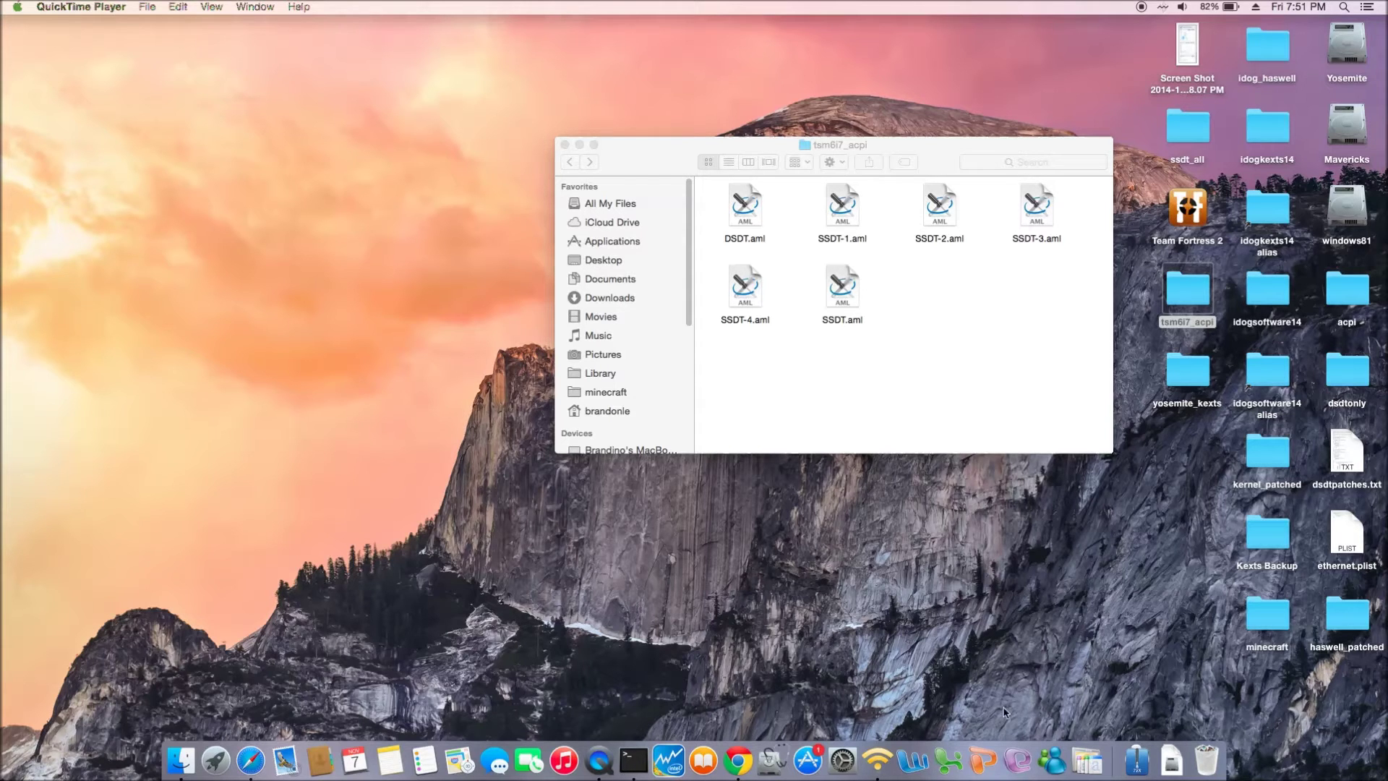
# Switch to Terminal on the Mac, change to the tsm6i7_acpi desktop folder with cd and list its files with ls.
pyautogui.click(623, 753)
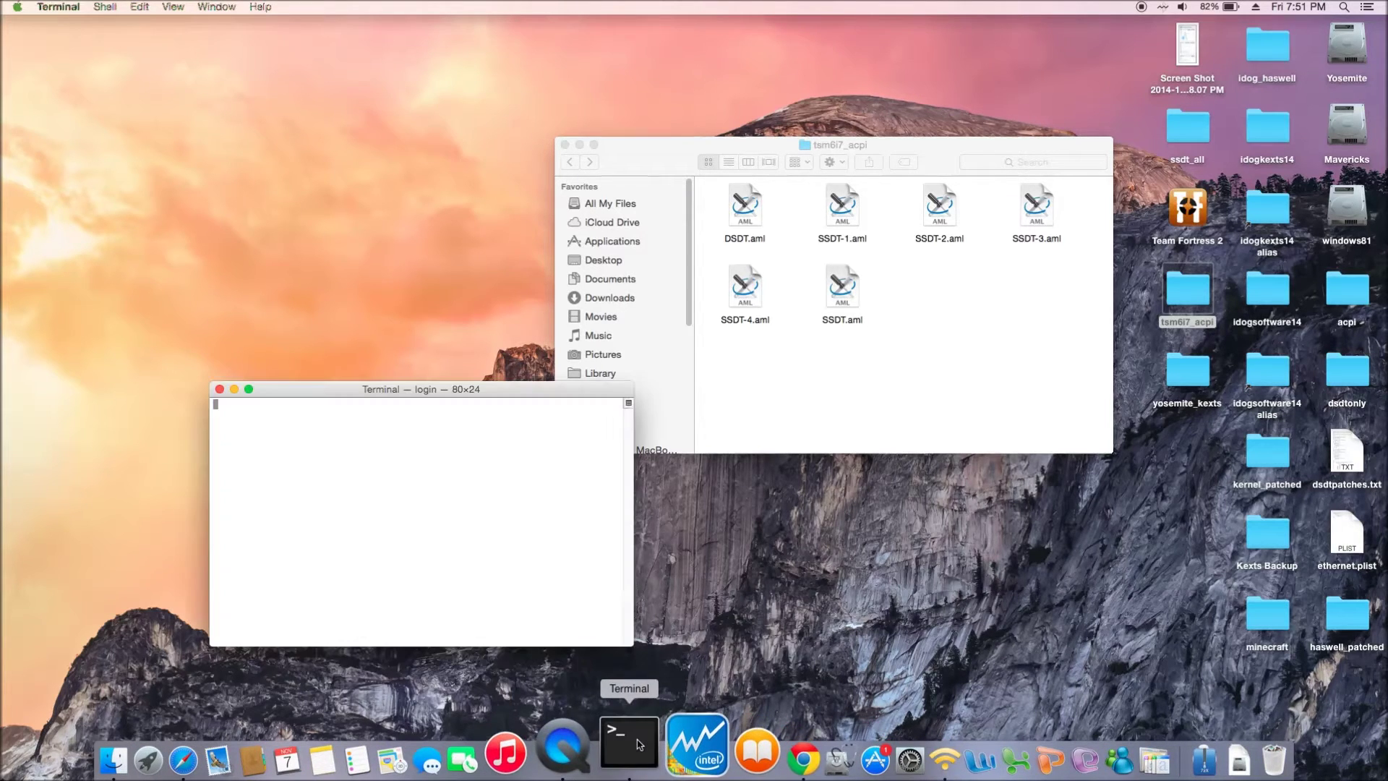
pyautogui.write('cd')
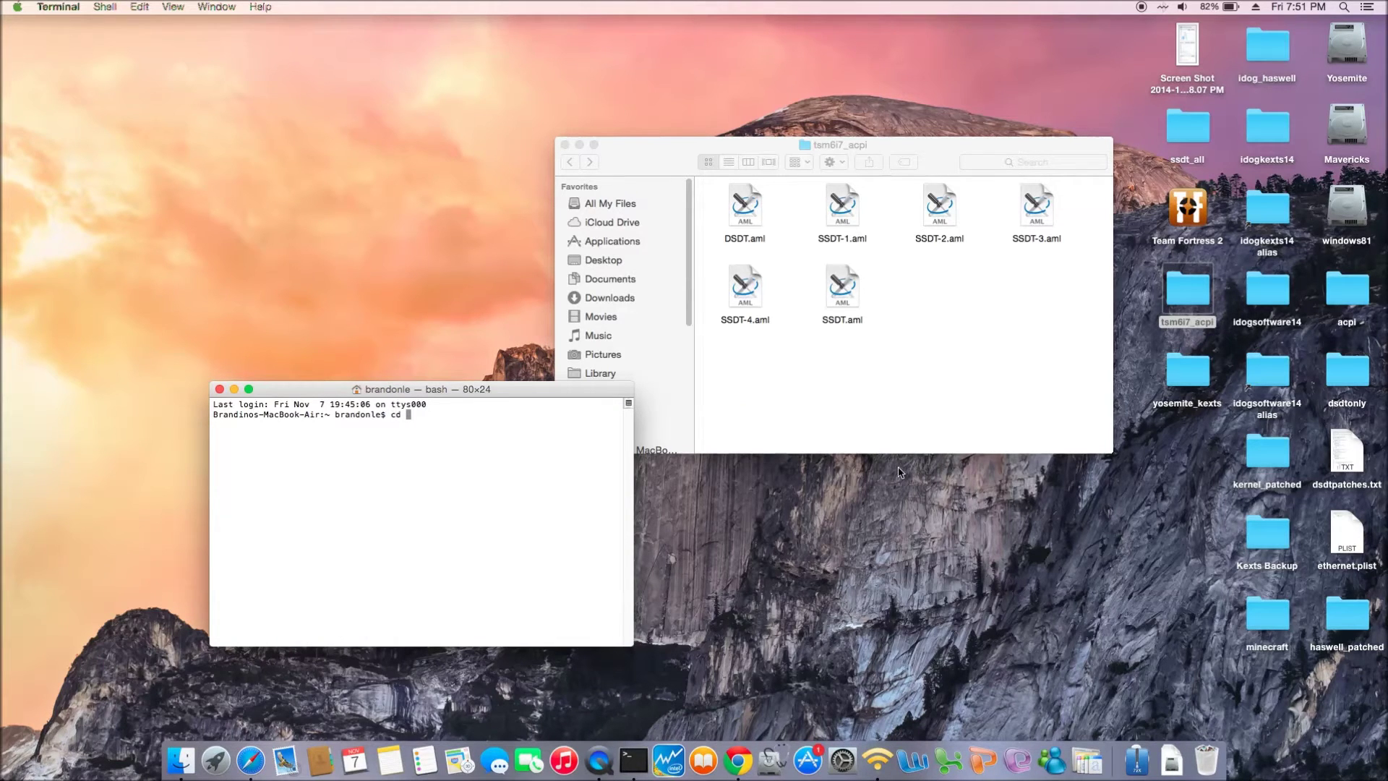
pyautogui.moveTo(1187, 299); pyautogui.dragTo(567, 486)
pyautogui.press('Return')
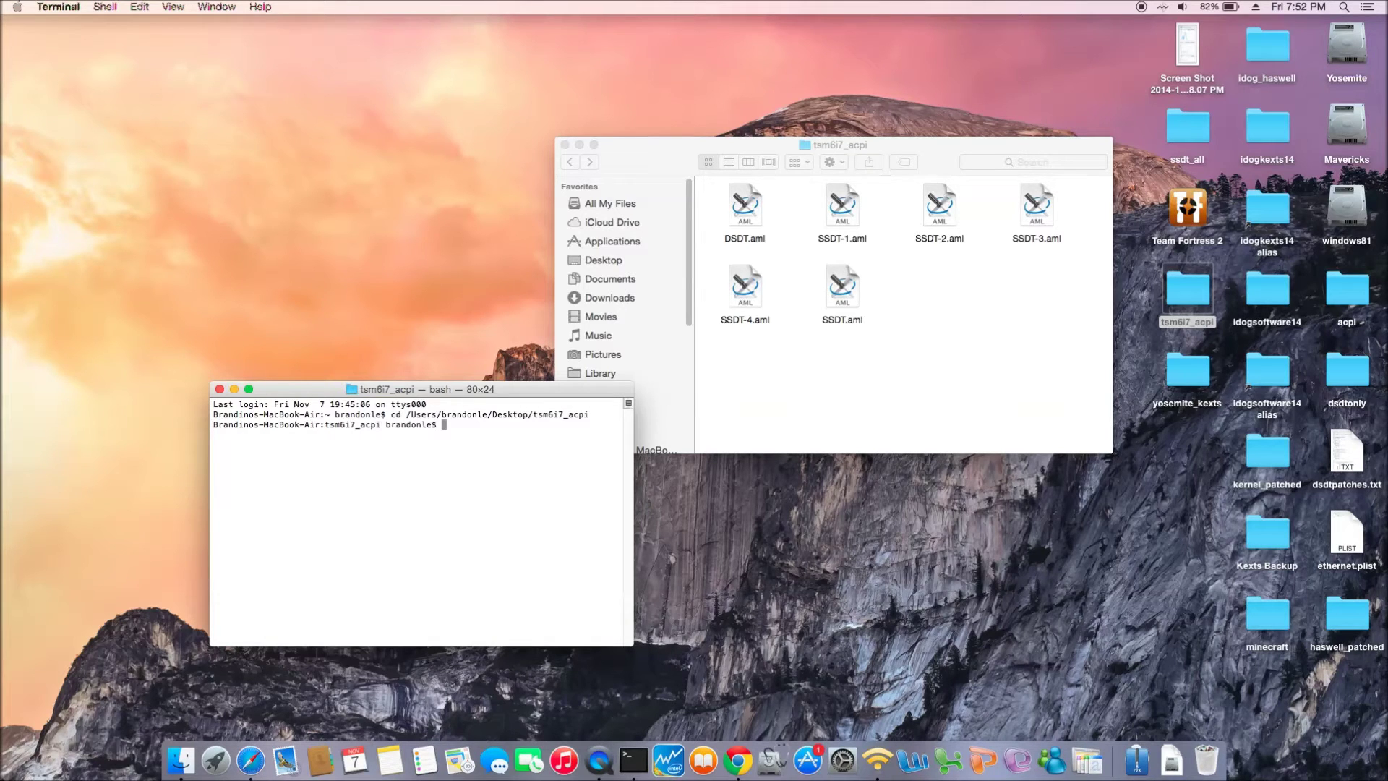
pyautogui.write('ls')
pyautogui.press('Return')
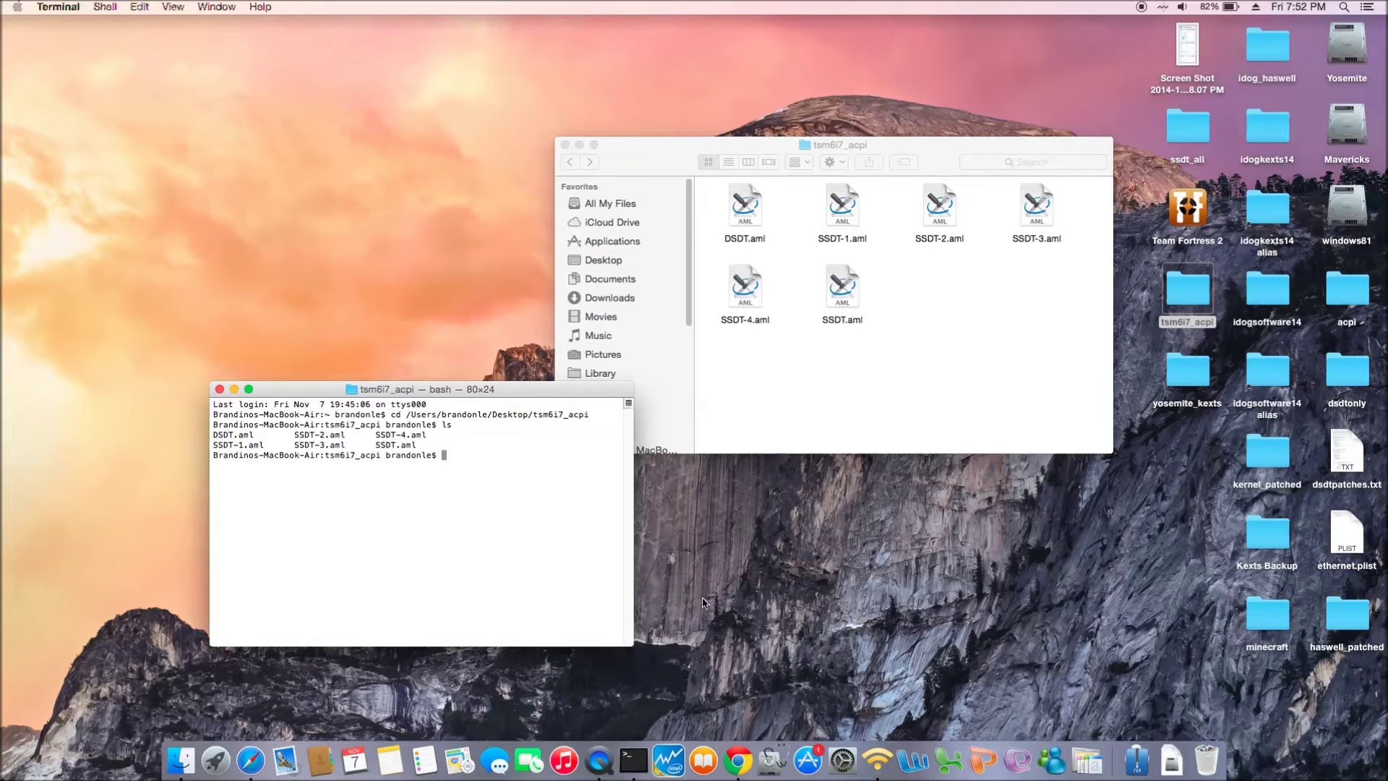
# Disassemble the DSDT with the SSDTs as external references by running /Applications/iasl -e SSDT*.aml -d DSDT.aml.
pyautogui.click(1137, 759)
pyautogui.moveTo(1029, 365); pyautogui.dragTo(496, 481)
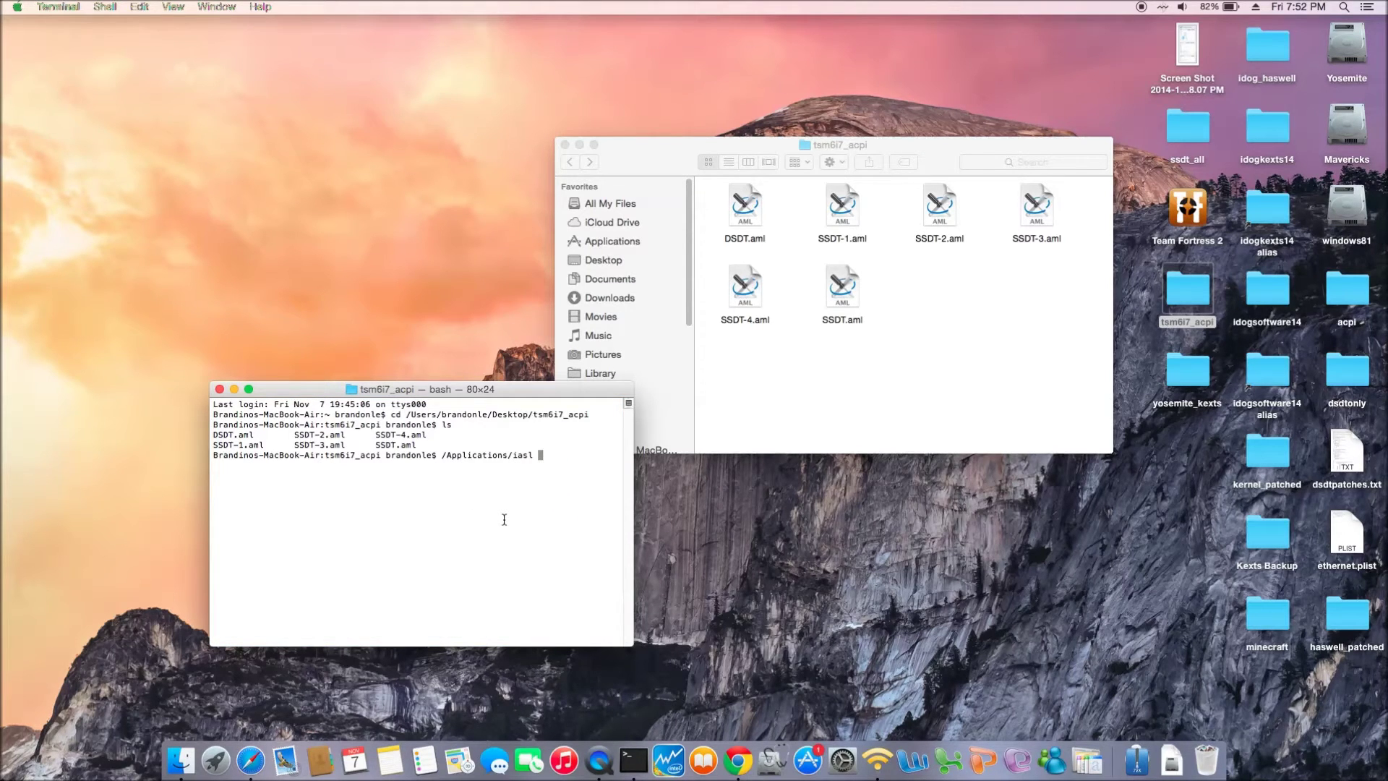
pyautogui.write('-e SSDT*.aml 0')
pyautogui.press('BackSpace')
pyautogui.write('-d DSDT.aml')
pyautogui.press('Return')
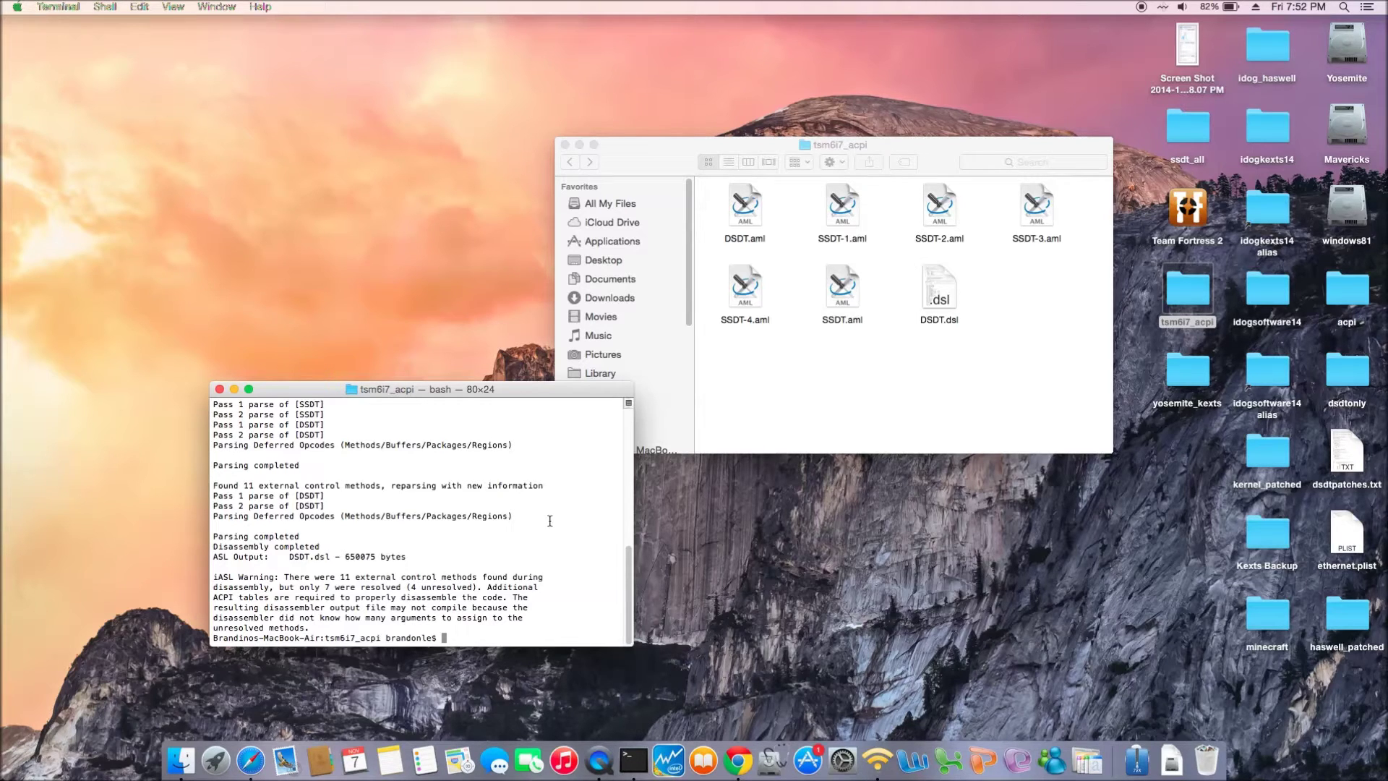
# Open the disassembled DSDT.dsl from the tsm6i7_acpi folder and move the file to the Trash.
pyautogui.doubleClick(935, 300)
pyautogui.rightClick(935, 301)
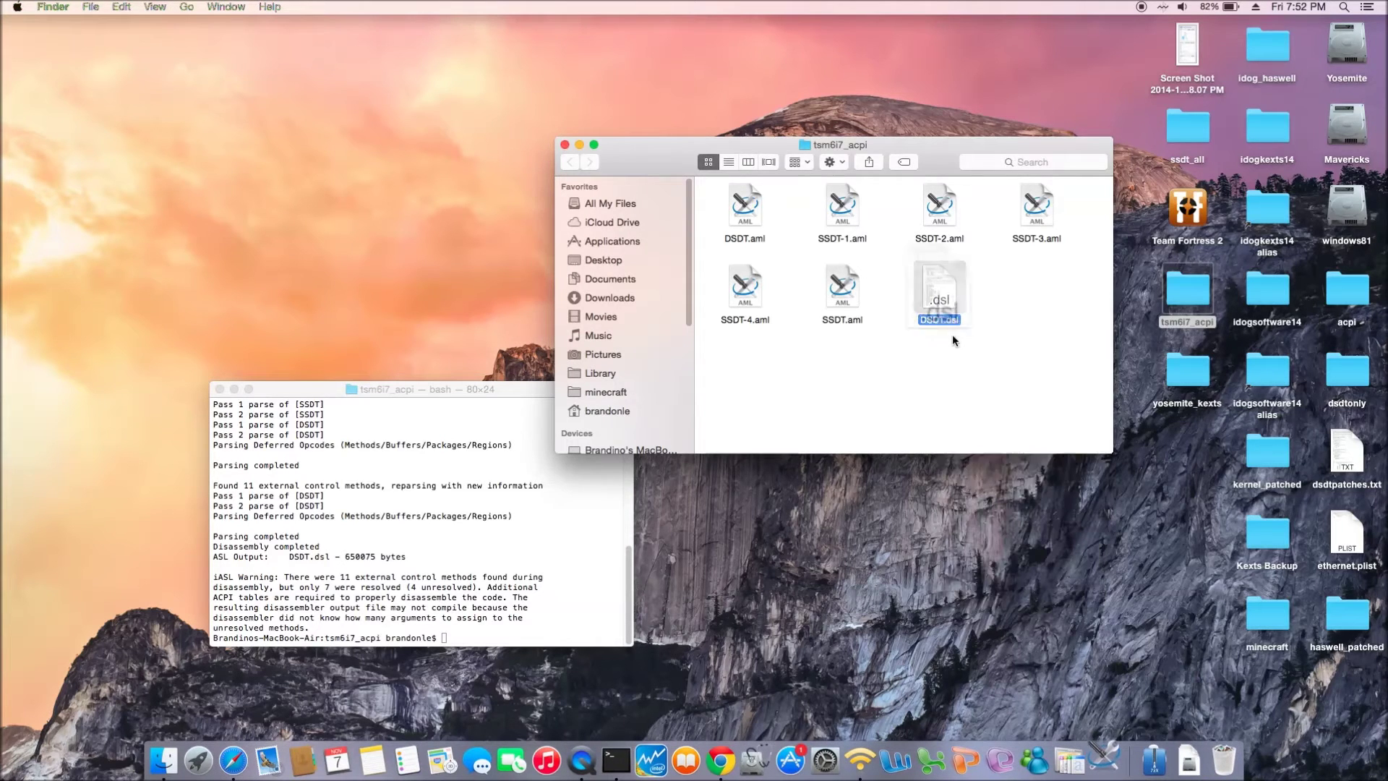
pyautogui.rightClick(945, 297)
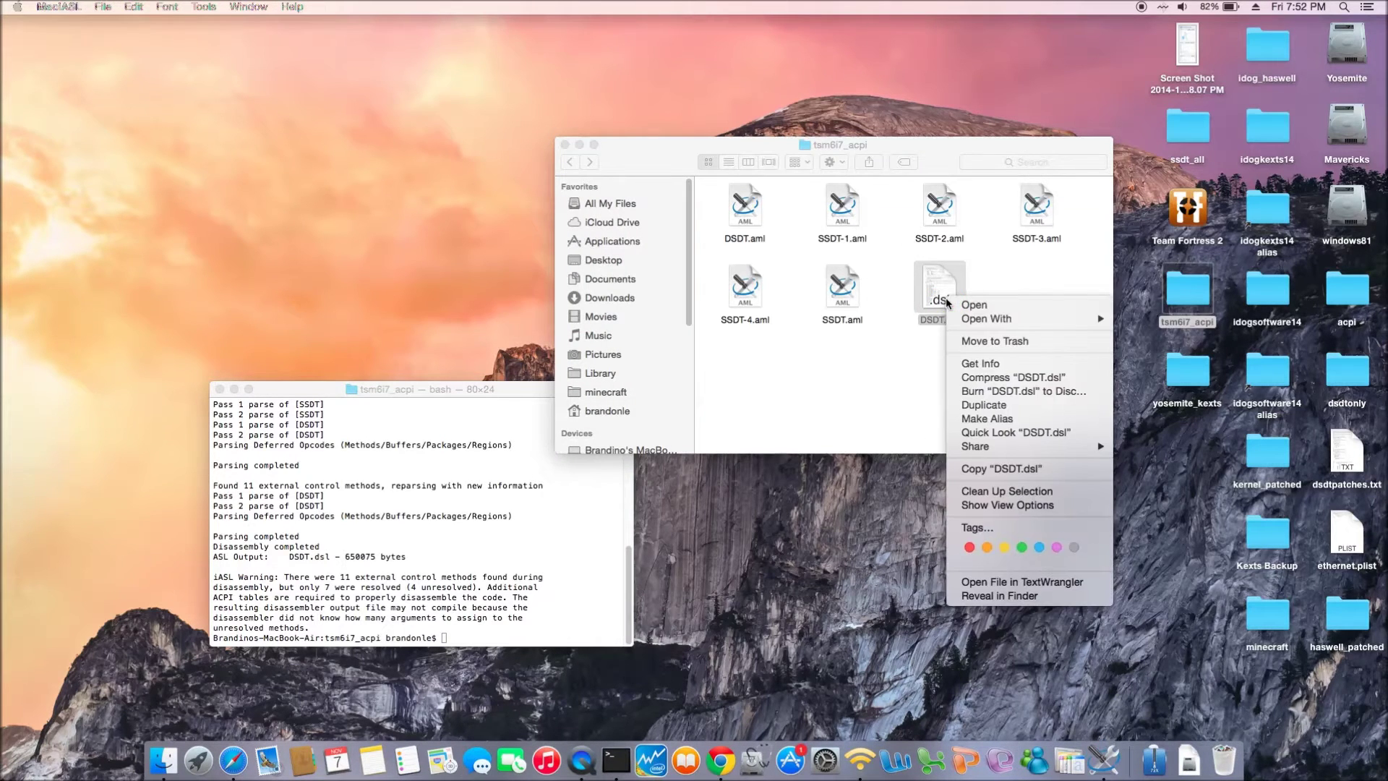
pyautogui.click(968, 340)
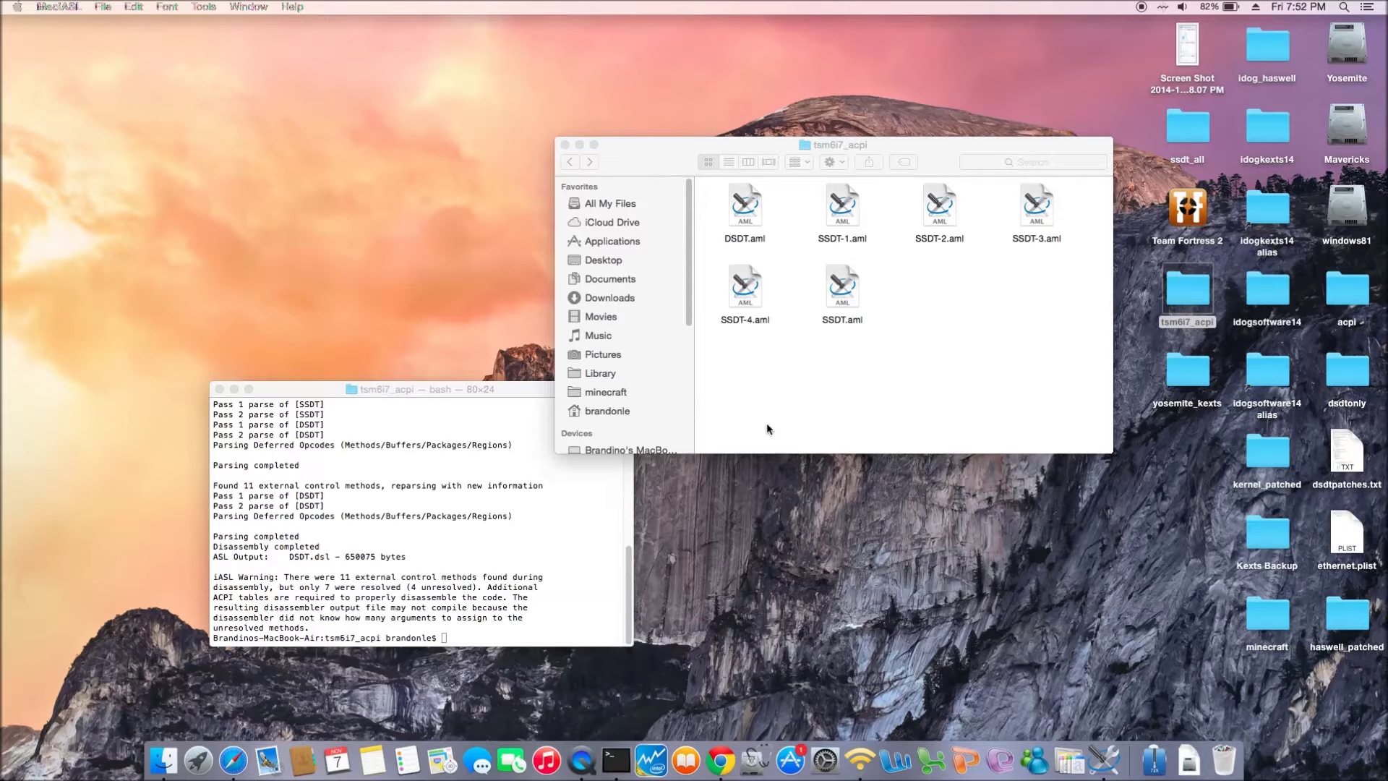
# Disassemble all tables together in Terminal by running /Applications/iasl -da SSDT*.aml DSDT.aml, and close the Terminal window.
pyautogui.click(502, 389)
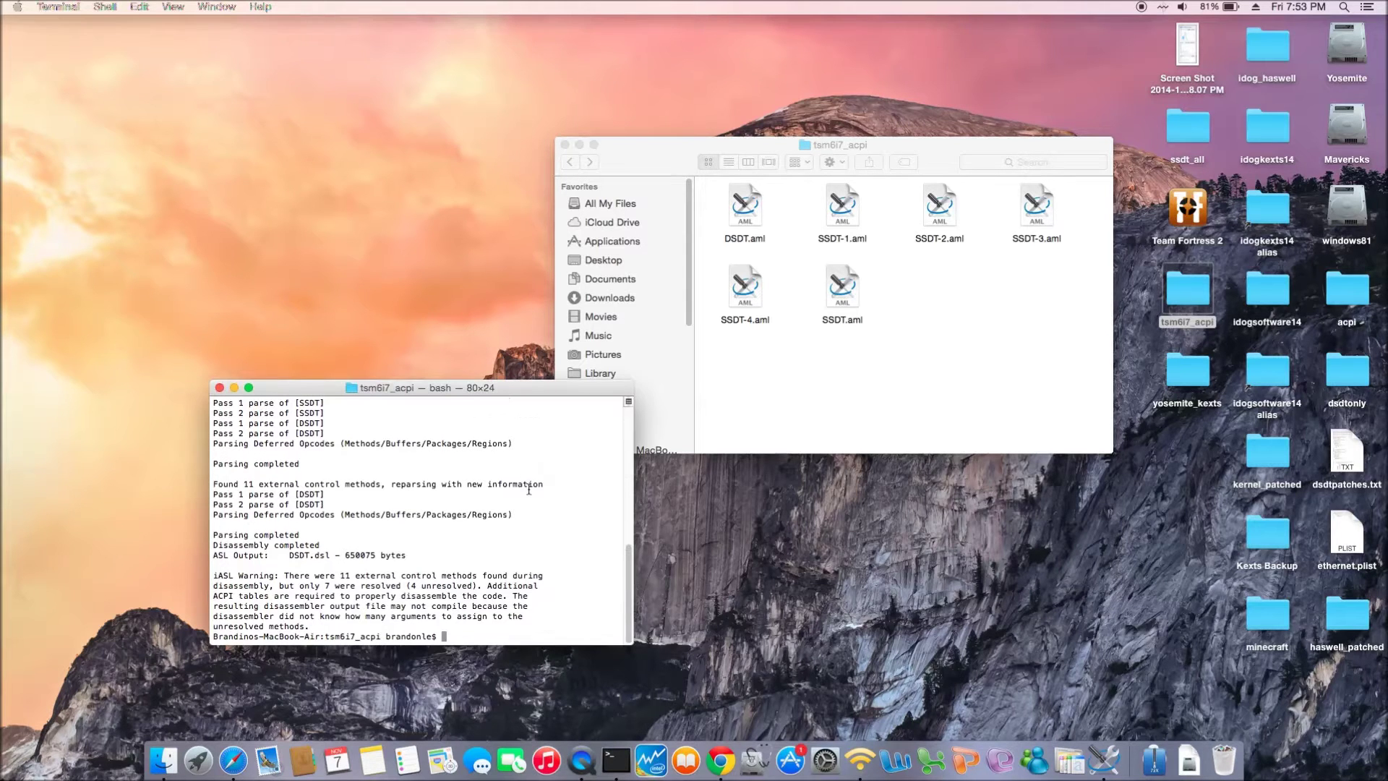
pyautogui.press('Up')
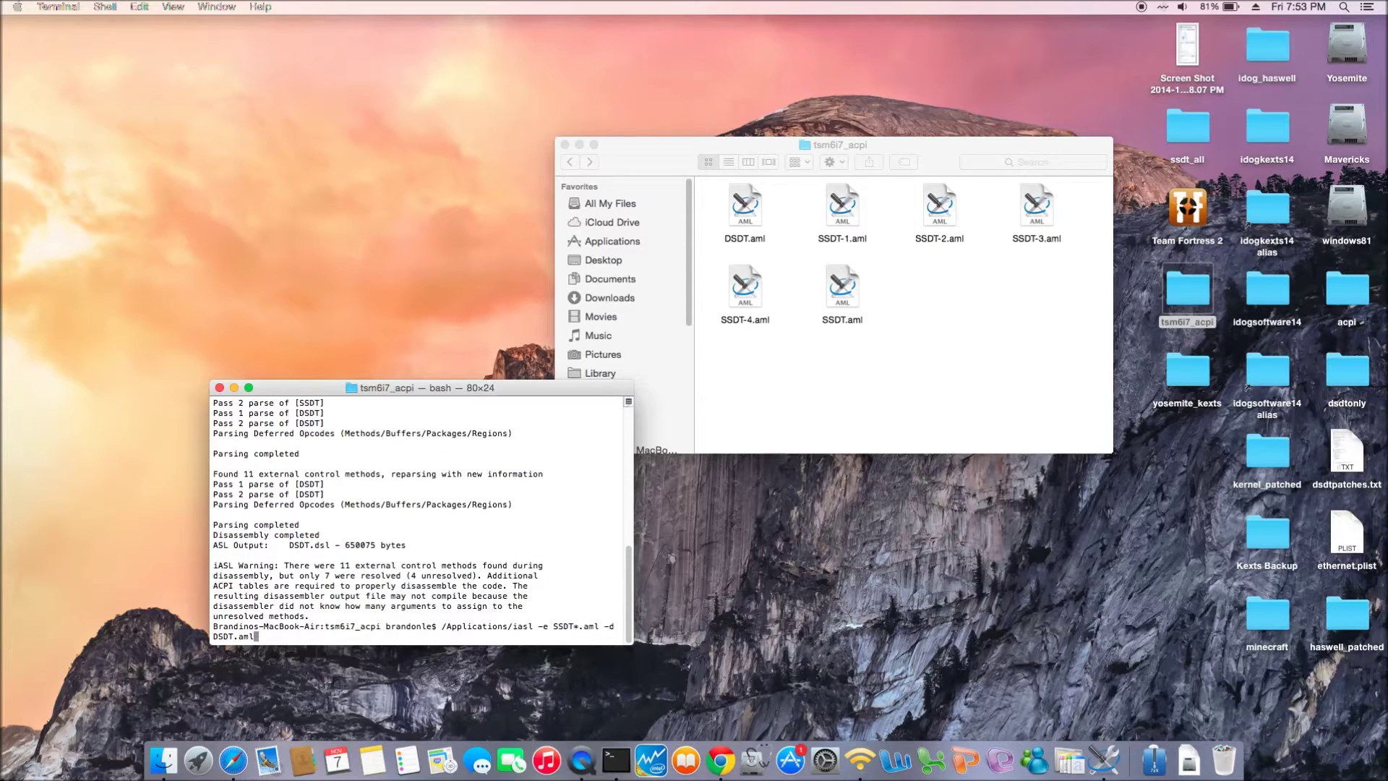
pyautogui.press('BackSpace')
pyautogui.press('BackSpace')
pyautogui.press('BackSpace')
pyautogui.press('BackSpace')
pyautogui.press('BackSpace')
pyautogui.press('BackSpace')
pyautogui.press('BackSpace')
pyautogui.press('BackSpace')
pyautogui.press('BackSpace')
pyautogui.press('BackSpace')
pyautogui.press('BackSpace')
pyautogui.press('BackSpace')
pyautogui.press('BackSpace')
pyautogui.press('BackSpace')
pyautogui.press('BackSpace')
pyautogui.press('BackSpace')
pyautogui.press('BackSpace')
pyautogui.press('BackSpace')
pyautogui.press('BackSpace')
pyautogui.press('BackSpace')
pyautogui.press('BackSpace')
pyautogui.press('BackSpace')
pyautogui.press('BackSpace')
pyautogui.write('da SSDT*.aml DSDT.aml')
pyautogui.press('Return')
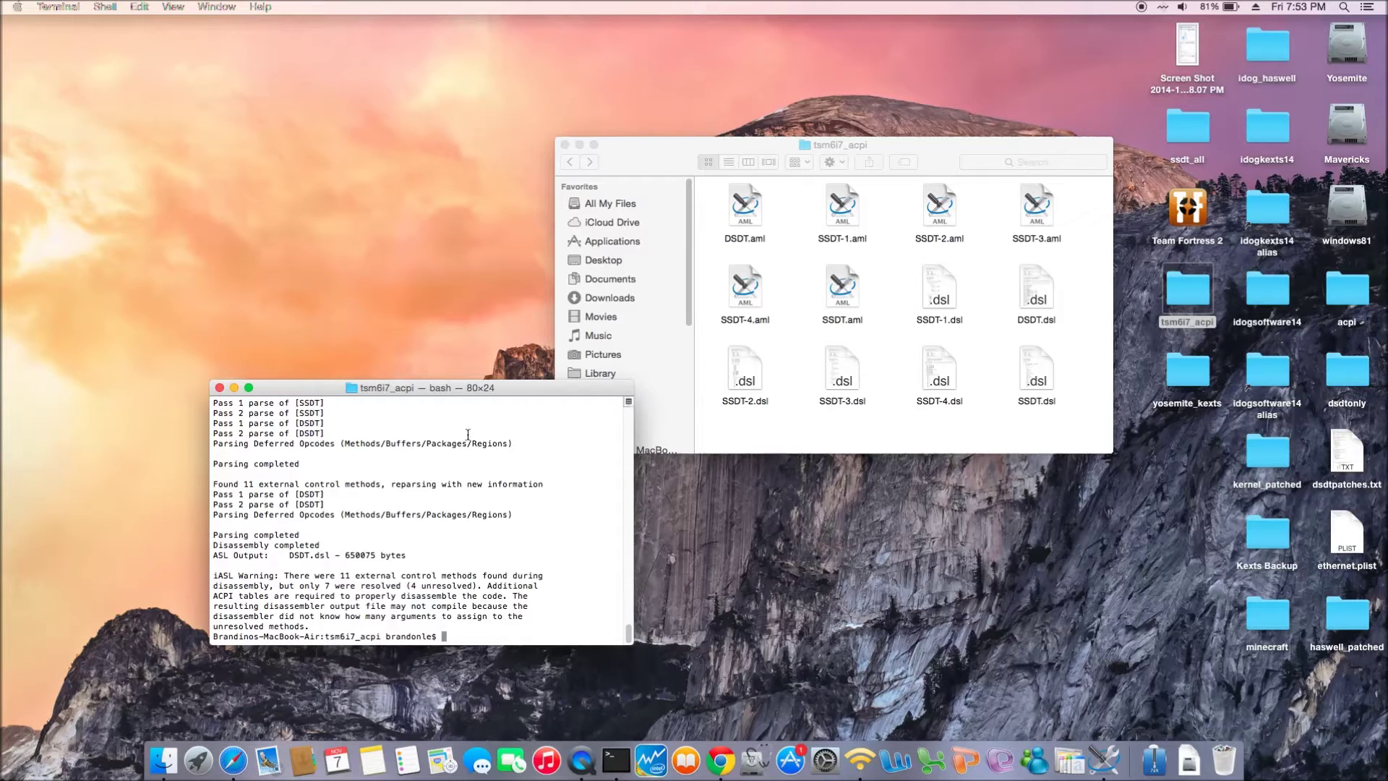
pyautogui.click(221, 390)
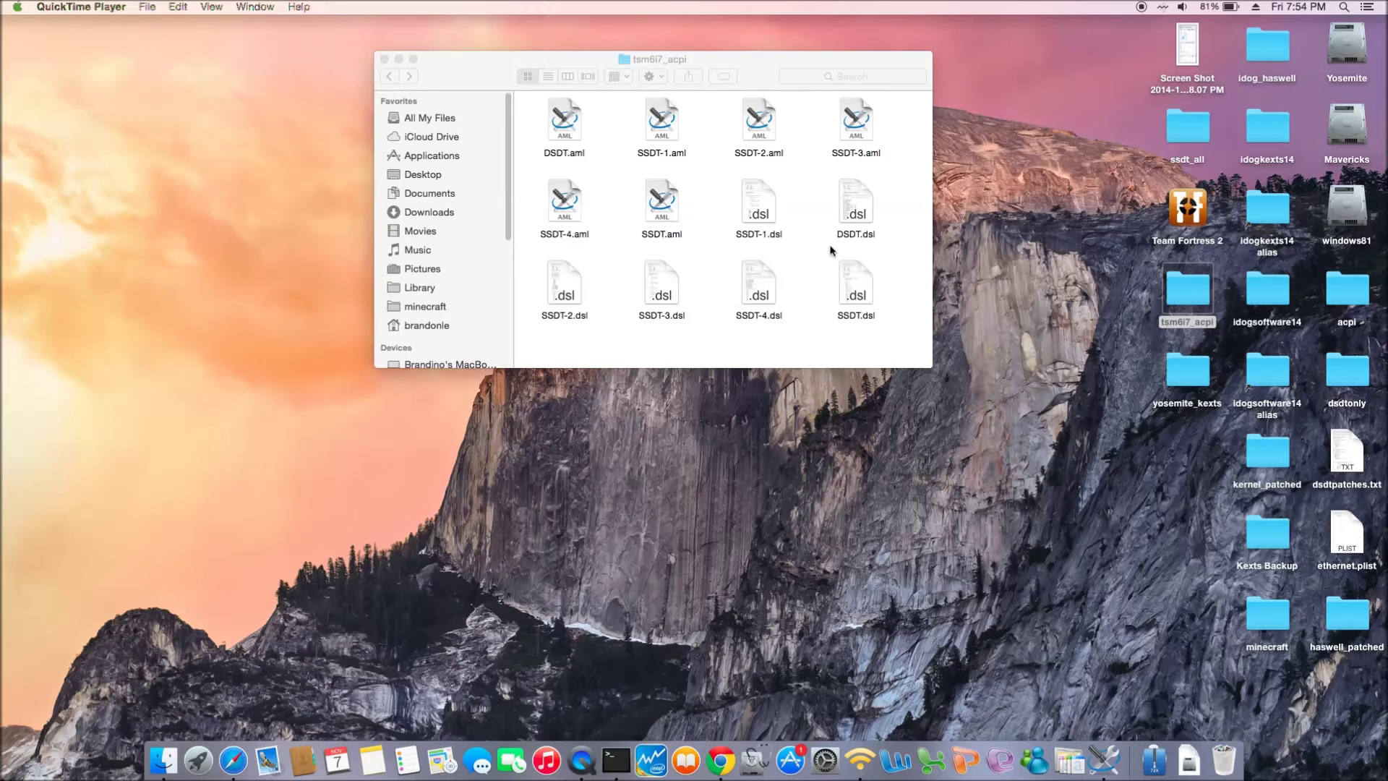
# Open DSDT.dsl from the tsm6i7_acpi folder, search it for GFX0 and go through the matches, and close the file.
pyautogui.doubleClick(852, 214)
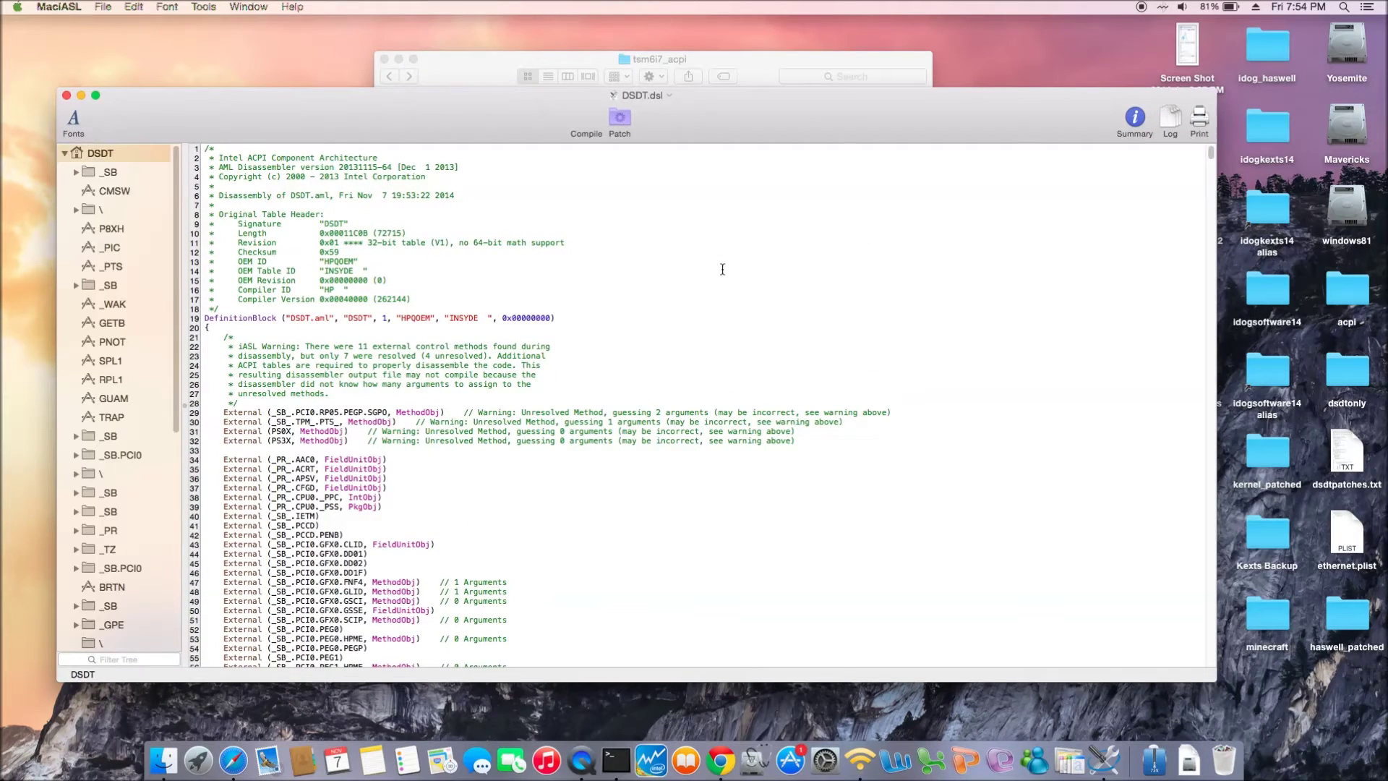
pyautogui.press('super+f')
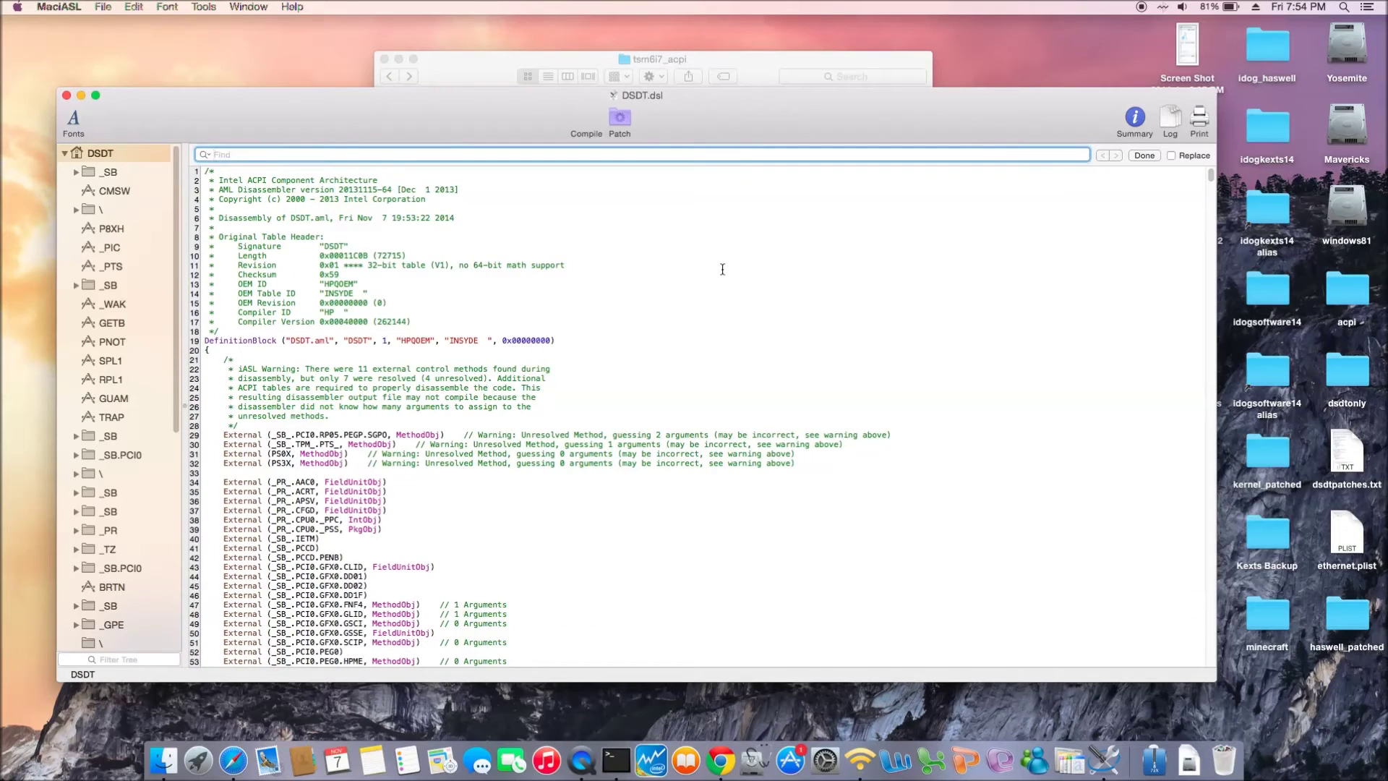
pyautogui.write('GFX')
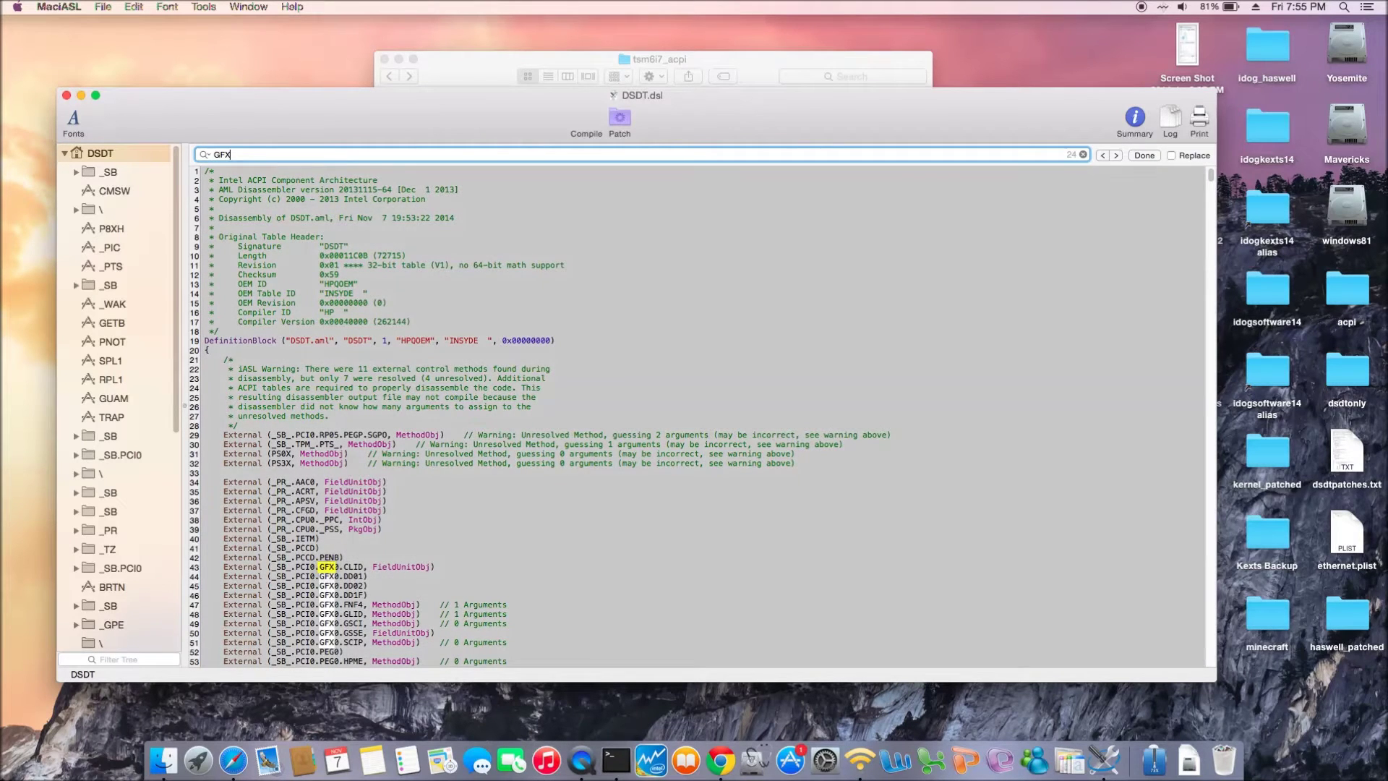
pyautogui.write('0')
pyautogui.press('Return')
pyautogui.press('Return')
pyautogui.press('Return')
pyautogui.press('Return')
pyautogui.press('Return')
pyautogui.press('Return')
pyautogui.press('Return')
pyautogui.press('Return')
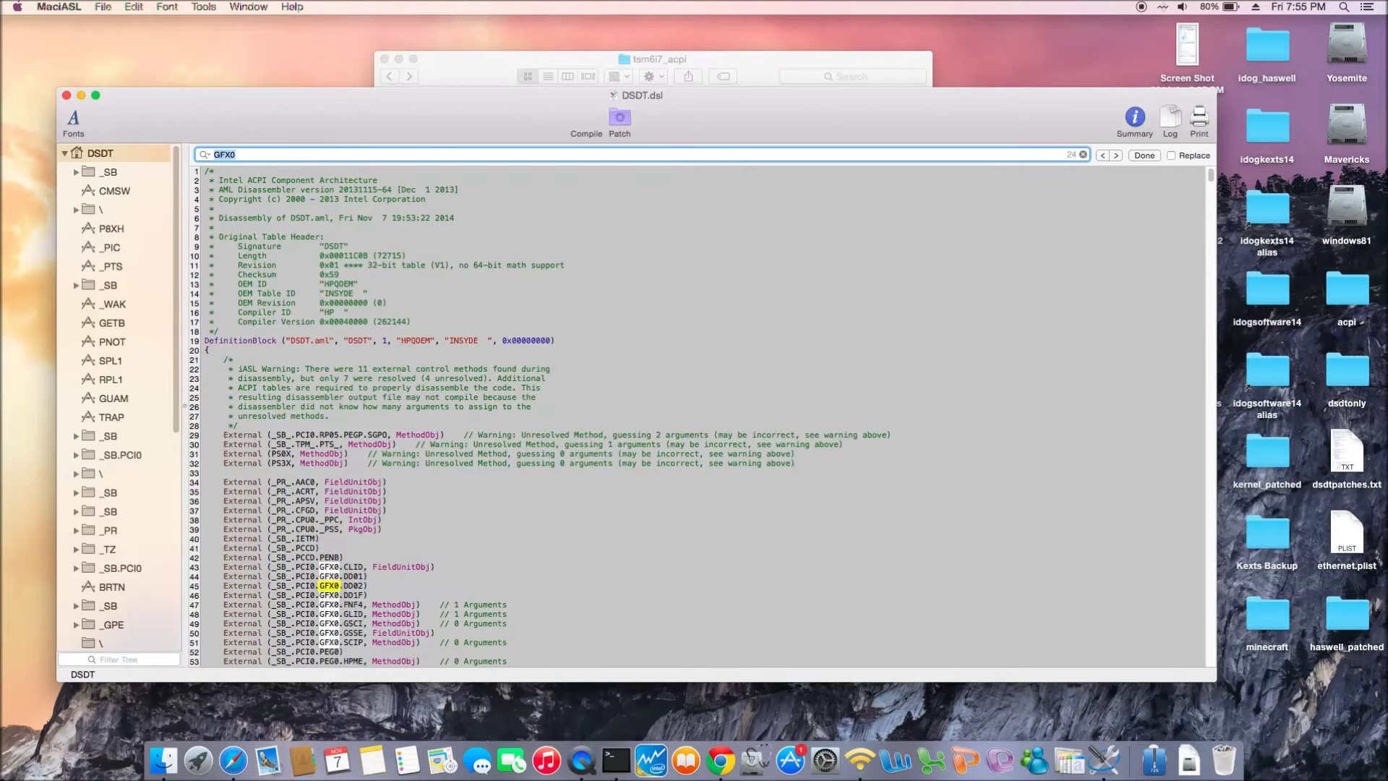
pyautogui.press('Return')
pyautogui.press('Return')
pyautogui.press('Return')
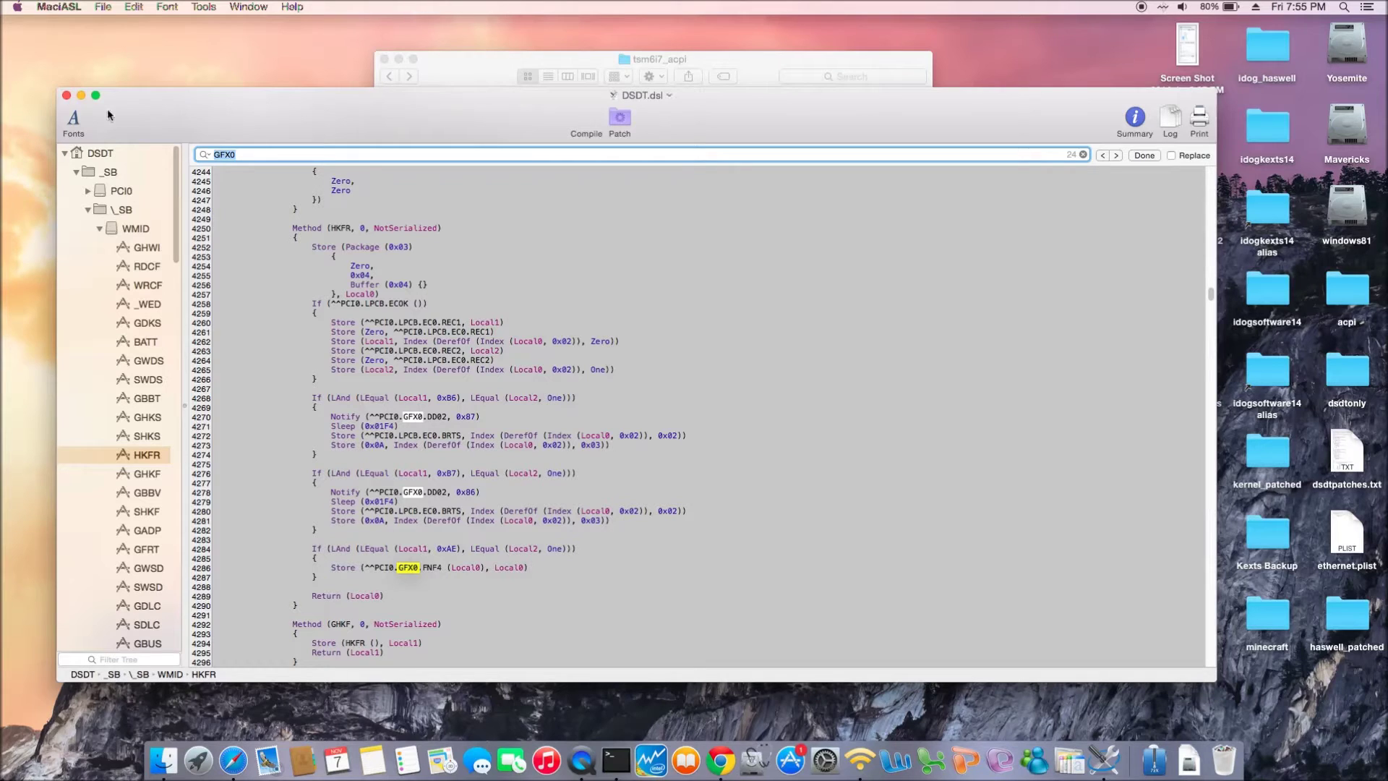
pyautogui.click(68, 96)
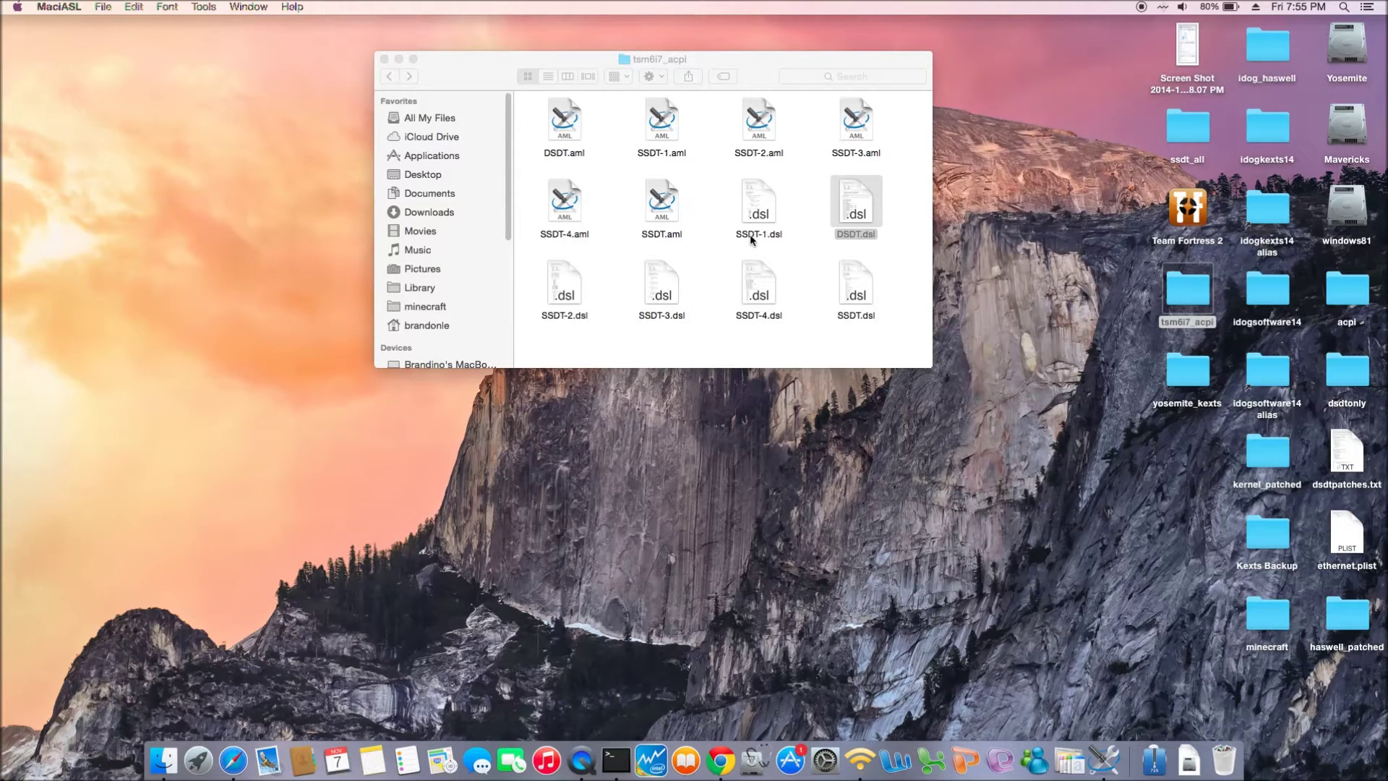
# Examine the contents of SSDT.dsl under \_SB and of SSDT-1.dsl under \_PR.CPU0, closing each file.
pyautogui.doubleClick(855, 297)
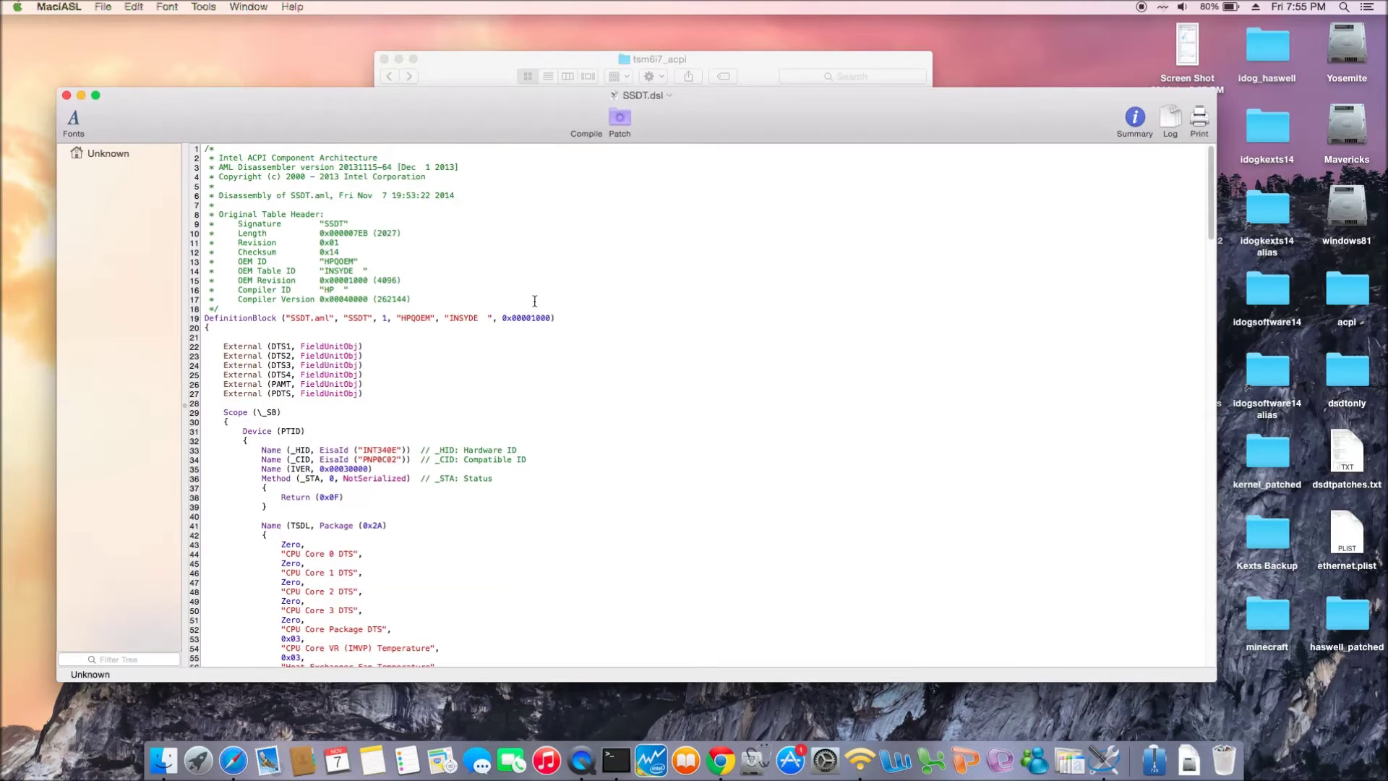
pyautogui.click(75, 172)
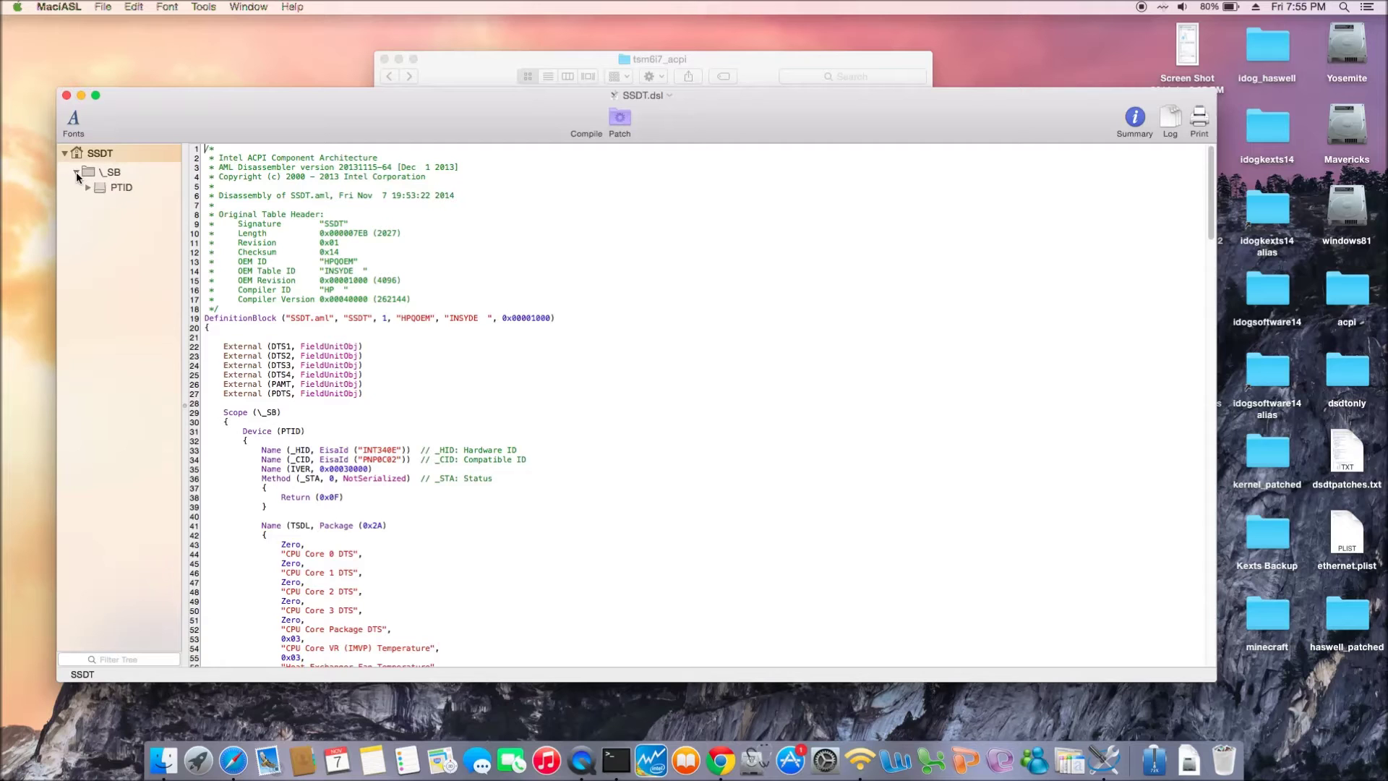
pyautogui.click(66, 95)
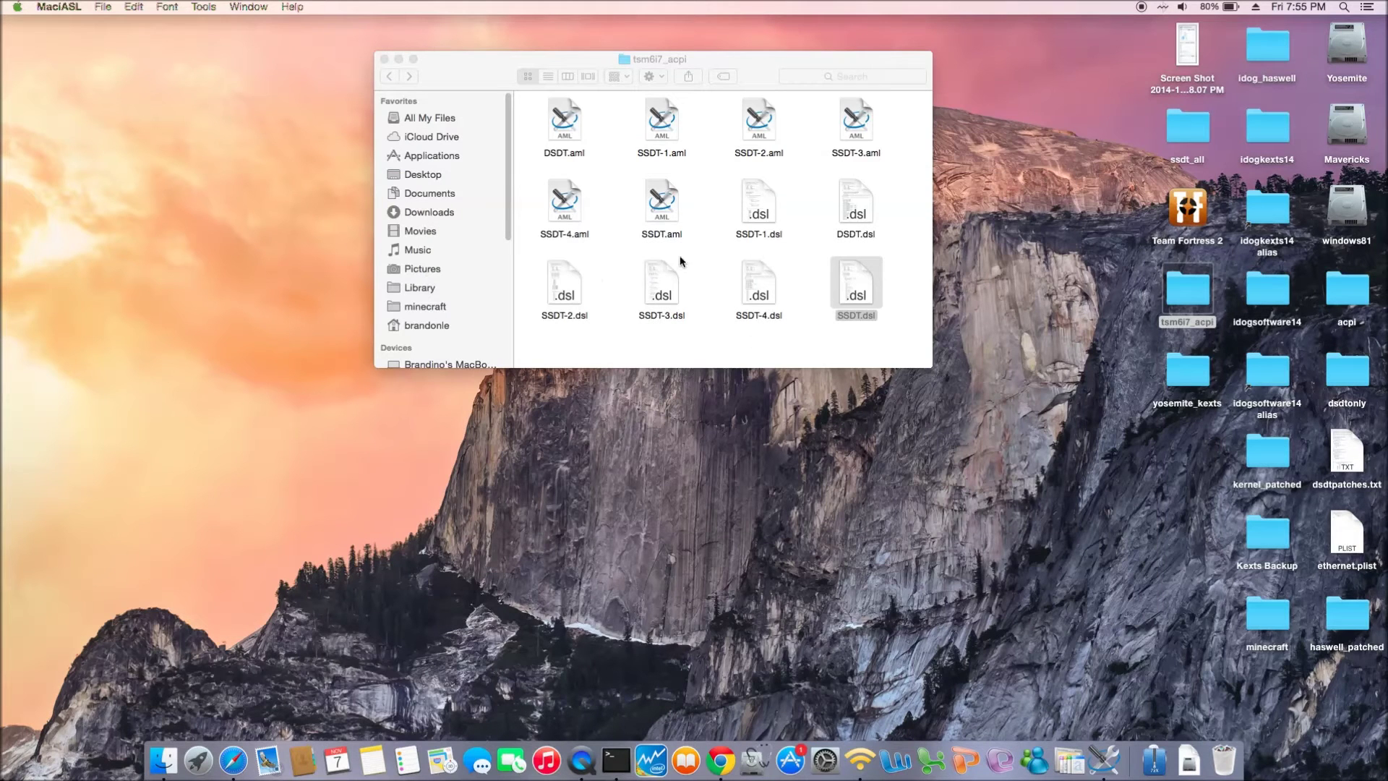
pyautogui.doubleClick(763, 215)
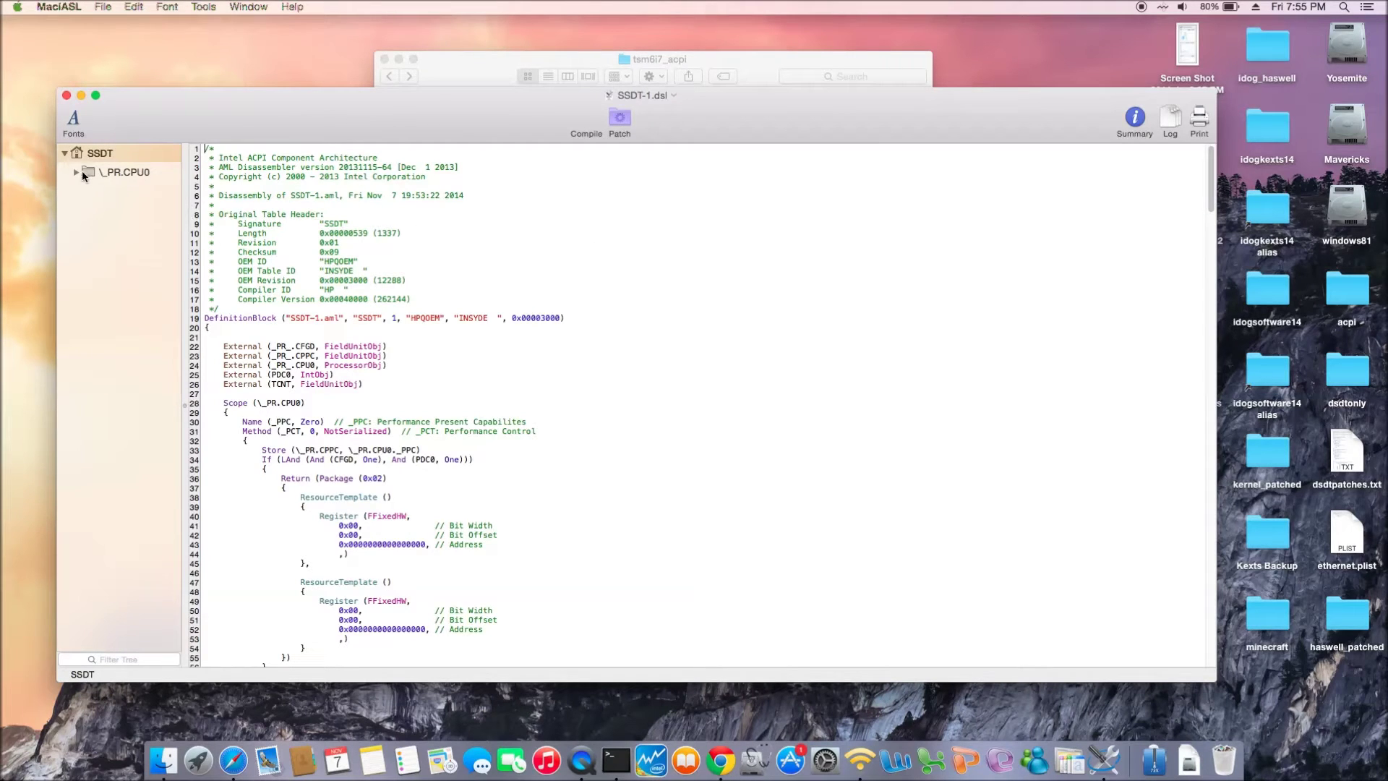
pyautogui.click(77, 172)
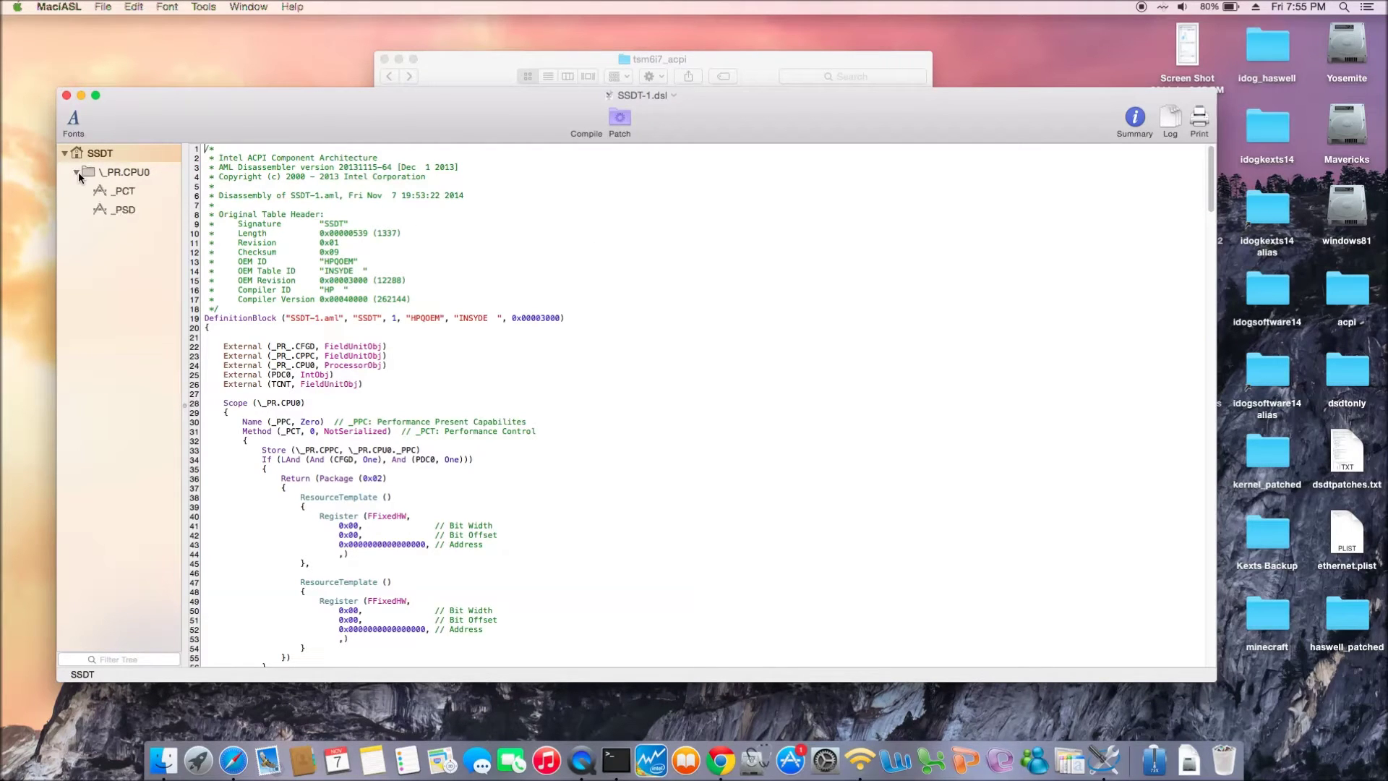
pyautogui.click(67, 95)
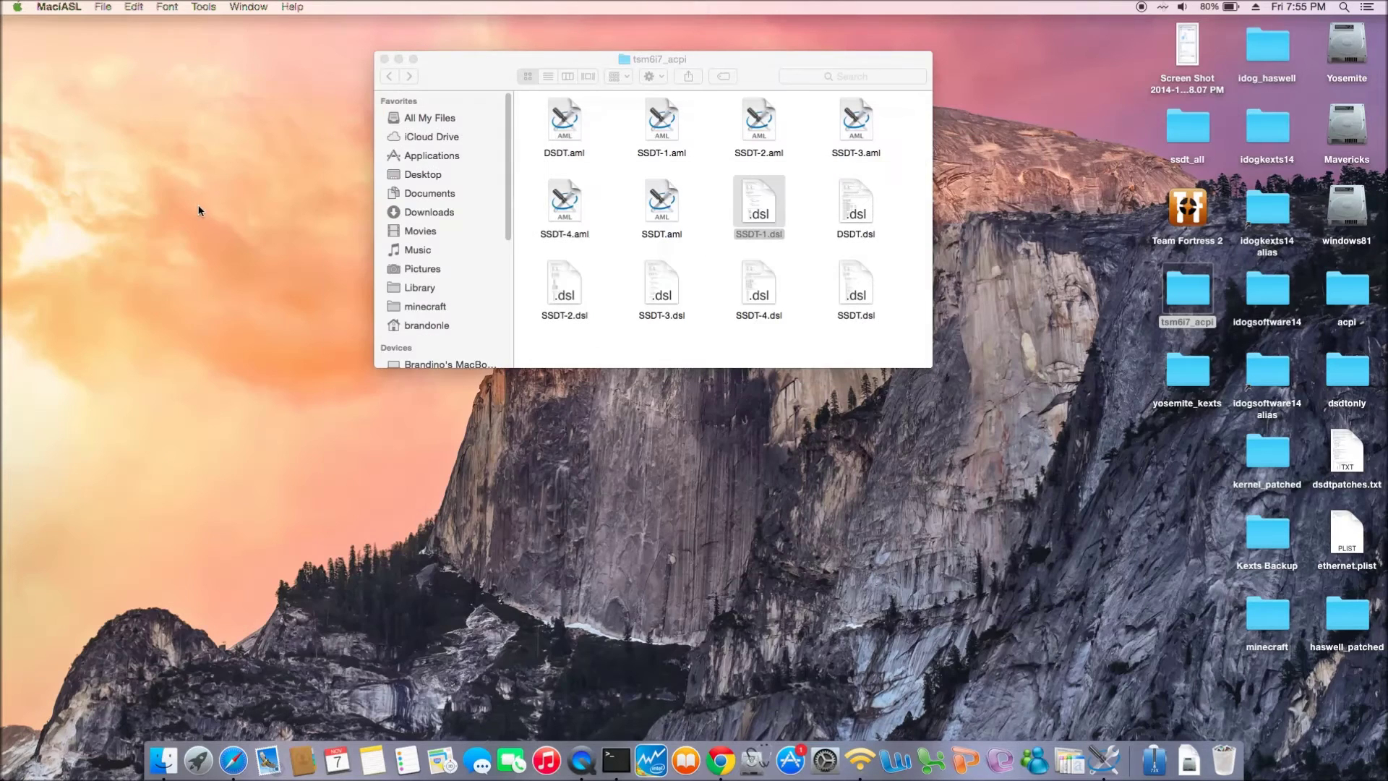
# Examine the scopes in SSDT-2.dsl and the methods under \_SB.PCI0.SAT0 and \_SB.PCI0.SAT1 in SSDT-3.dsl, closing each file.
pyautogui.doubleClick(558, 292)
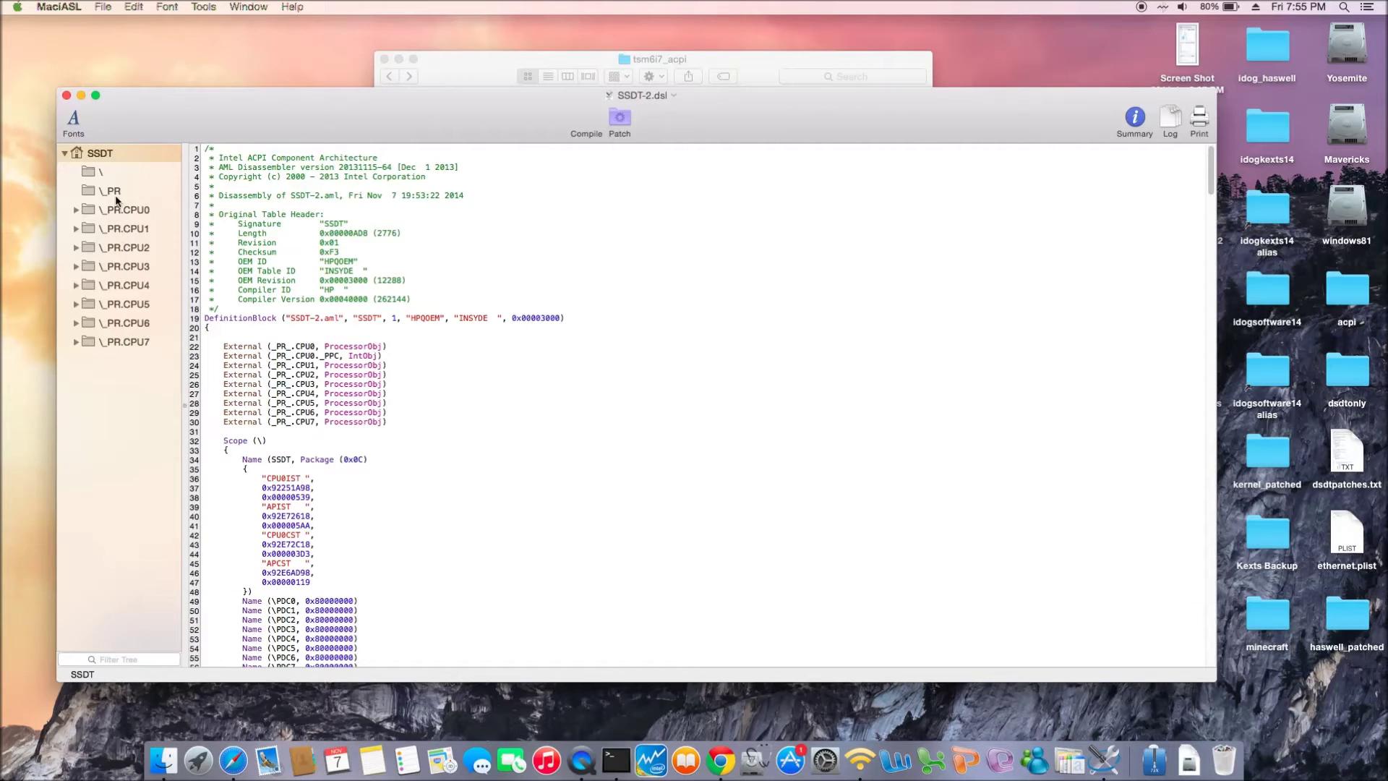
pyautogui.click(66, 96)
pyautogui.doubleClick(670, 304)
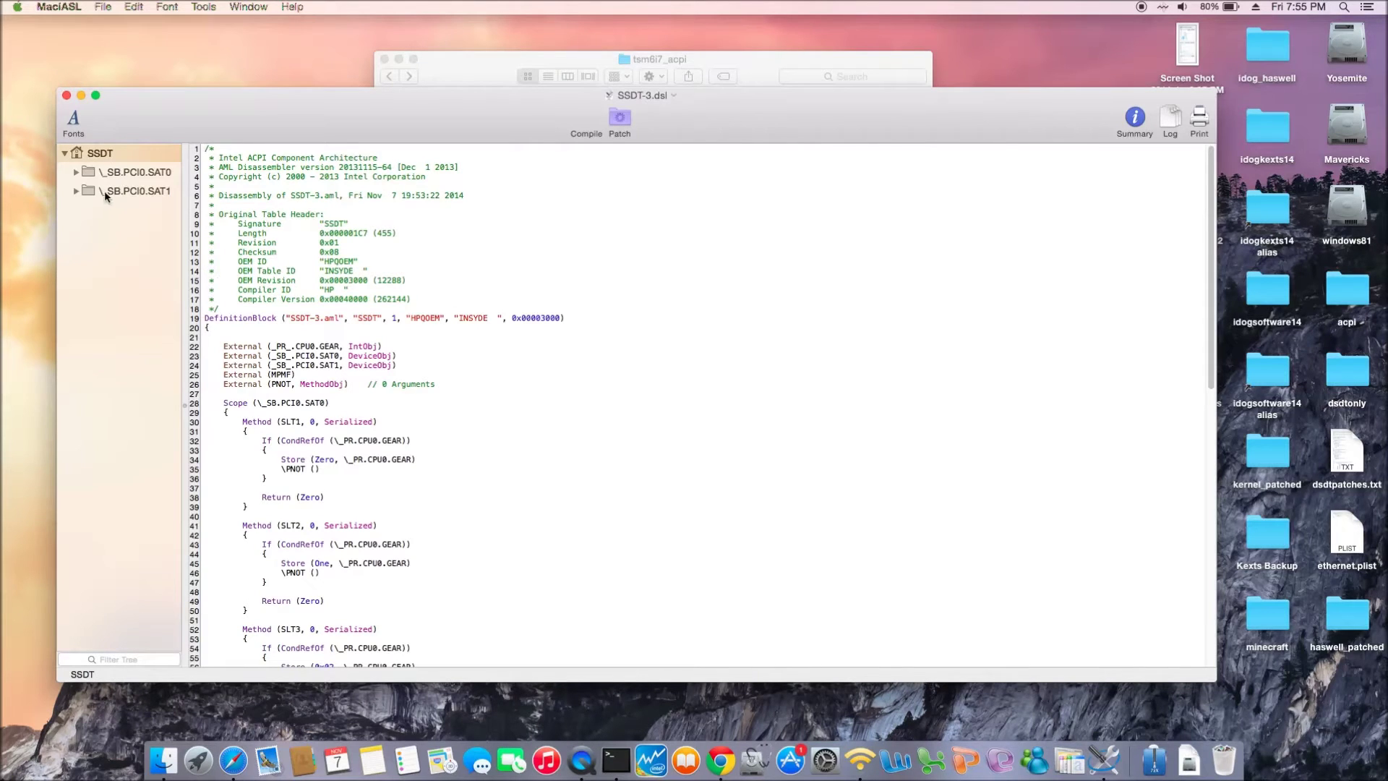
pyautogui.click(76, 172)
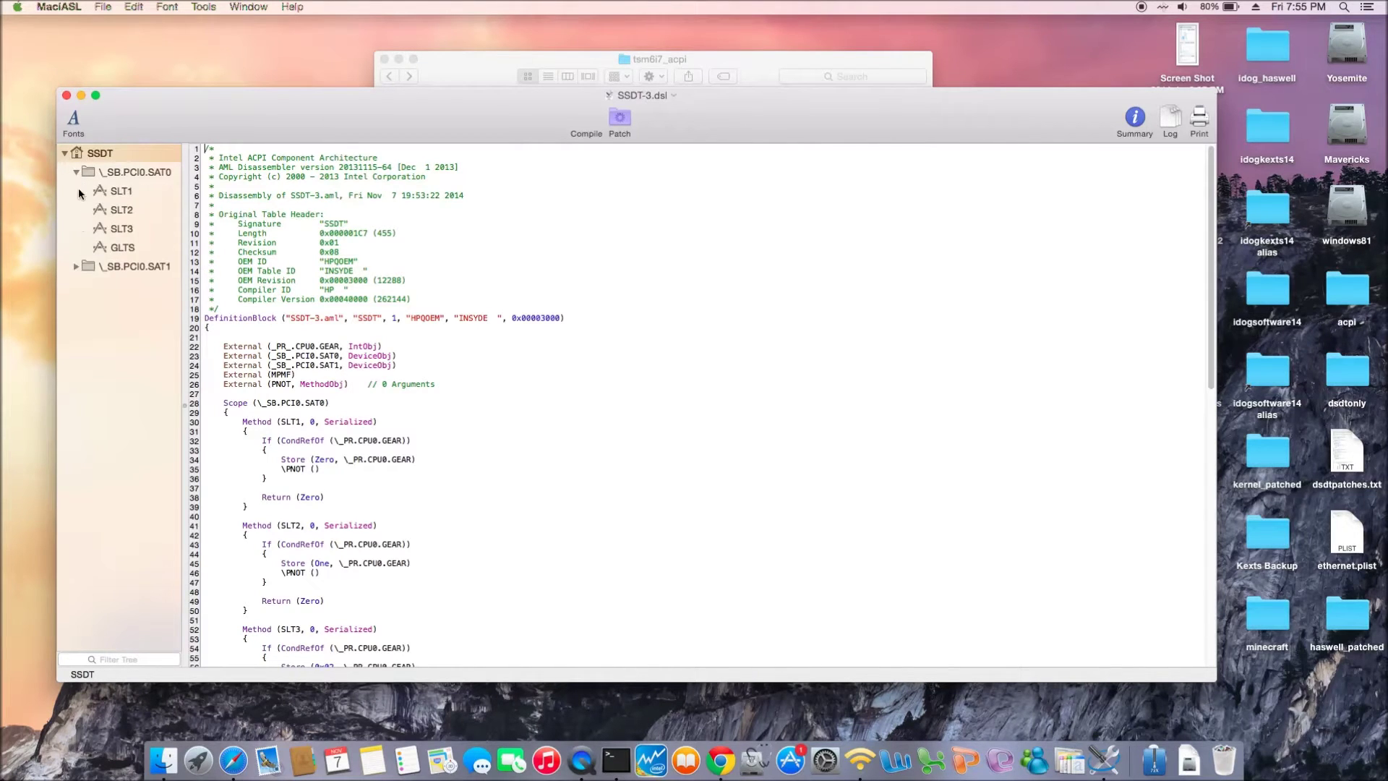
pyautogui.click(75, 266)
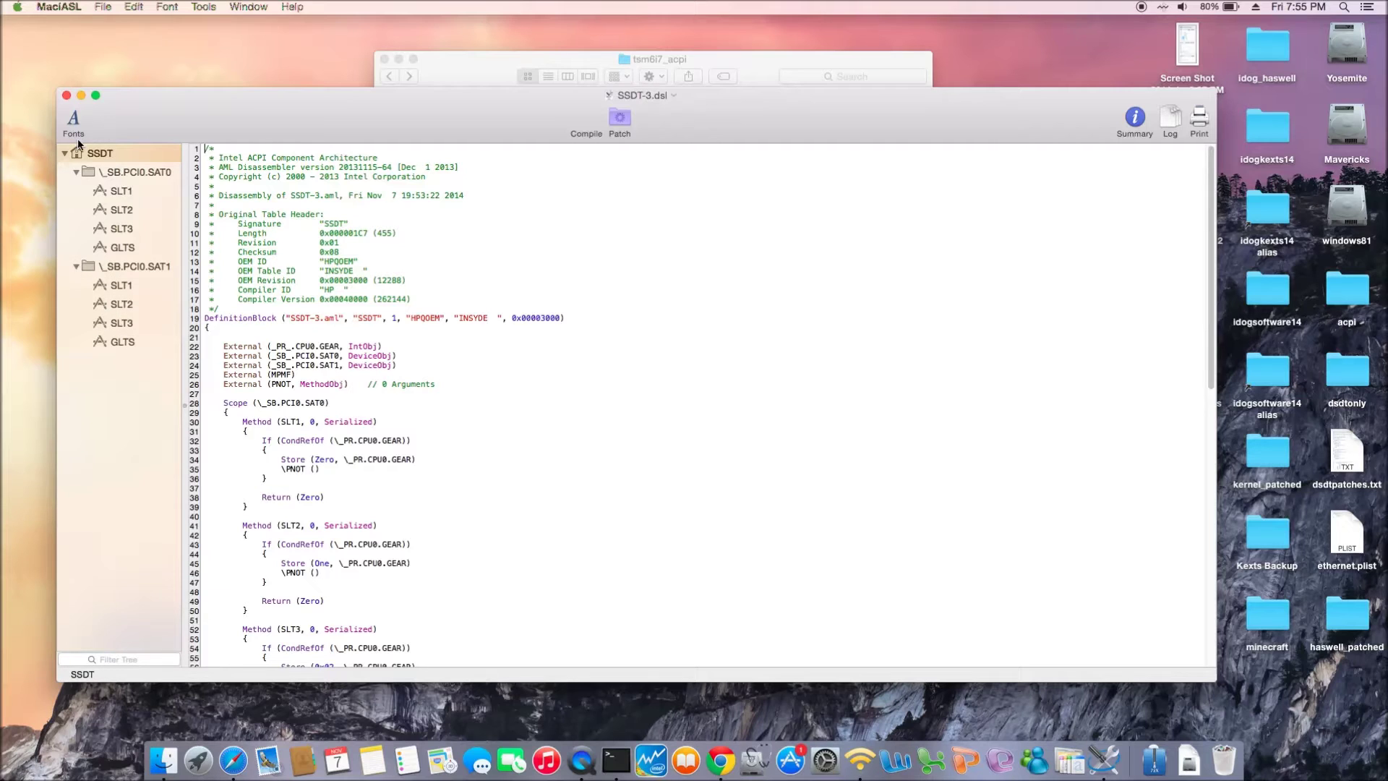
pyautogui.click(66, 95)
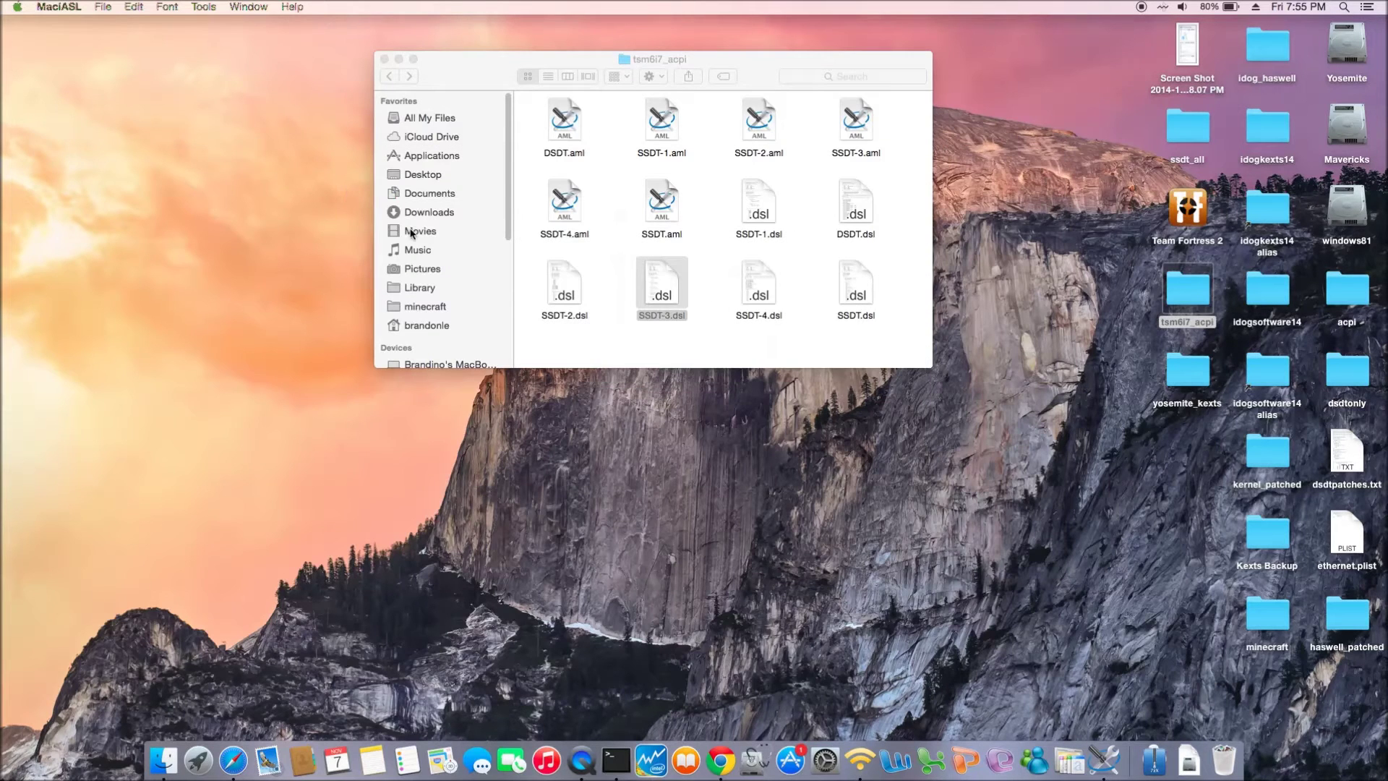
# Examine the devices under \_SB.PCI0 in SSDT-4.dsl, including the contents of GFX0, and close the file.
pyautogui.doubleClick(755, 286)
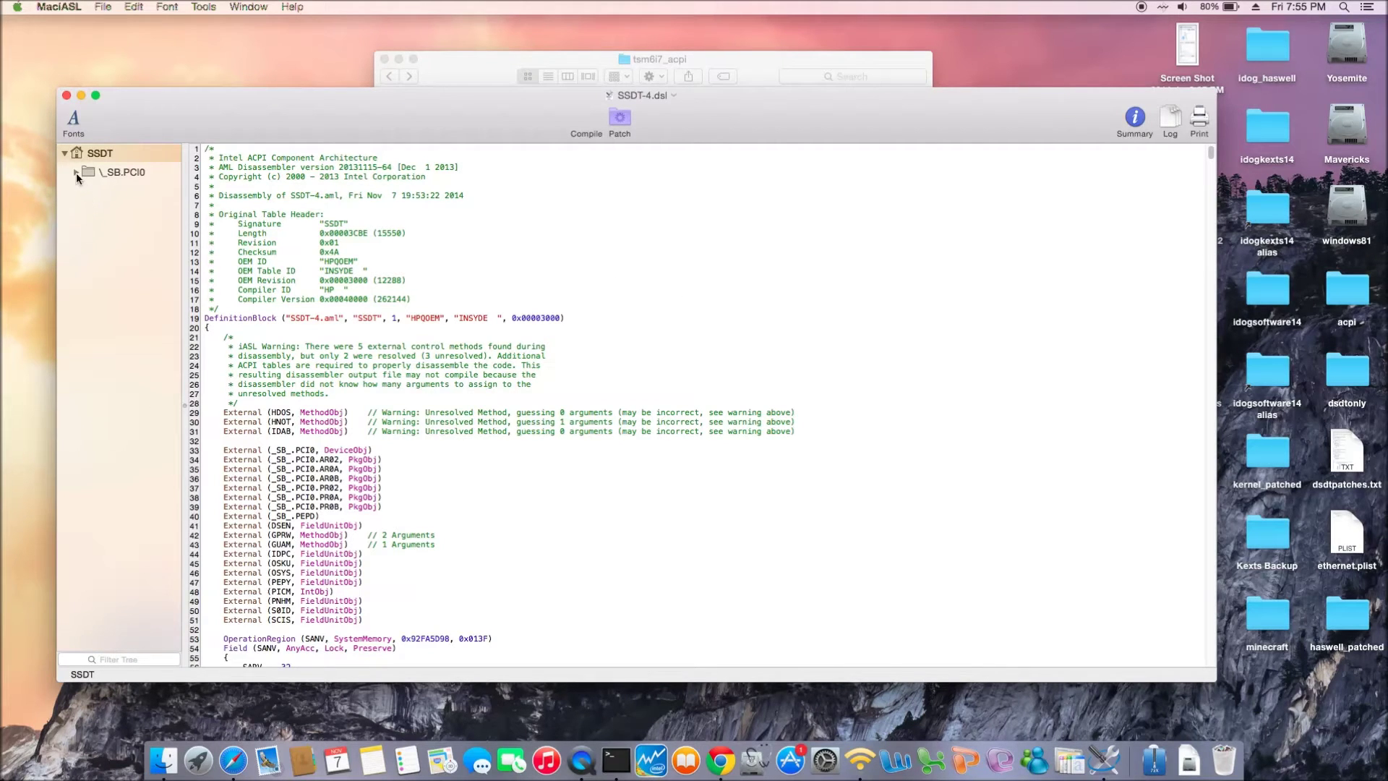
pyautogui.click(76, 172)
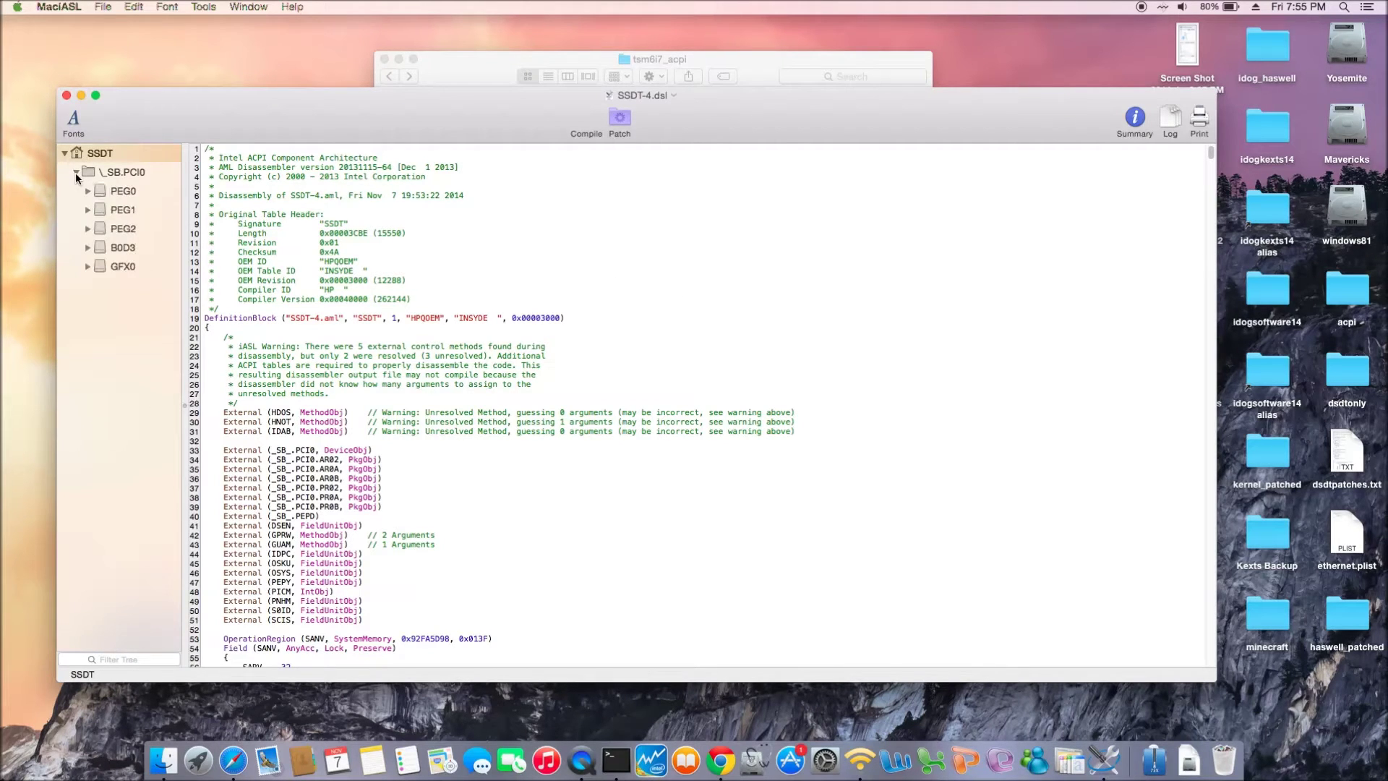
pyautogui.click(87, 267)
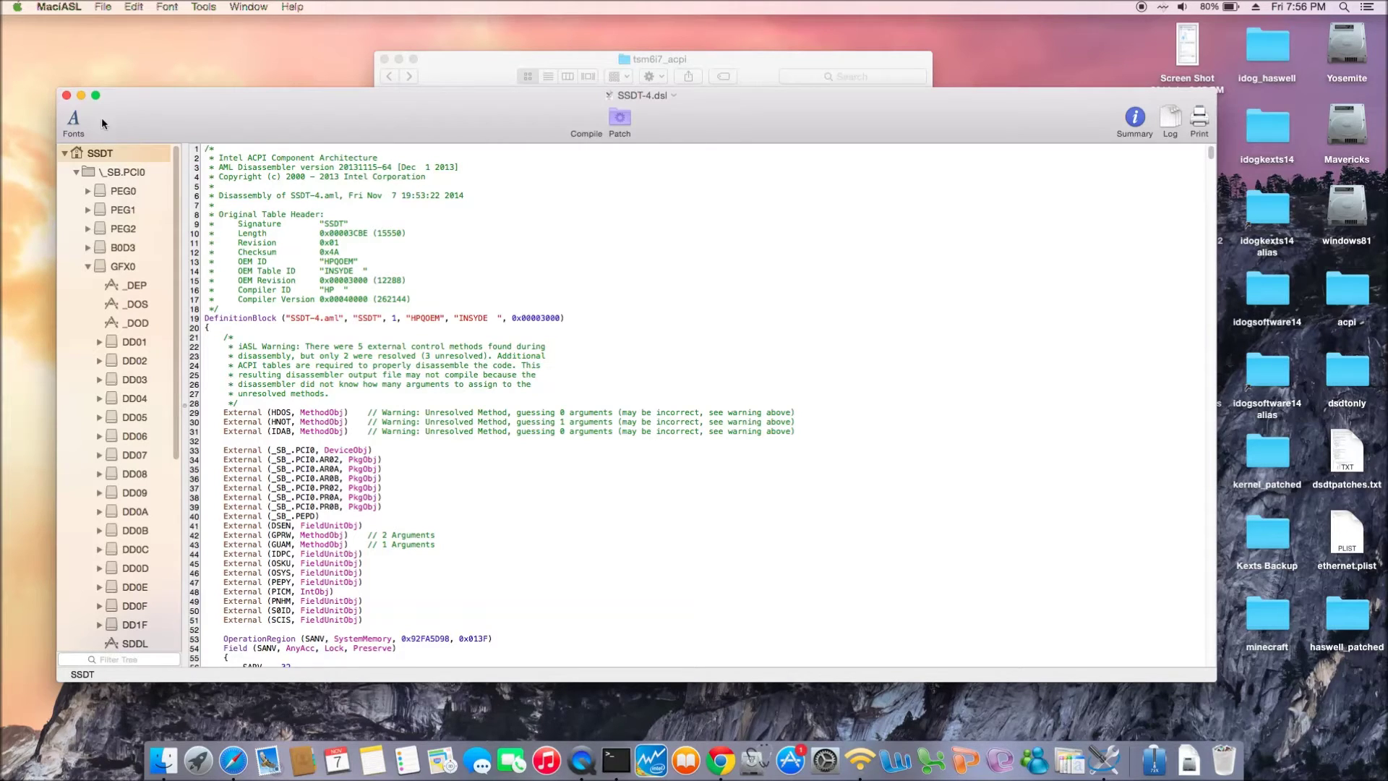
pyautogui.click(66, 95)
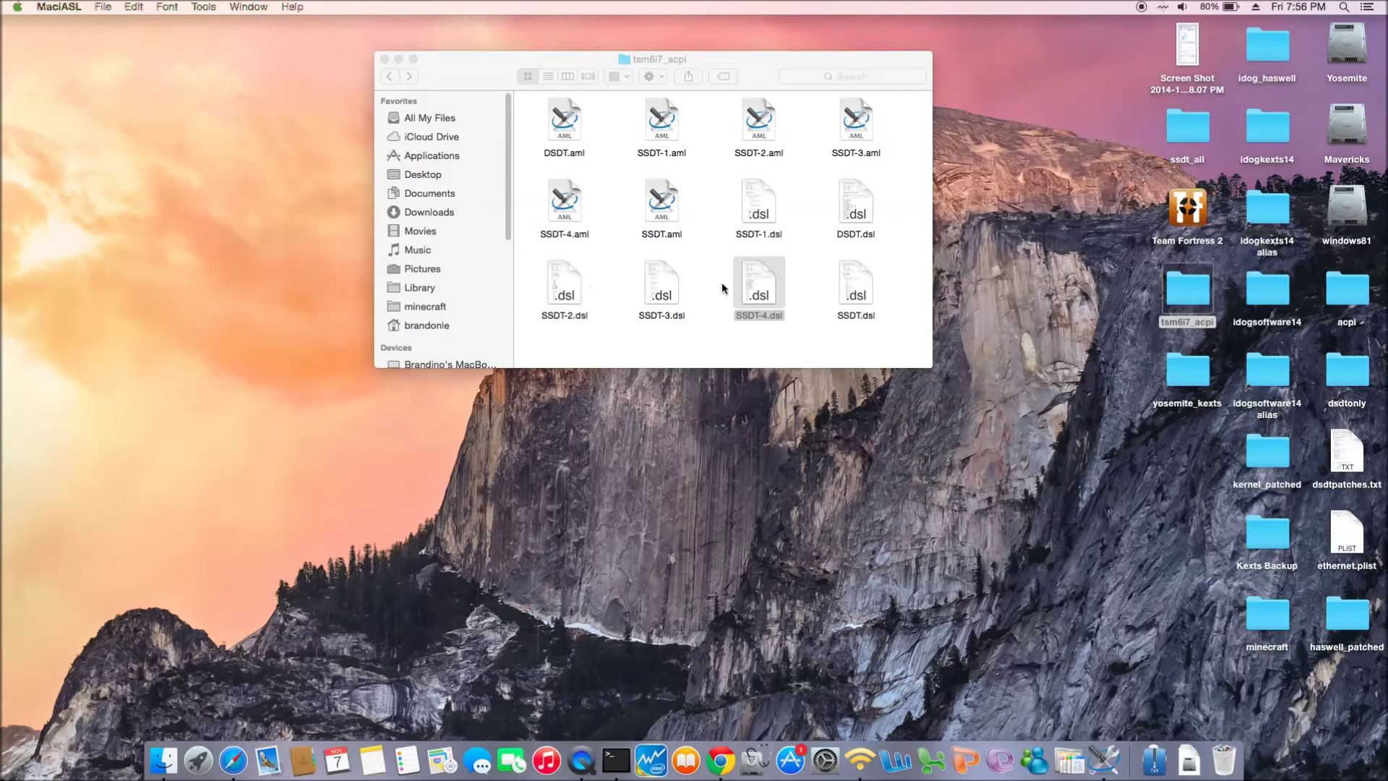
# Open DSDT.dsl and set the iASL compiler option to ACPI 4.0 in the preferences.
pyautogui.doubleClick(854, 213)
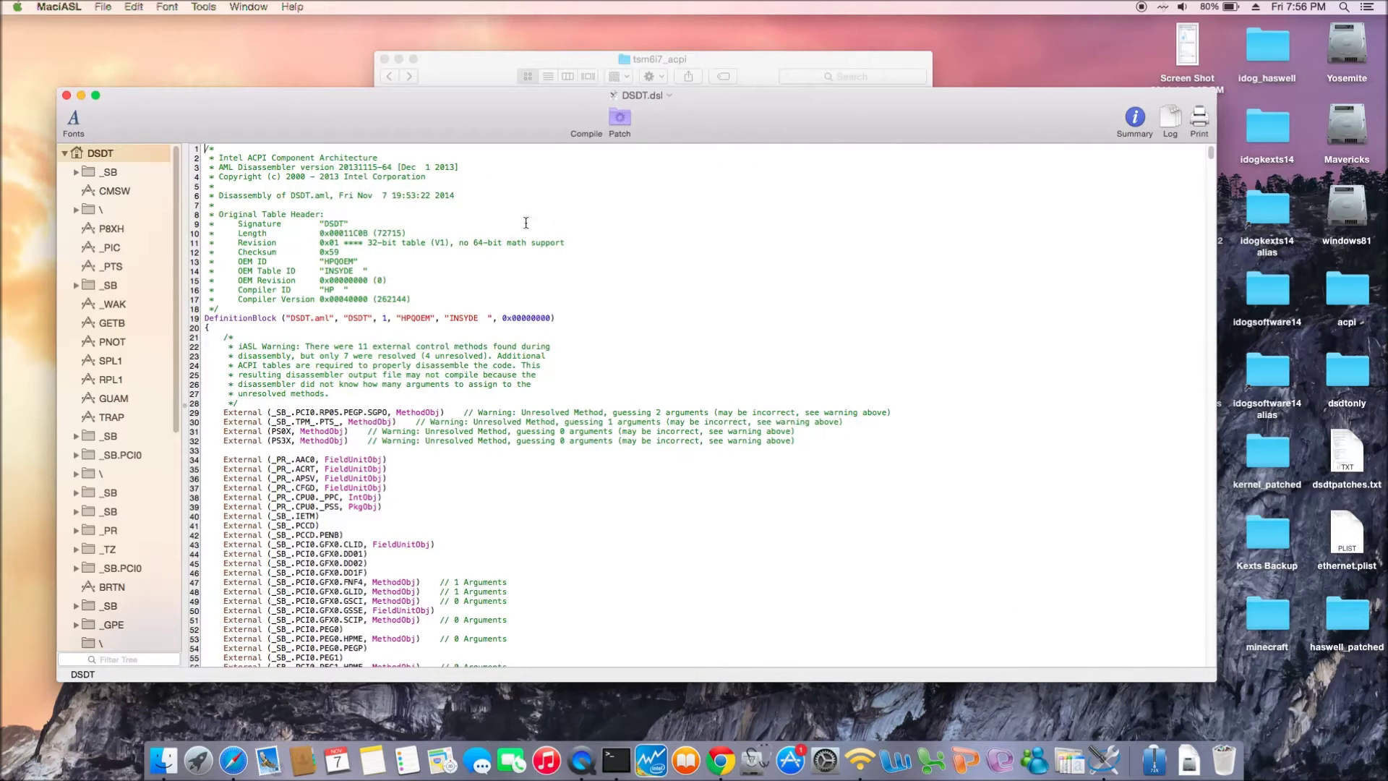
pyautogui.click(59, 8)
pyautogui.click(65, 46)
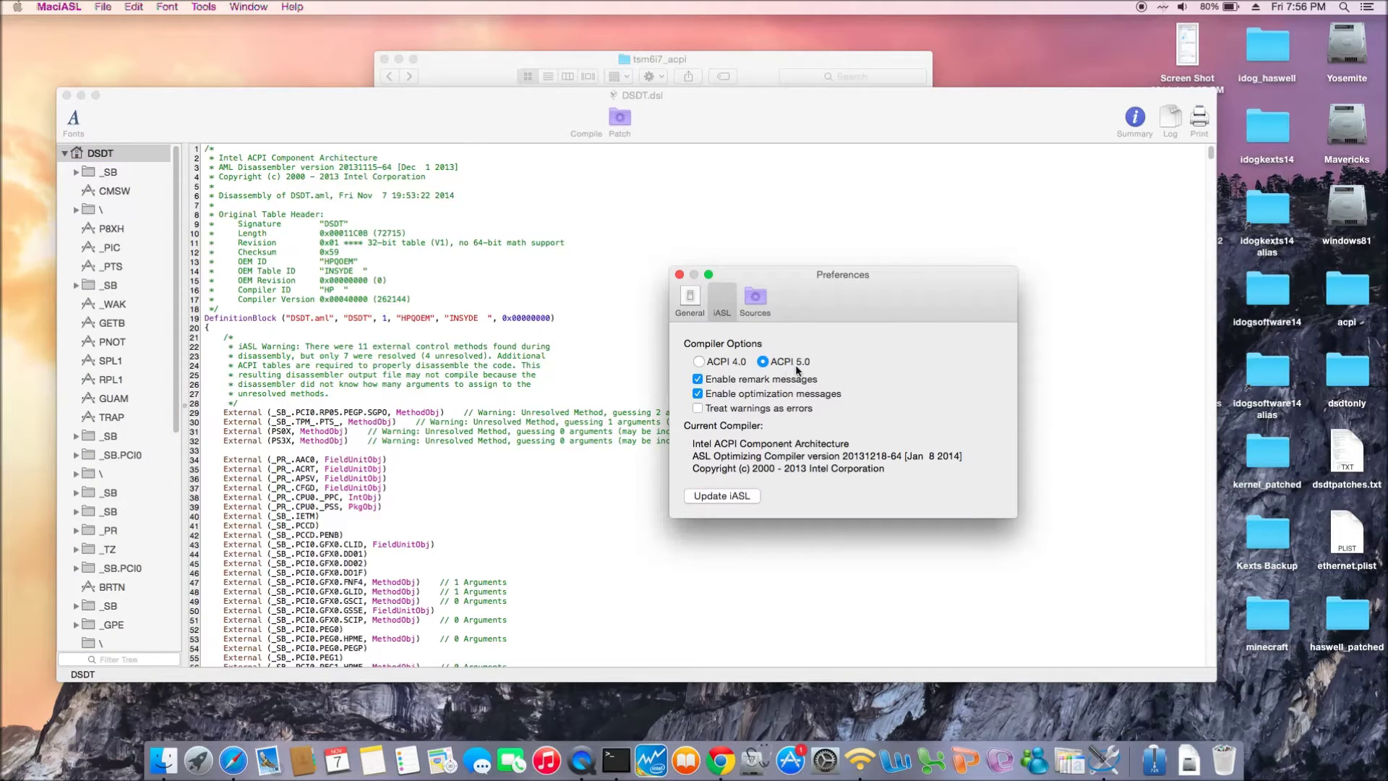
pyautogui.click(699, 361)
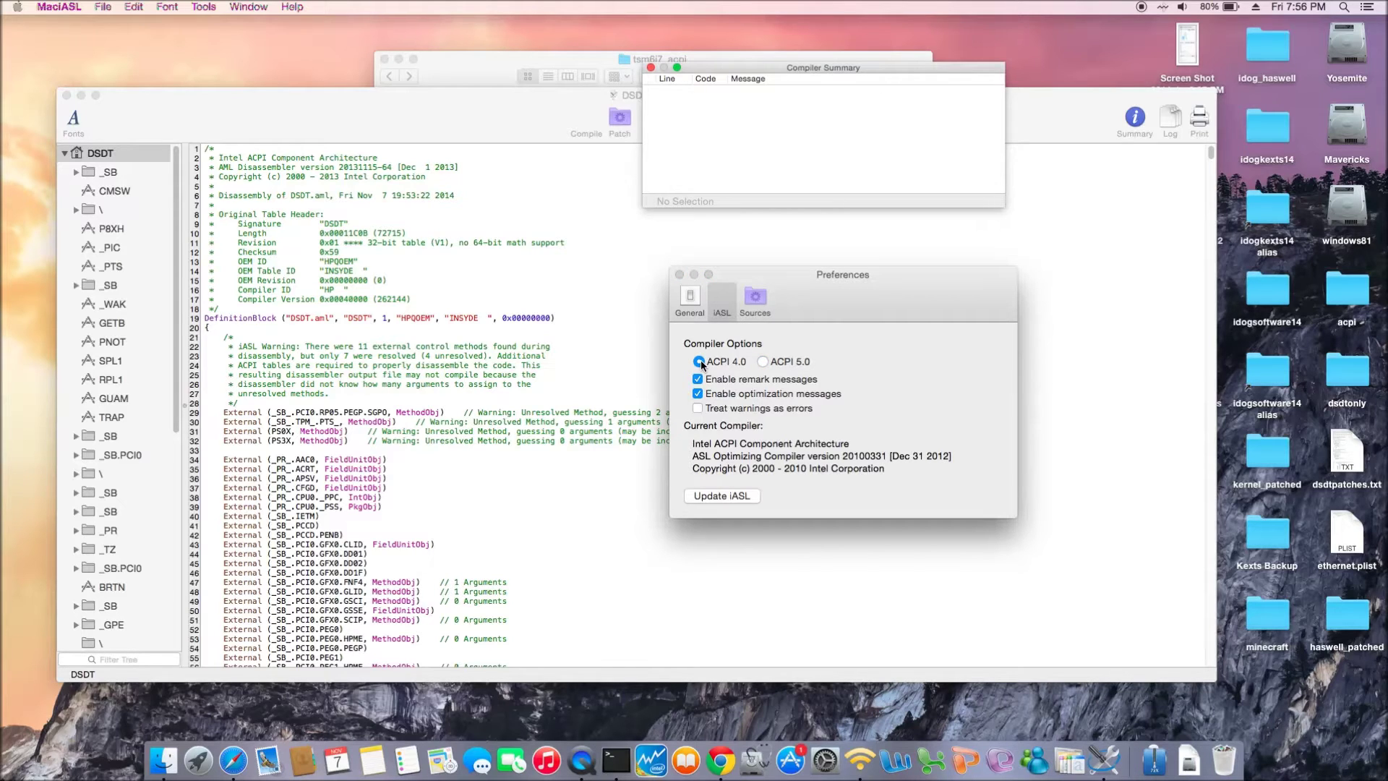
pyautogui.click(651, 68)
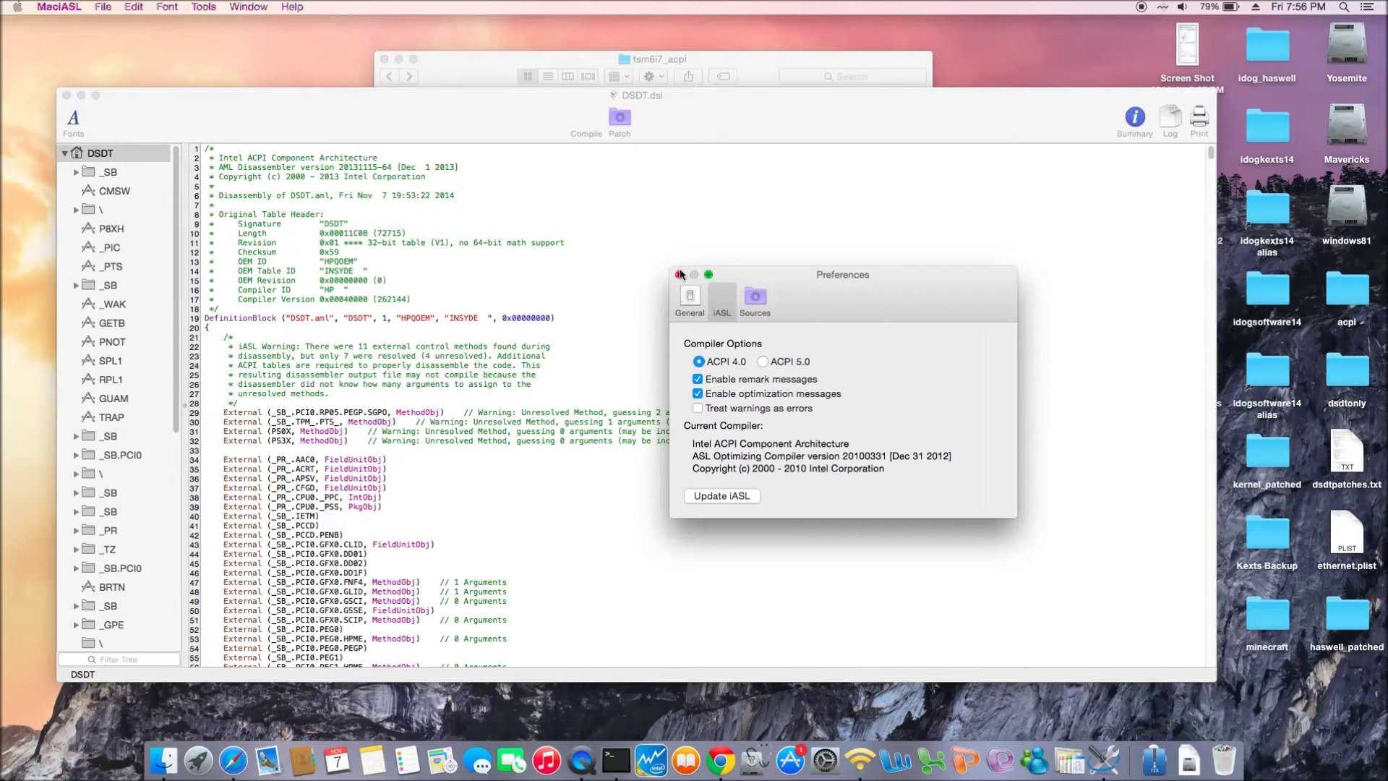
pyautogui.click(679, 275)
# Compile the DSDT, review the errors listed in the Compiler Summary, and close the summary.
pyautogui.click(591, 140)
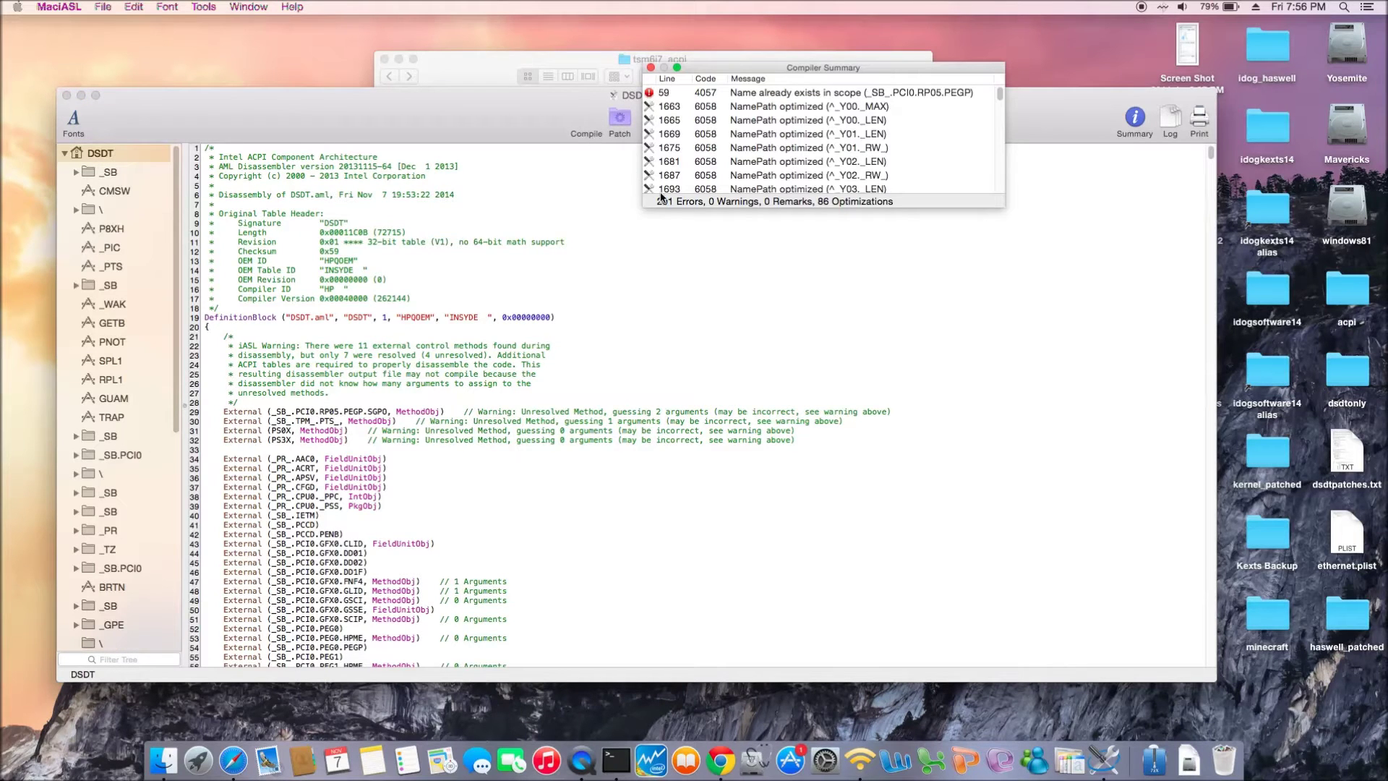
pyautogui.scroll(-10, 725, 174)
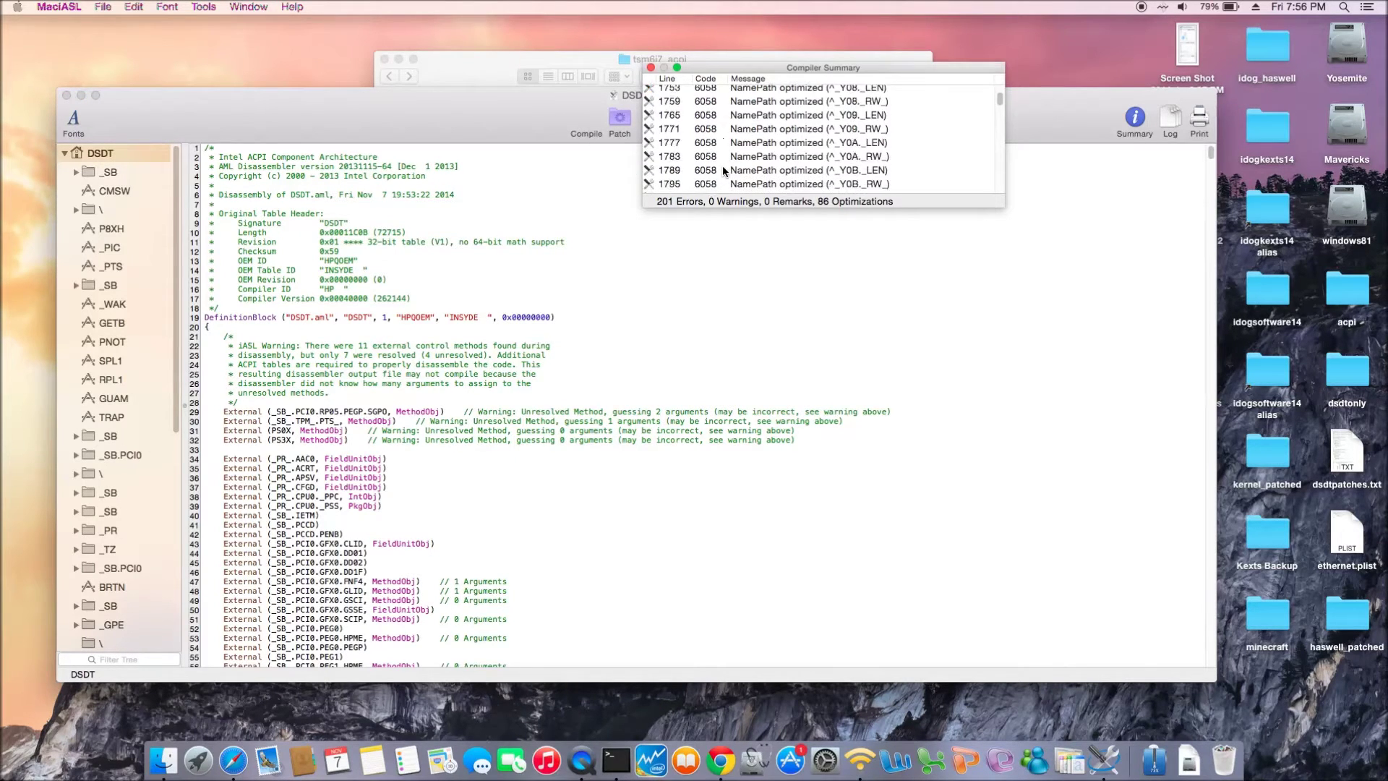
pyautogui.scroll(-5, 722, 167)
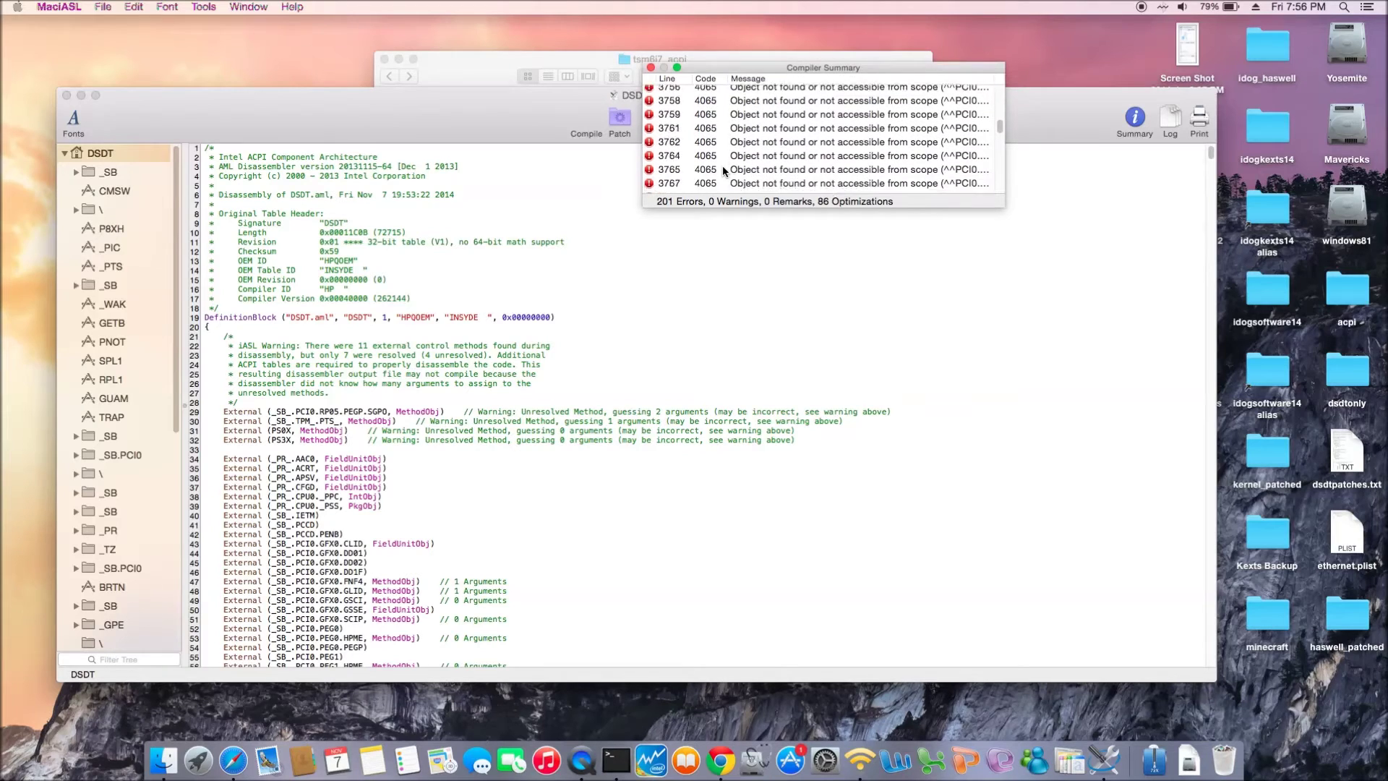
pyautogui.click(649, 68)
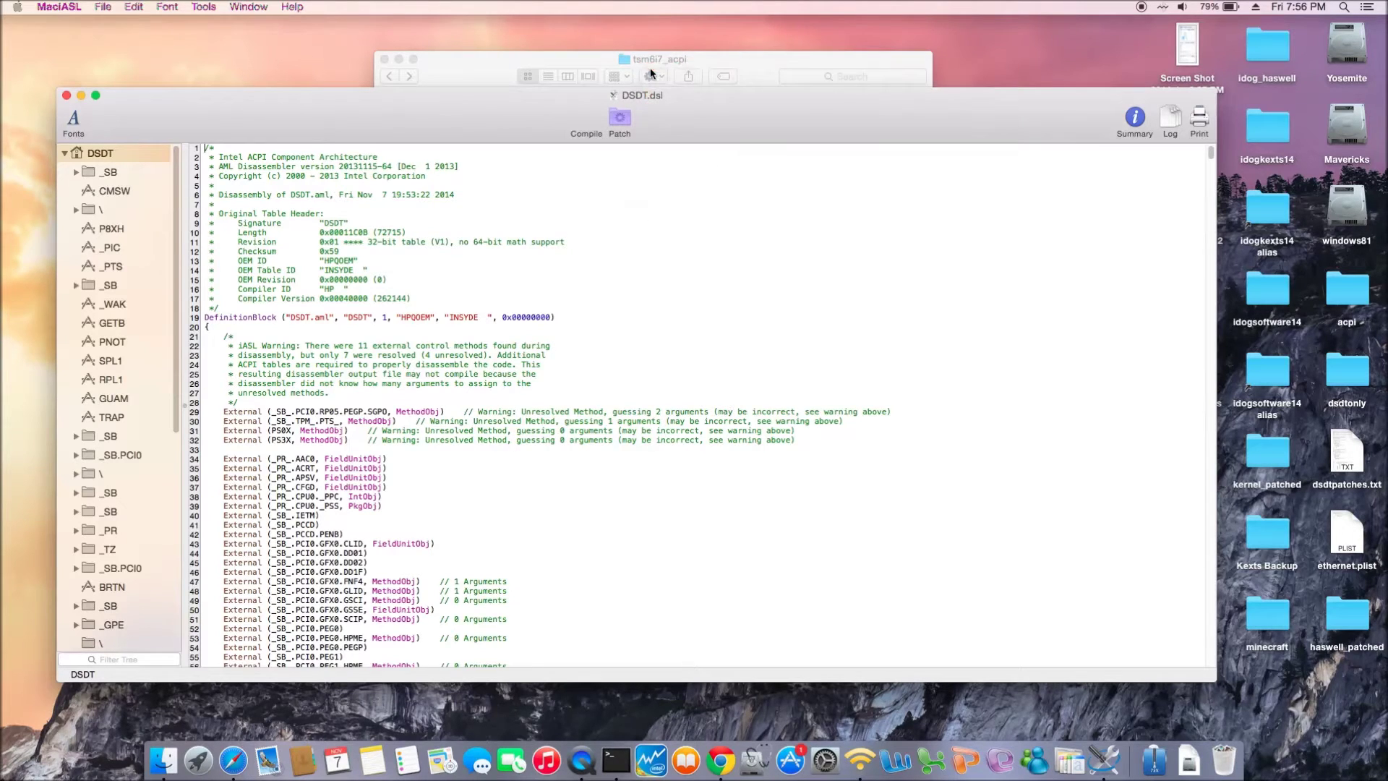
# Set the iASL compiler option to ACPI 5.0 in the preferences.
pyautogui.click(59, 7)
pyautogui.click(67, 47)
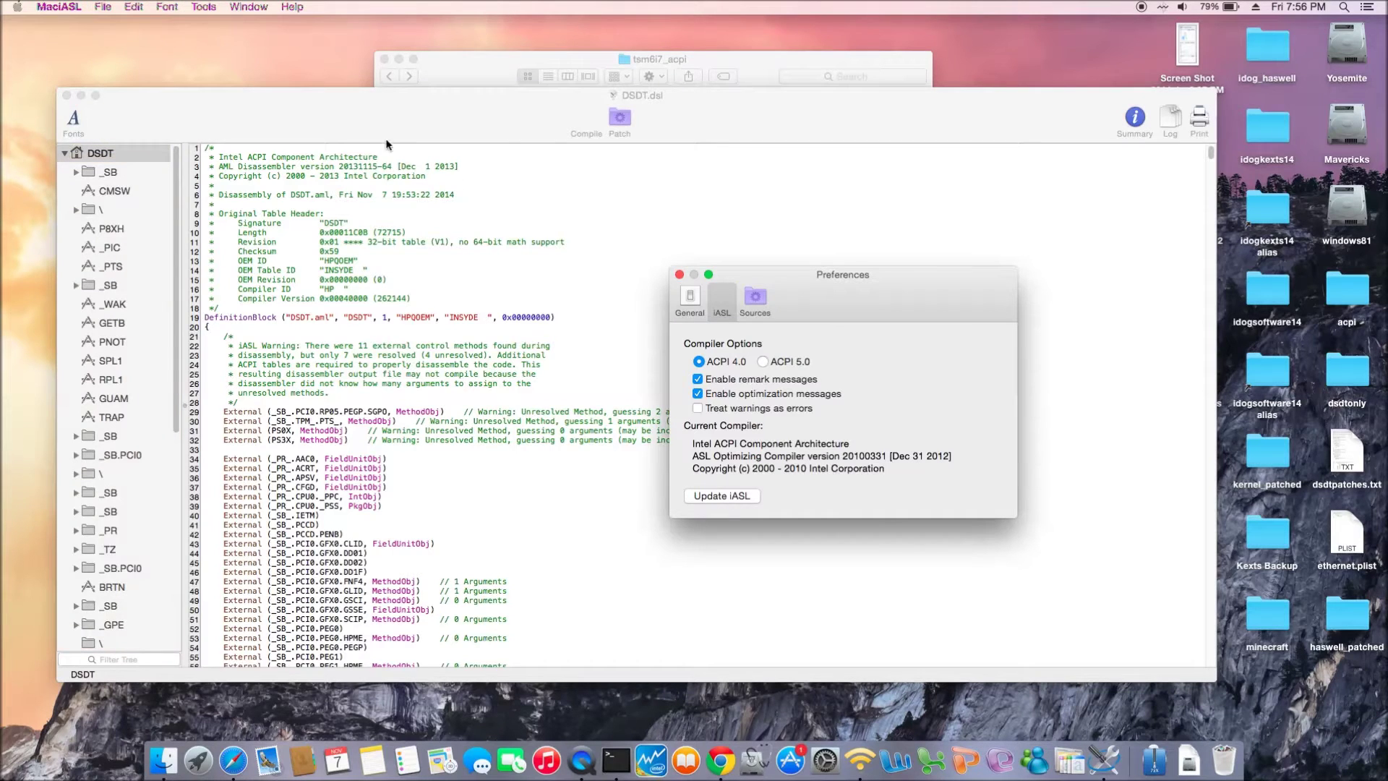
pyautogui.click(762, 361)
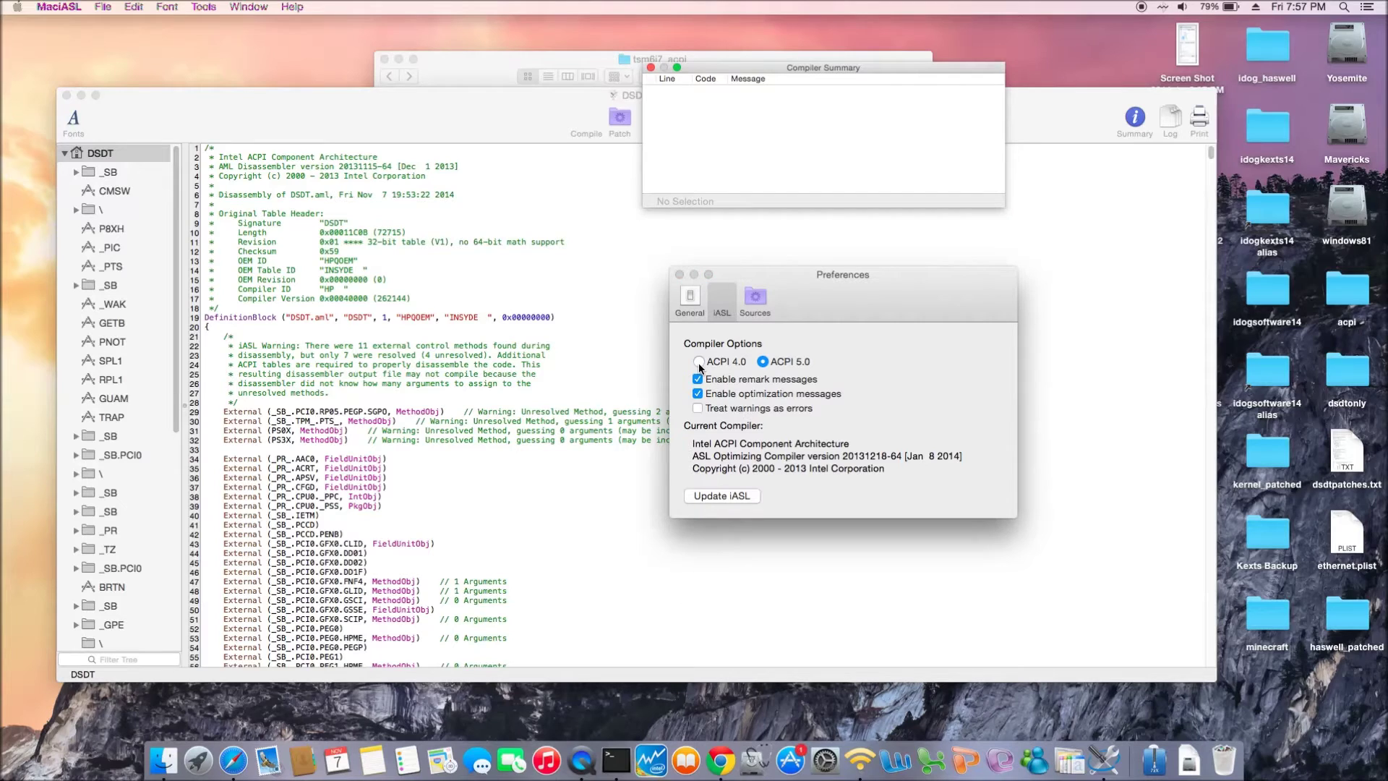
# Close the preferences, compile the DSDT, and go to the error listed for line 59 in the Compiler Summary.
pyautogui.click(680, 275)
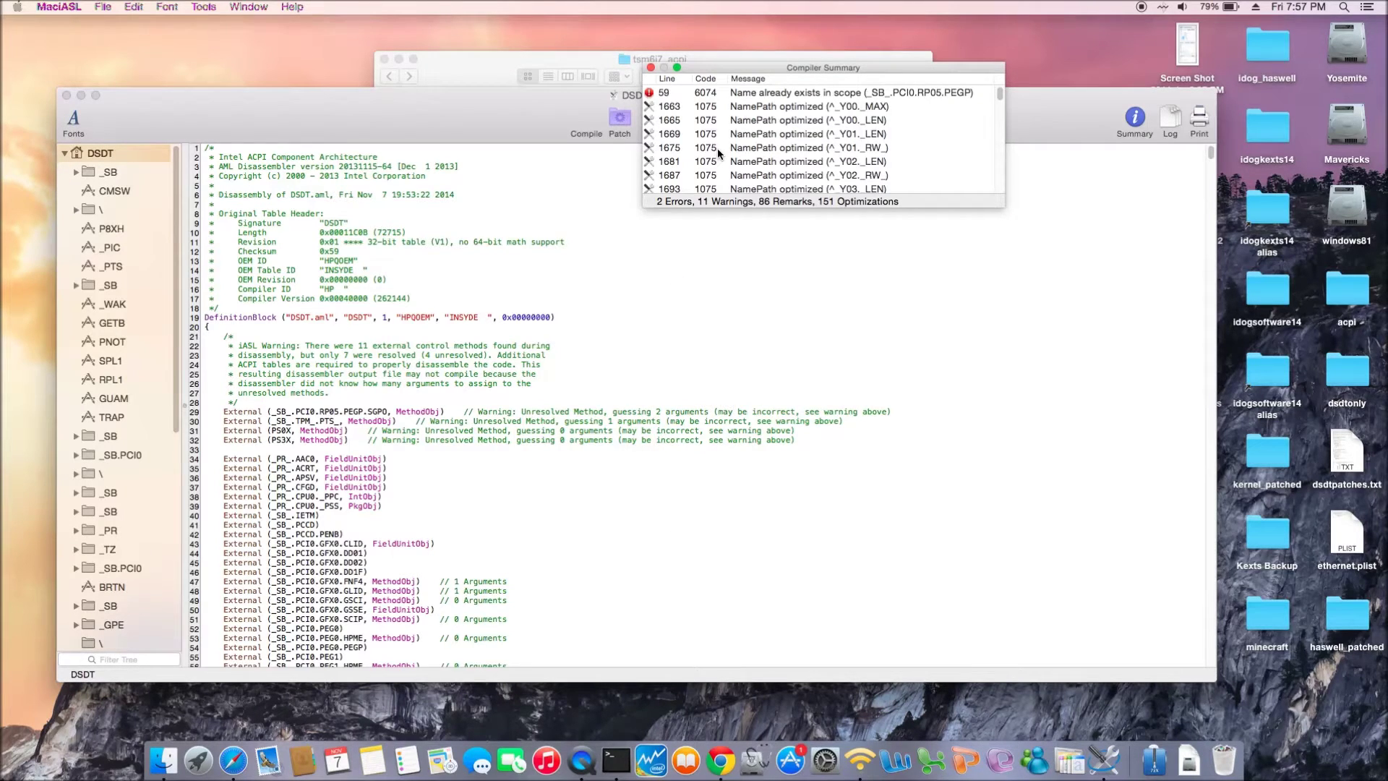
pyautogui.scroll(-3, 717, 148)
pyautogui.scroll(-5, 717, 164)
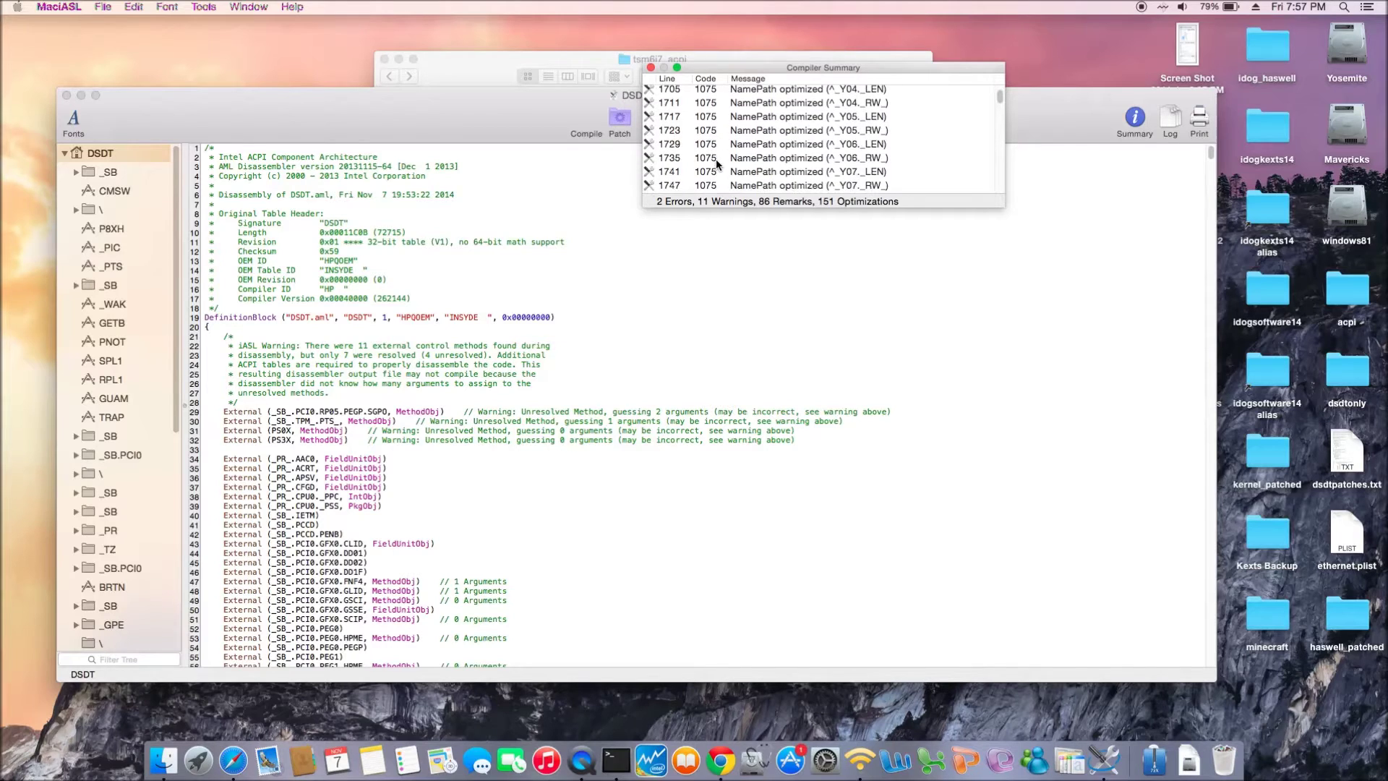
pyautogui.scroll(10, 717, 164)
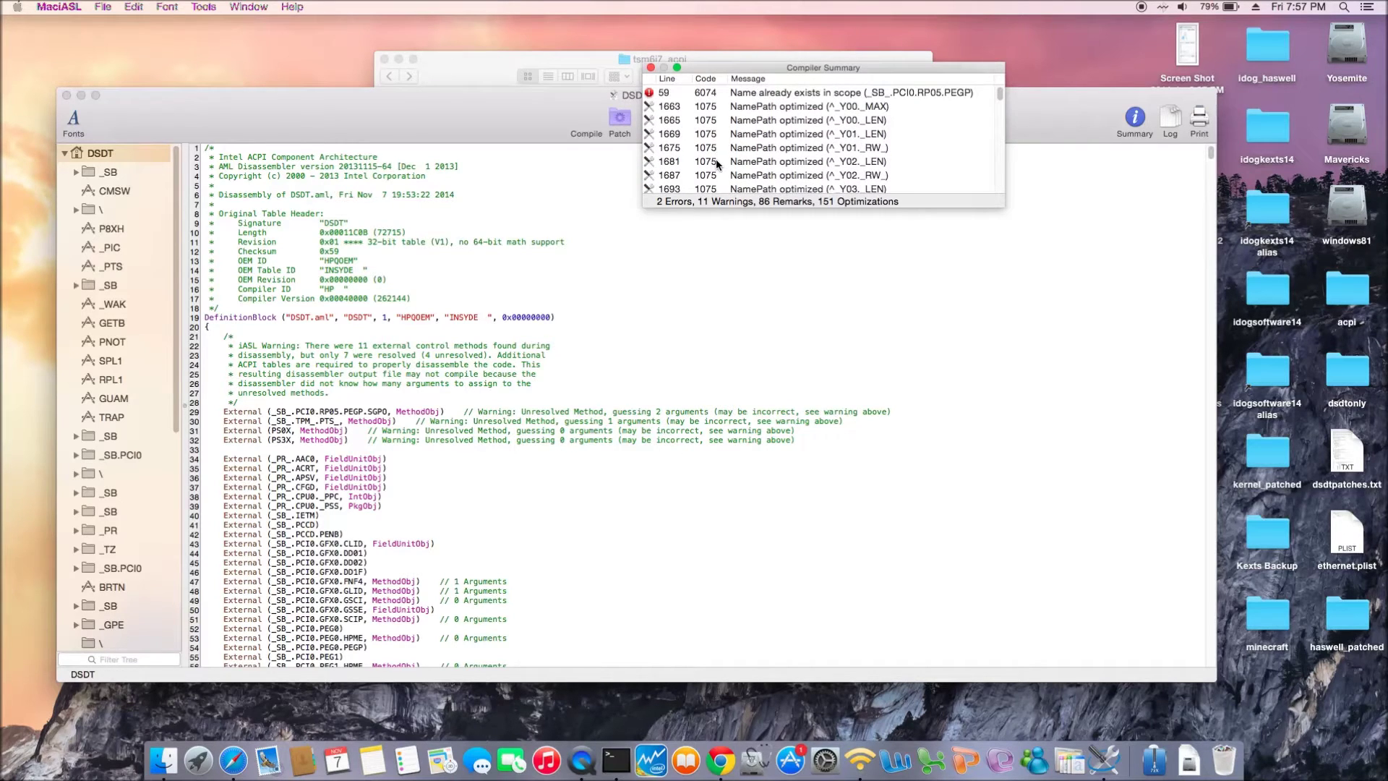
pyautogui.click(756, 91)
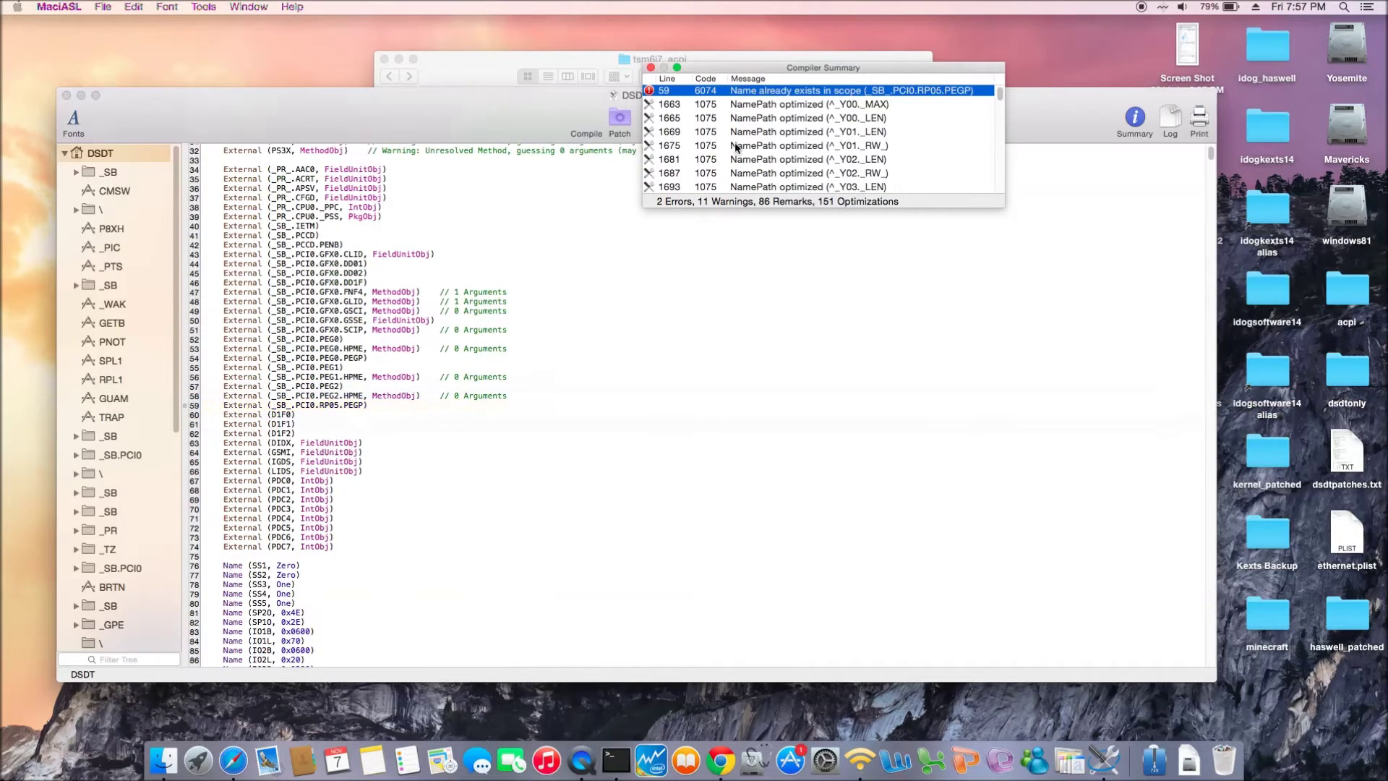
pyautogui.click(211, 405)
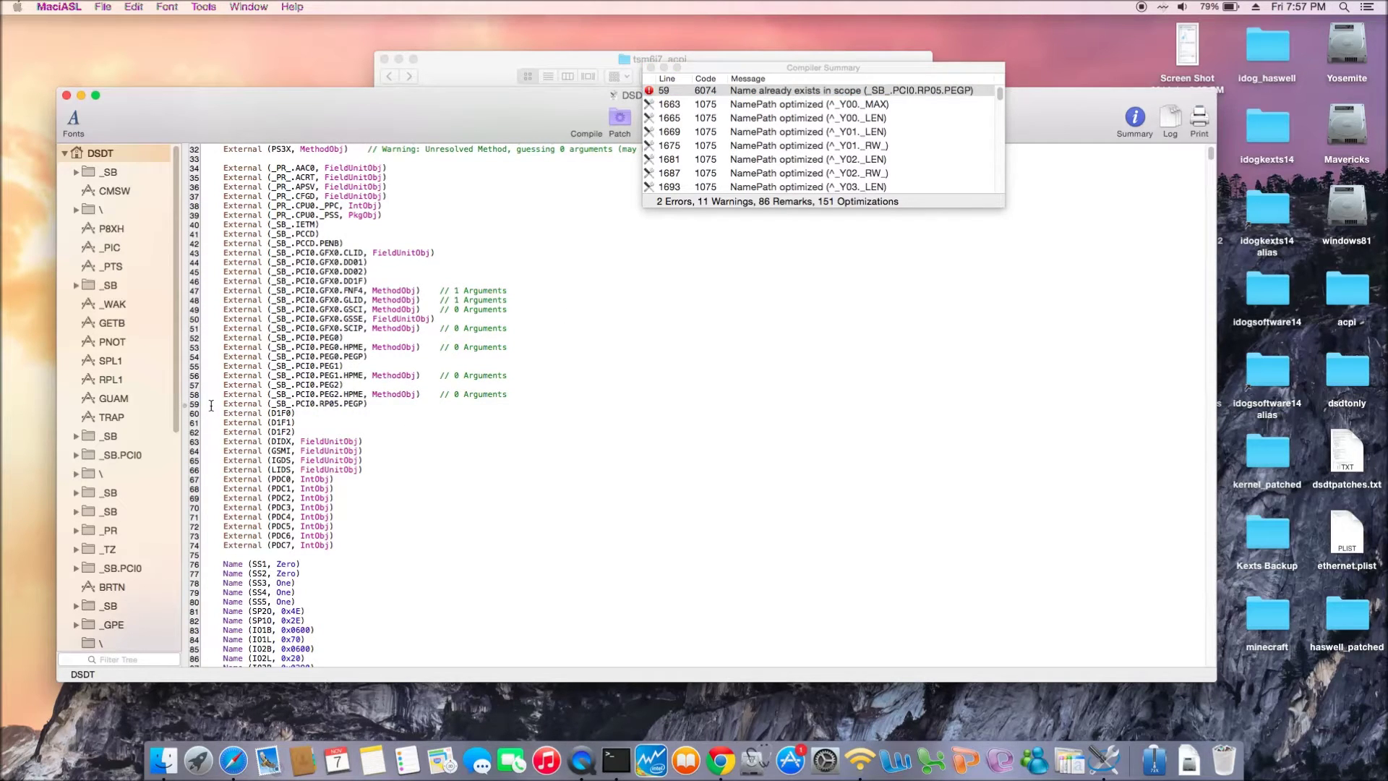
pyautogui.press('super+Up')
pyautogui.write('/*/*')
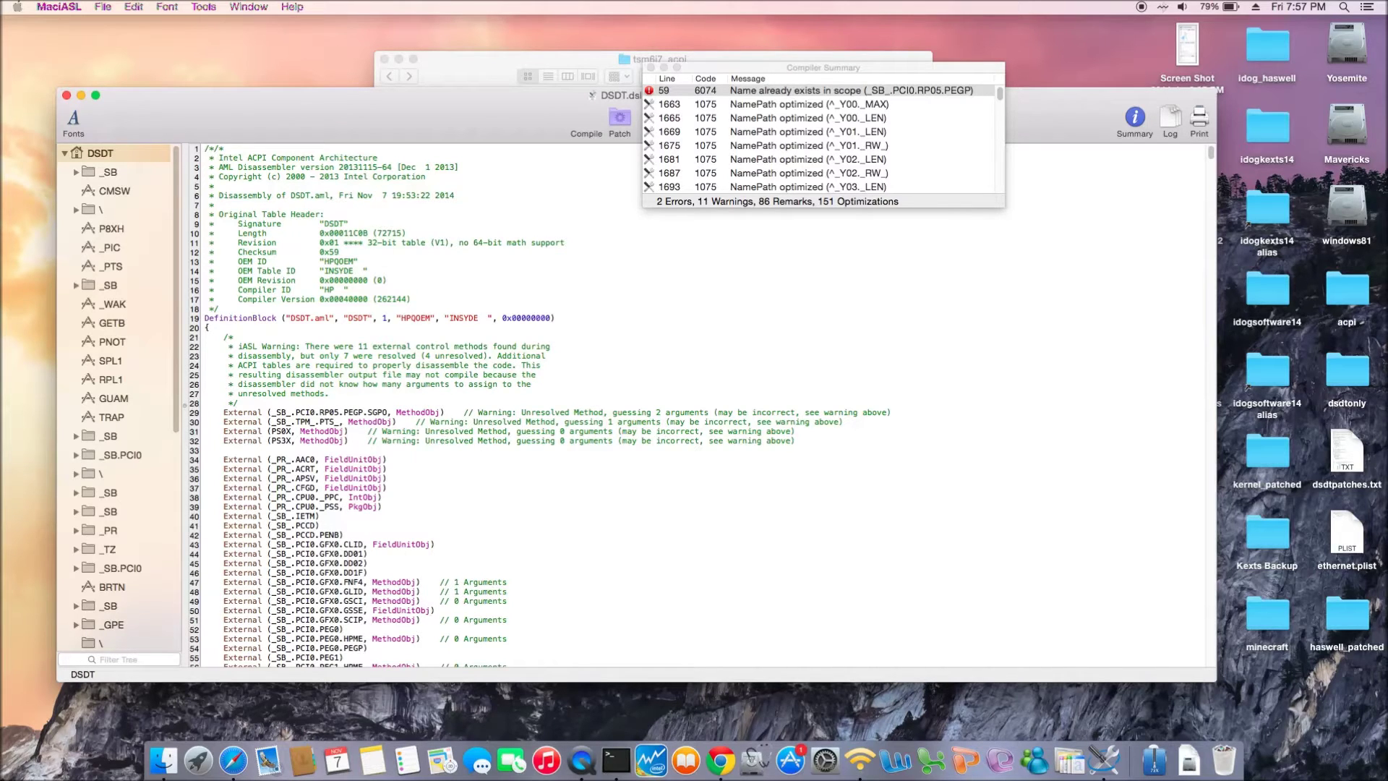
pyautogui.press('BackSpace')
pyautogui.press('BackSpace')
# Comment out line 59, External (_SB_.PCI0.RP05.PEGP), by enclosing it in /* and */.
pyautogui.scroll(-5, 271, 542)
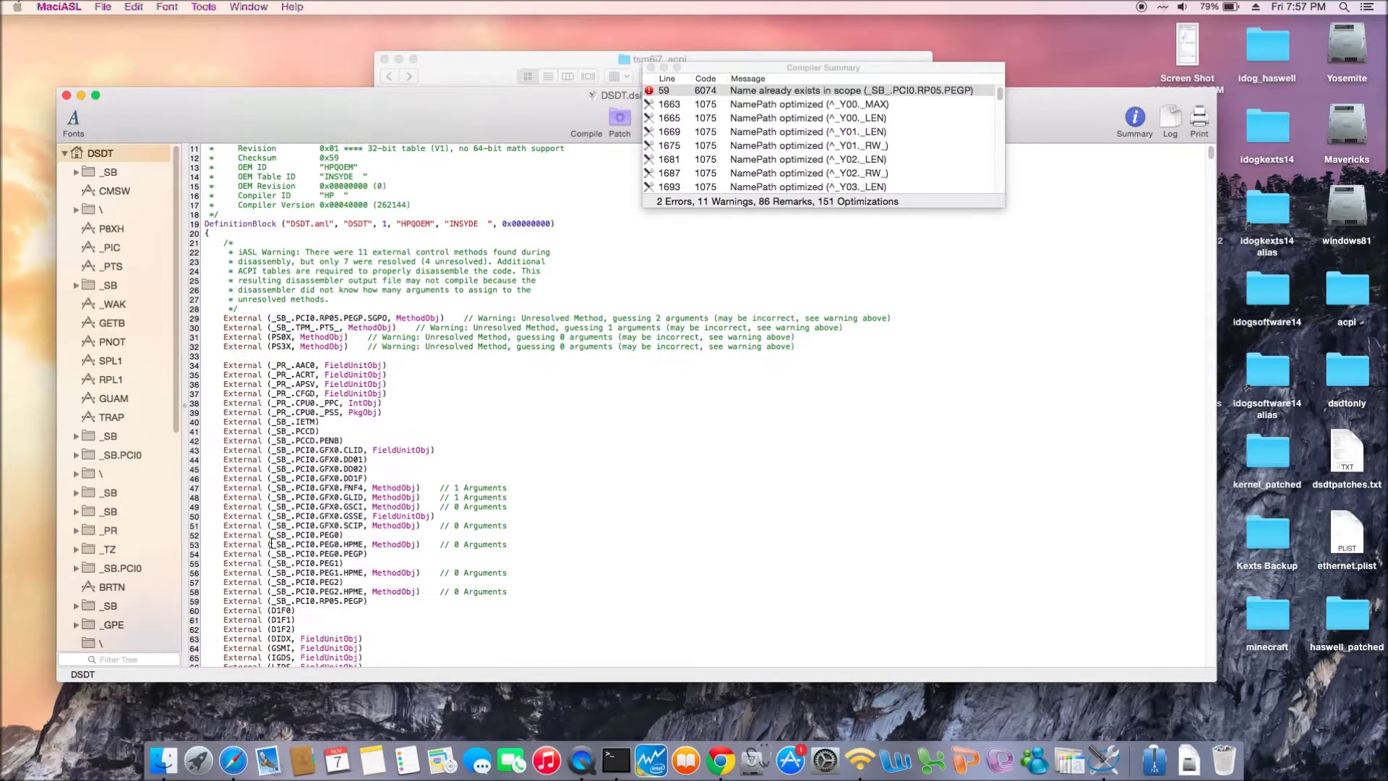
pyautogui.click(206, 594)
pyautogui.write('/*')
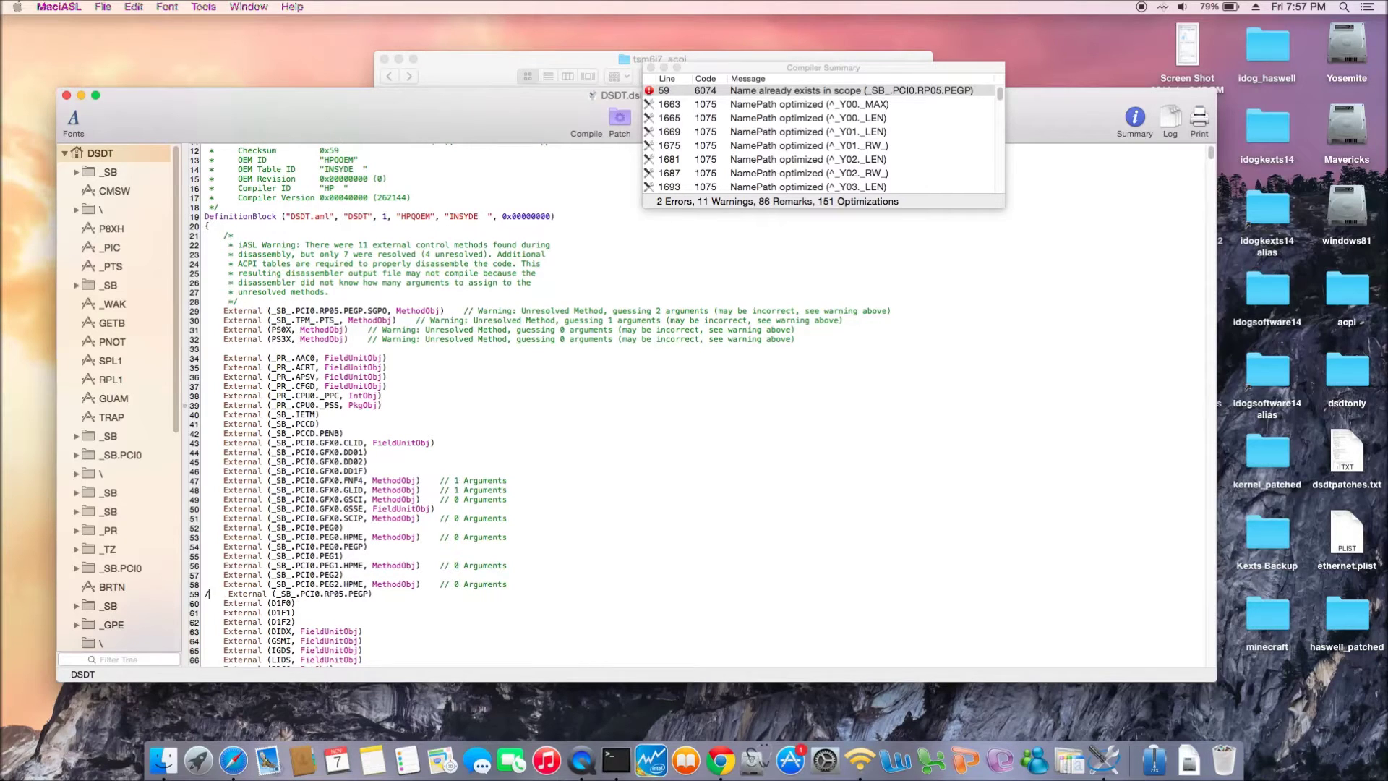
pyautogui.click(384, 593)
pyautogui.write('*')
# Recompile the DSDT and look through the Compiler Summary for the next error, going to line 3013.
pyautogui.click(585, 136)
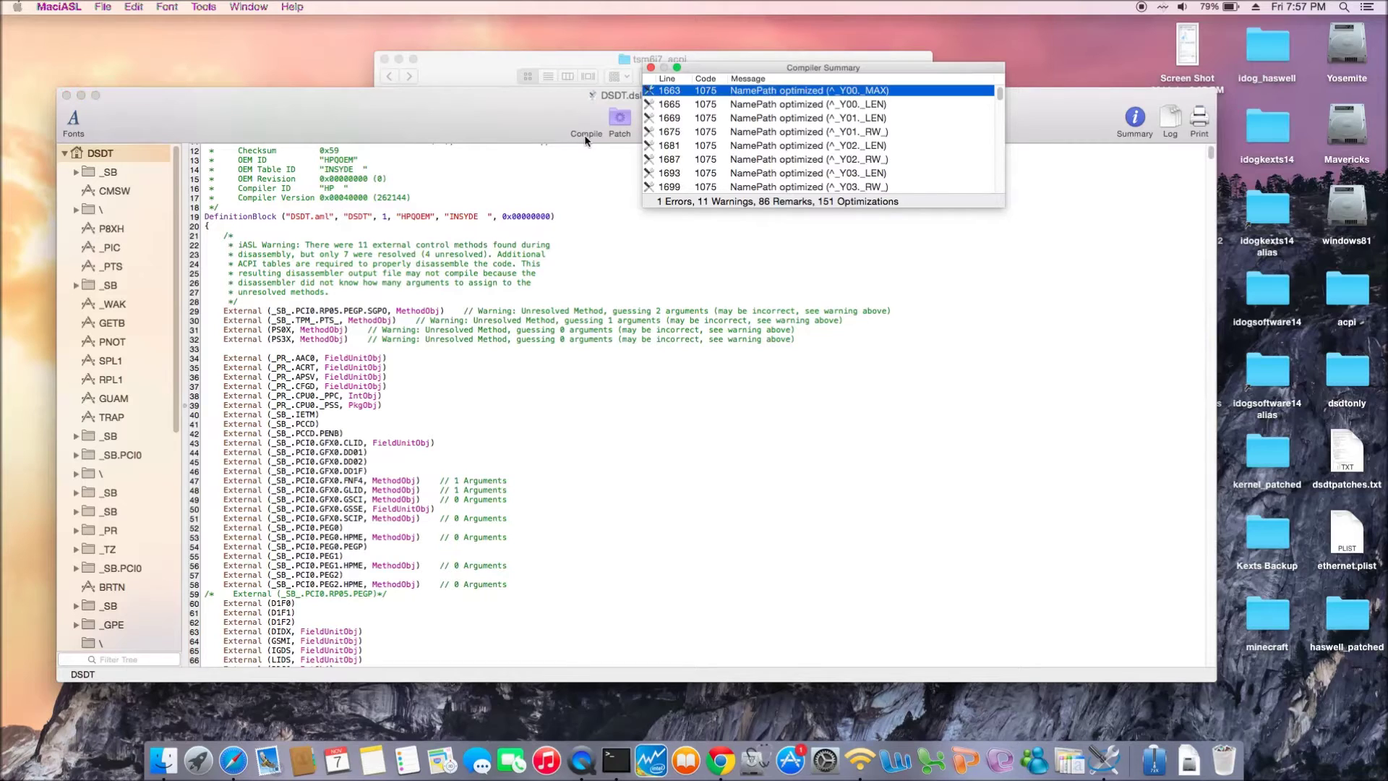
pyautogui.scroll(-5, 712, 153)
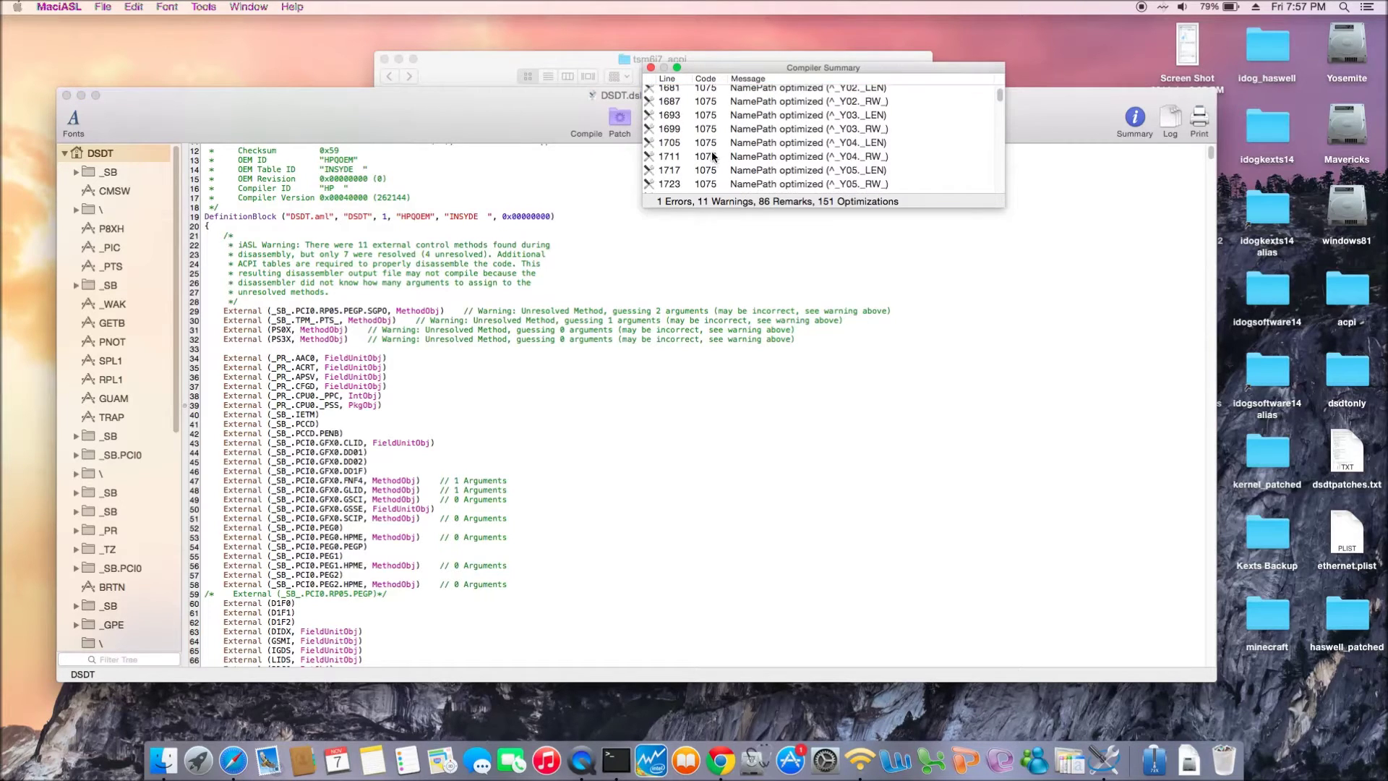
pyautogui.scroll(-15, 712, 152)
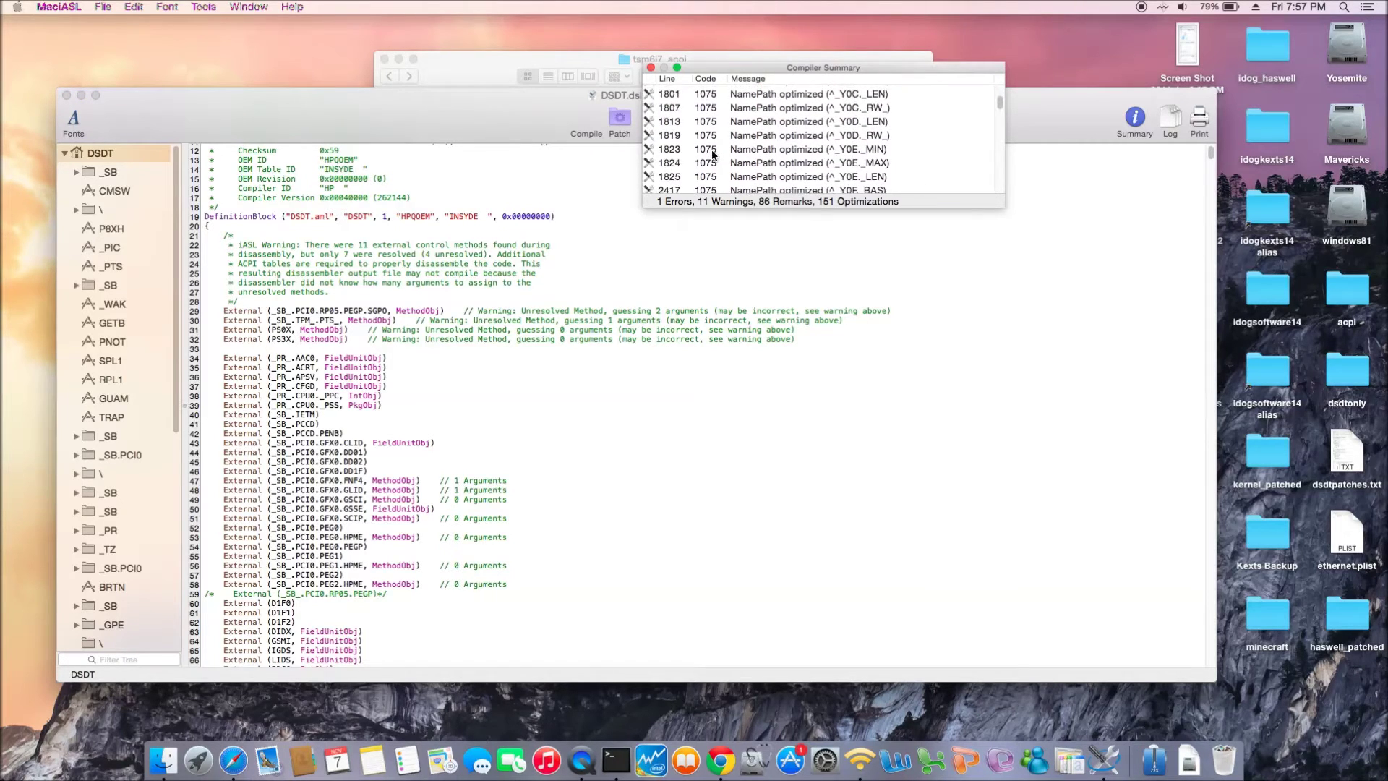
pyautogui.scroll(3, 712, 155)
pyautogui.scroll(-6, 712, 155)
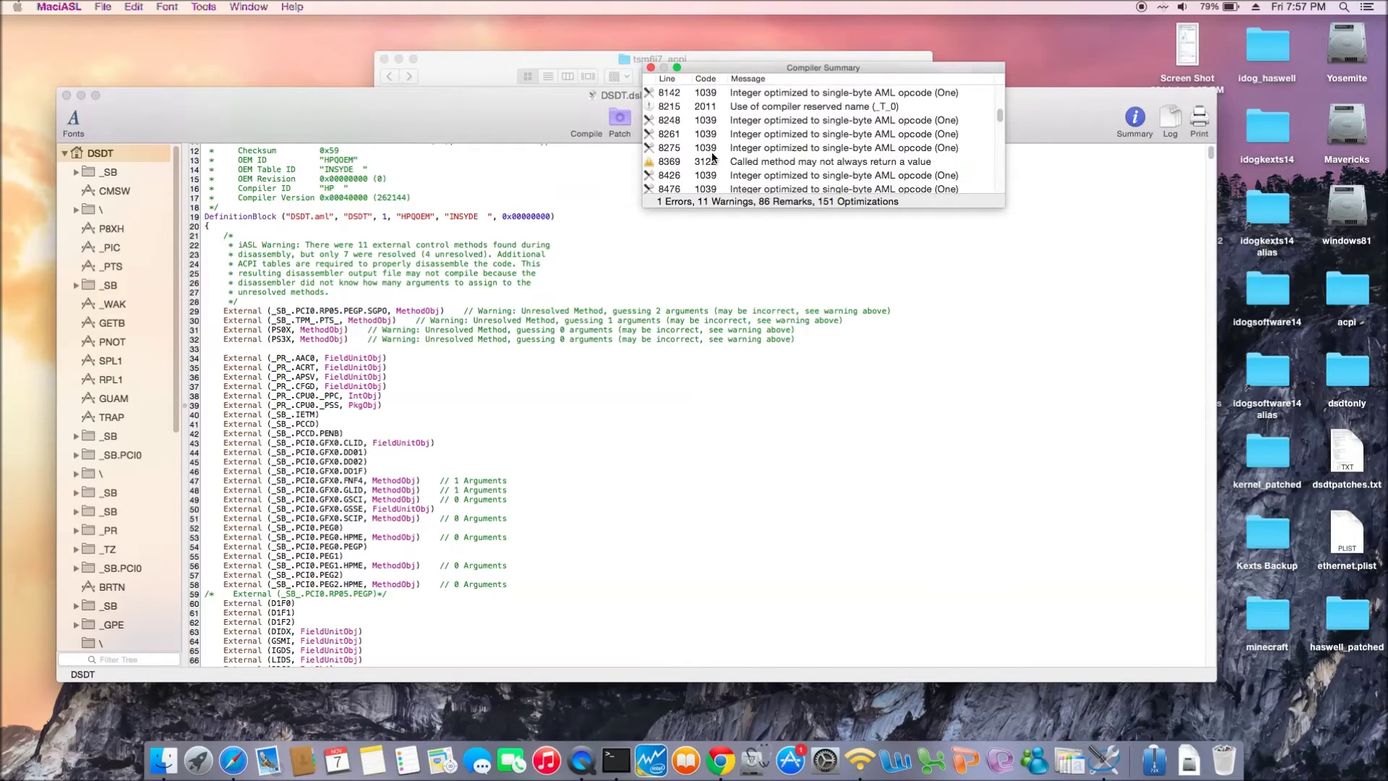
pyautogui.scroll(15, 712, 156)
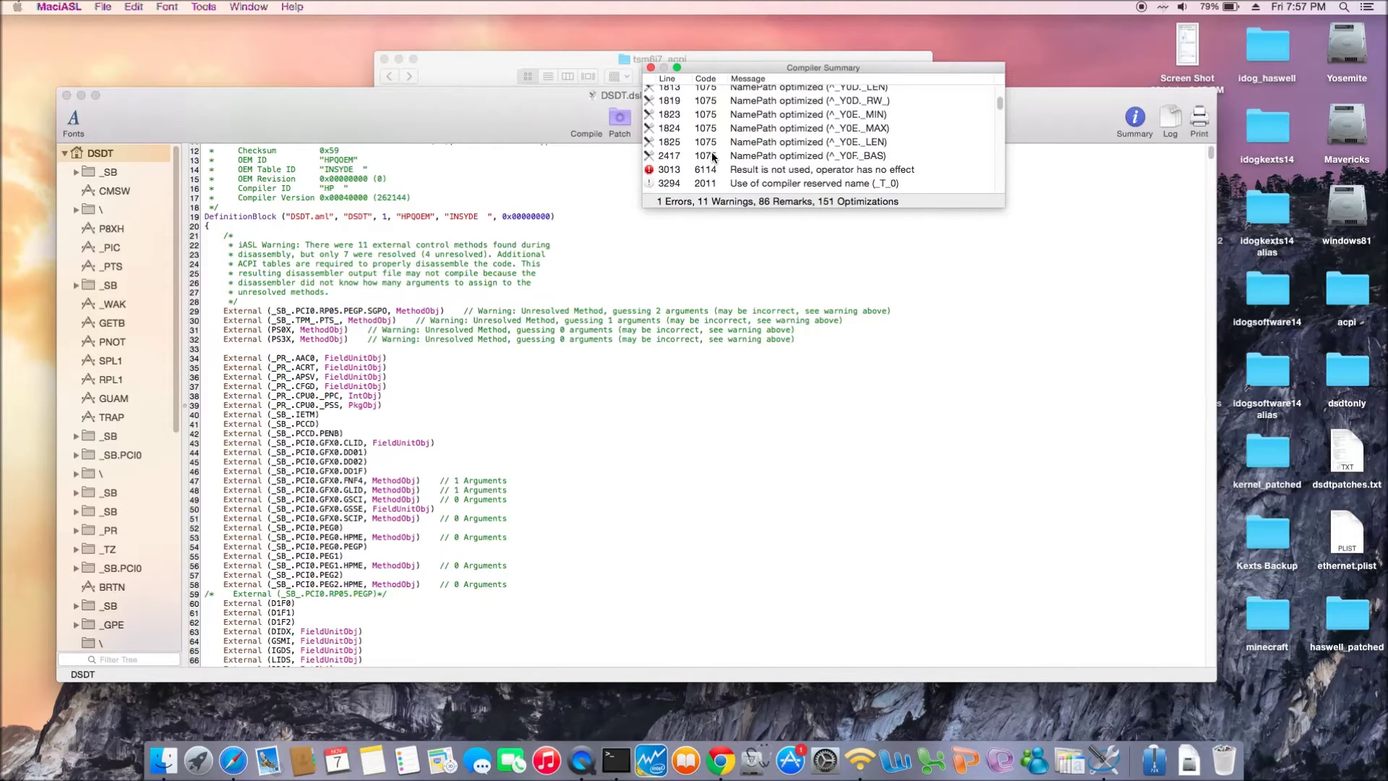
pyautogui.click(744, 169)
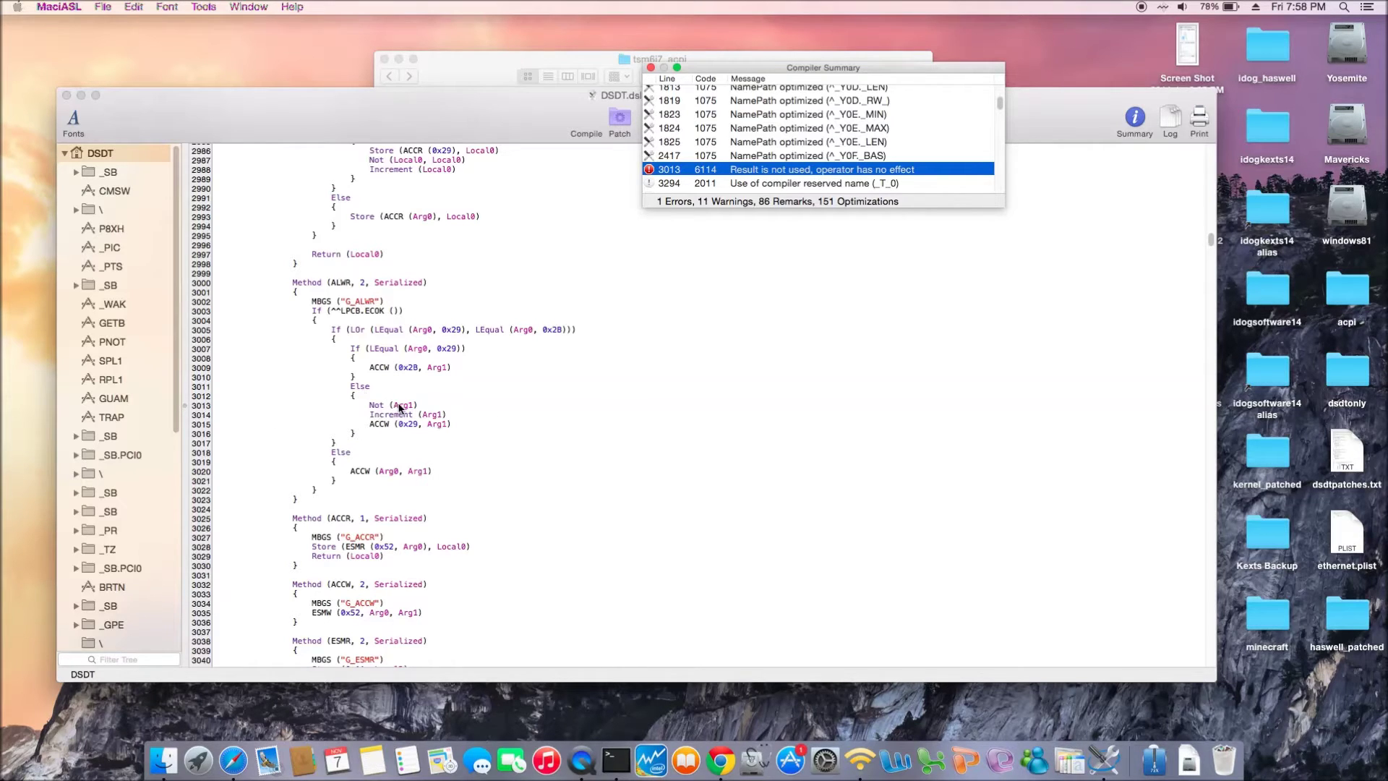
# Change the Not (Arg1) statement in the ALWR method to Not (Arg1, Arg0) and recompile the DSDT.
pyautogui.scroll(1, 405, 407)
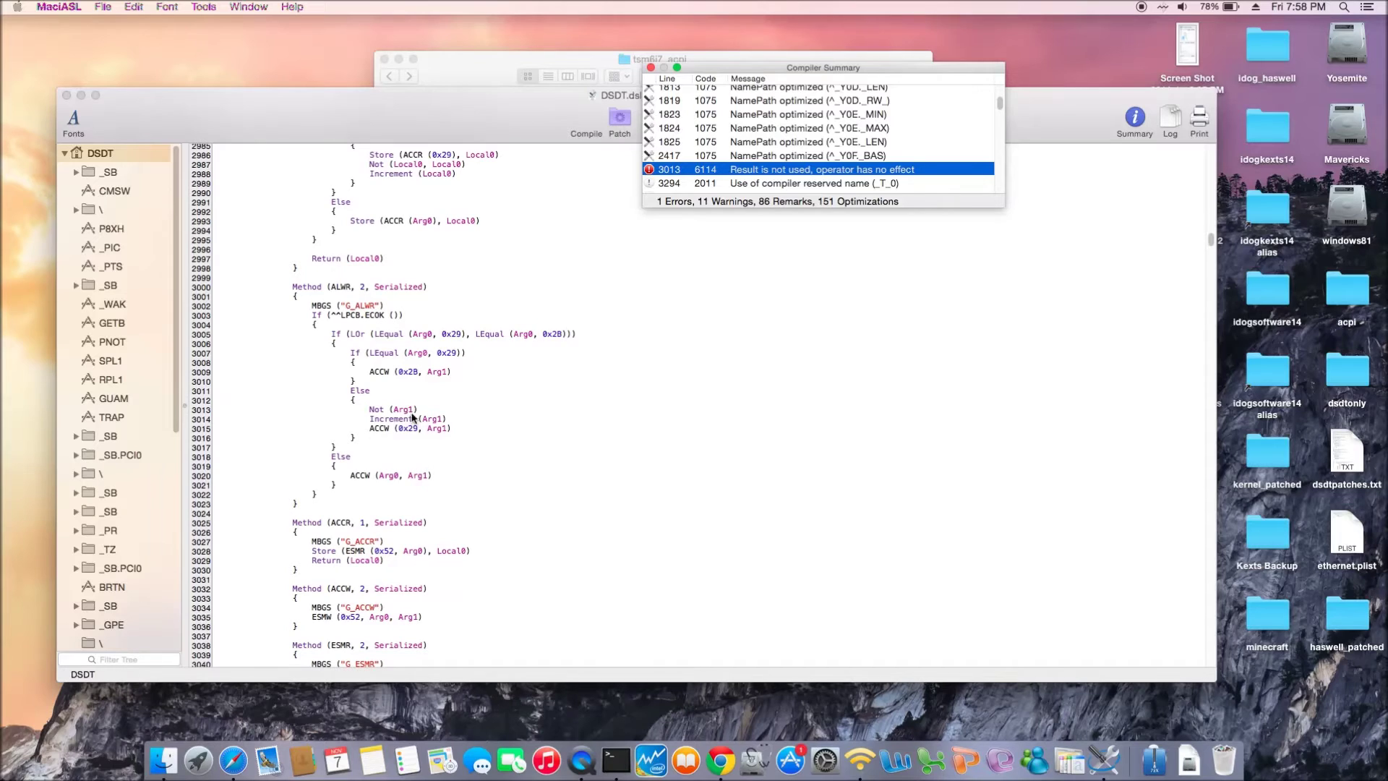
pyautogui.click(411, 410)
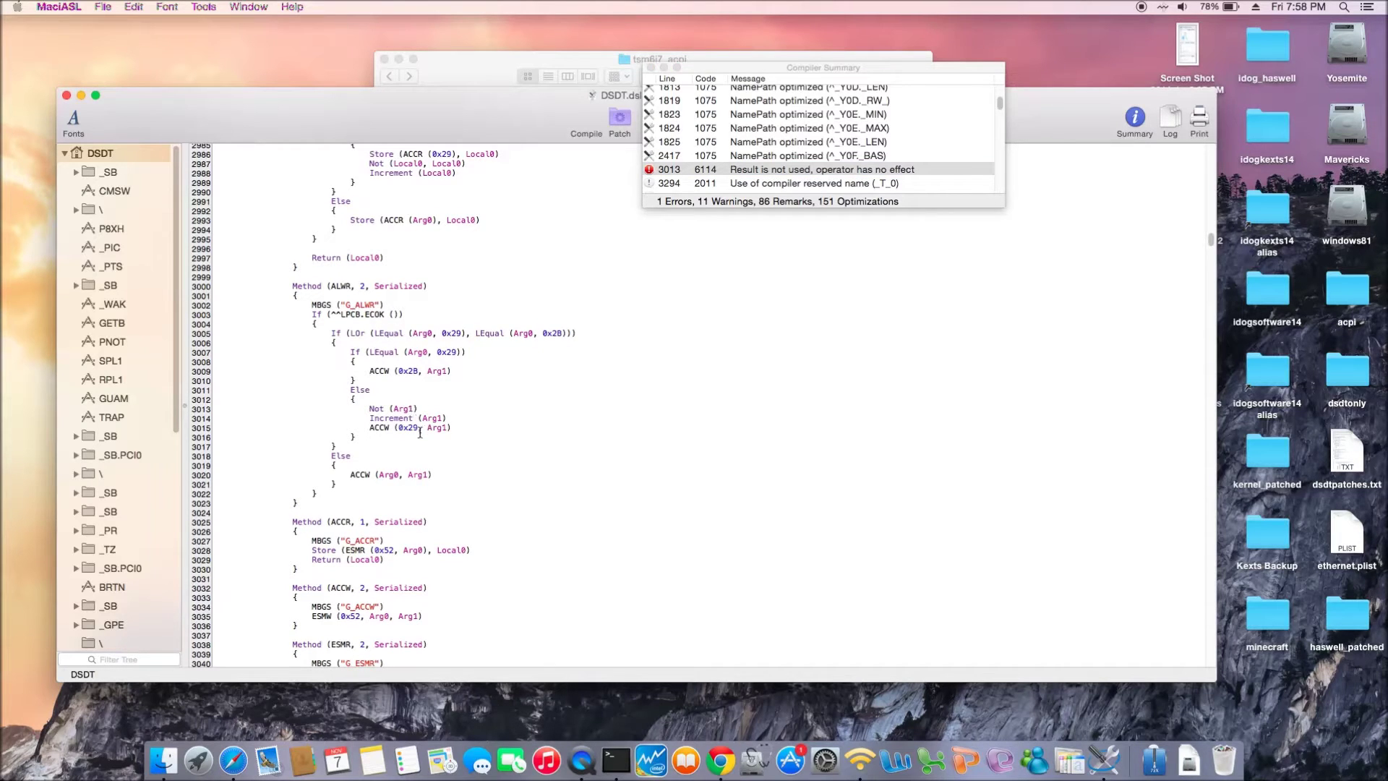
pyautogui.click(414, 410)
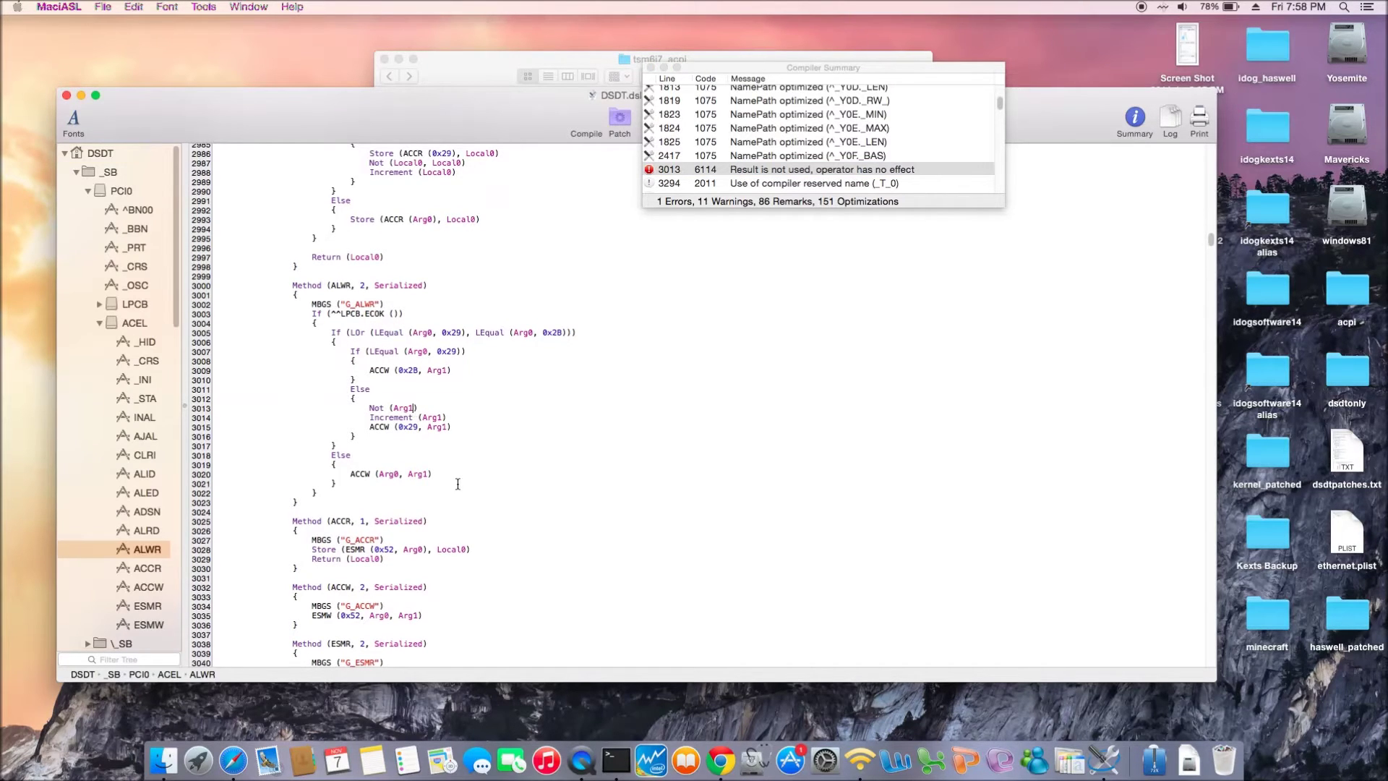
pyautogui.write(', Arg0')
pyautogui.click(590, 136)
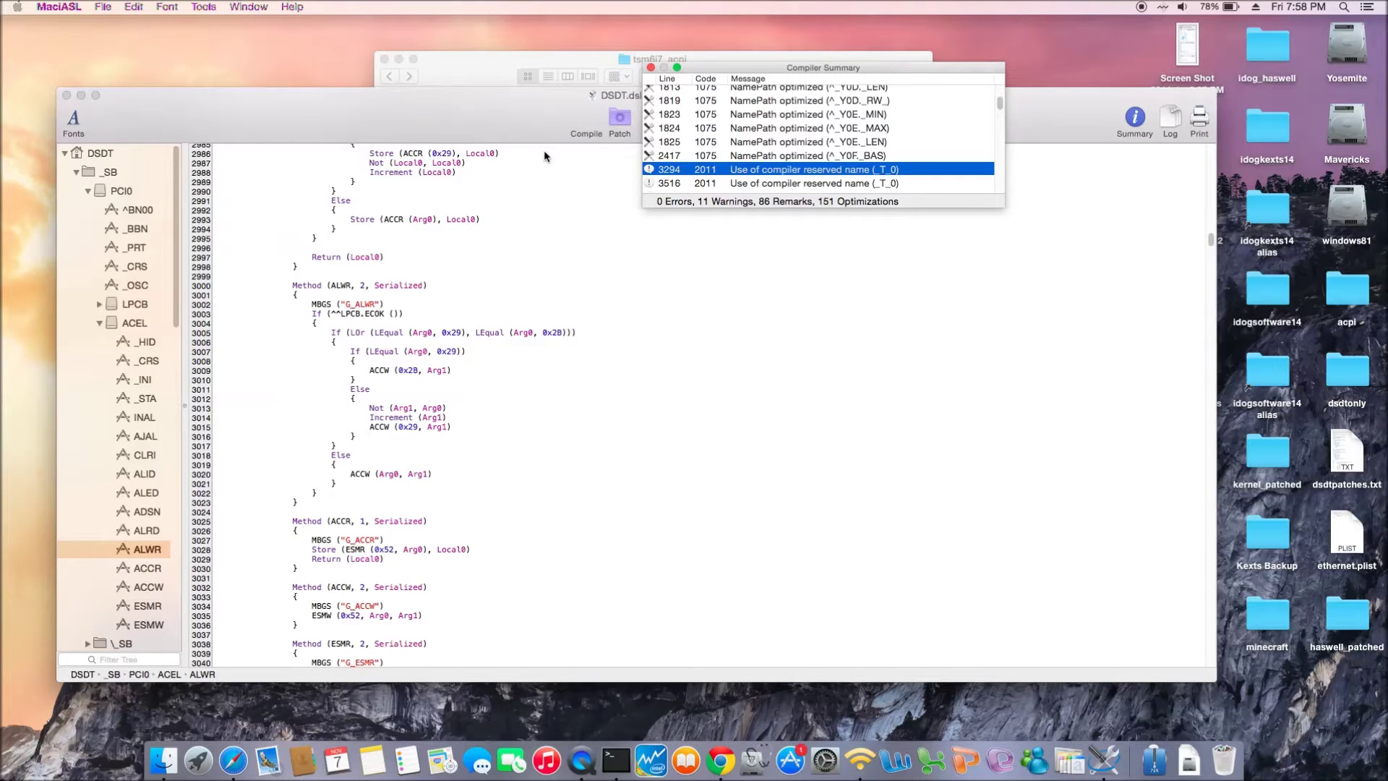
# Replace all occurrences of _T_0 with T_0 throughout DSDT.dsl.
pyautogui.moveTo(522, 117); pyautogui.dragTo(521, 117)
pyautogui.click(522, 117)
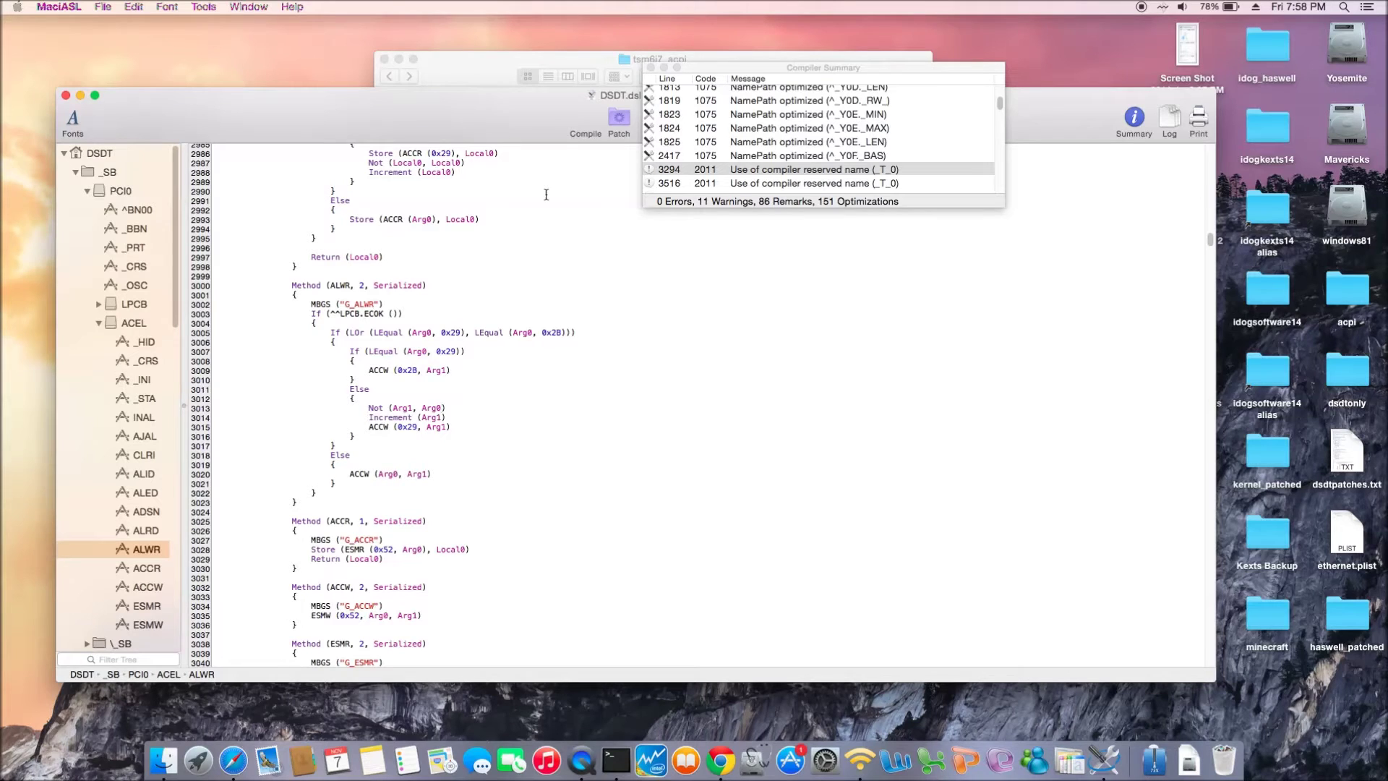
pyautogui.press('super+f')
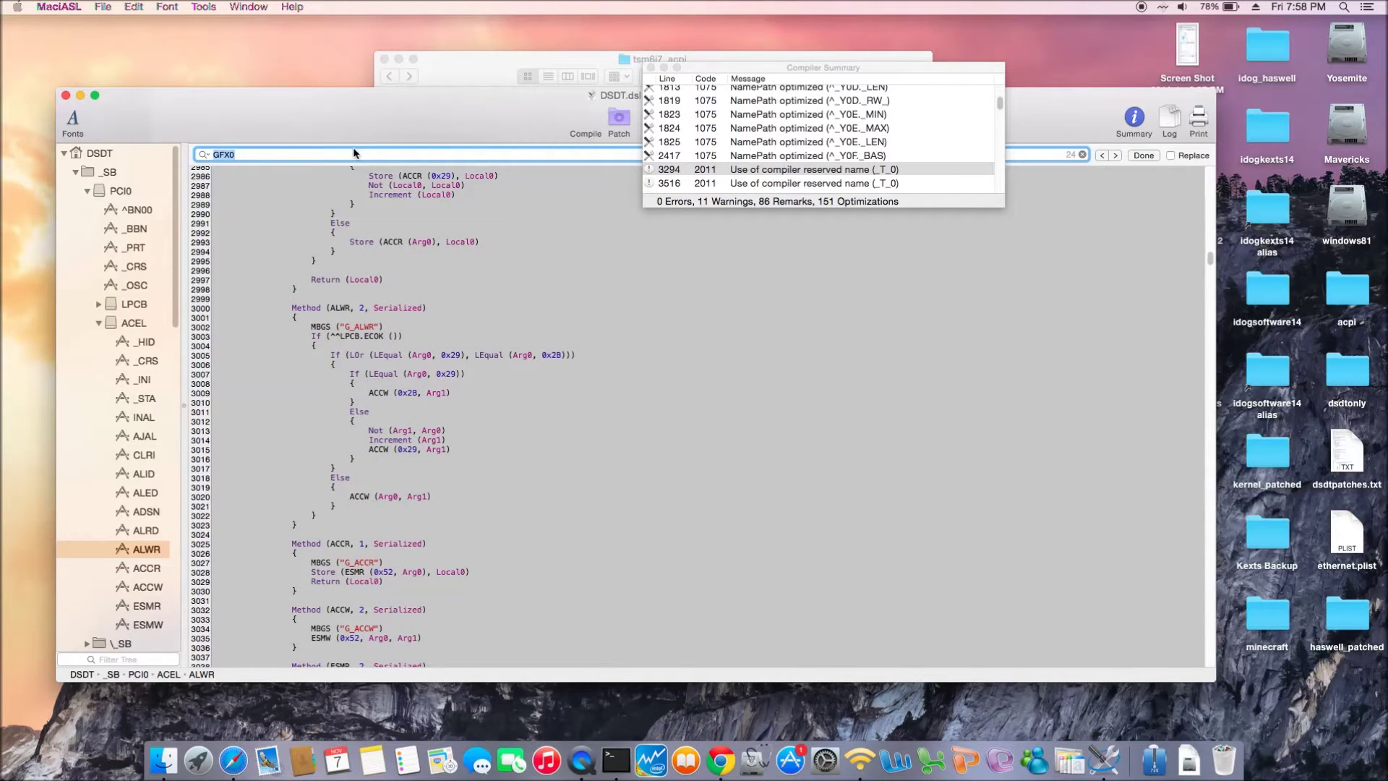
pyautogui.press('BackSpace')
pyautogui.write('_T_')
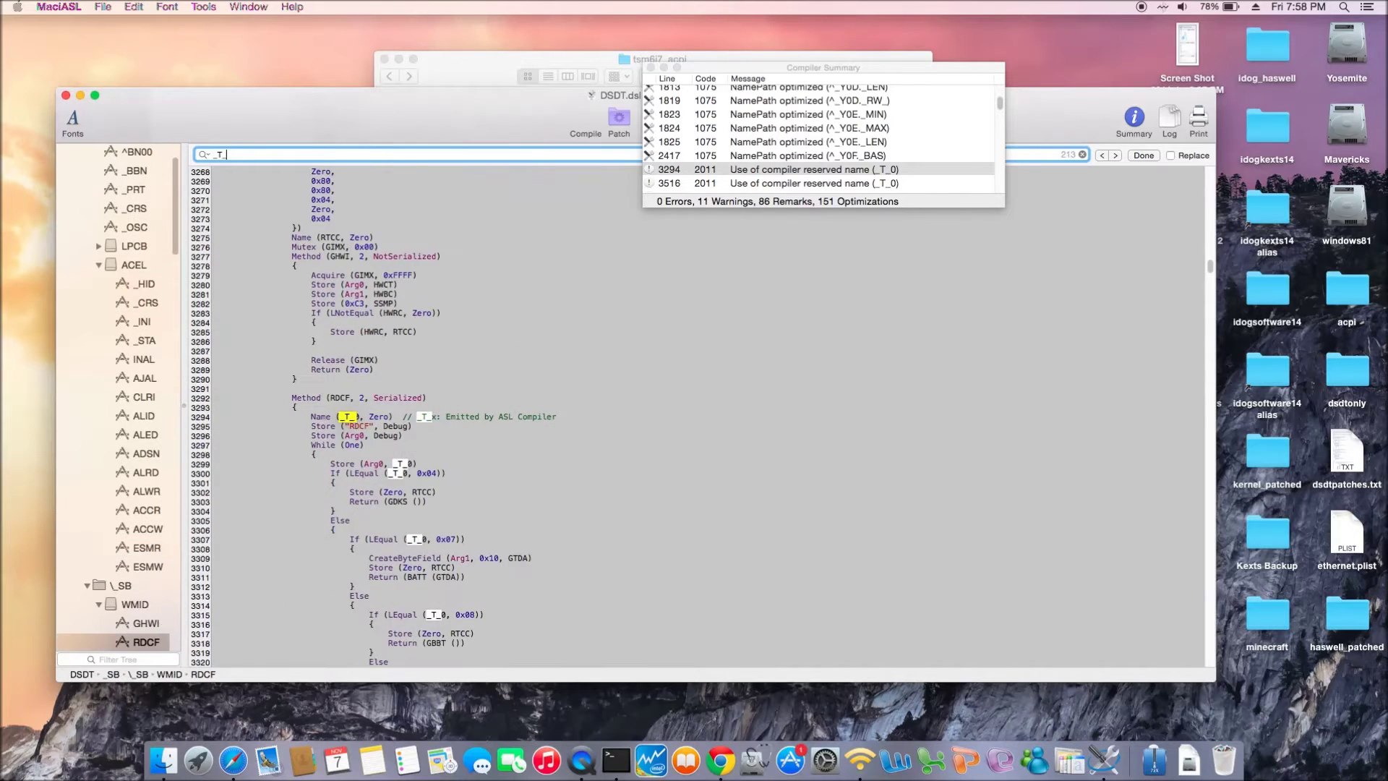
pyautogui.write('0')
pyautogui.click(1169, 153)
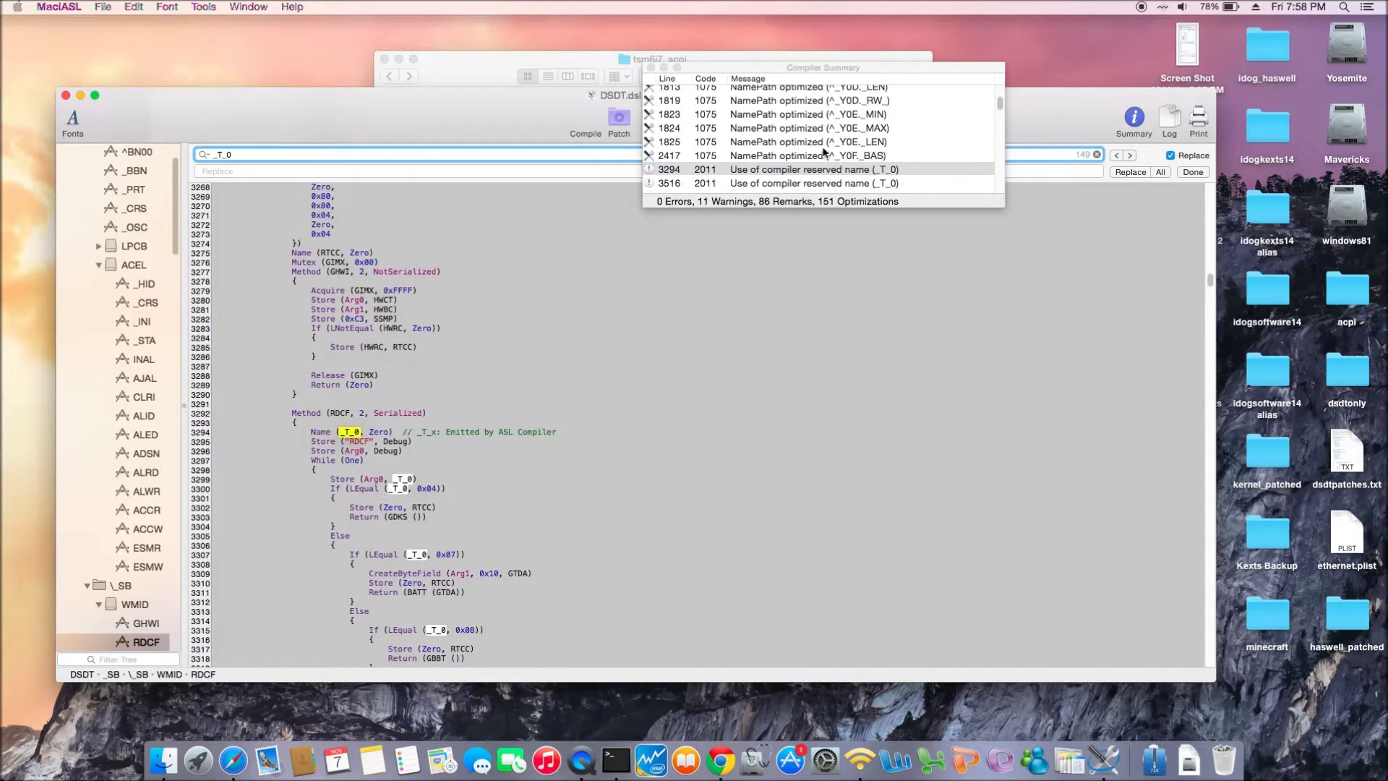
pyautogui.click(478, 170)
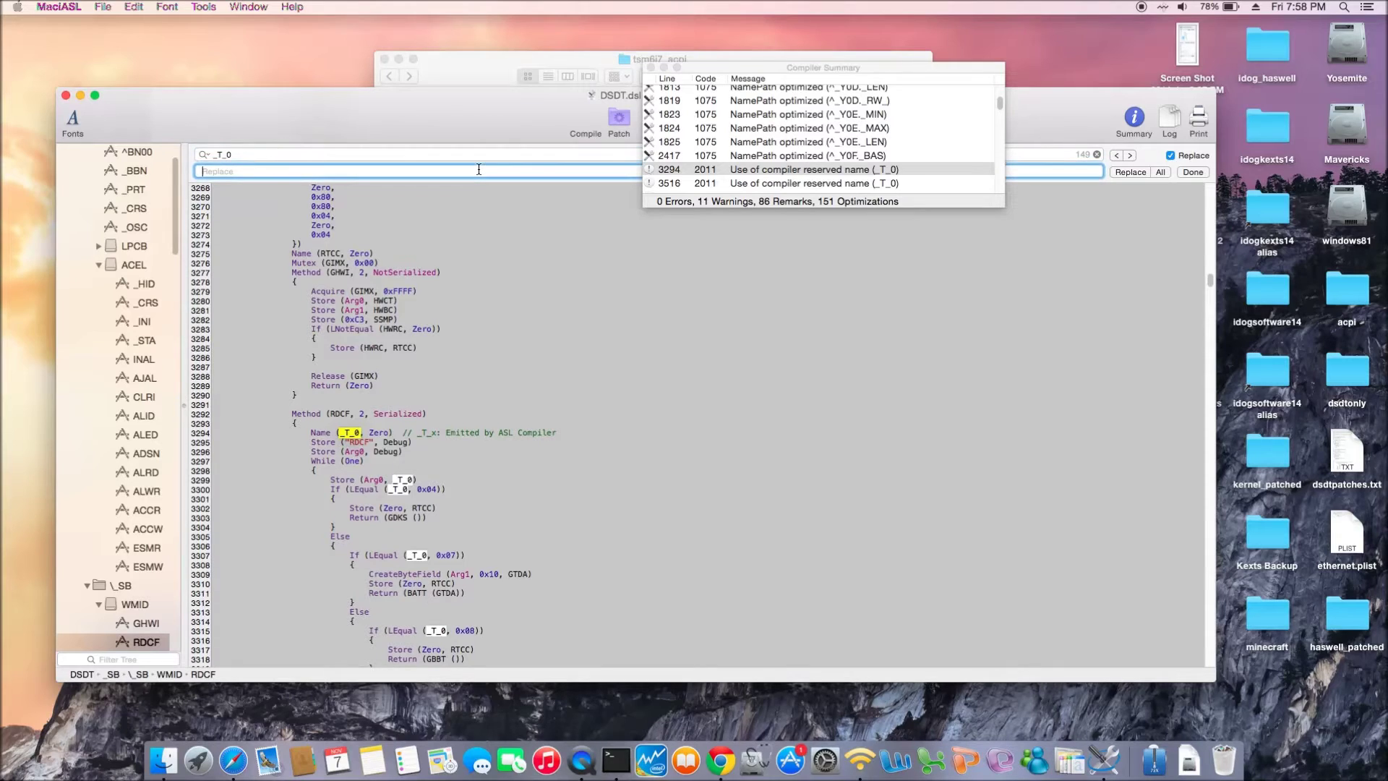
pyautogui.write('T_0')
pyautogui.click(1159, 173)
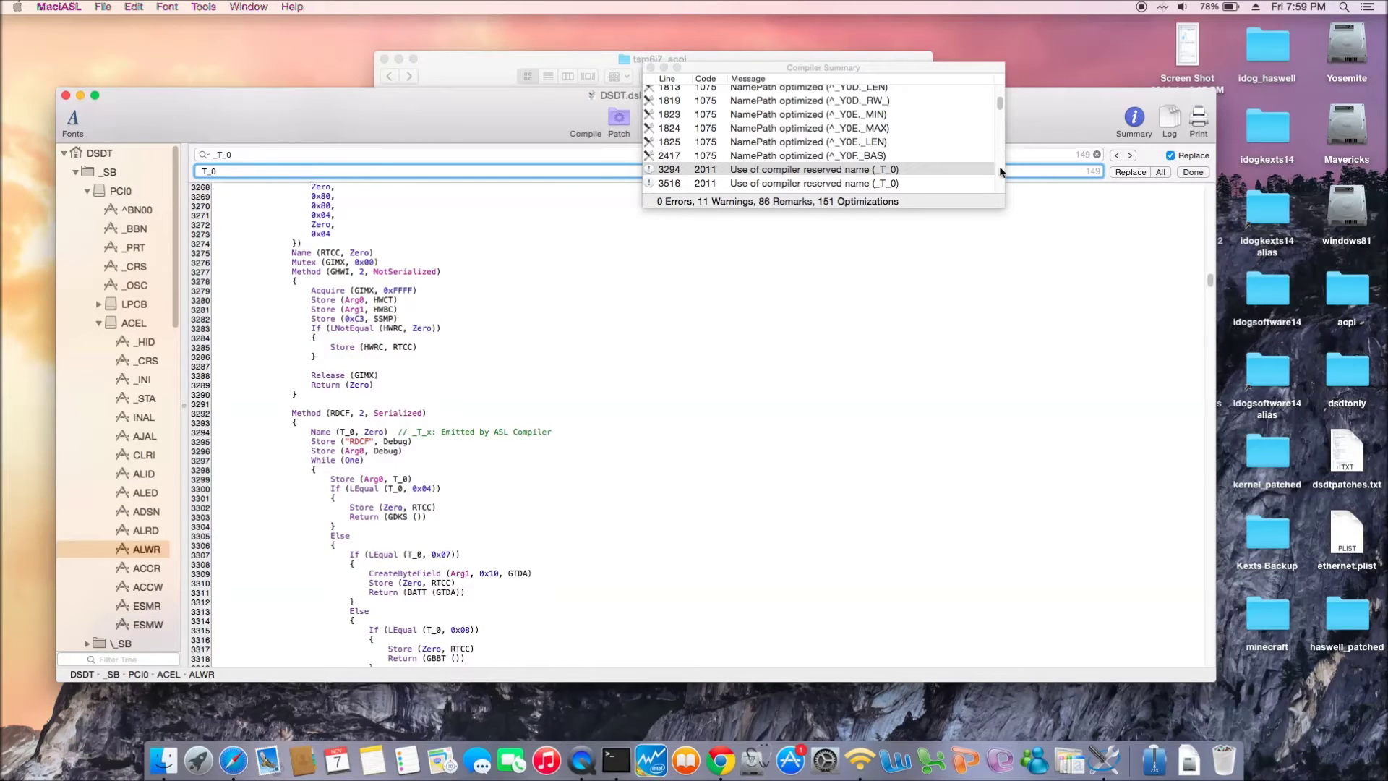
# Recompile the DSDT, check the optimization messages for lines 1824 and 2417, and close the Compiler Summary.
pyautogui.click(649, 68)
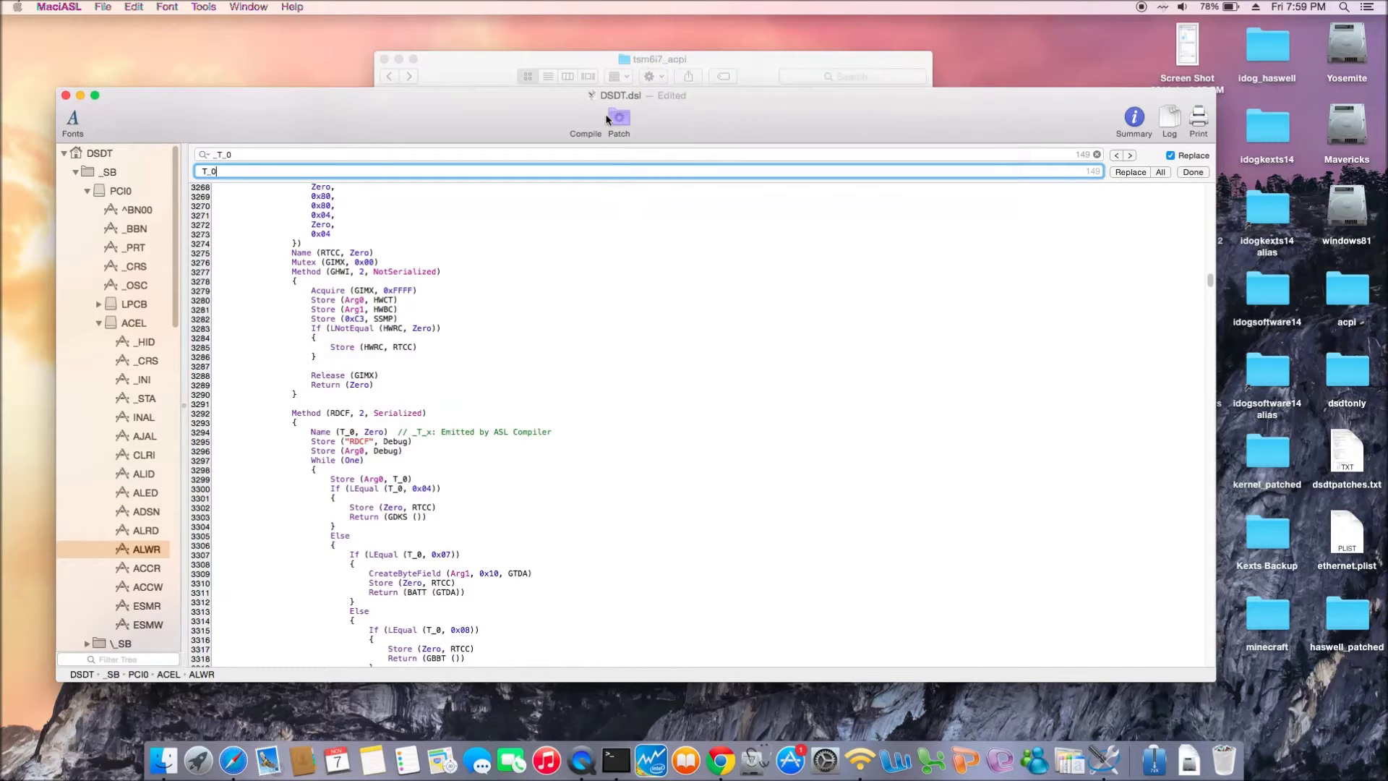
pyautogui.click(586, 134)
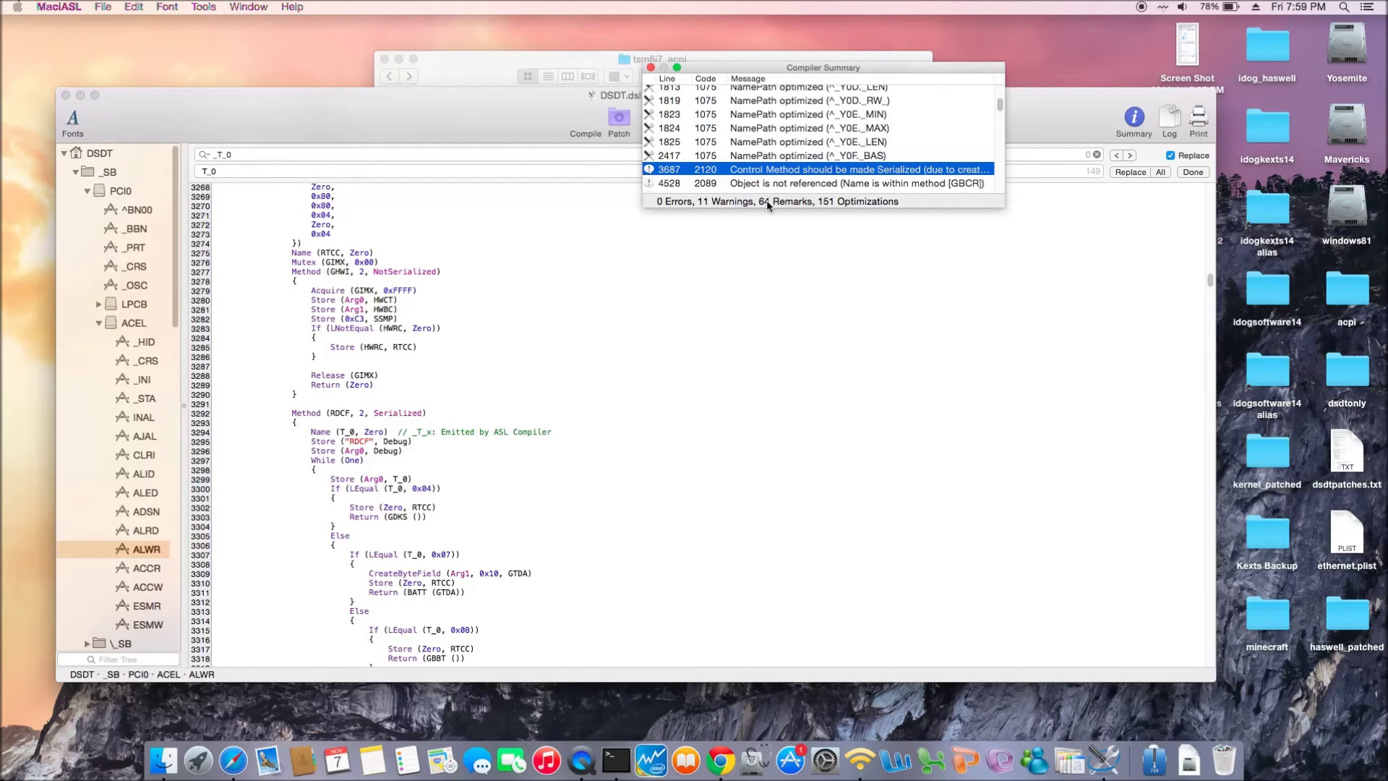
pyautogui.click(798, 130)
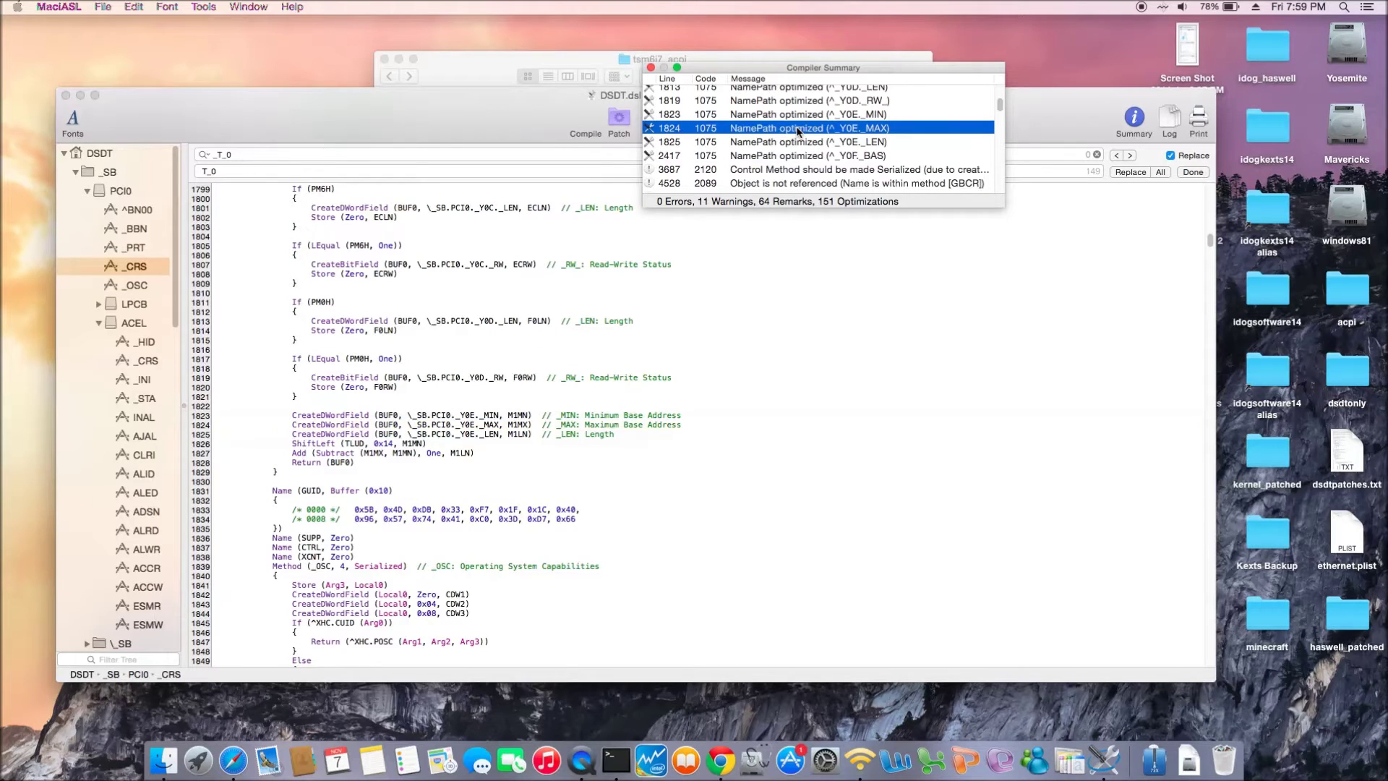
pyautogui.click(798, 152)
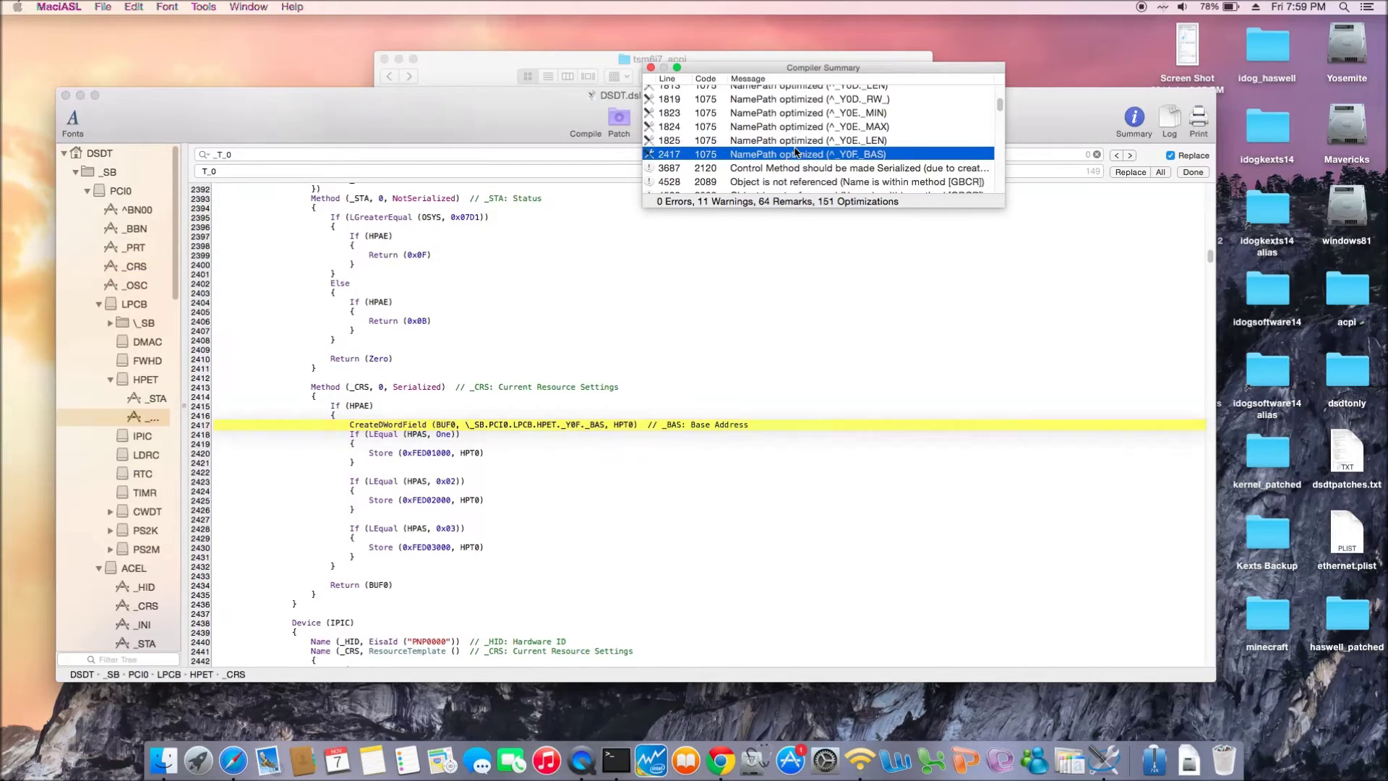
pyautogui.click(651, 67)
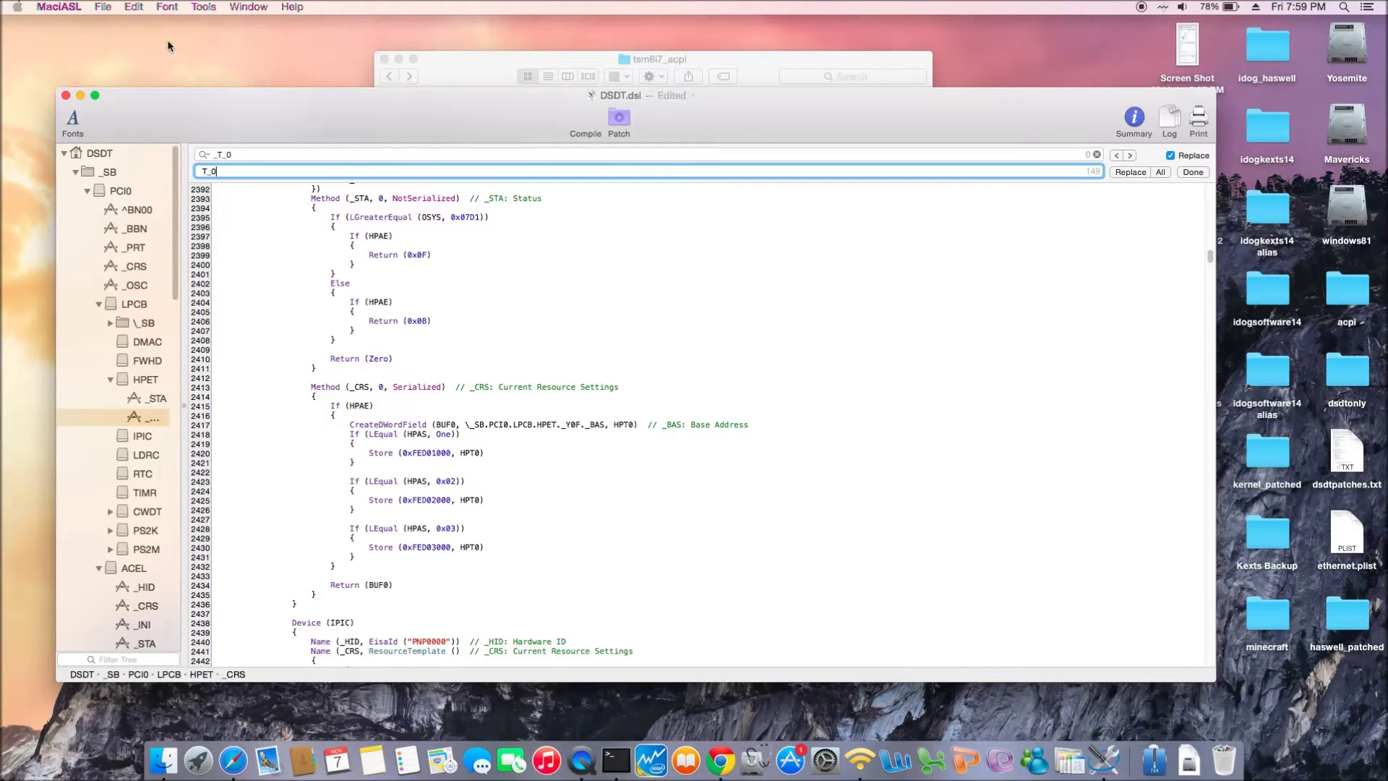
# Save the edited DSDT under the name DSDT_compiled in the tsm6i7_acpi folder.
pyautogui.click(134, 9)
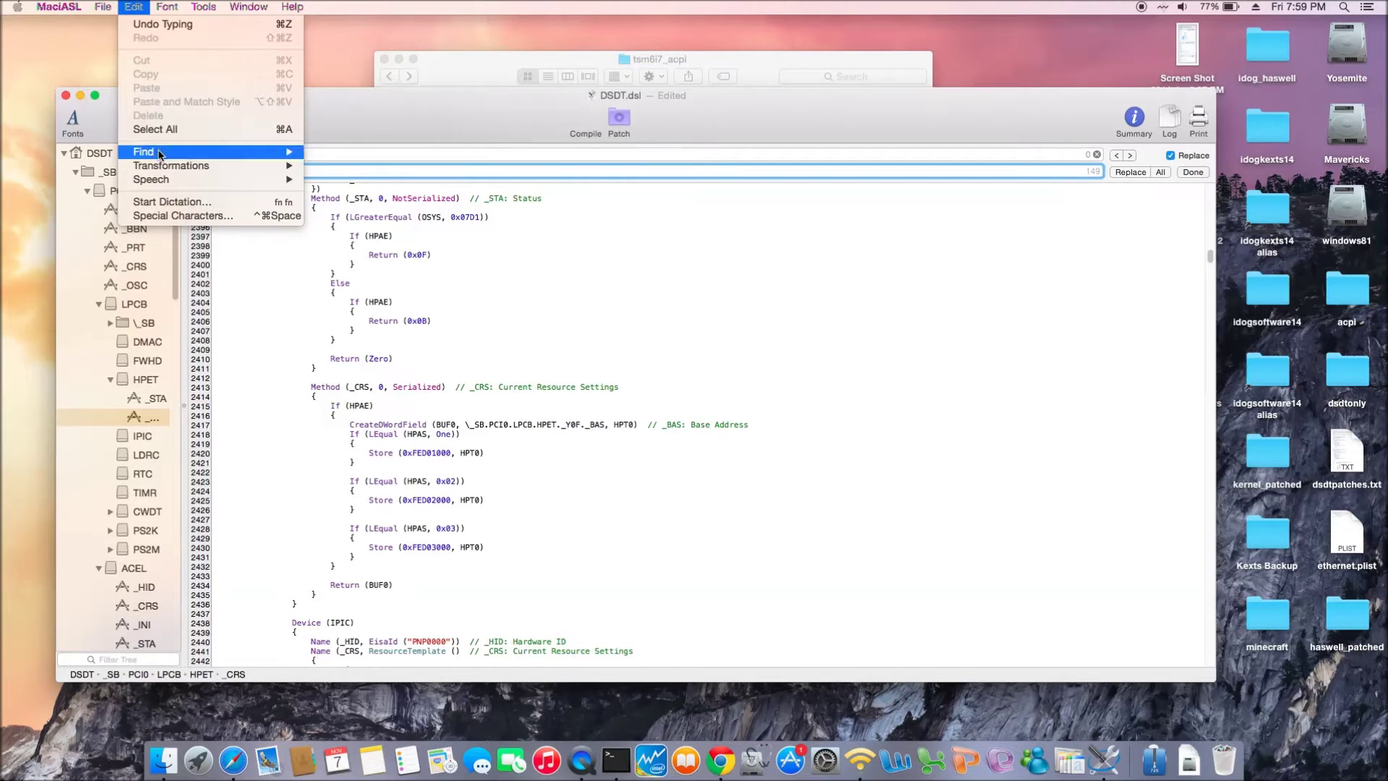
pyautogui.moveTo(114, 10)
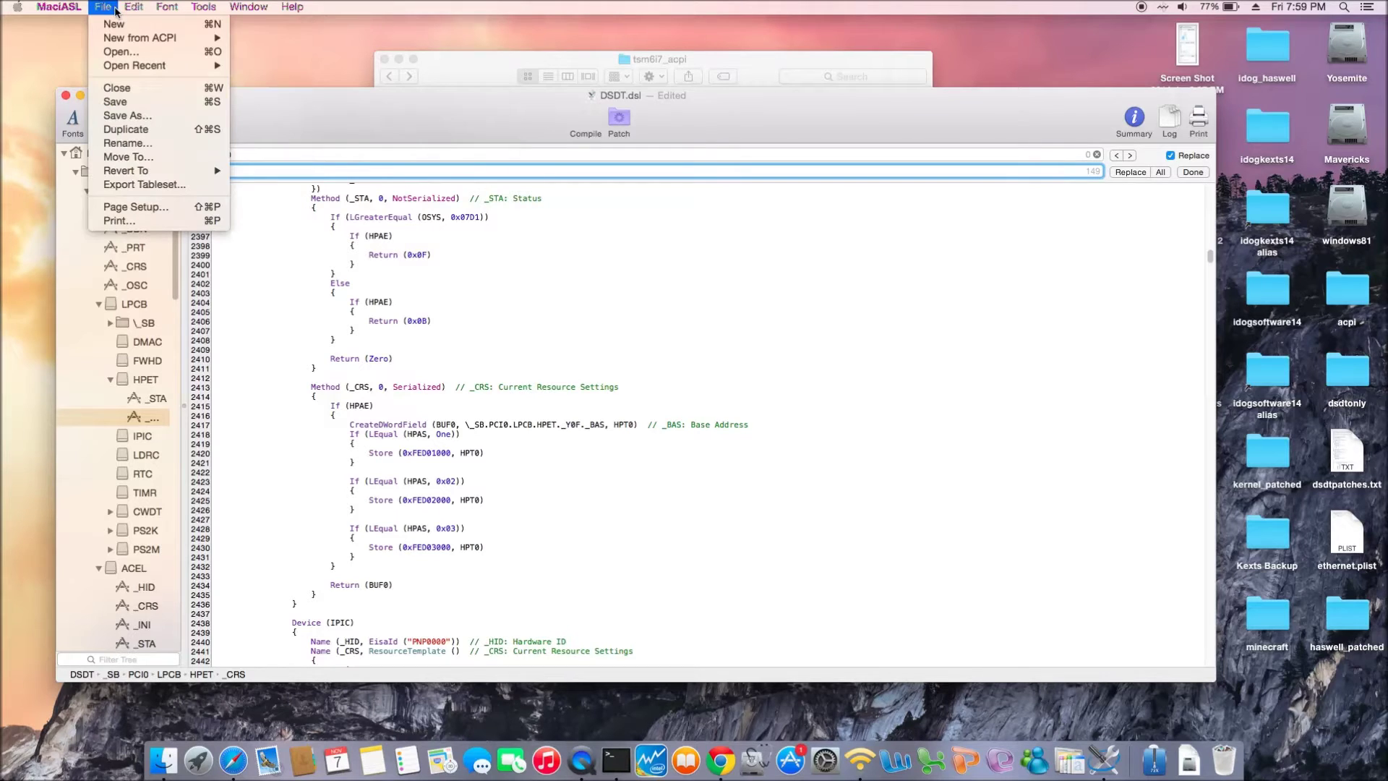
pyautogui.click(127, 116)
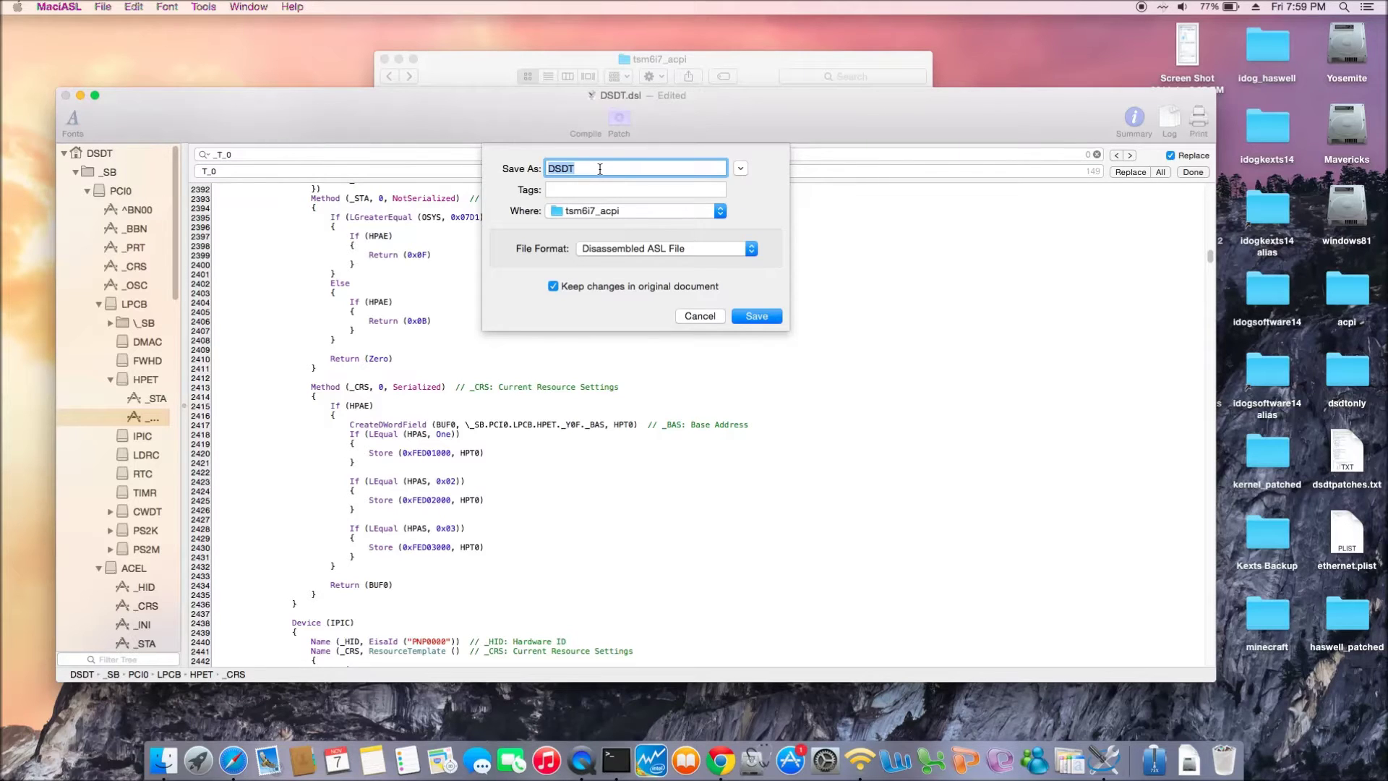
pyautogui.press('Right')
pyautogui.write('_compiled')
pyautogui.click(756, 315)
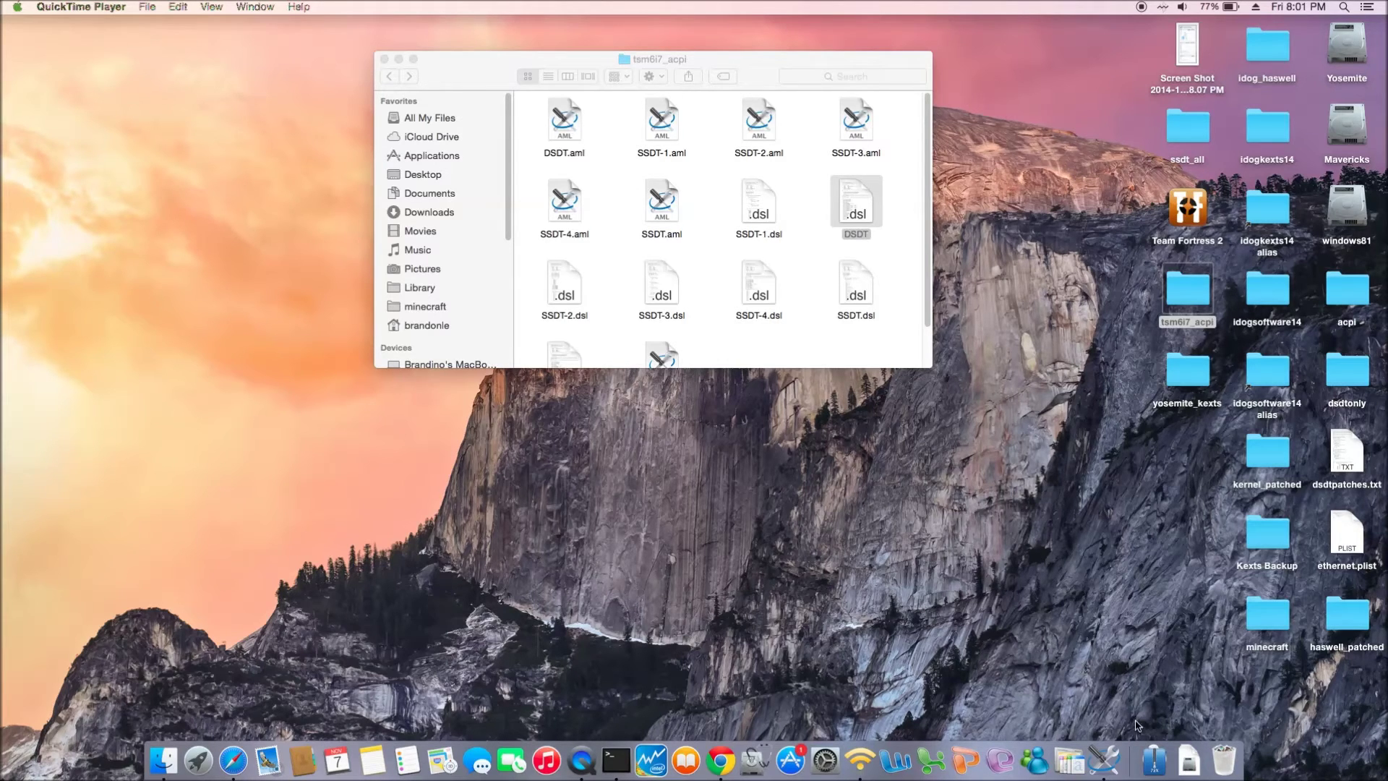
# Open SSDT-4.dsl from the tsm6i7_acpi folder, expand its _SB.PCI0 scope, compile it and review the Compiler Summary messages.
pyautogui.moveTo(1136, 719); pyautogui.dragTo(1087, 611)
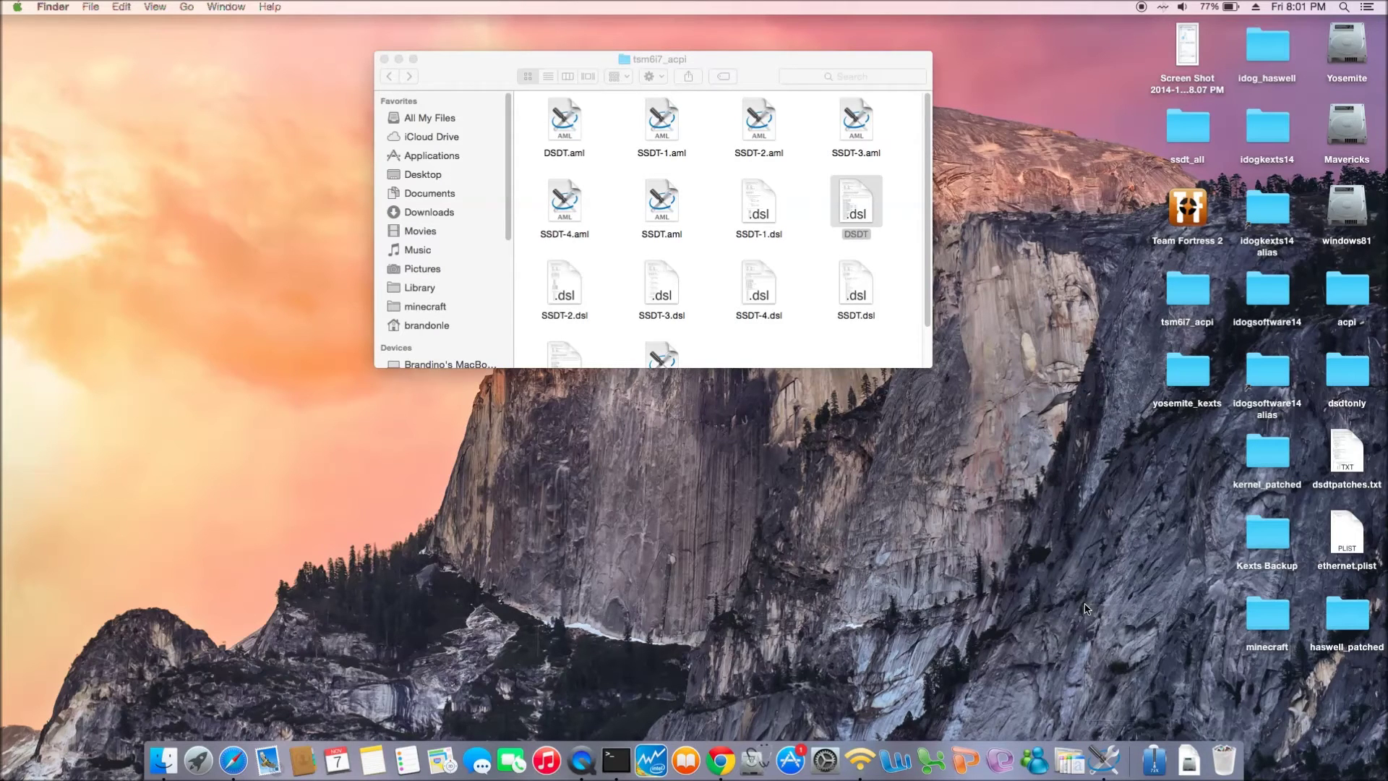
pyautogui.doubleClick(759, 295)
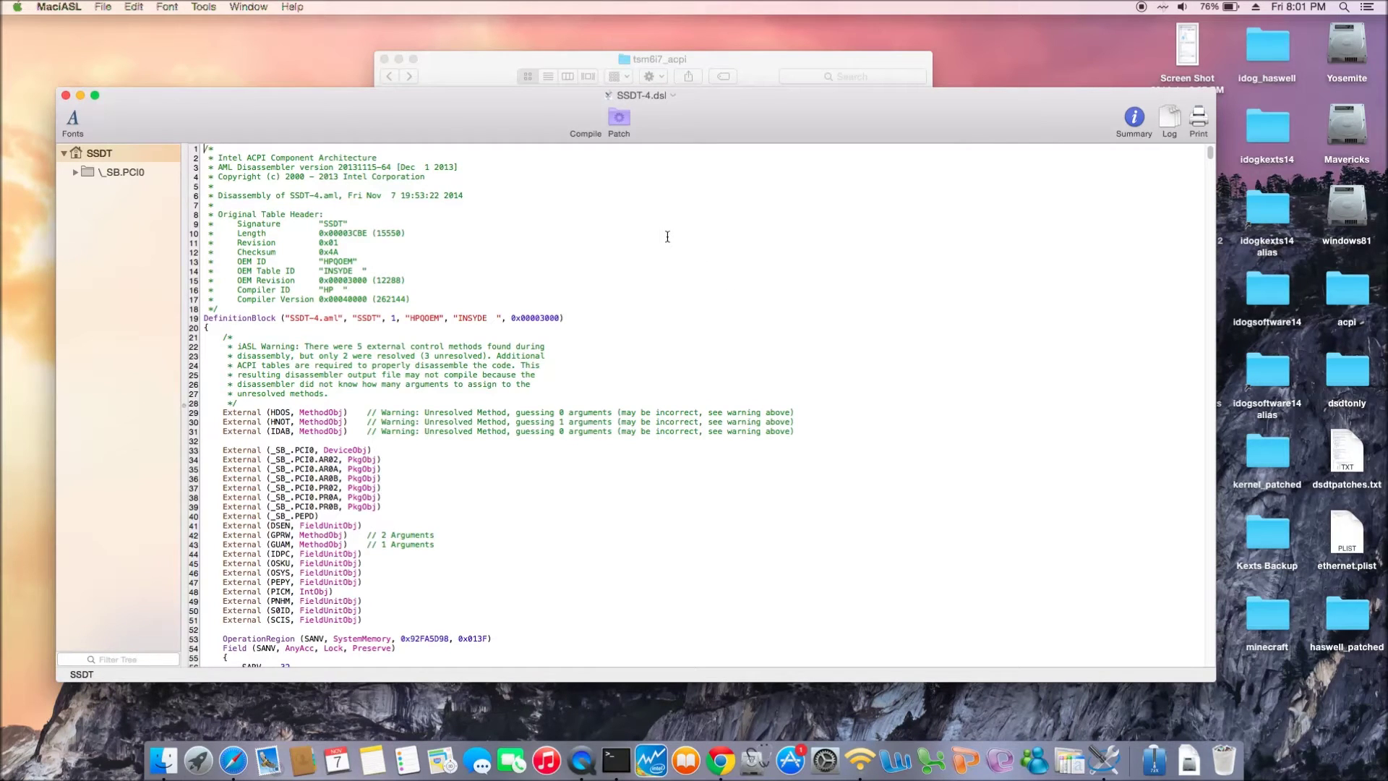
pyautogui.click(77, 174)
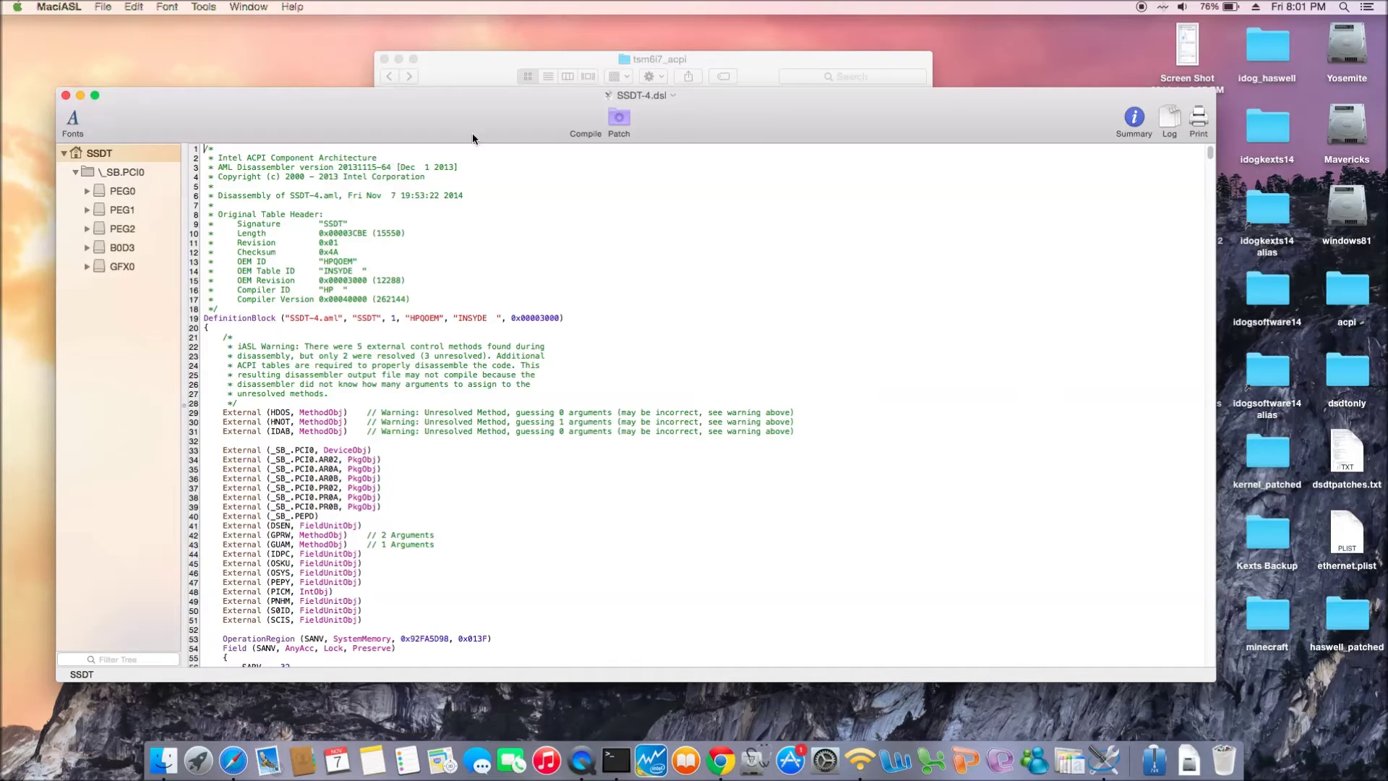
pyautogui.click(579, 133)
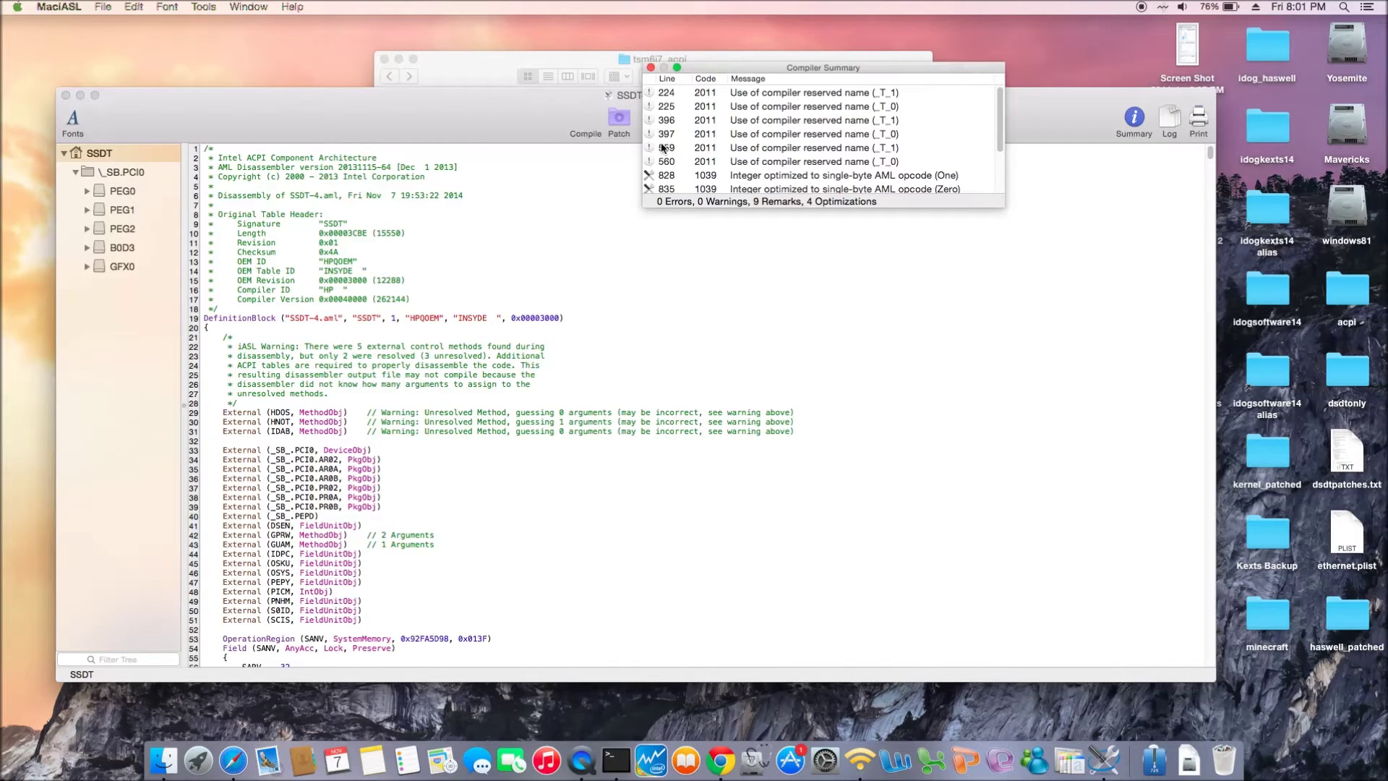
pyautogui.scroll(-2, 720, 141)
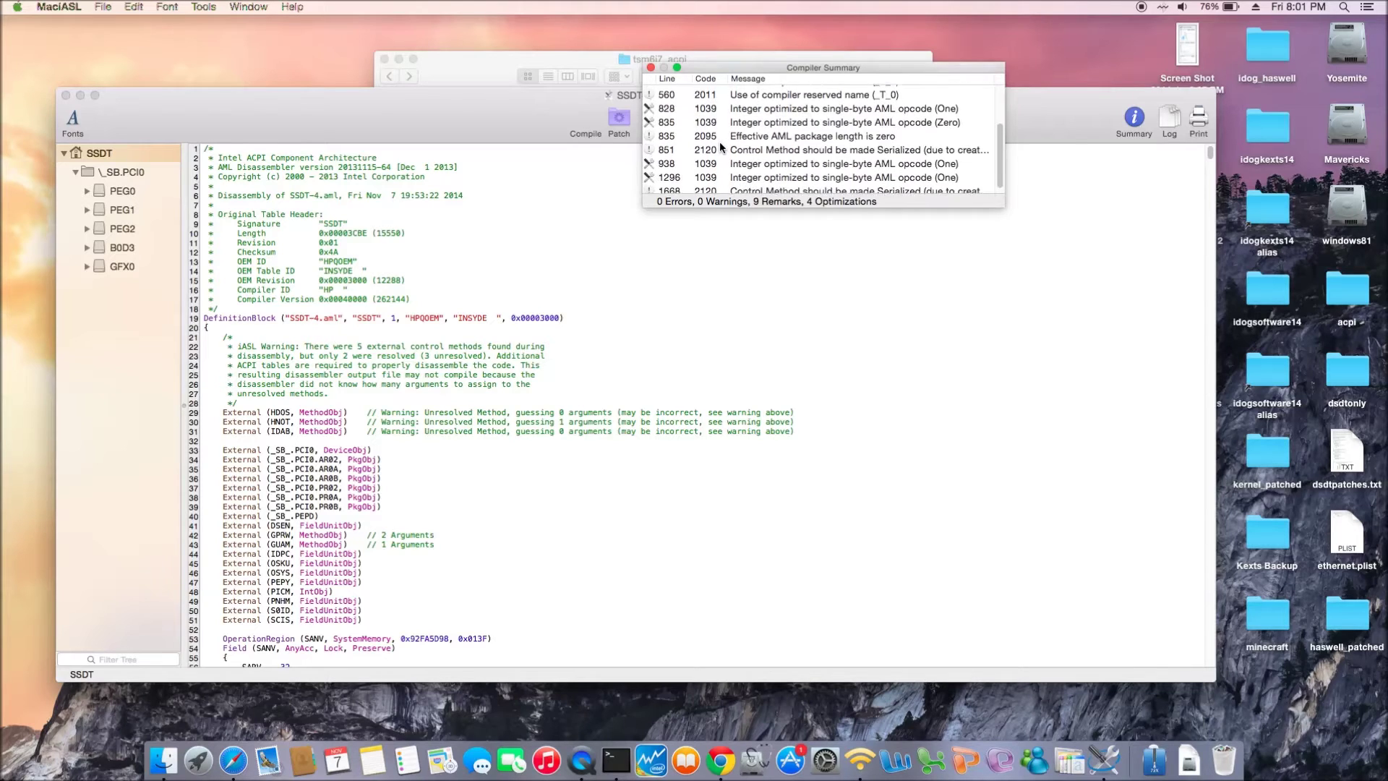
pyautogui.scroll(-2, 719, 141)
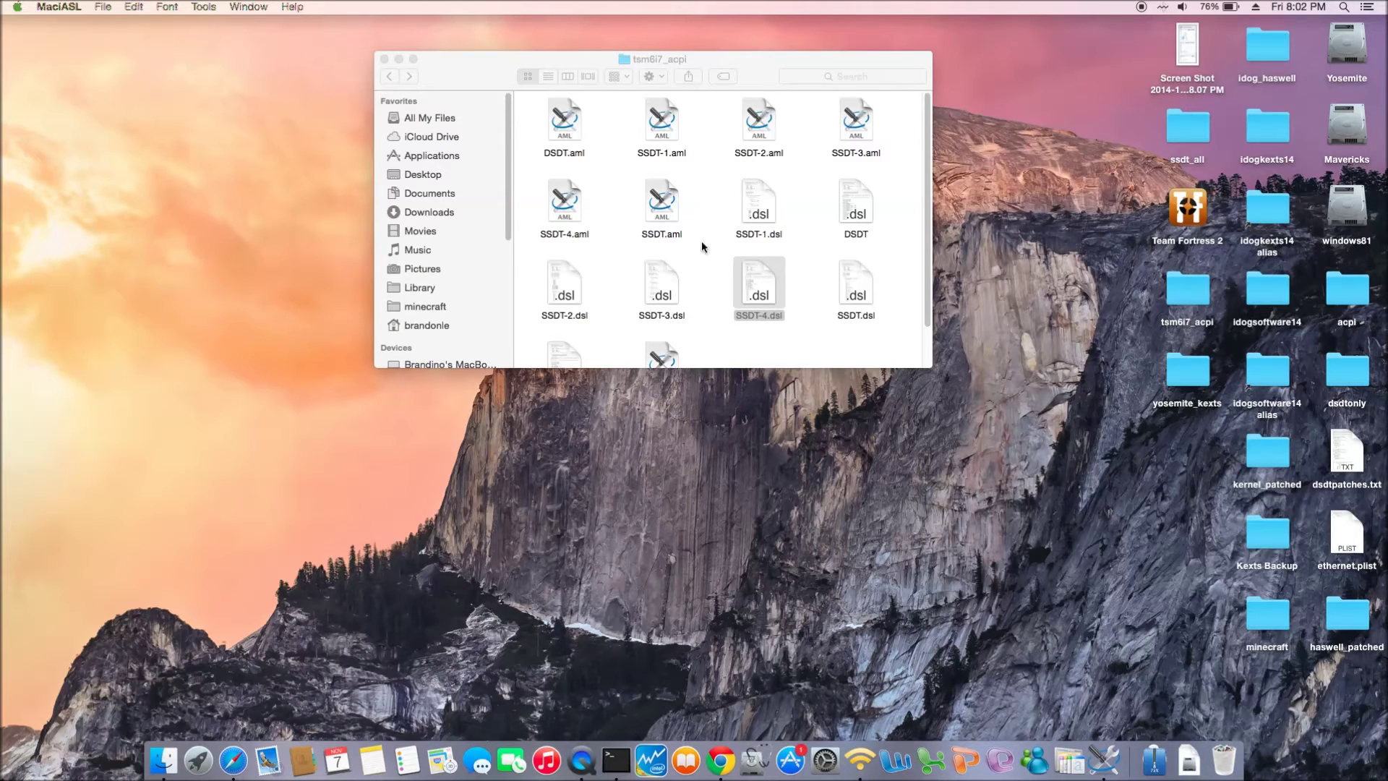
# Open the DSDT source from the tsm6i7_acpi folder and dsdtpatches.txt from the desktop, moving the text window clear of the DSDT header.
pyautogui.scroll(-2, 707, 249)
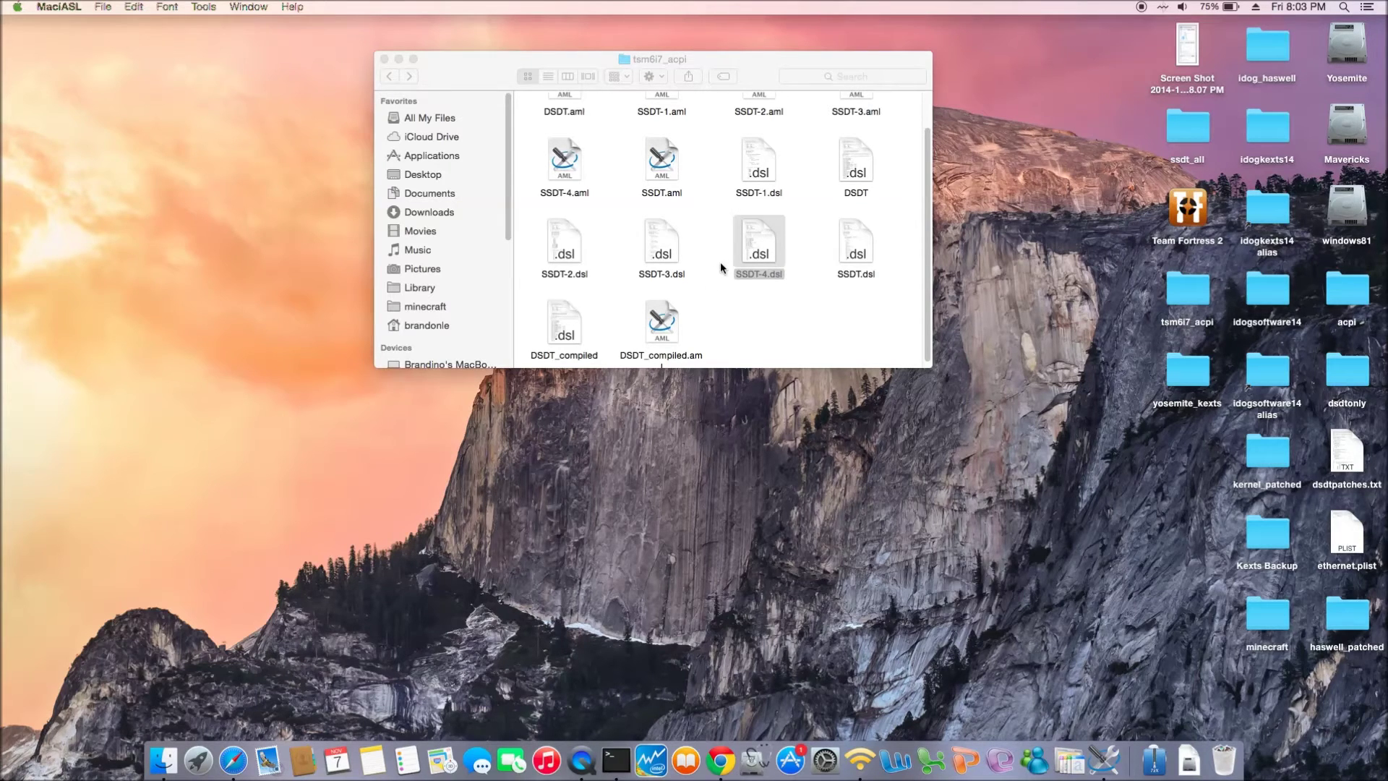
pyautogui.doubleClick(856, 168)
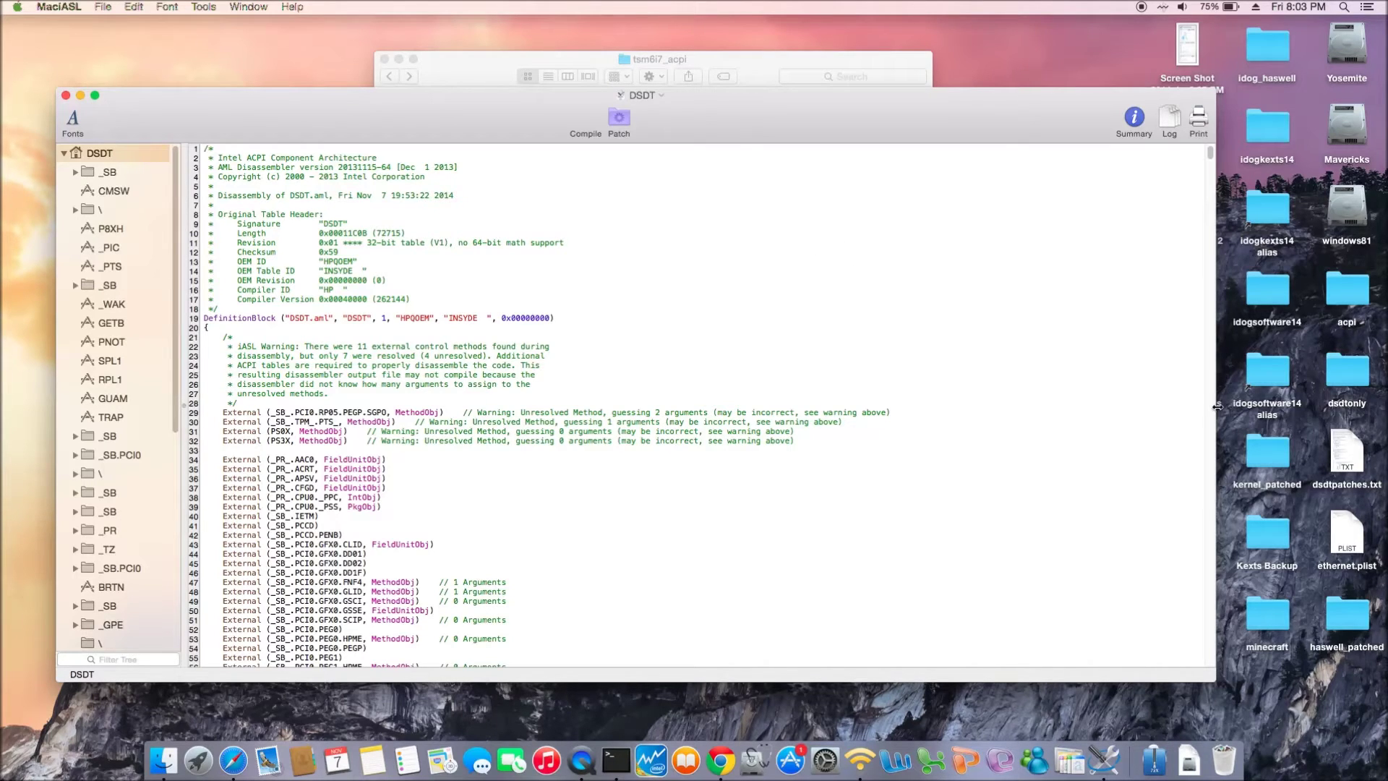
pyautogui.click(1346, 454)
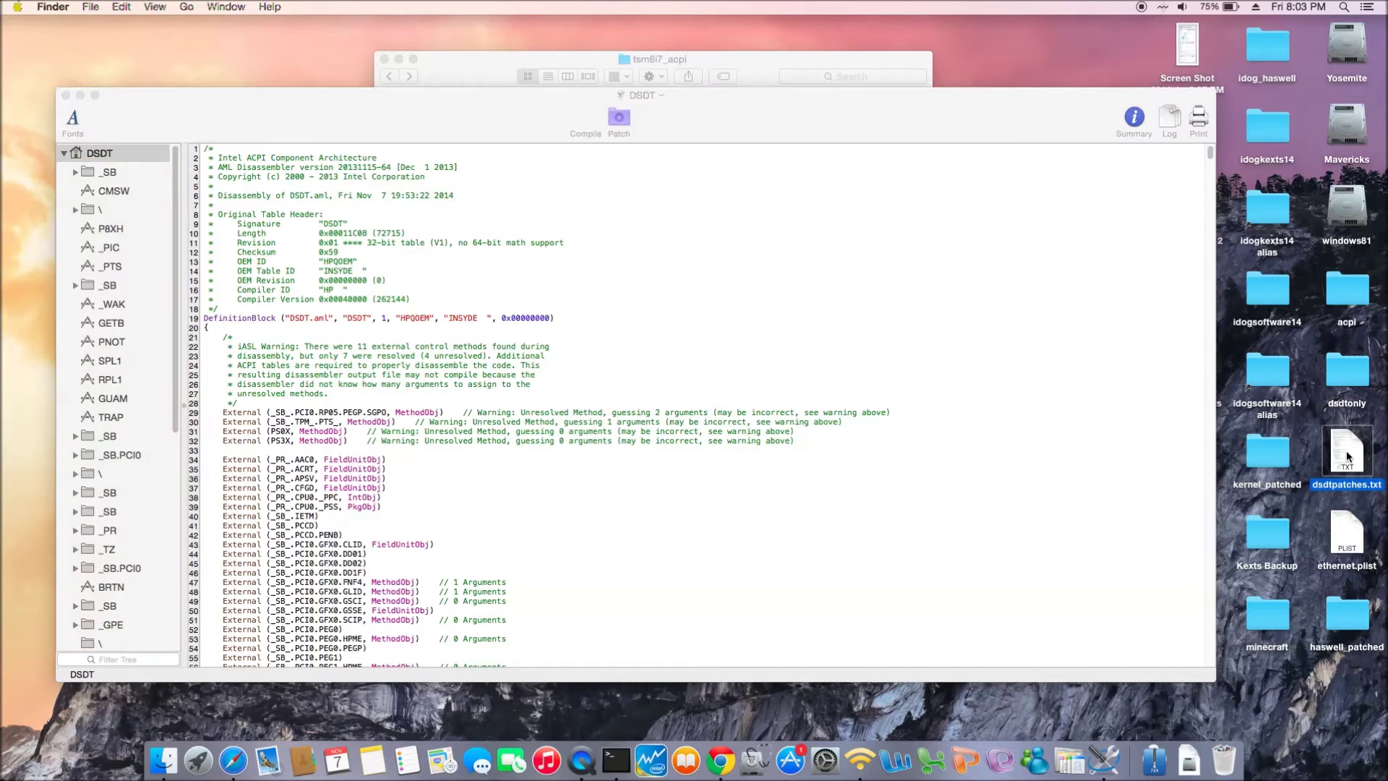
pyautogui.doubleClick(1345, 454)
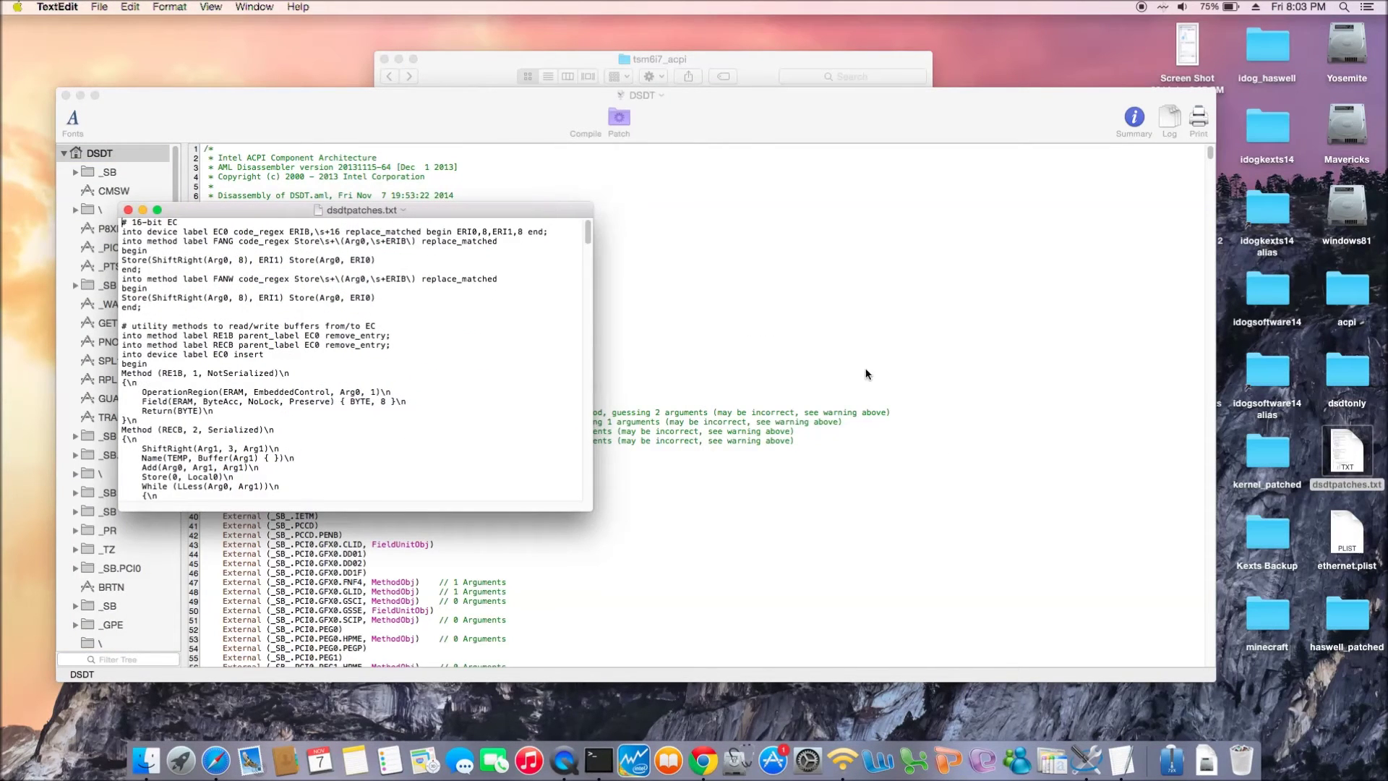
pyautogui.moveTo(484, 209); pyautogui.dragTo(1074, 34)
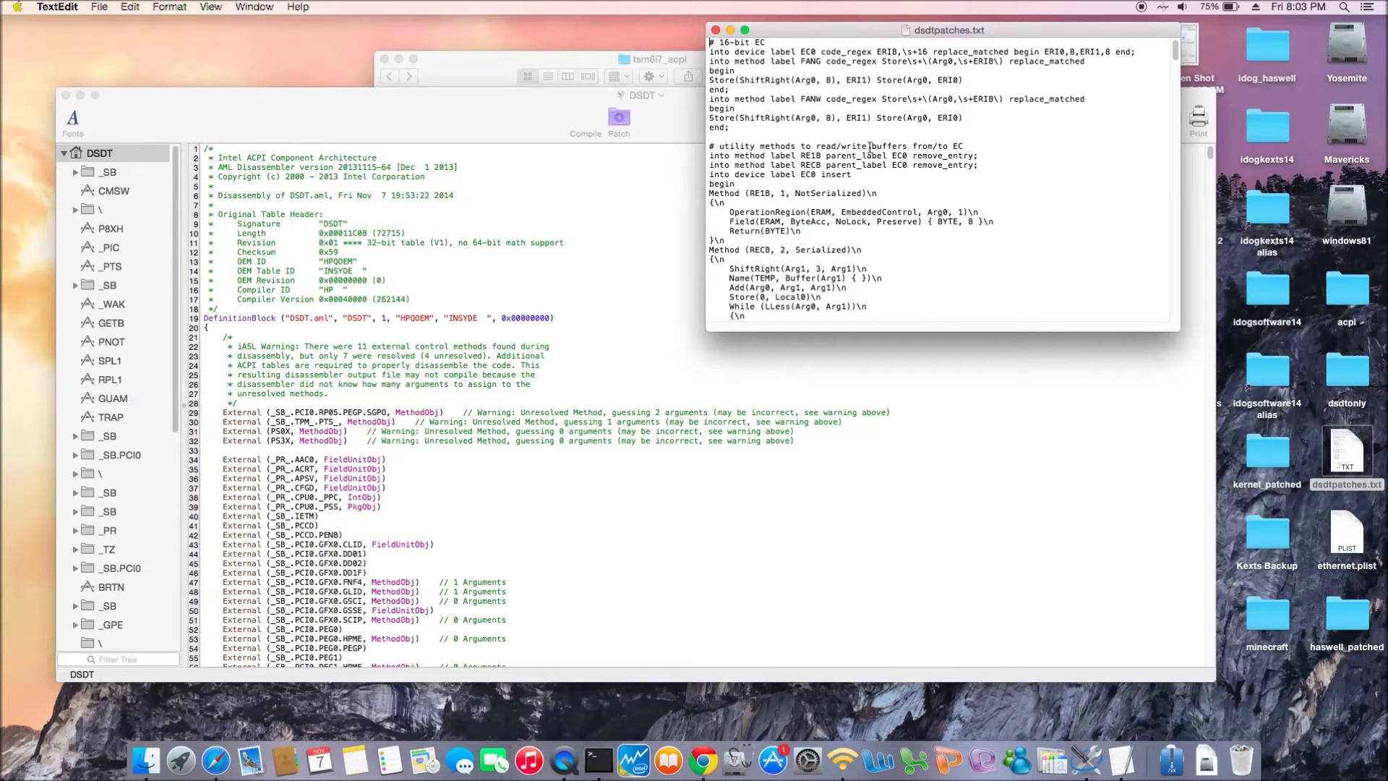
# Read the EC offsets note in dsdtpatches.txt and search the DSDT for "embedd" to locate its EmbeddedControl regions.
pyautogui.scroll(-10, 874, 176)
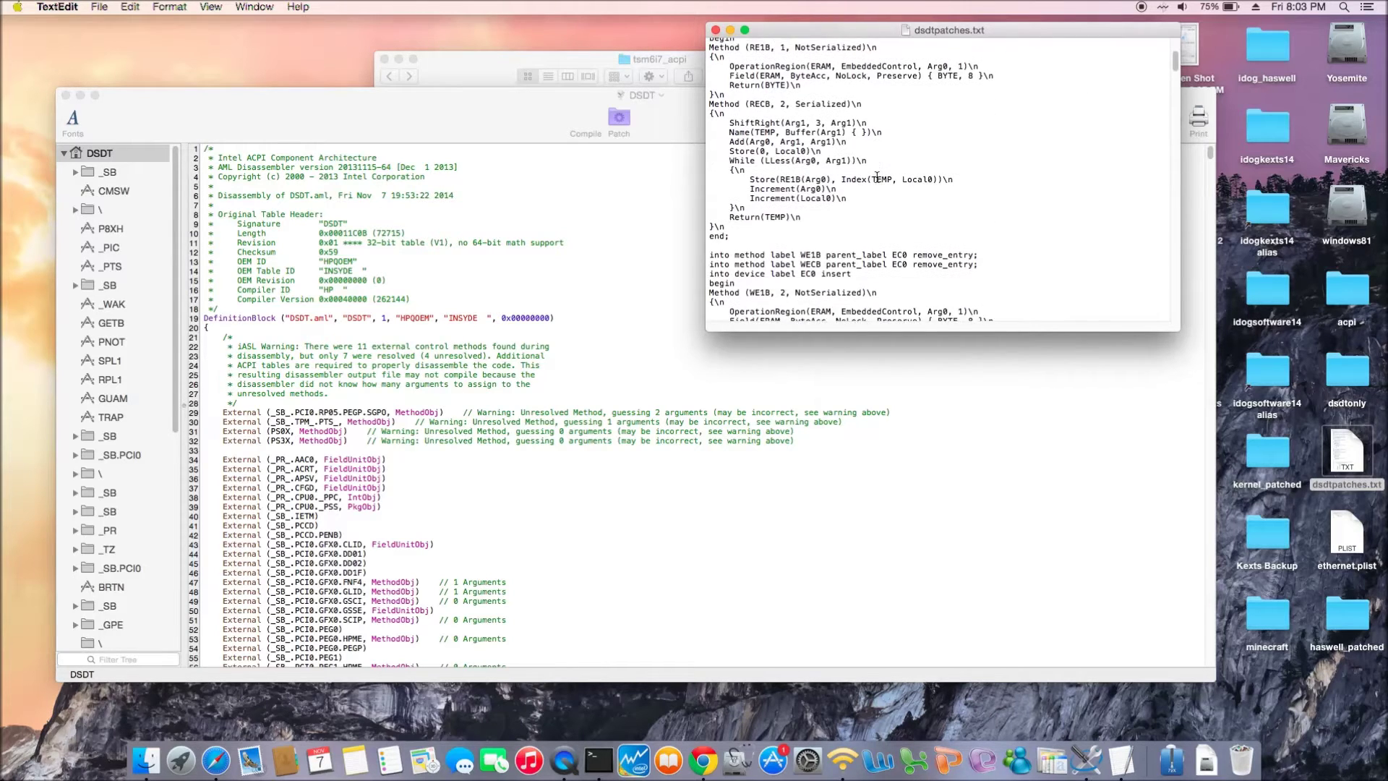
pyautogui.scroll(-10, 876, 177)
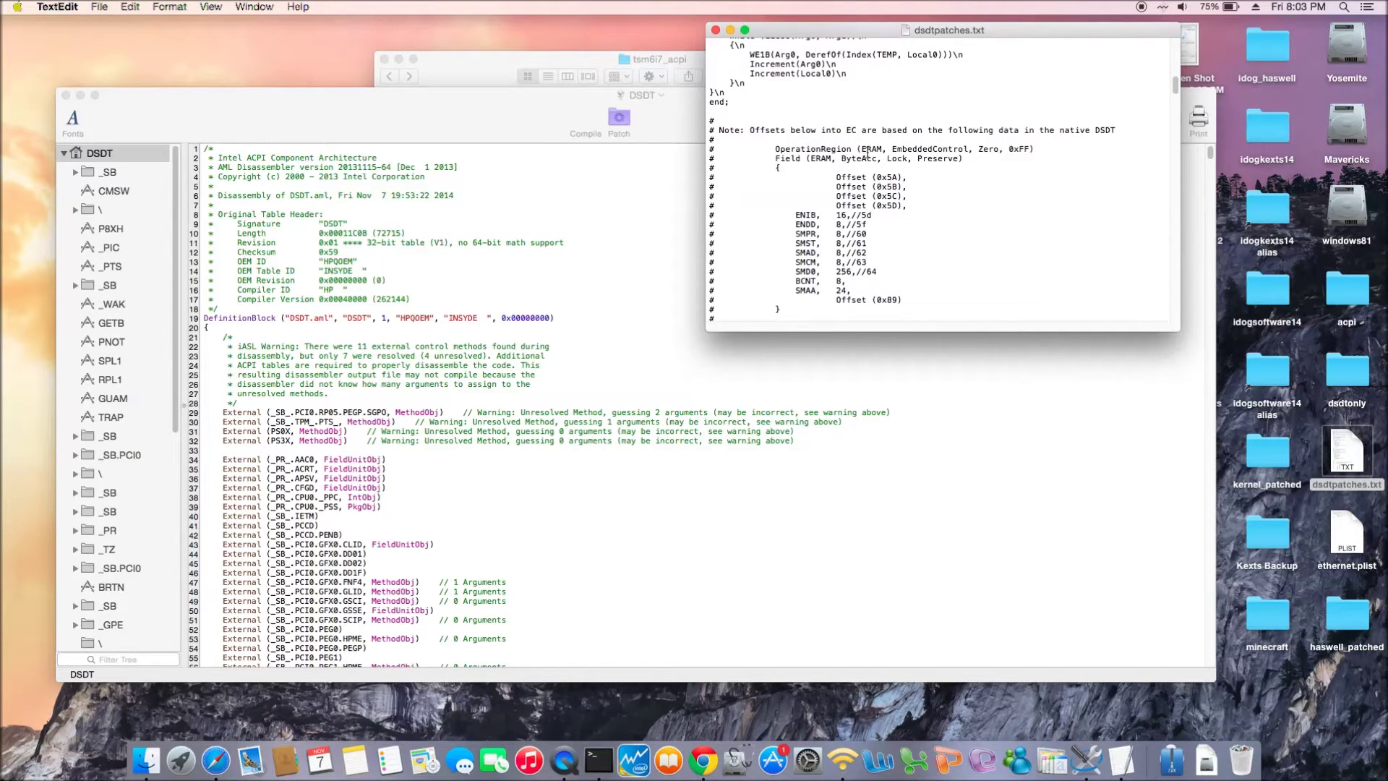
pyautogui.click(487, 118)
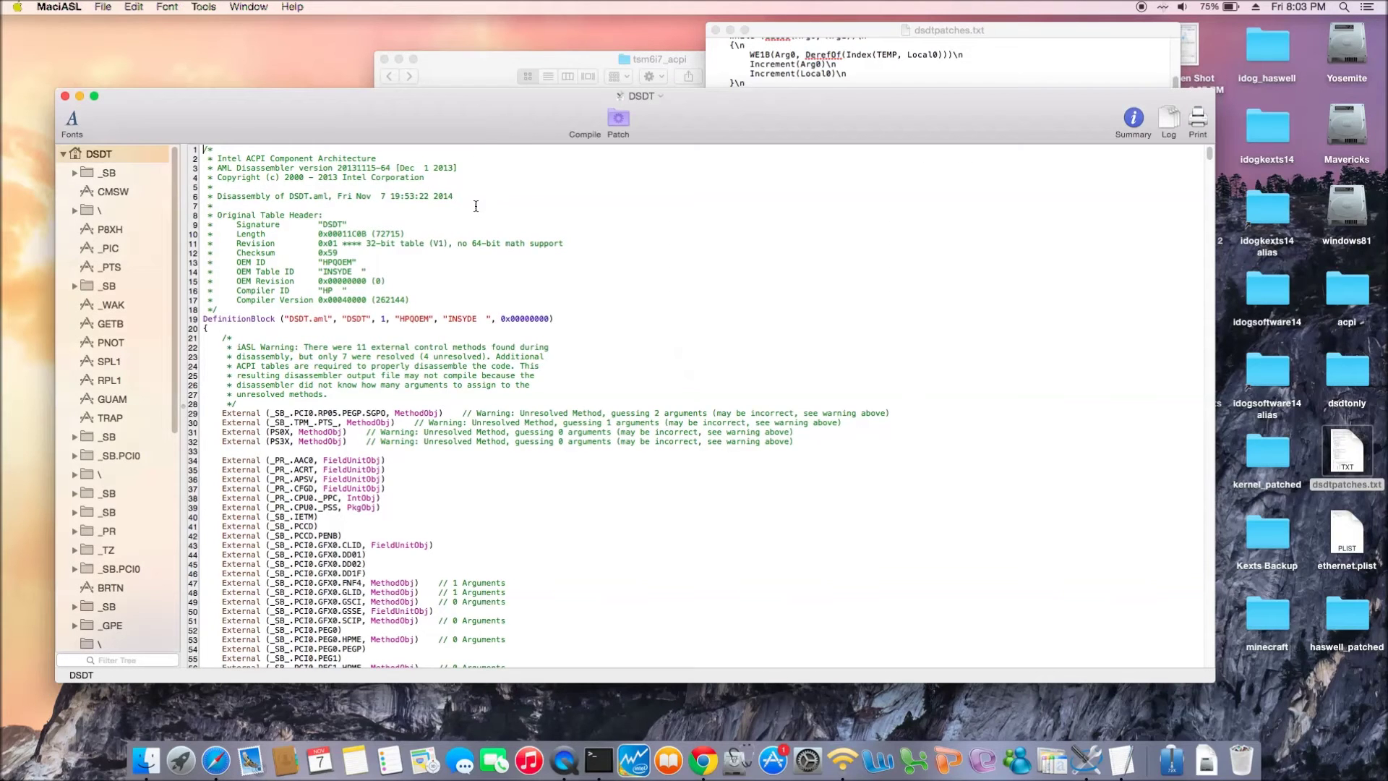
pyautogui.press('super+f')
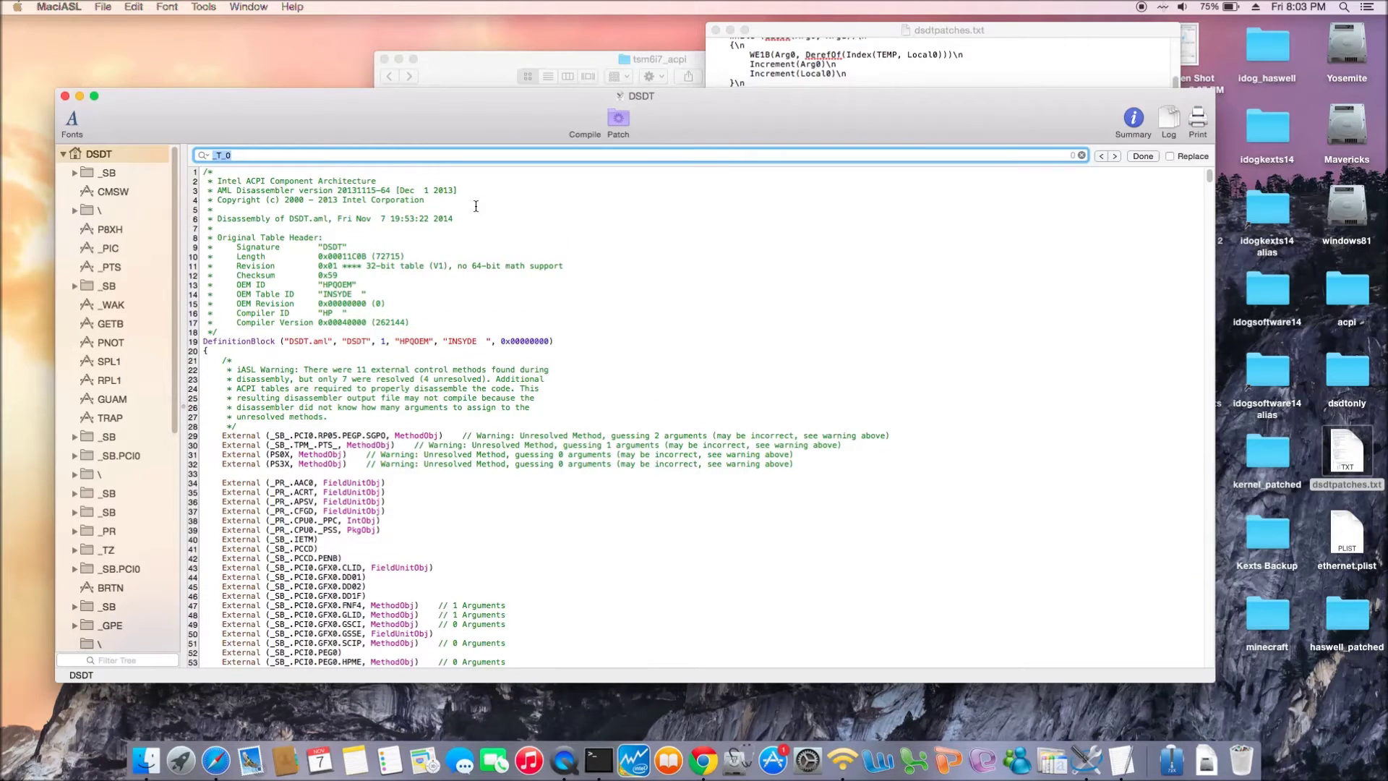
pyautogui.write('embee')
pyautogui.press('BackSpace')
pyautogui.write('dd')
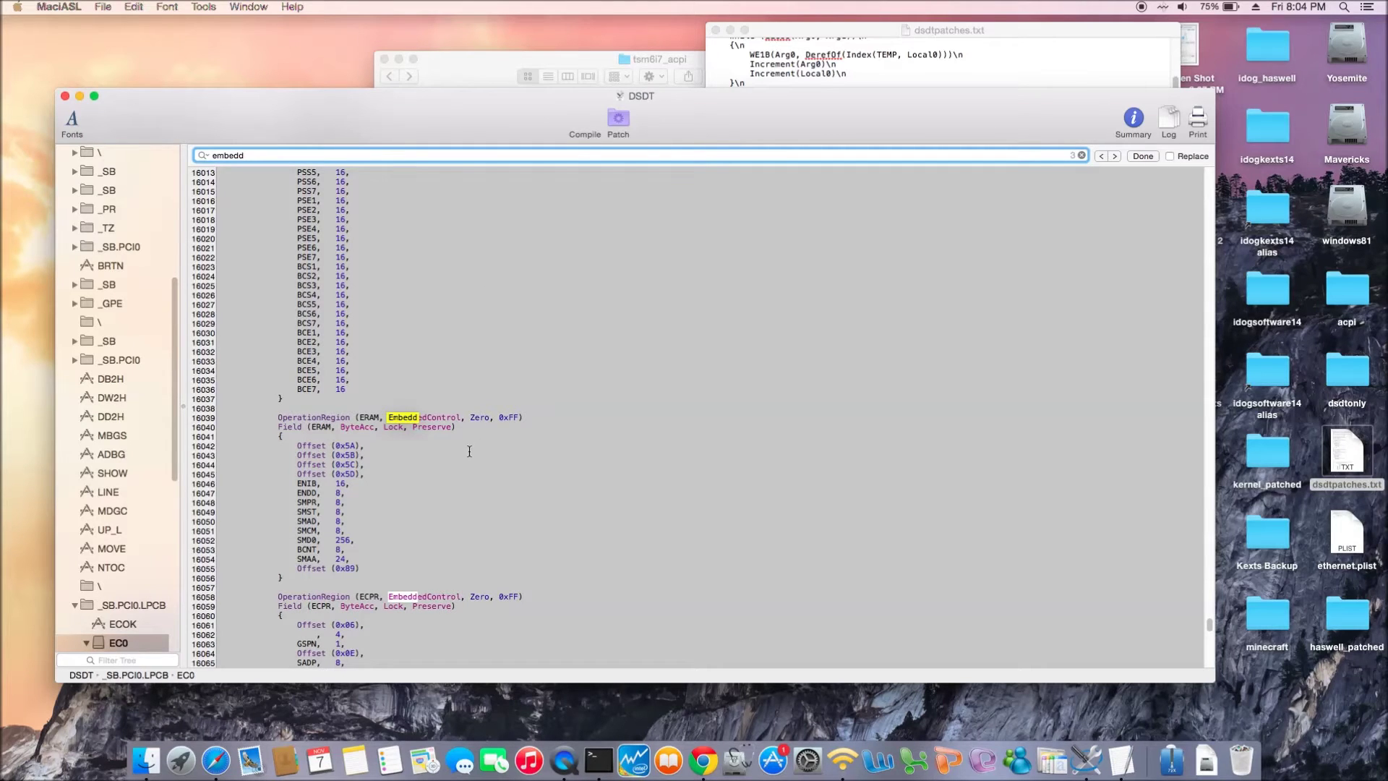
pyautogui.click(379, 422)
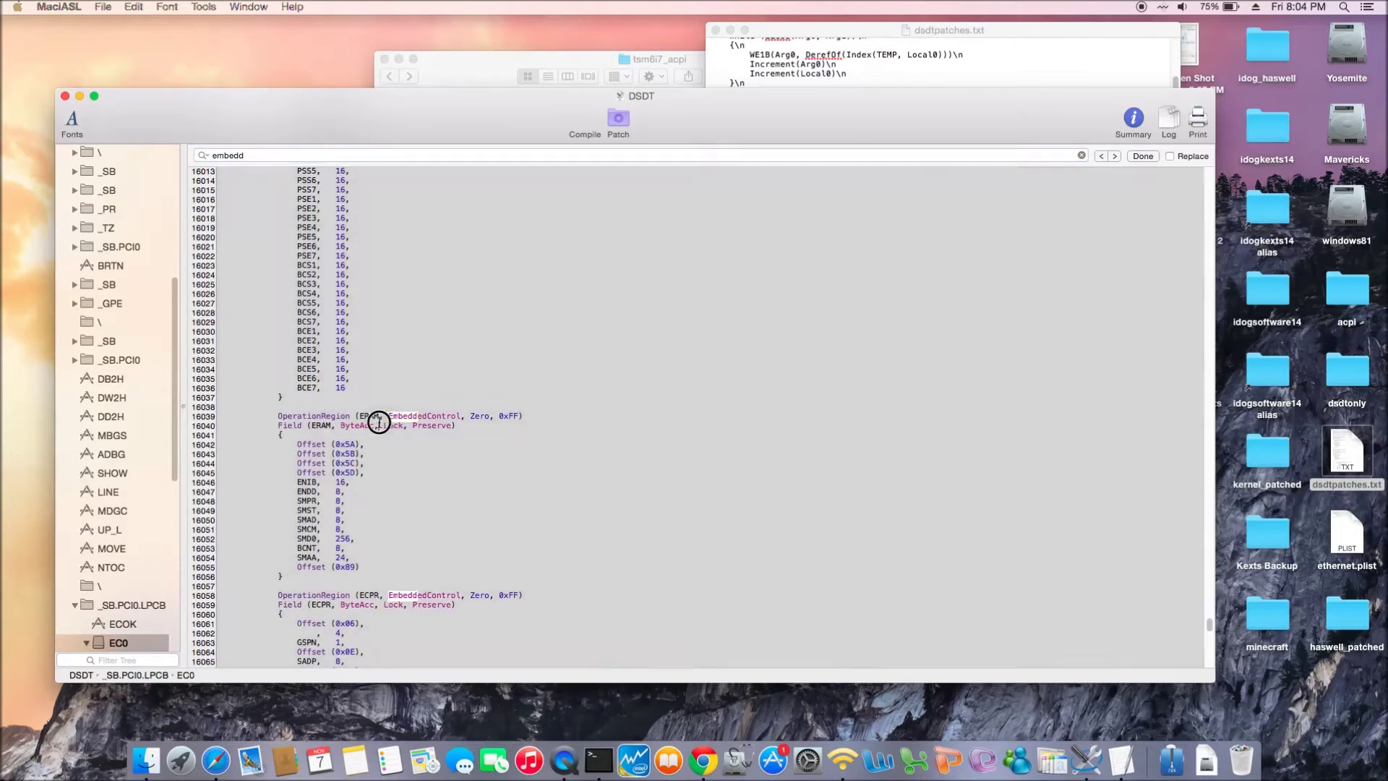
pyautogui.scroll(-5, 379, 430)
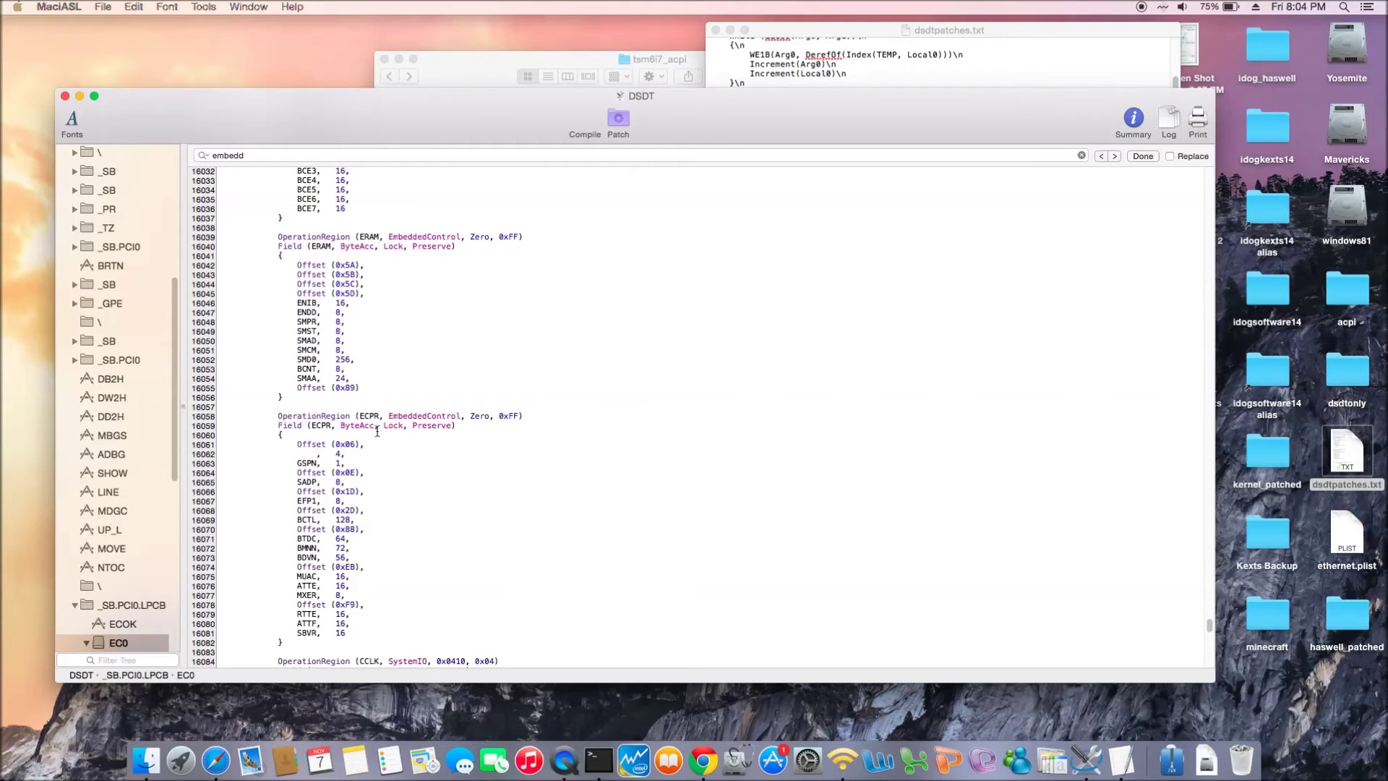
# Compare the ERAM and ECPR field offsets in the dsdtpatches.txt note with those in the DSDT.
pyautogui.click(863, 33)
pyautogui.scroll(-1, 892, 187)
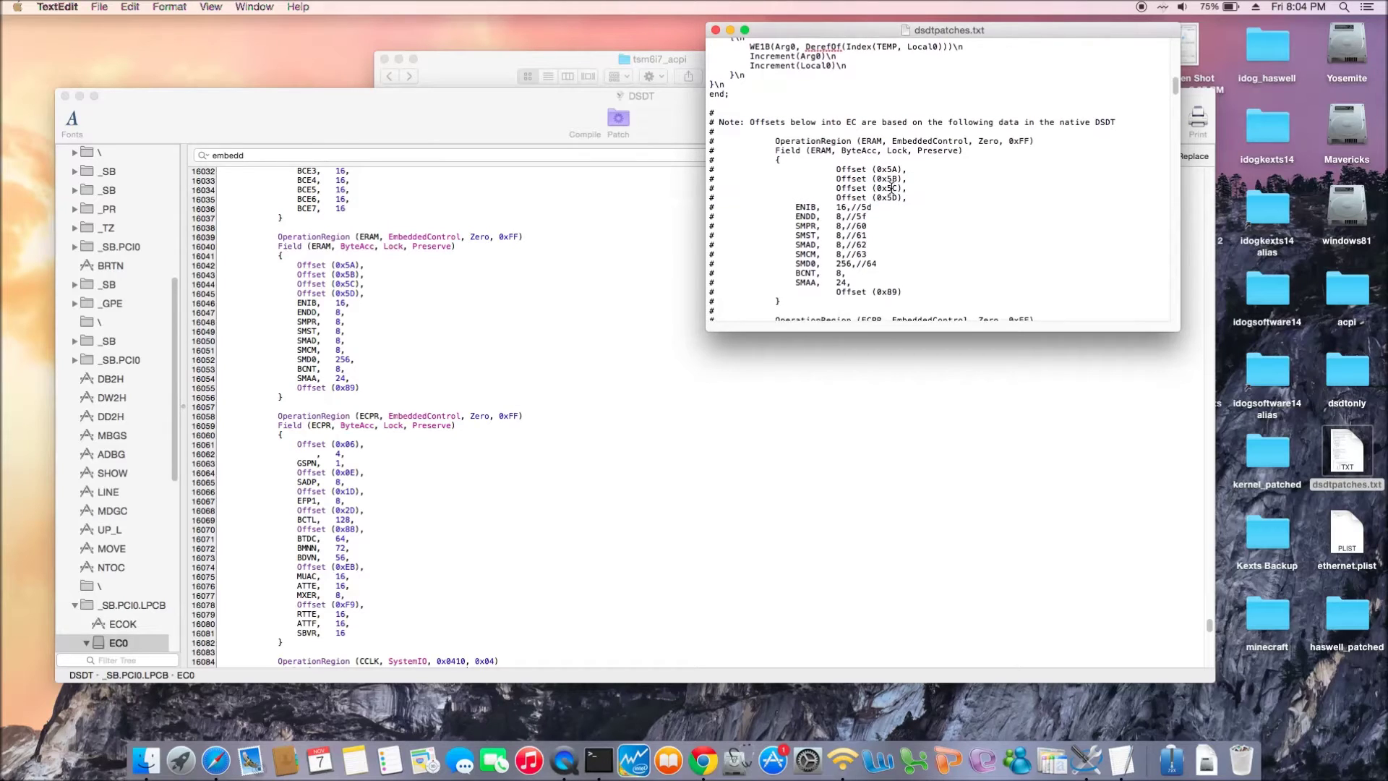
pyautogui.scroll(-3, 892, 188)
pyautogui.scroll(-4, 891, 188)
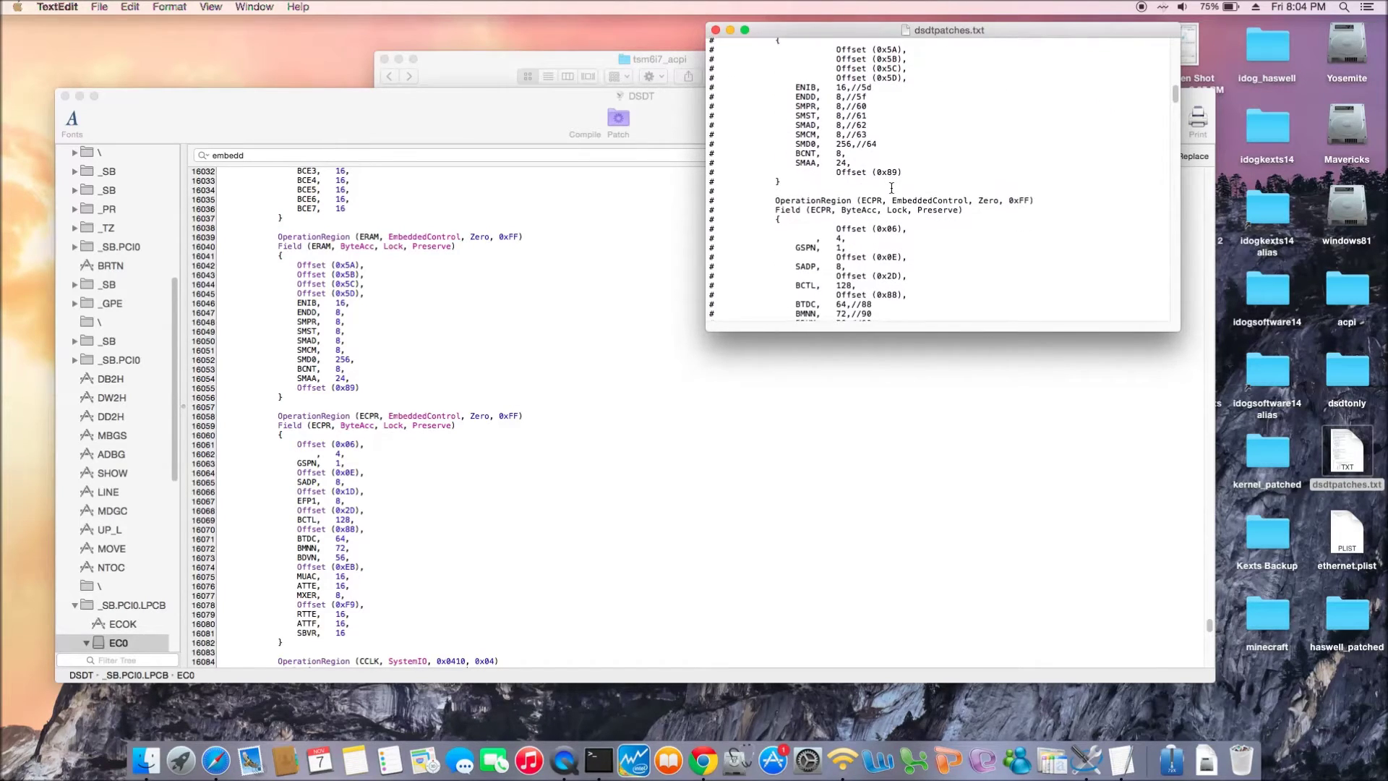
pyautogui.scroll(-15, 891, 187)
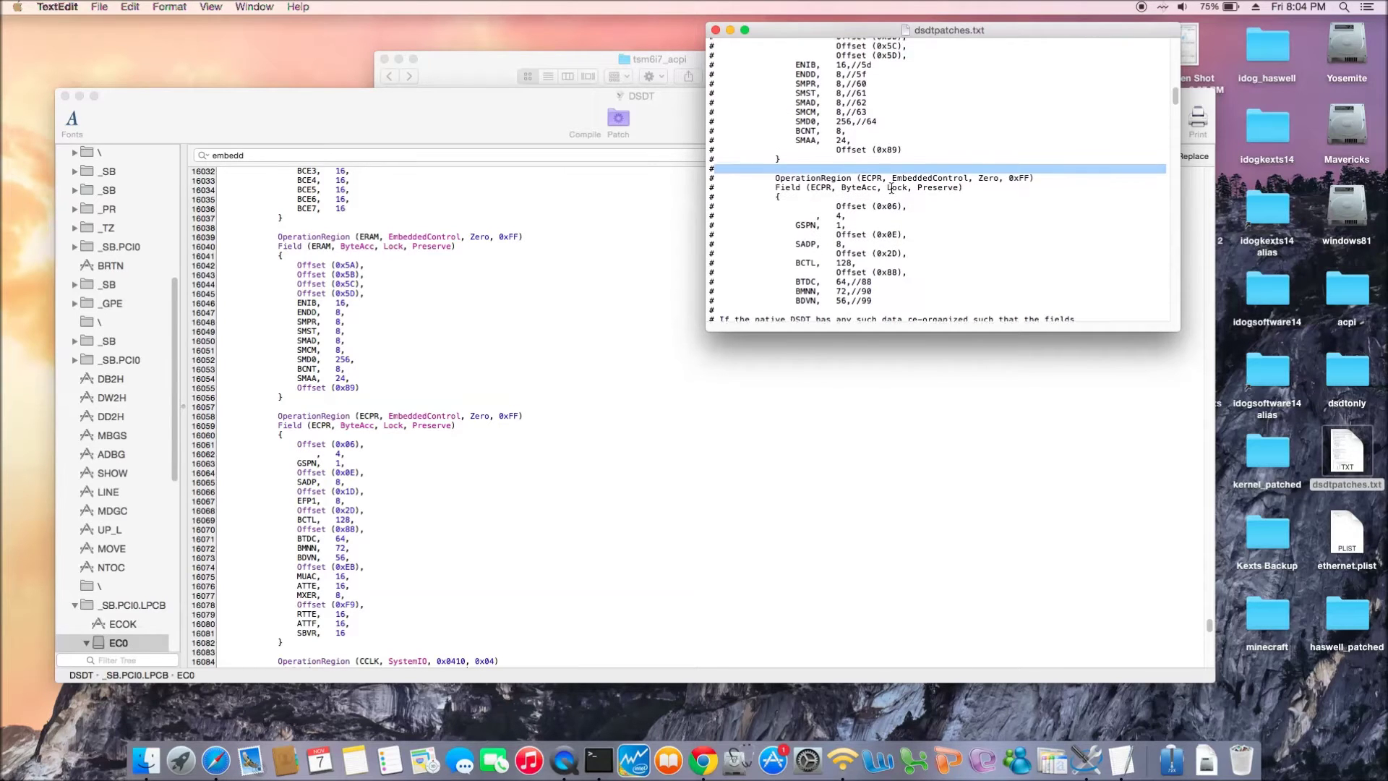
# Copy the patch text in dsdtpatches.txt from the "# 16-bit EC" comment through the commented _BIF lines before the HPET fix.
pyautogui.scroll(5, 892, 188)
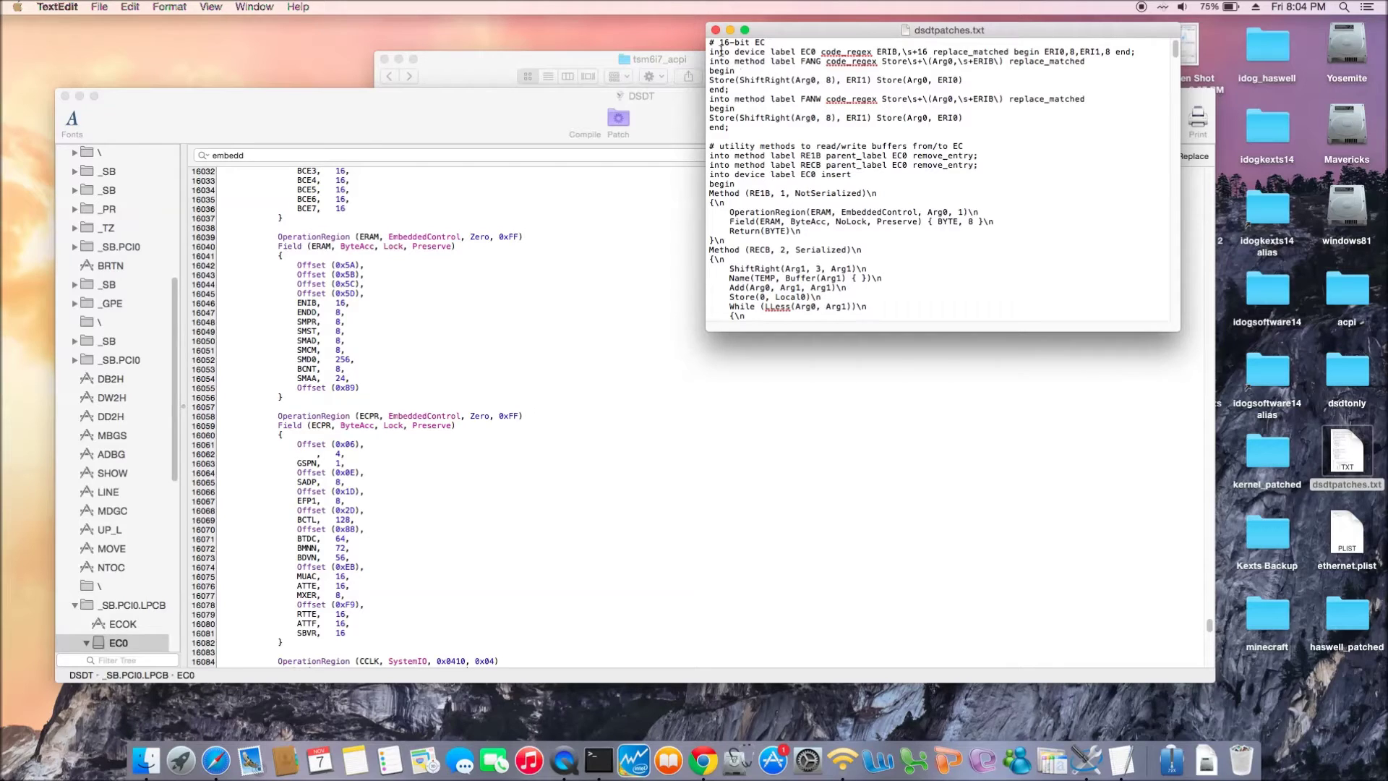
pyautogui.moveTo(711, 42); pyautogui.dragTo(989, 115)
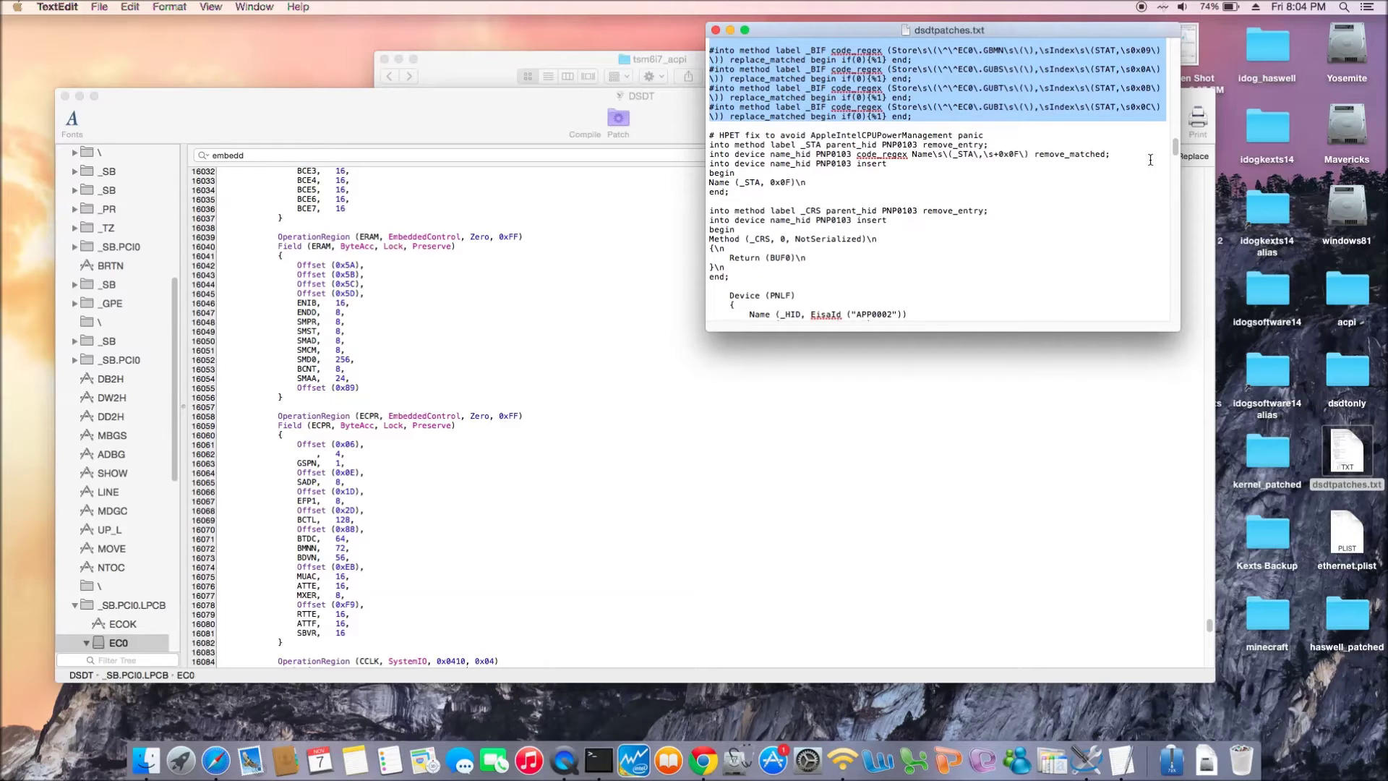
pyautogui.moveTo(1176, 148); pyautogui.dragTo(1172, 114)
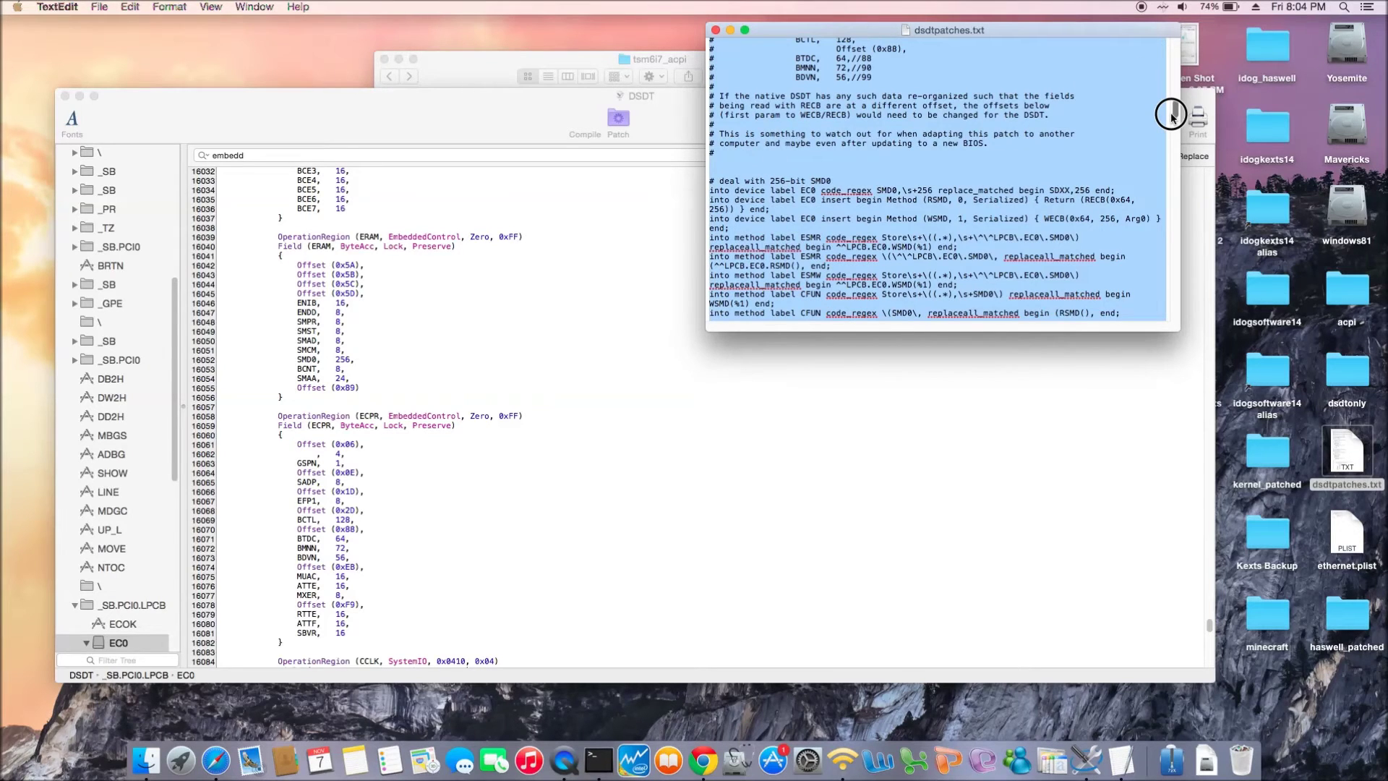
pyautogui.moveTo(1171, 114); pyautogui.dragTo(1174, 148)
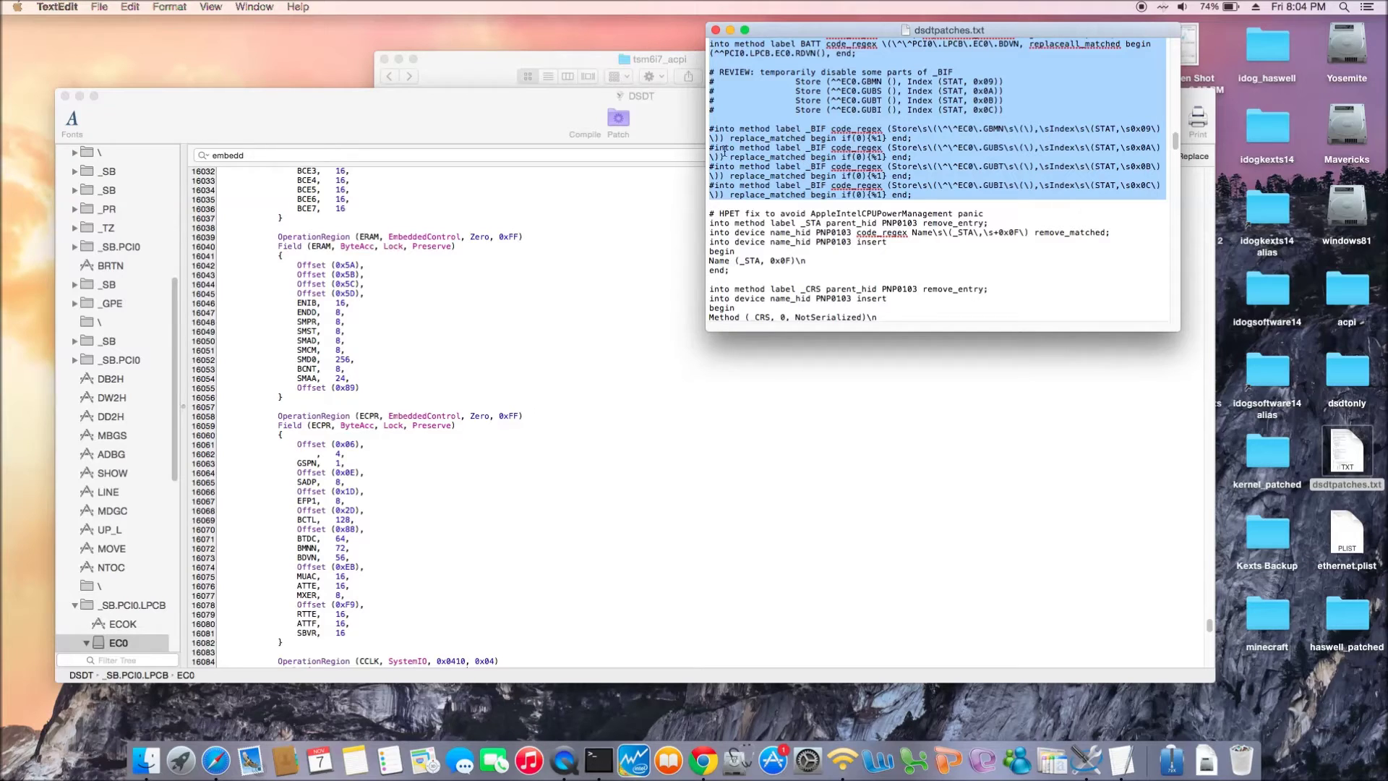
# Paste the copied patch text into the DSDT's Patch dialog, apply it, recompile the DSDT and close the Compiler Summary.
pyautogui.click(666, 134)
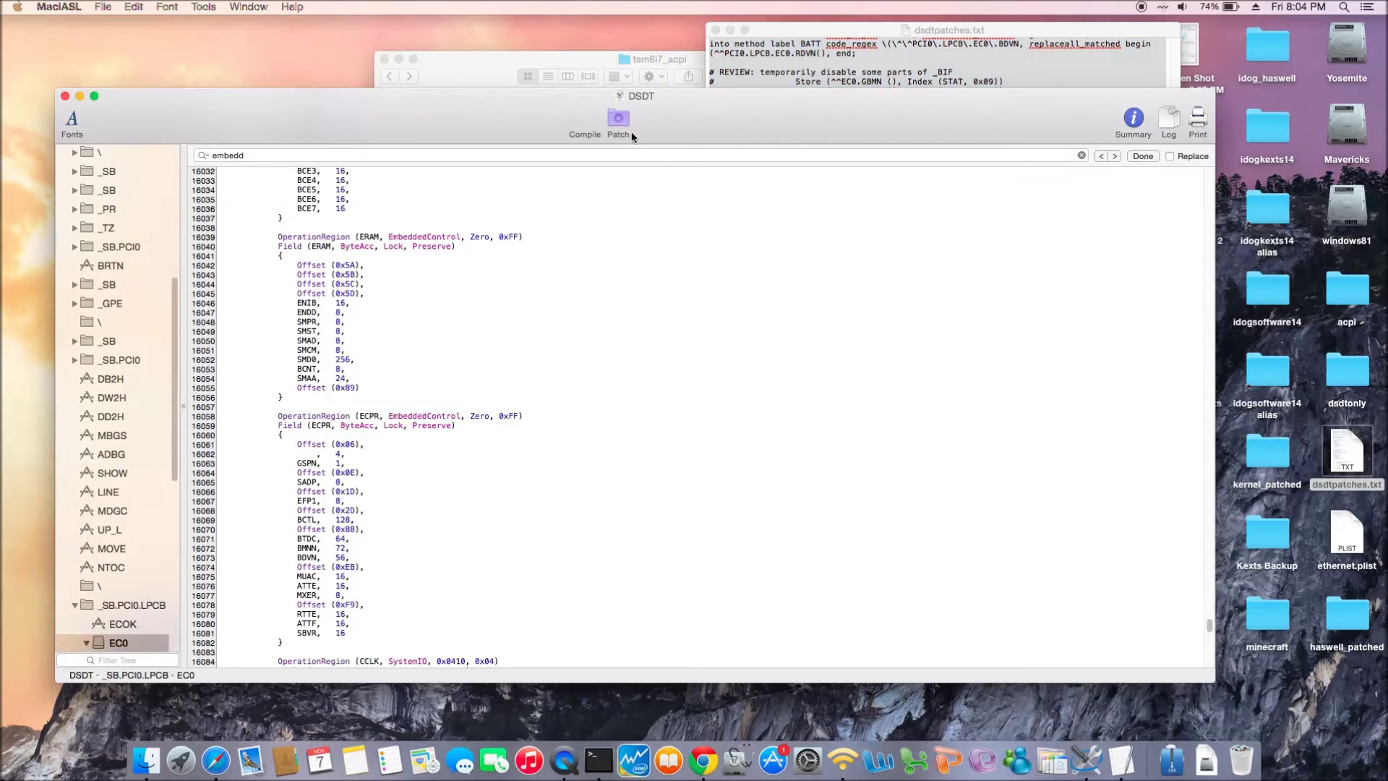
pyautogui.click(624, 126)
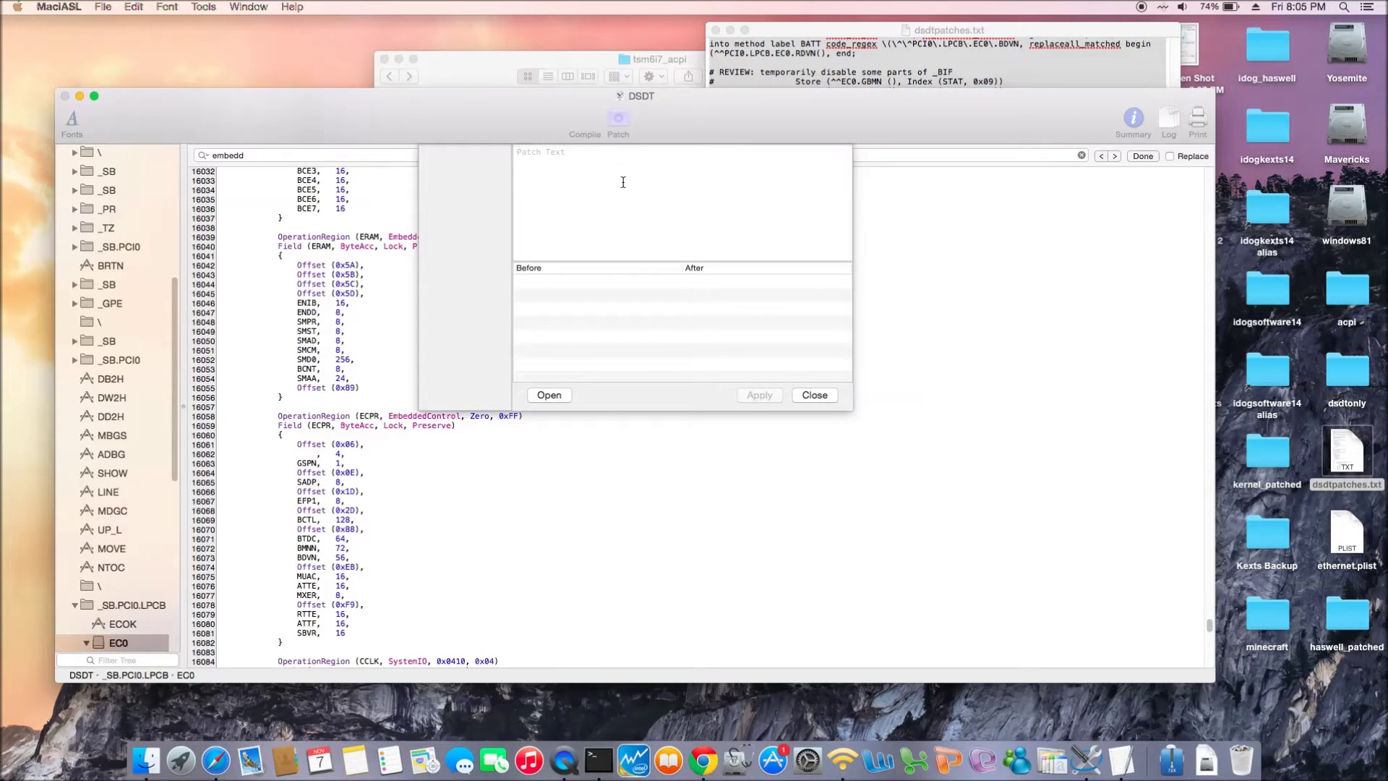
pyautogui.press('super+v')
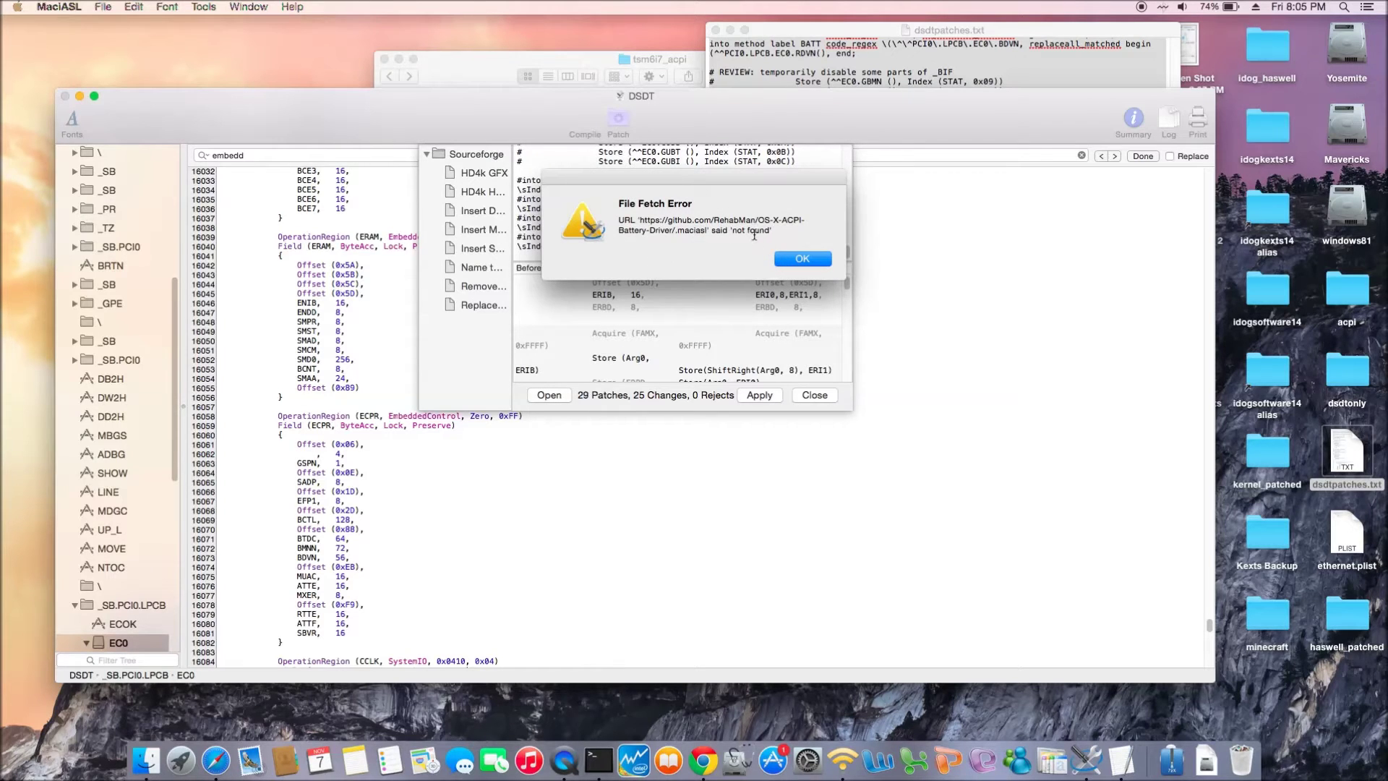
pyautogui.click(800, 260)
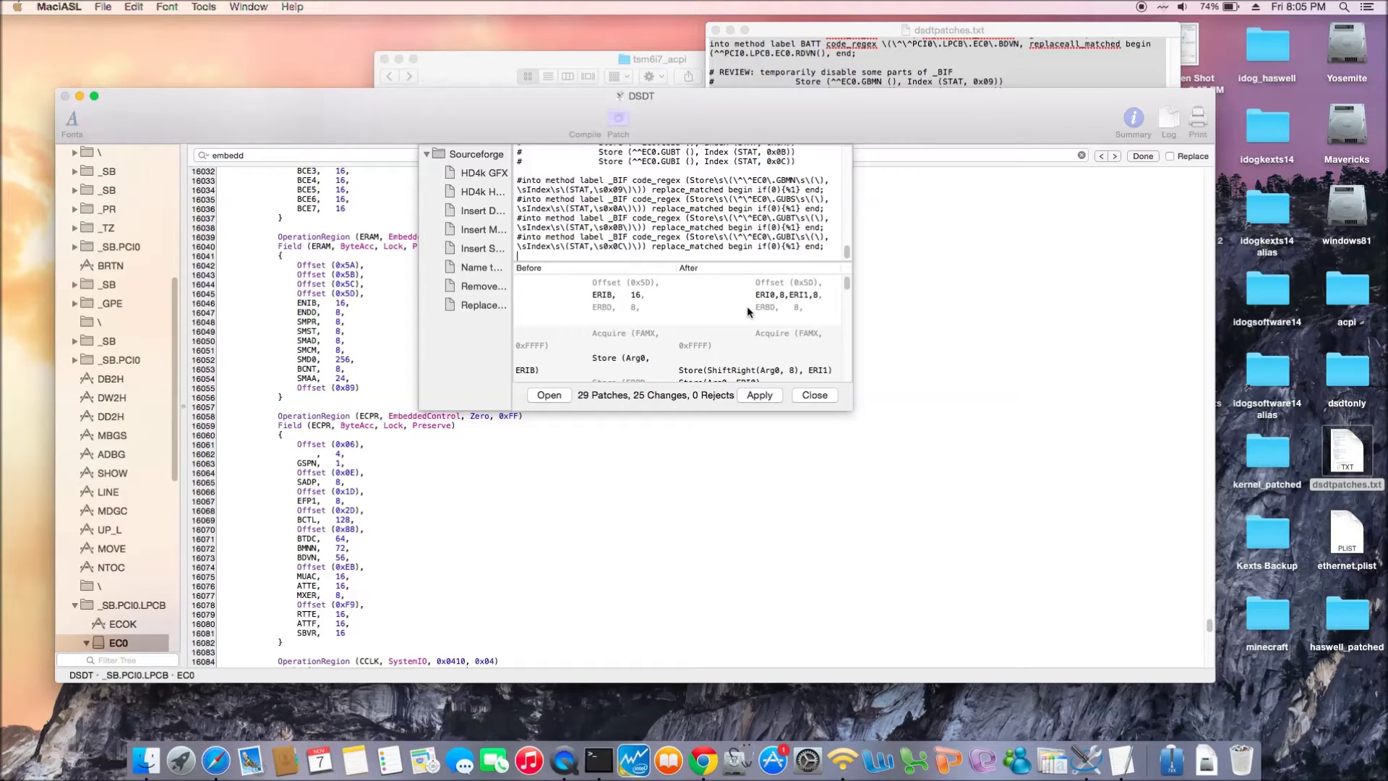
pyautogui.click(756, 397)
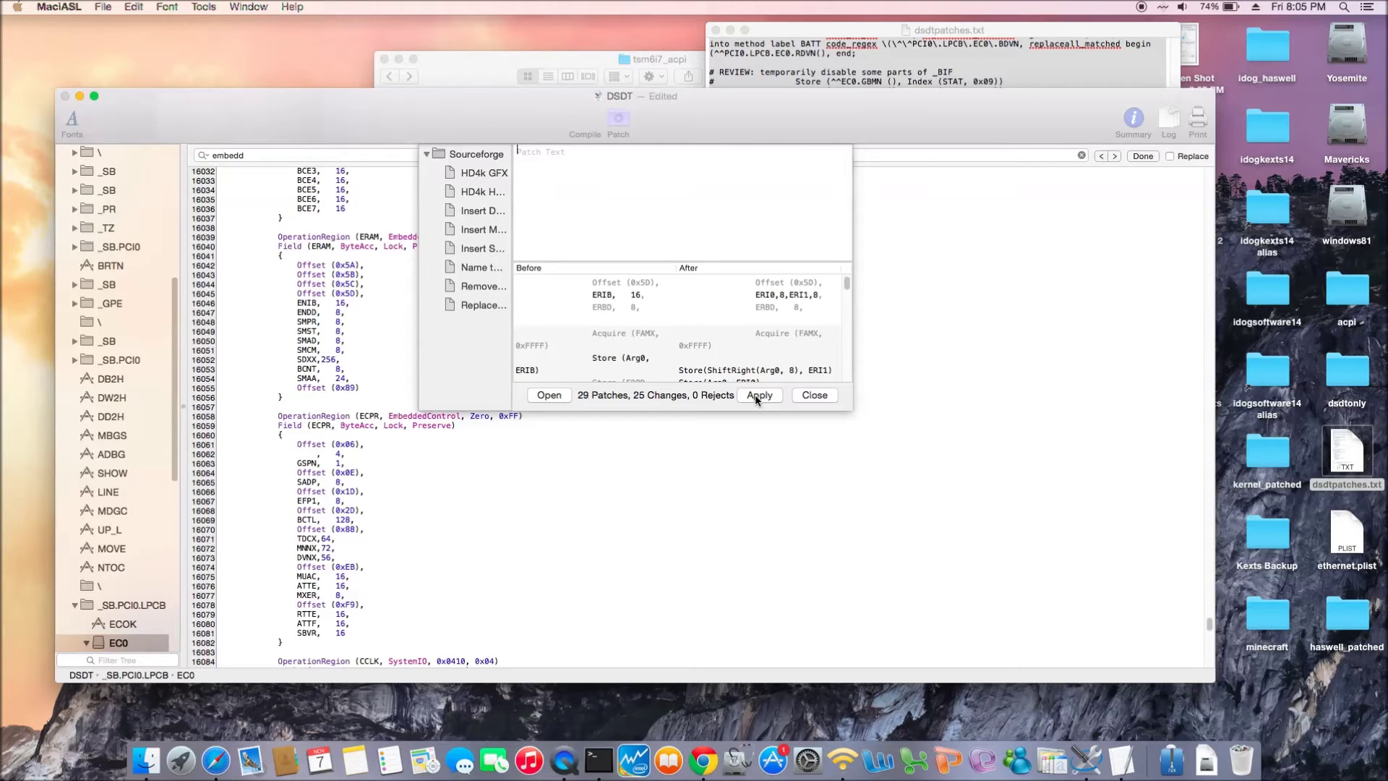
pyautogui.click(814, 396)
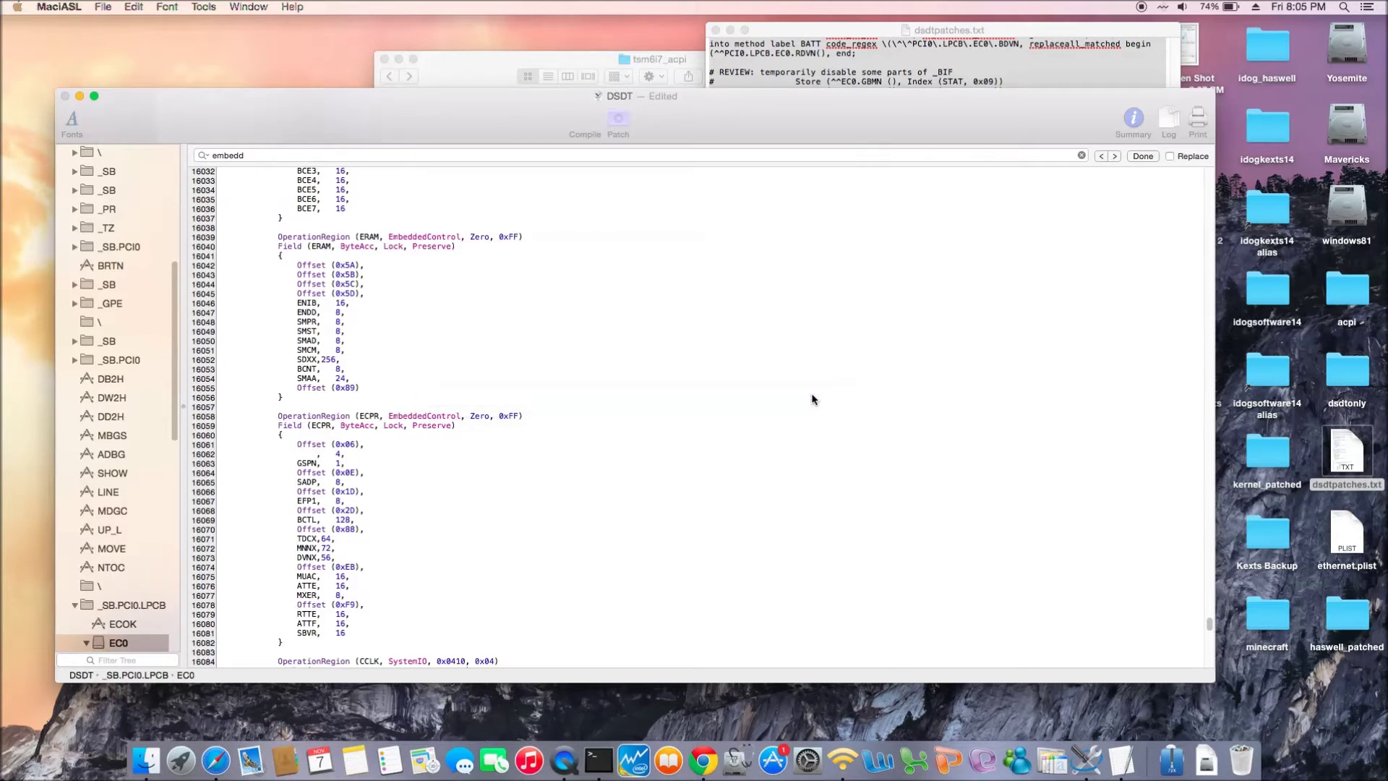
pyautogui.click(587, 134)
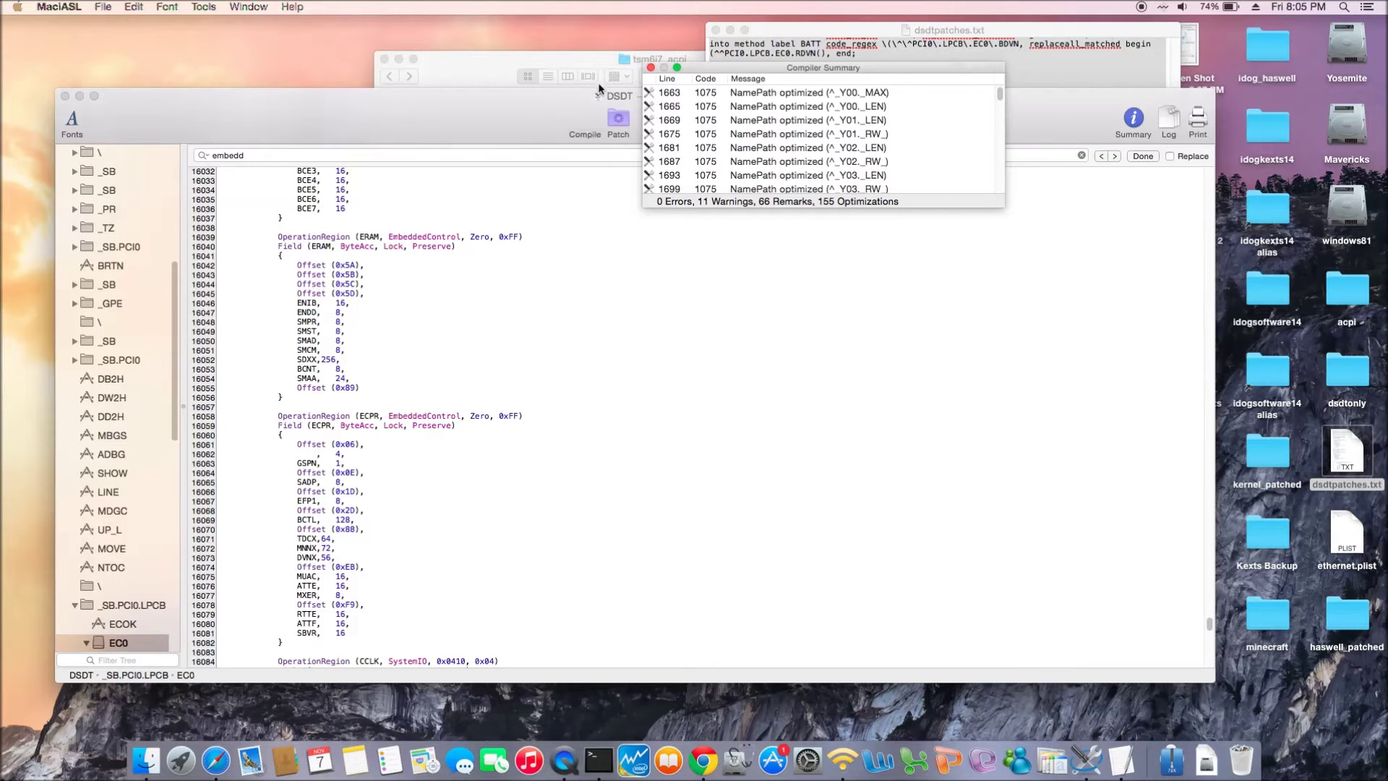
pyautogui.click(651, 67)
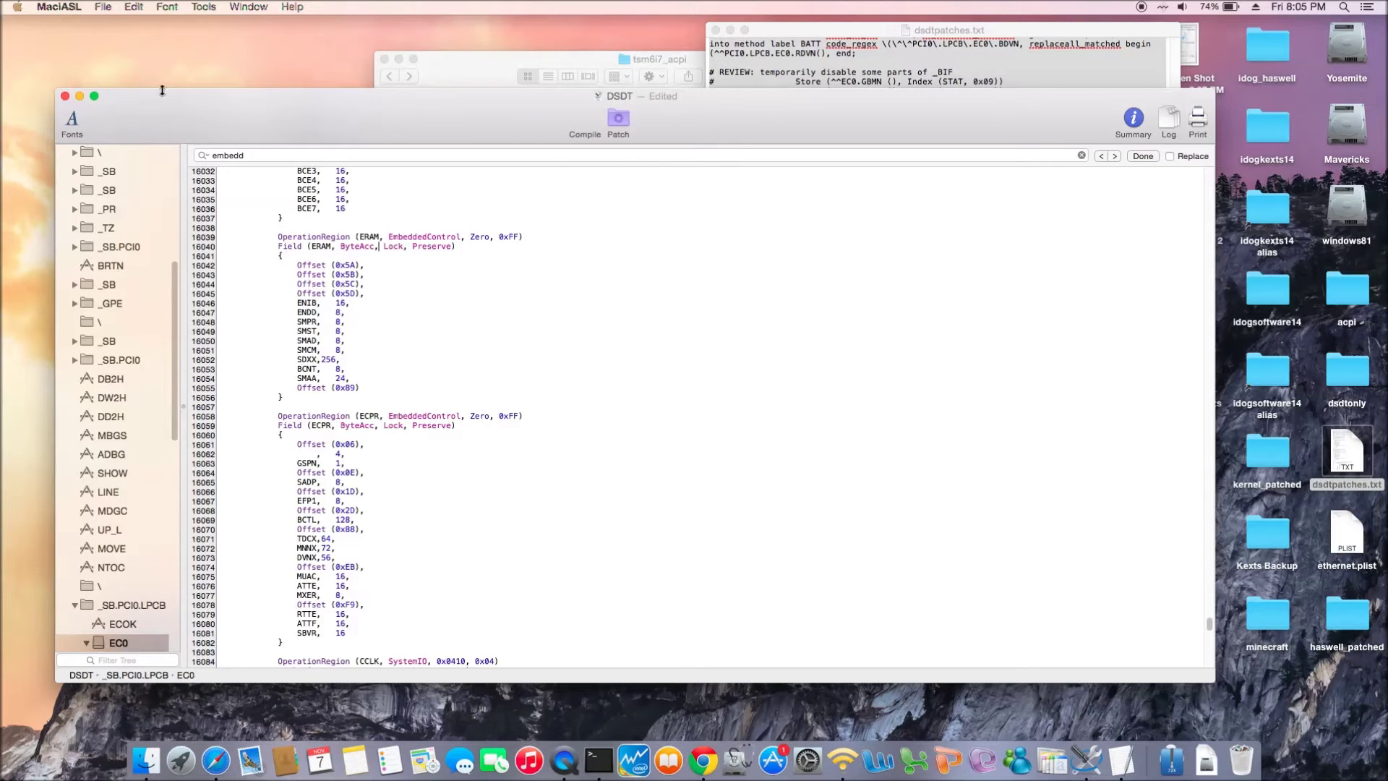
# Save the patched DSDT as DSDTbattery.dsl in the tsm6i7_acpi folder as a Disassembled ASL File.
pyautogui.click(106, 9)
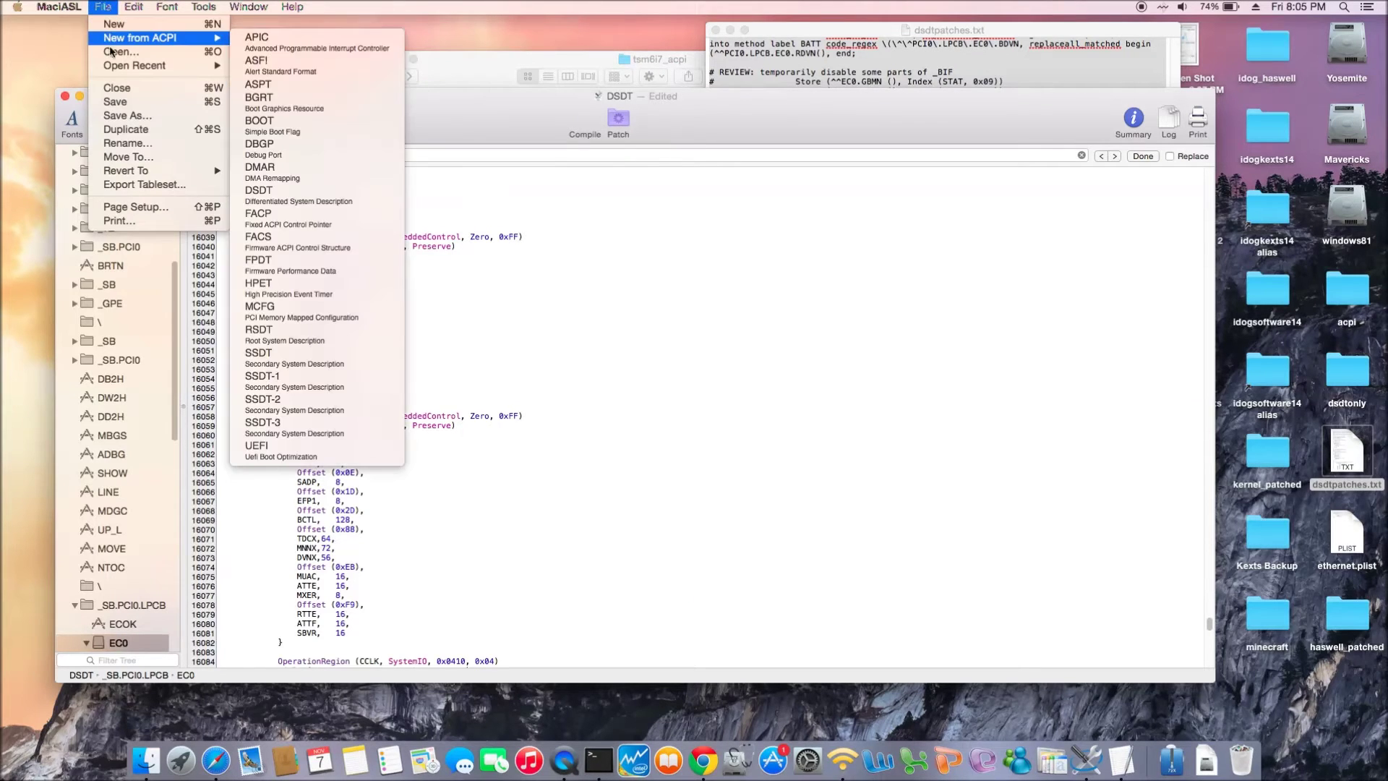
pyautogui.click(123, 114)
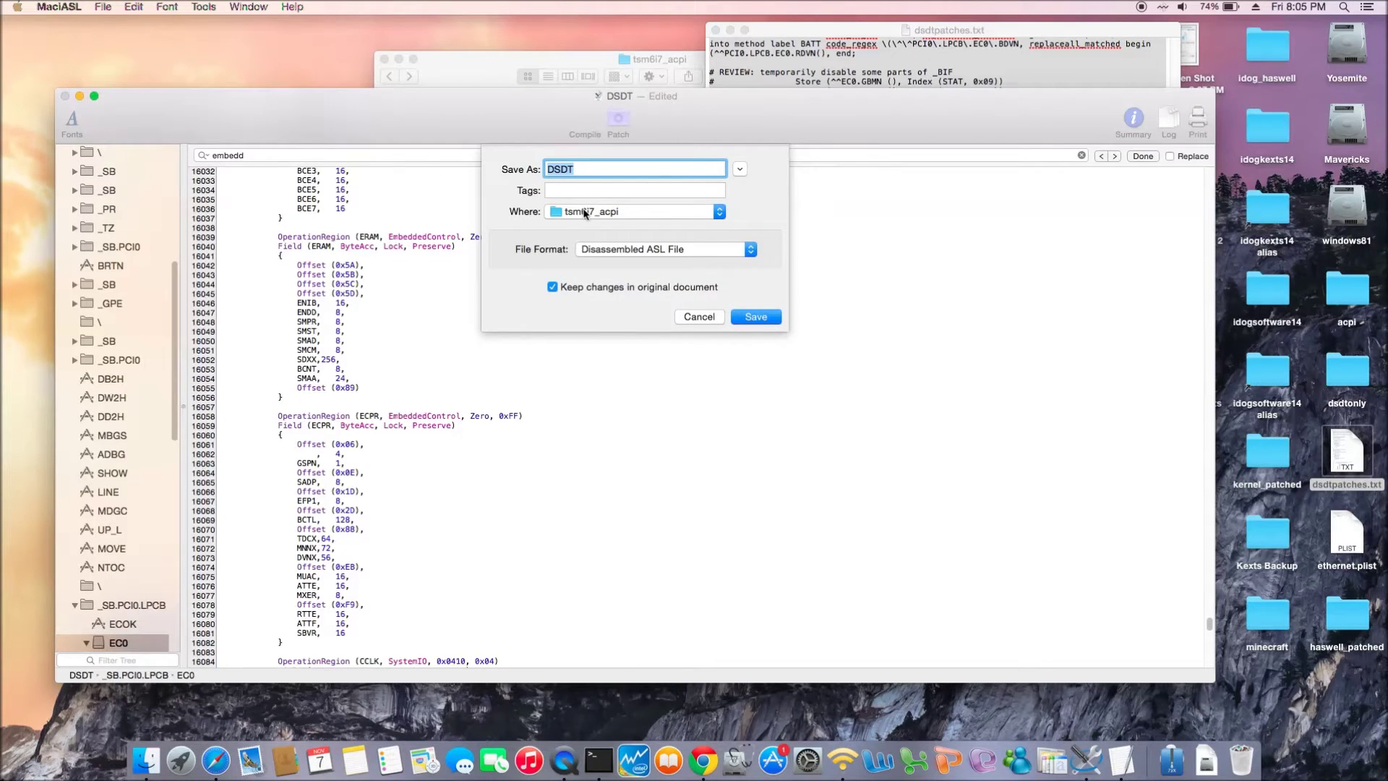
pyautogui.click(581, 169)
pyautogui.write('battery.dsl')
pyautogui.click(755, 316)
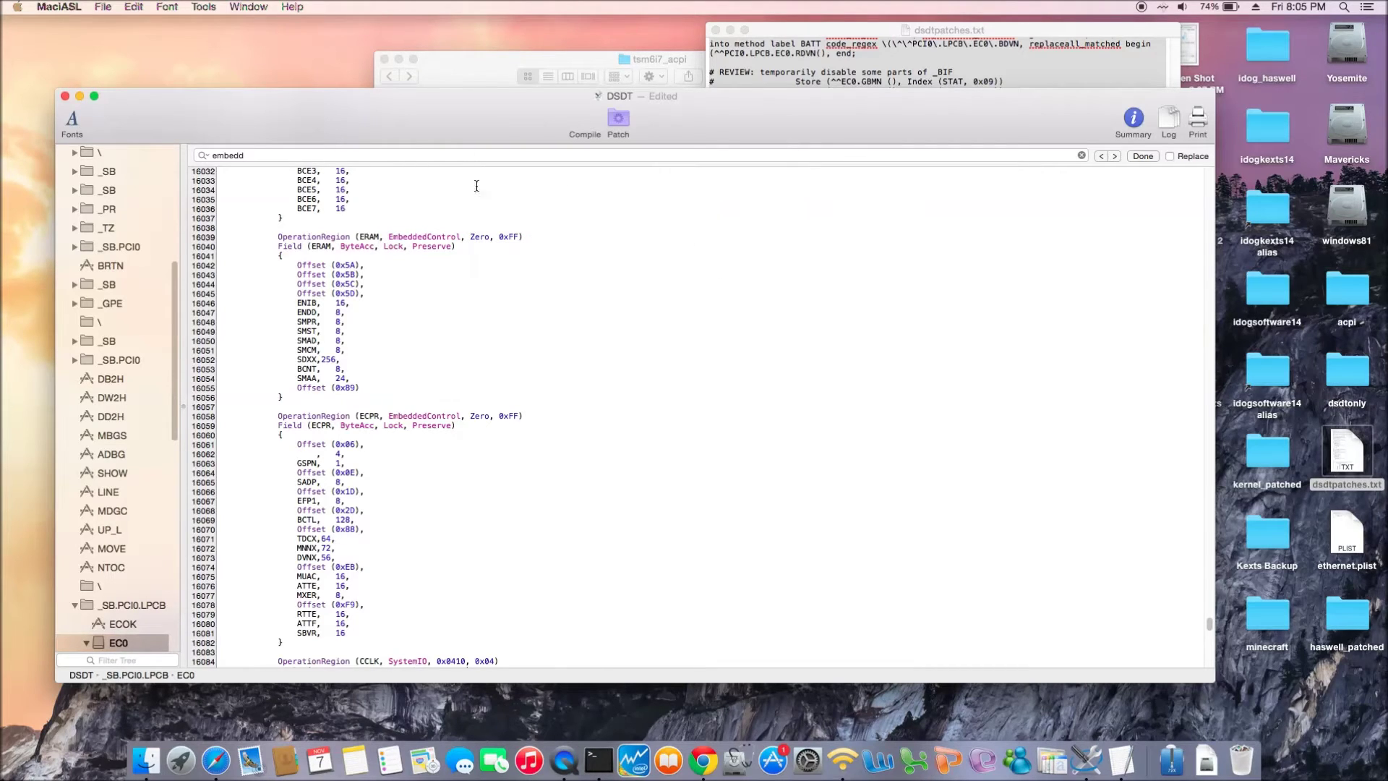
# Save the battery-patched DSDT also as DSDTbattery.aml in ACPI Machine Language Binary format and close its window.
pyautogui.click(104, 7)
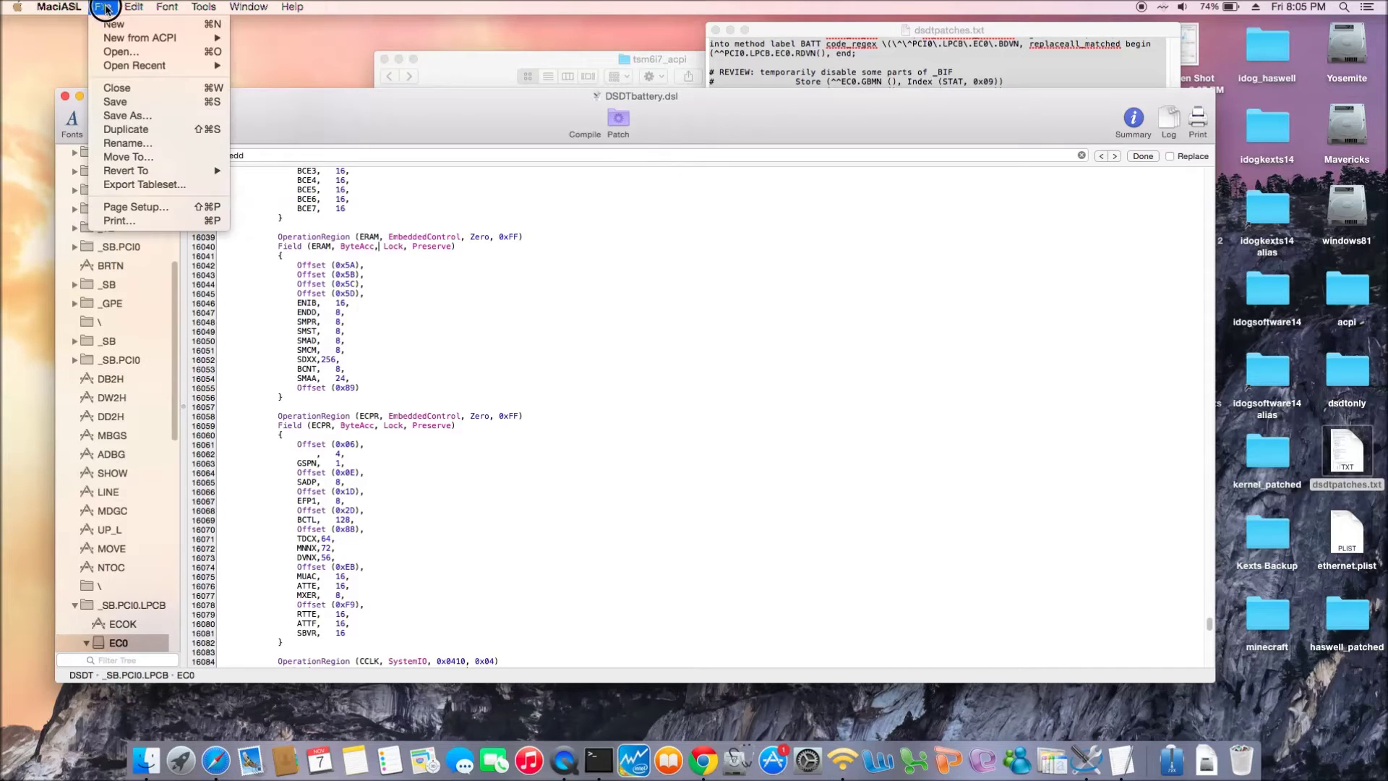
pyautogui.click(128, 115)
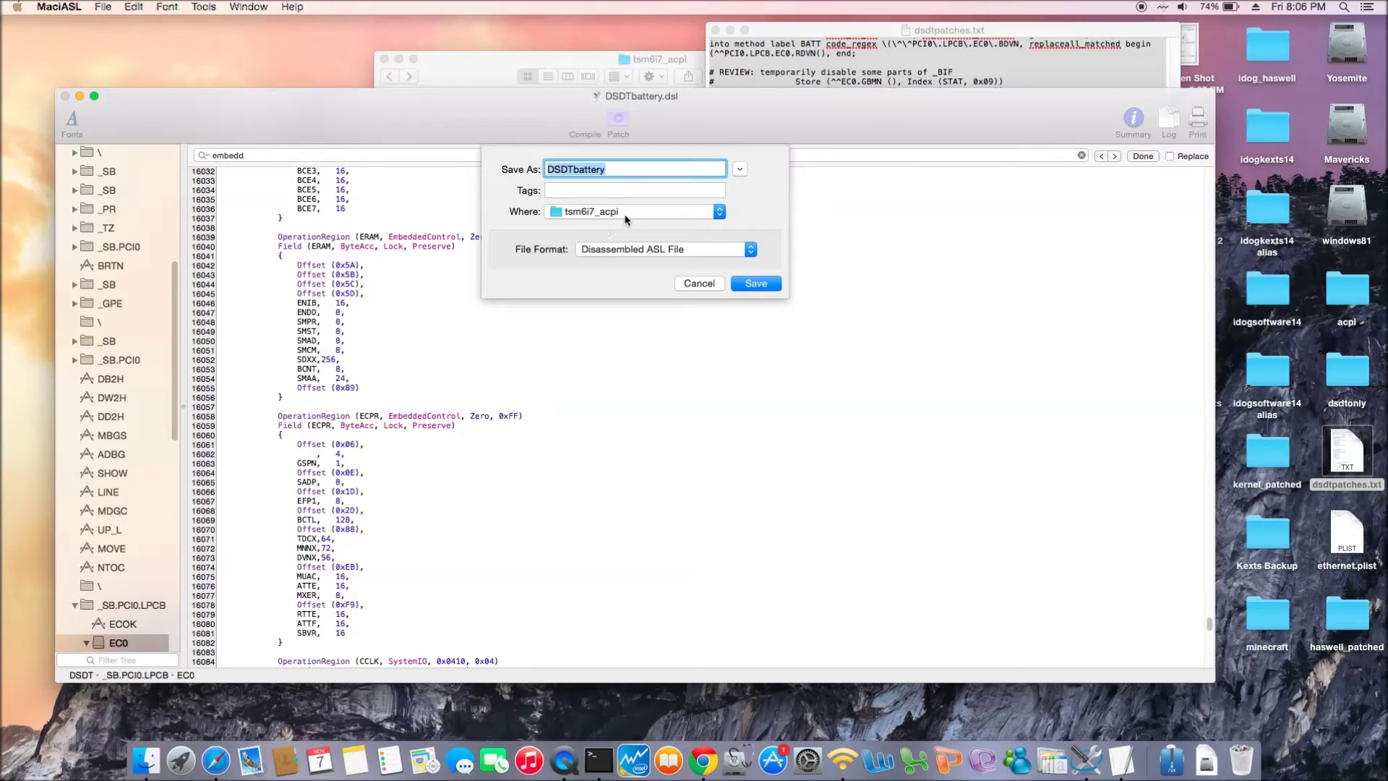
pyautogui.click(641, 248)
pyautogui.click(636, 263)
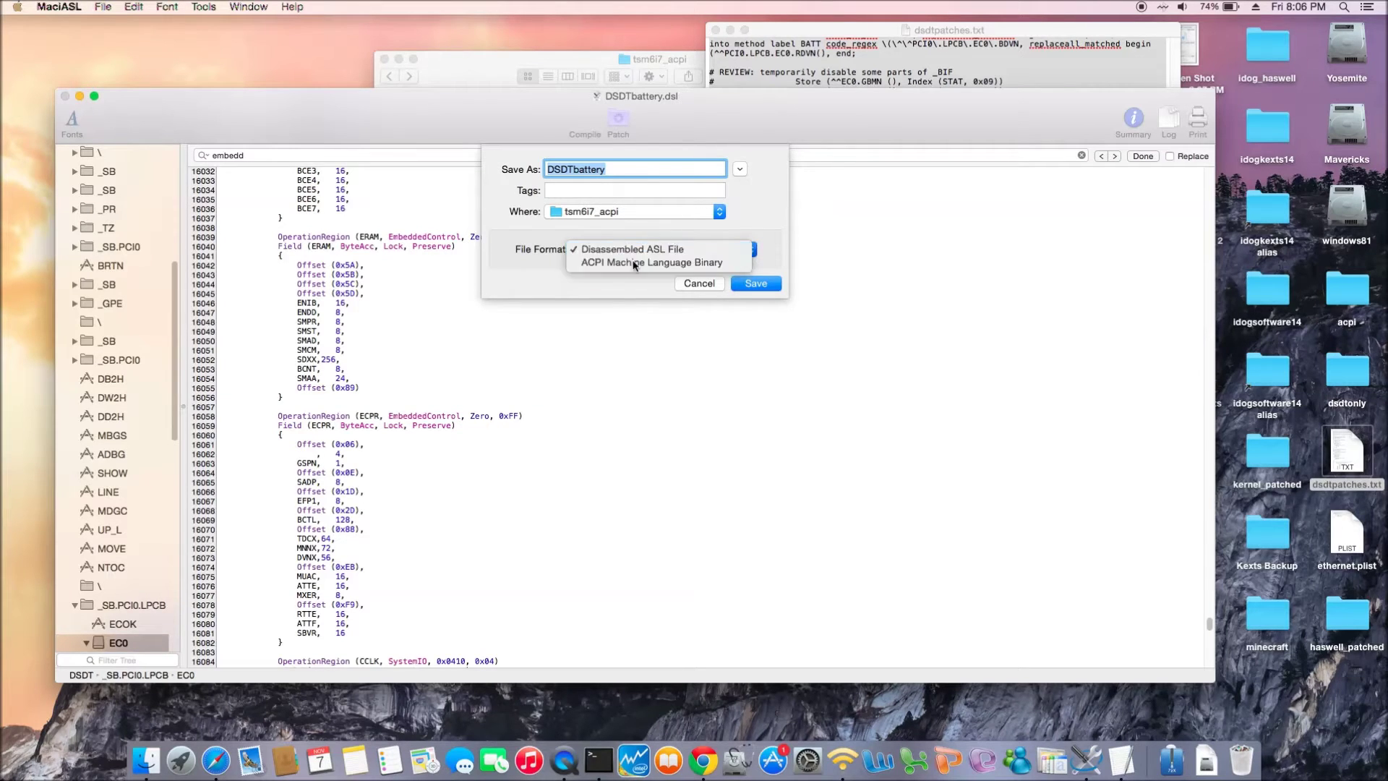
pyautogui.click(614, 172)
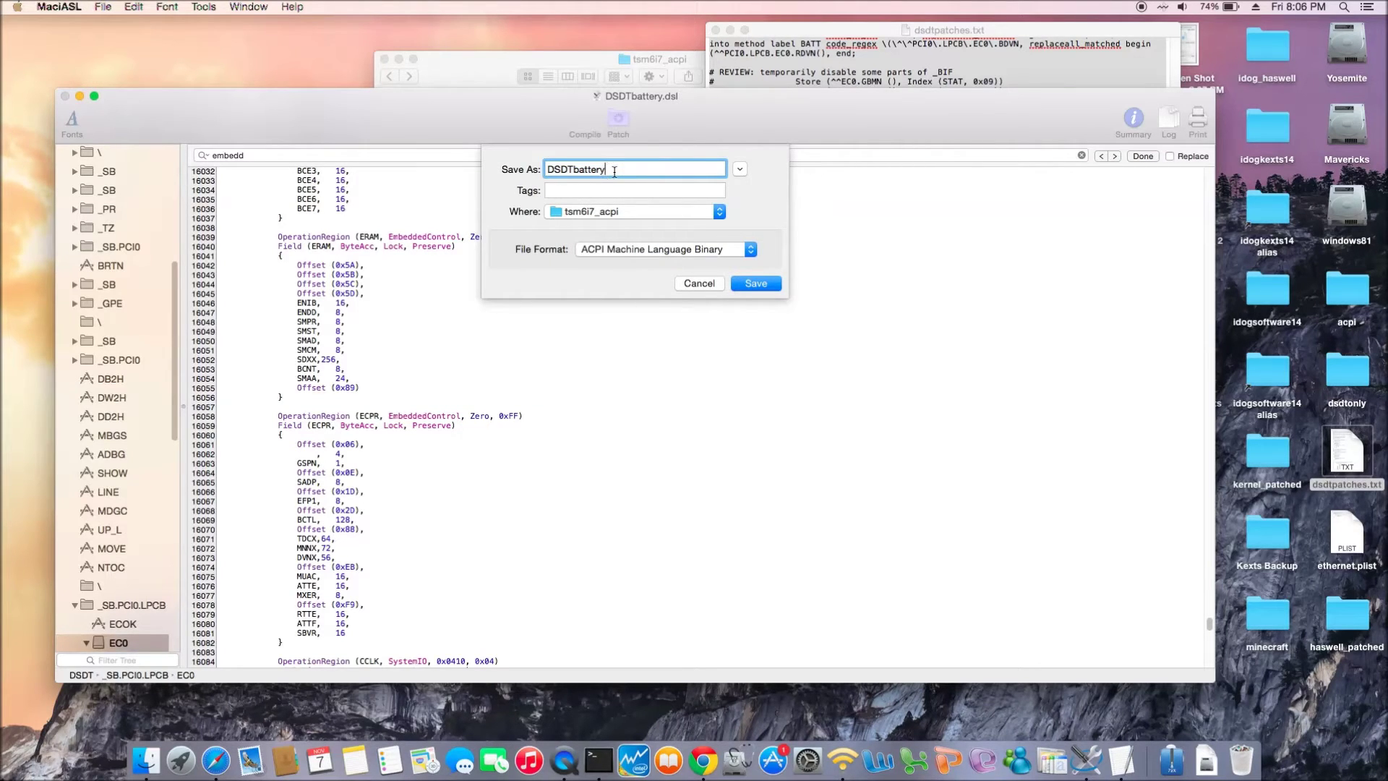
pyautogui.write('.aml')
pyautogui.click(754, 284)
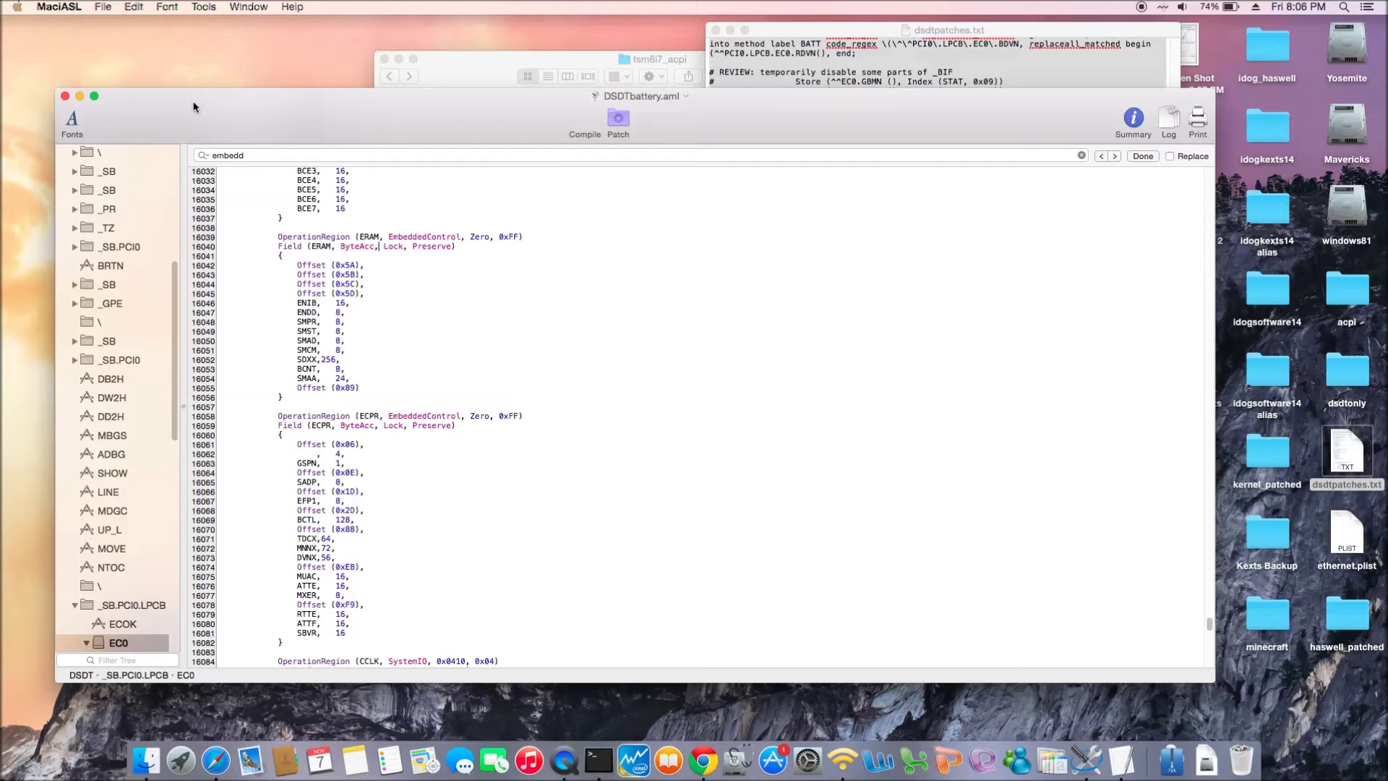
pyautogui.click(65, 95)
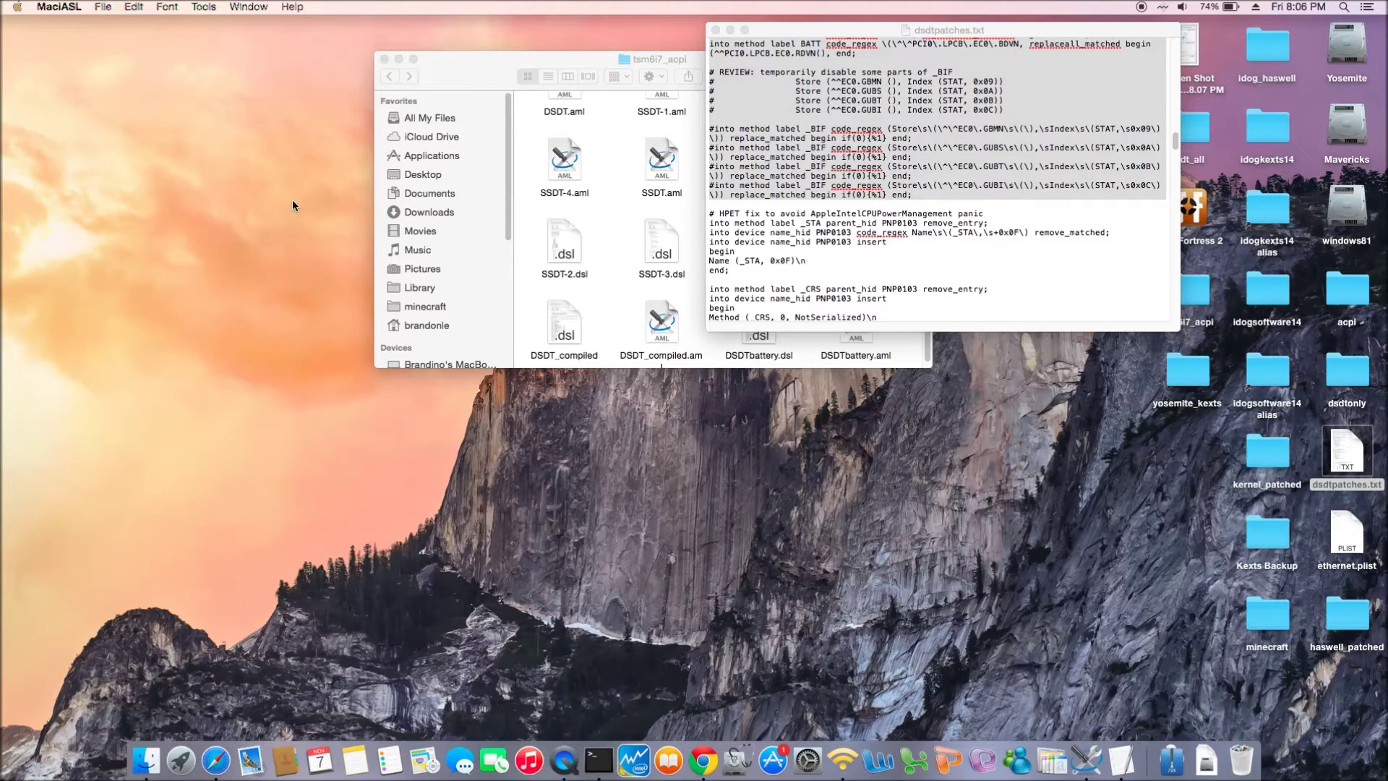
# Reopen the DSDT disassembled source file from the tsm6i7_acpi folder.
pyautogui.click(482, 60)
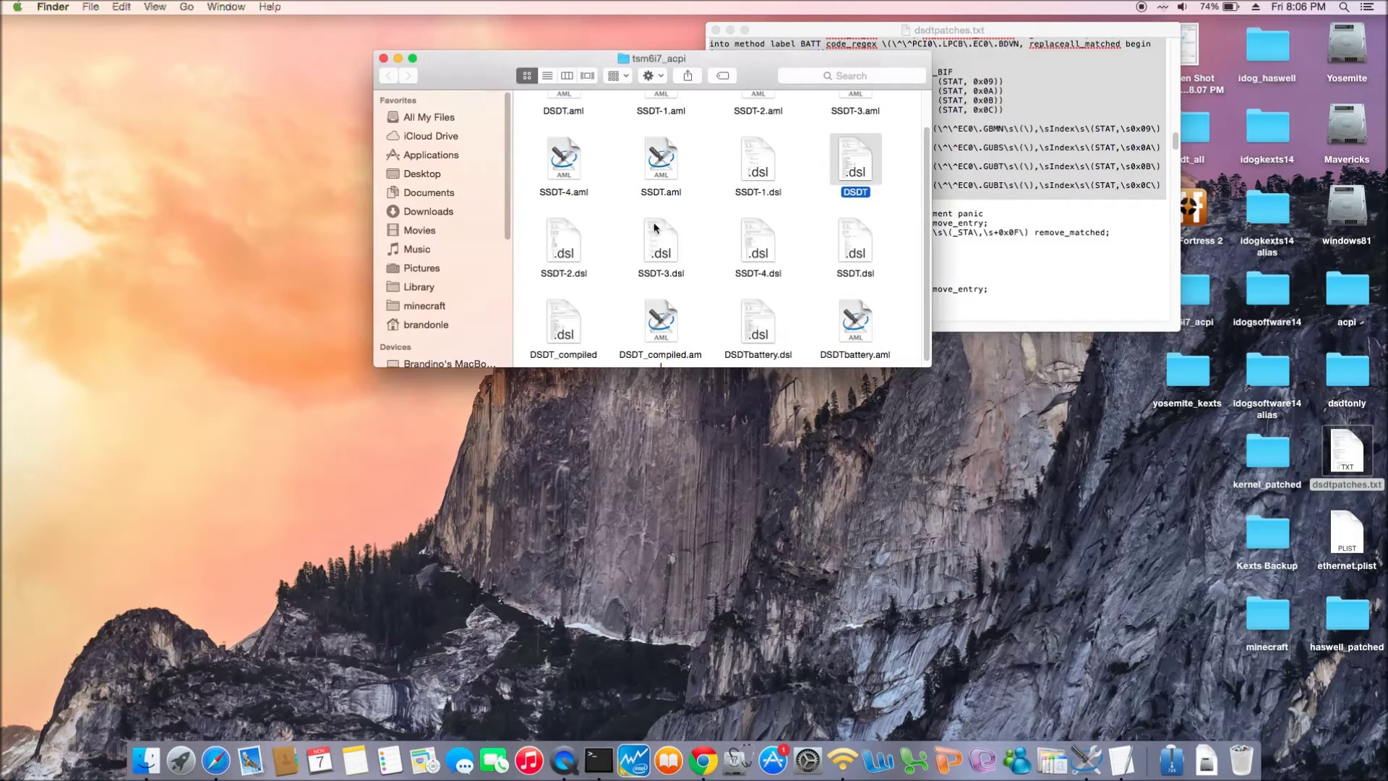
pyautogui.scroll(2, 700, 271)
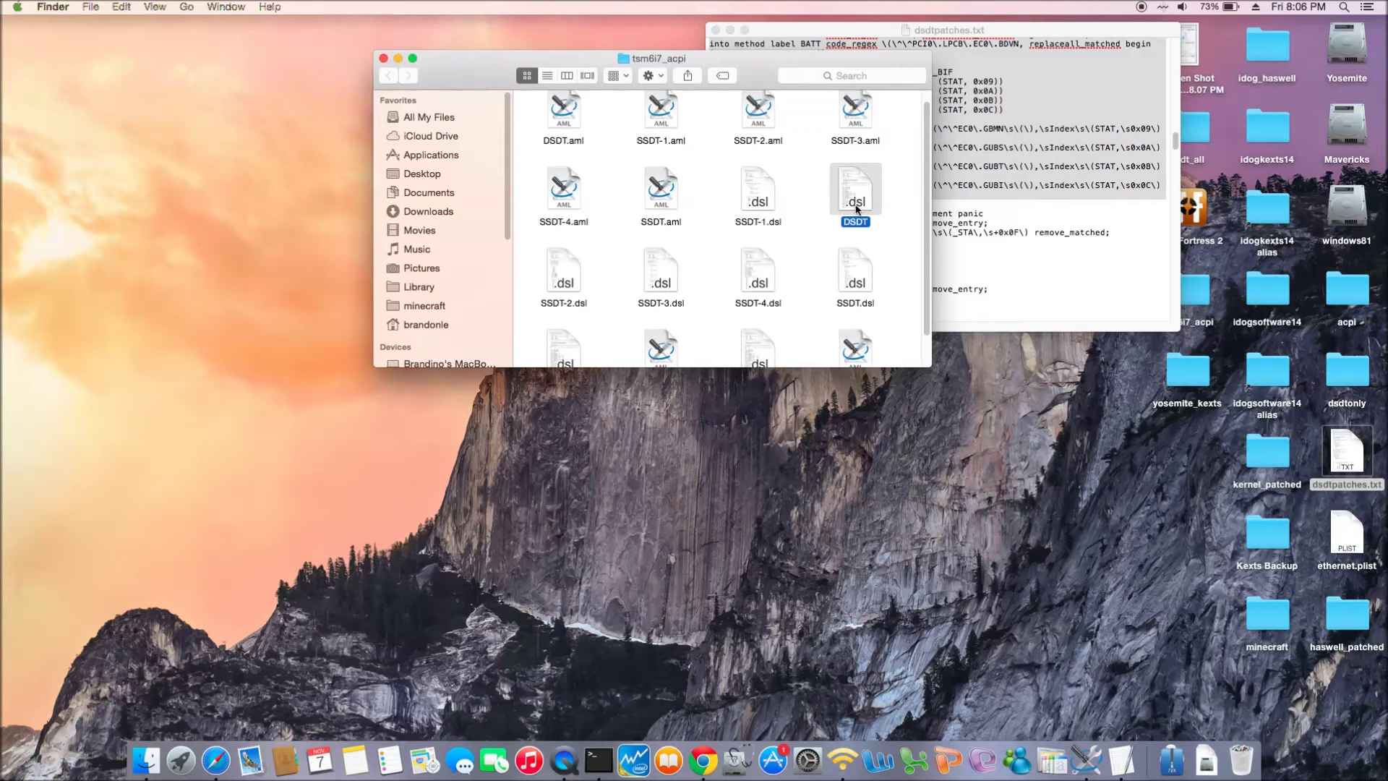
pyautogui.doubleClick(856, 209)
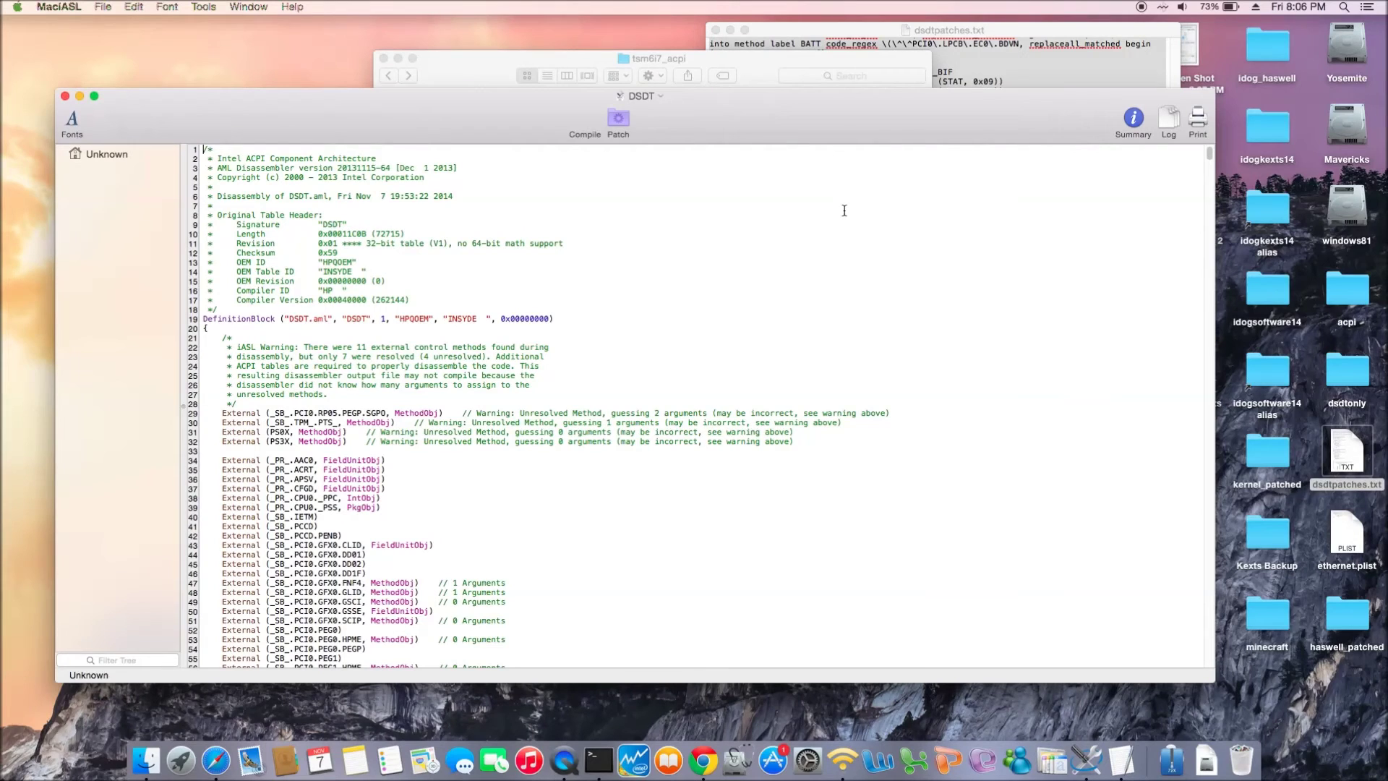
# Copy the HPET fix patch in dsdtpatches.txt, from its "# HPET fix" comment through the end of the _CRS insert block.
pyautogui.click(964, 47)
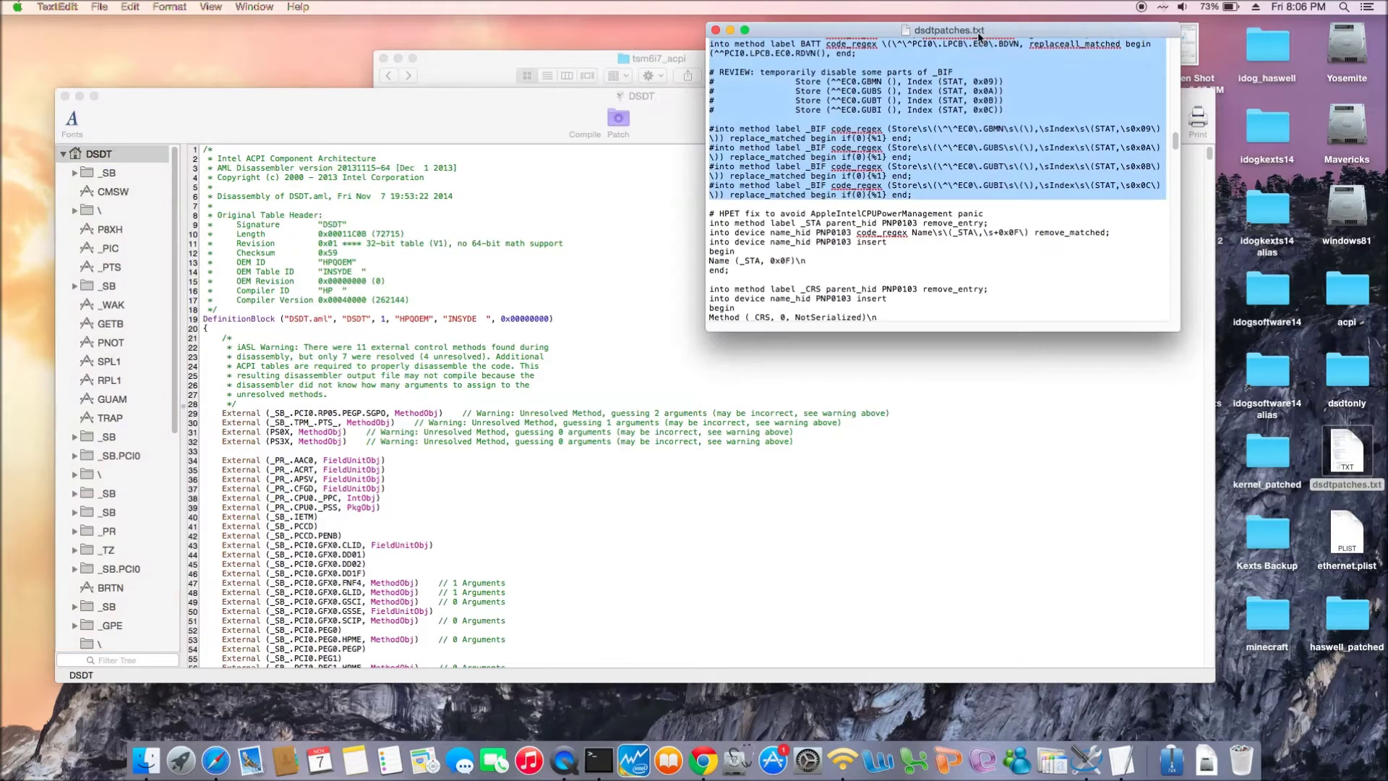
pyautogui.click(710, 212)
pyautogui.click(710, 213)
pyautogui.moveTo(711, 213); pyautogui.dragTo(773, 267)
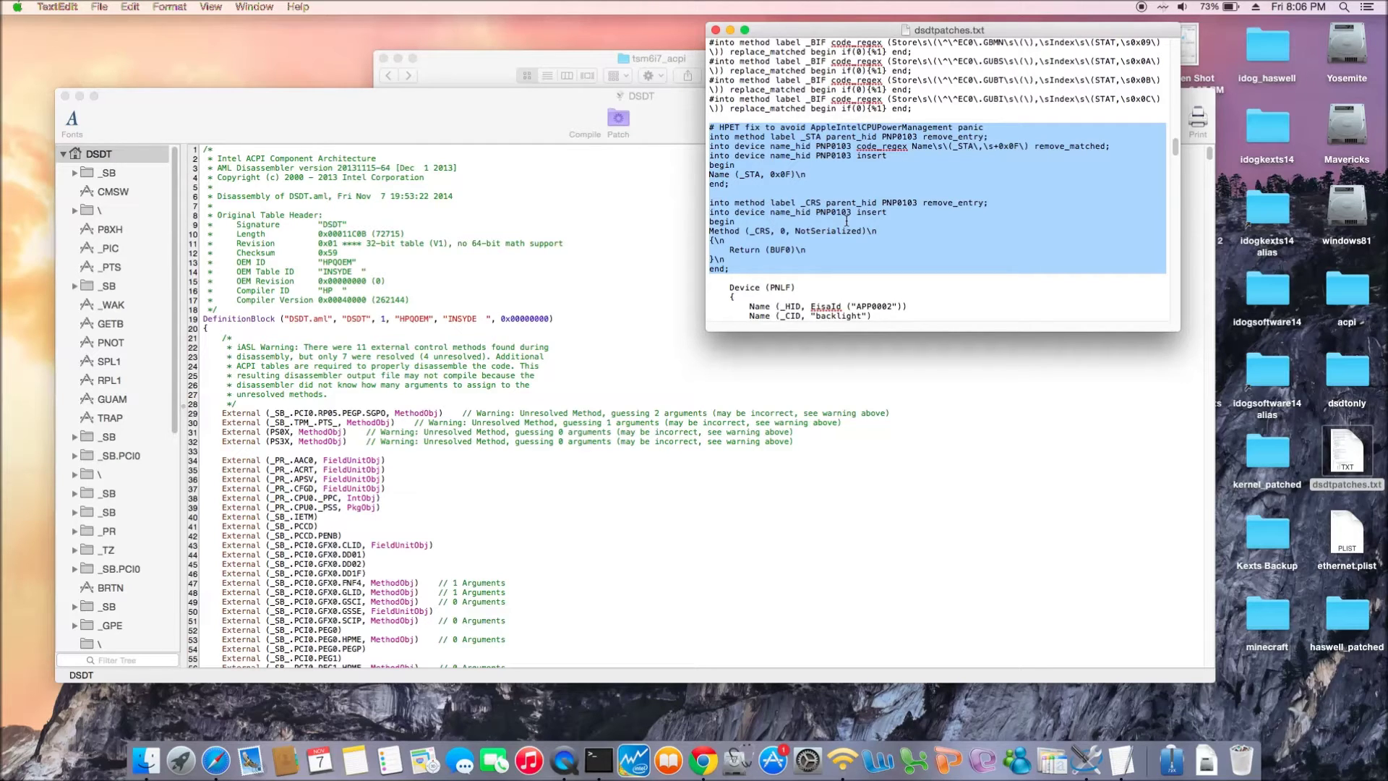
pyautogui.press('super+c')
# Apply the copied HPET fix to the DSDT as patch text, then recompile and close the Compiler Summary.
pyautogui.click(510, 124)
pyautogui.click(618, 119)
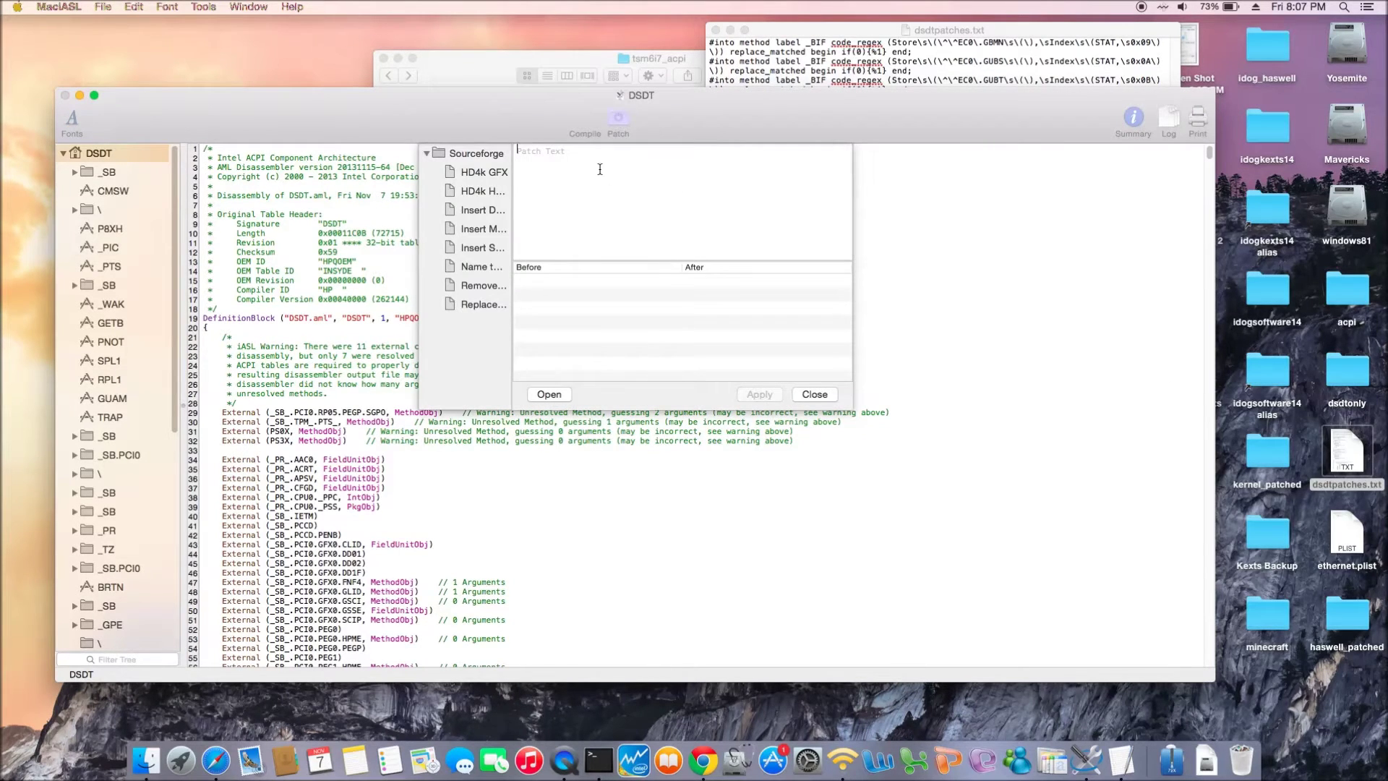
pyautogui.press('super+v')
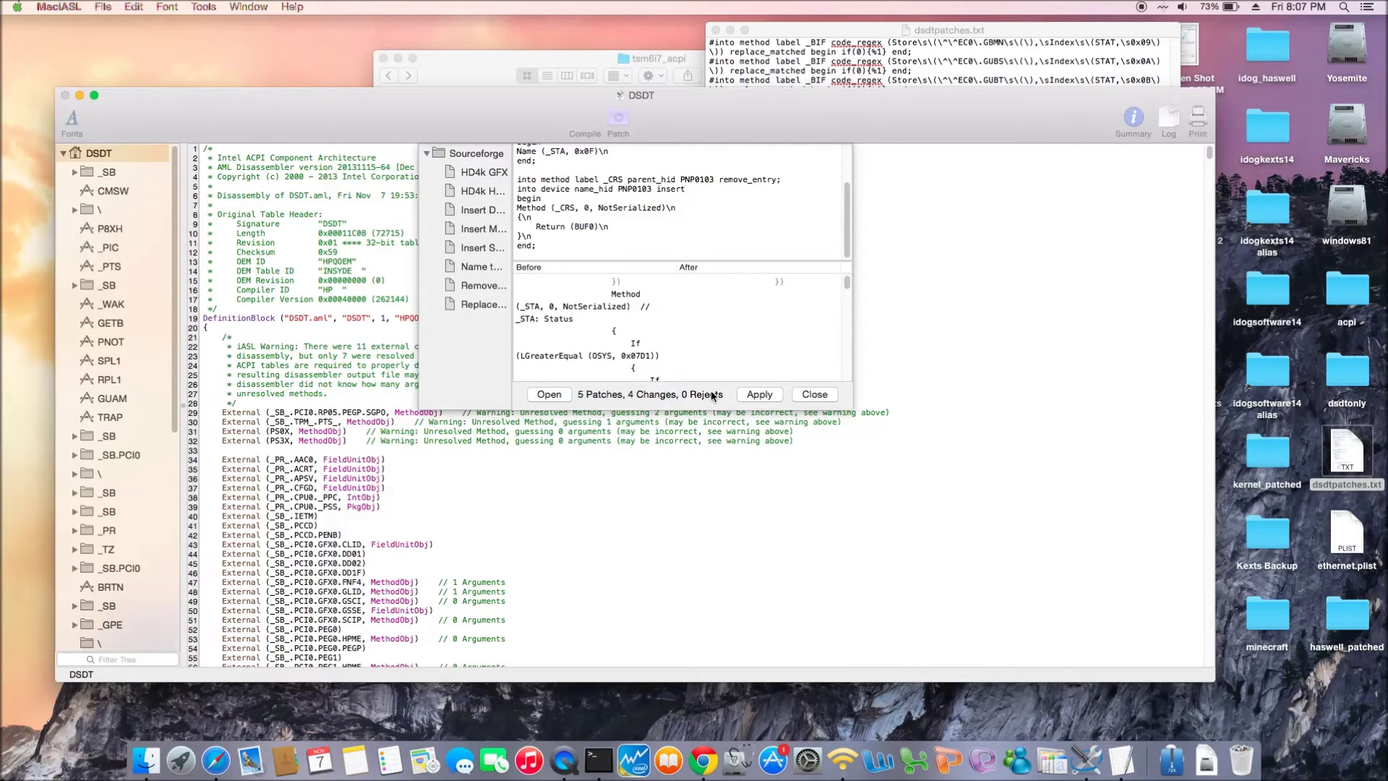
pyautogui.click(759, 395)
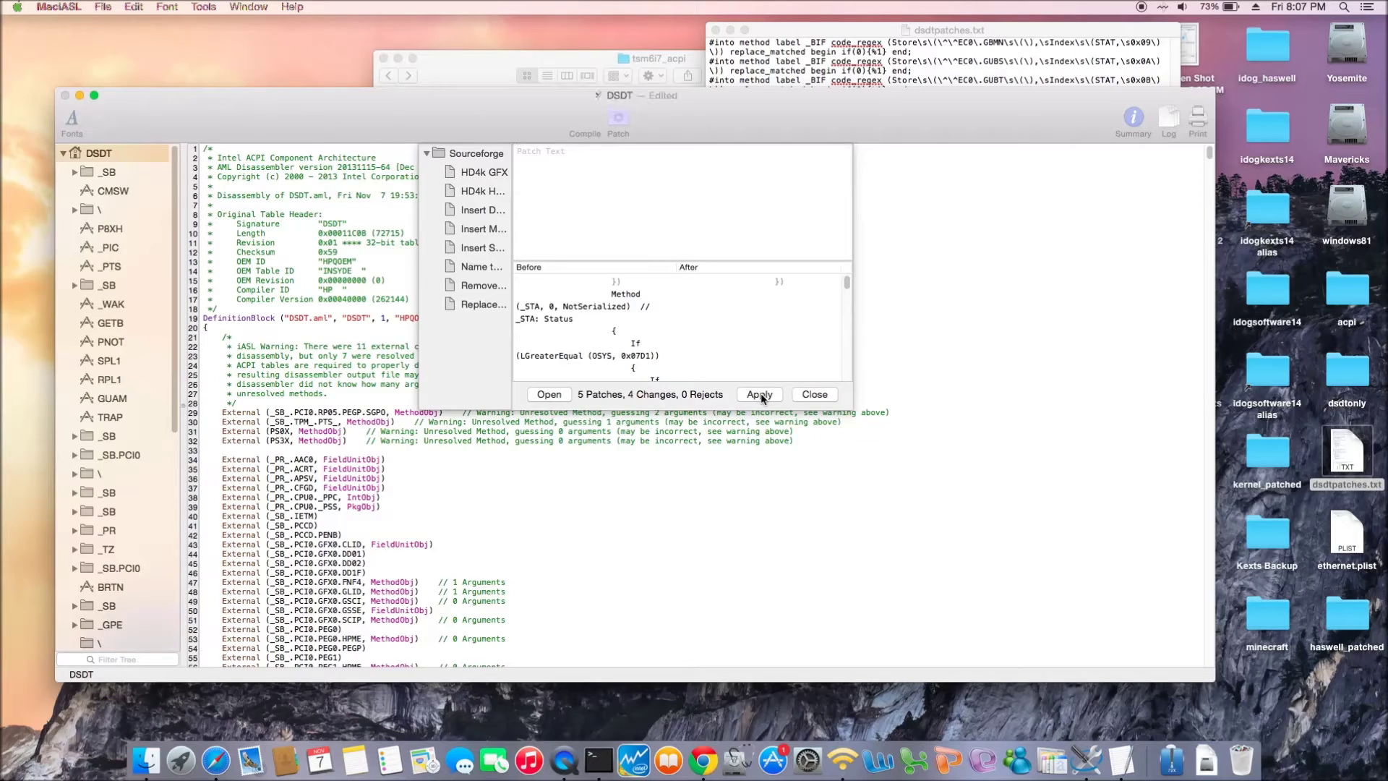
pyautogui.click(811, 395)
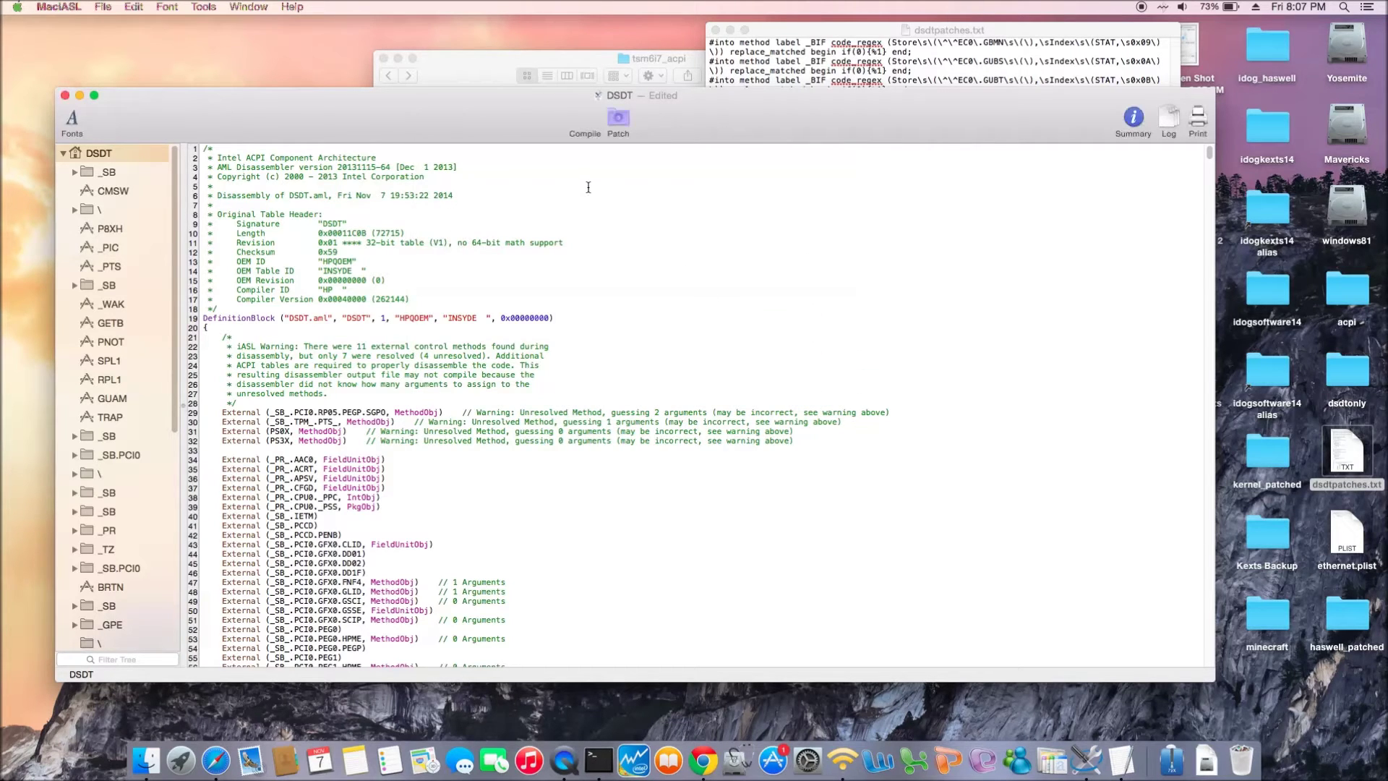
pyautogui.click(587, 134)
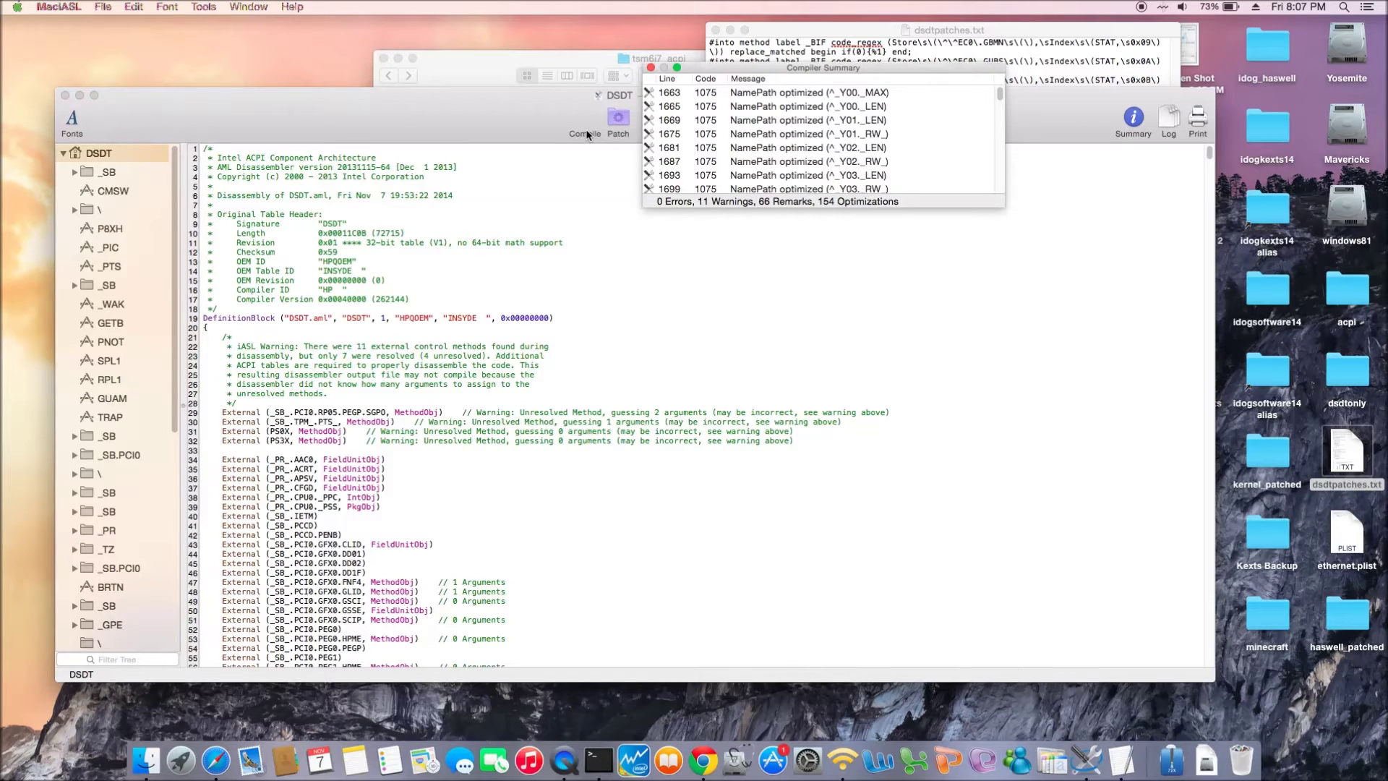
pyautogui.click(651, 67)
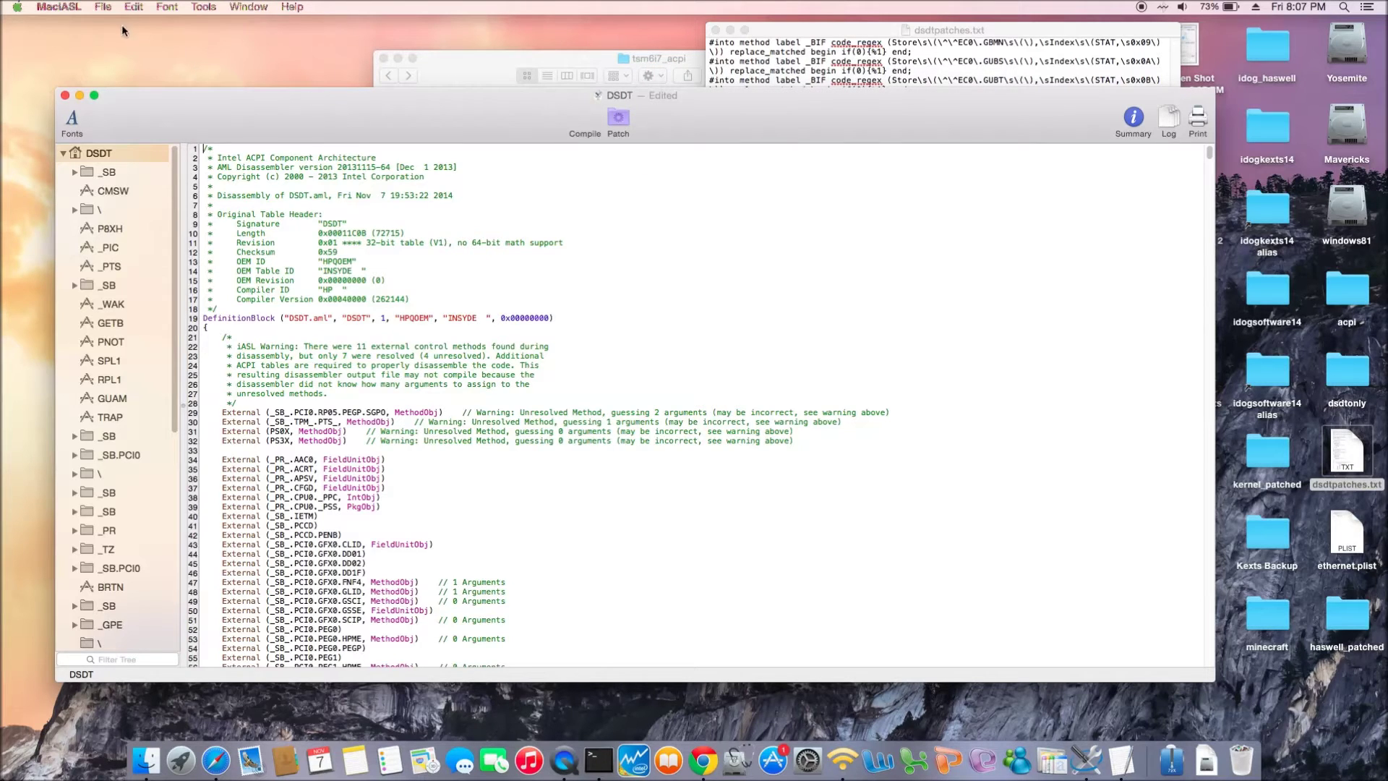
# Save the HPET-patched DSDT as DSDTbatteryhpet.dsl in the tsm6i7_acpi folder as a Disassembled ASL File.
pyautogui.click(103, 7)
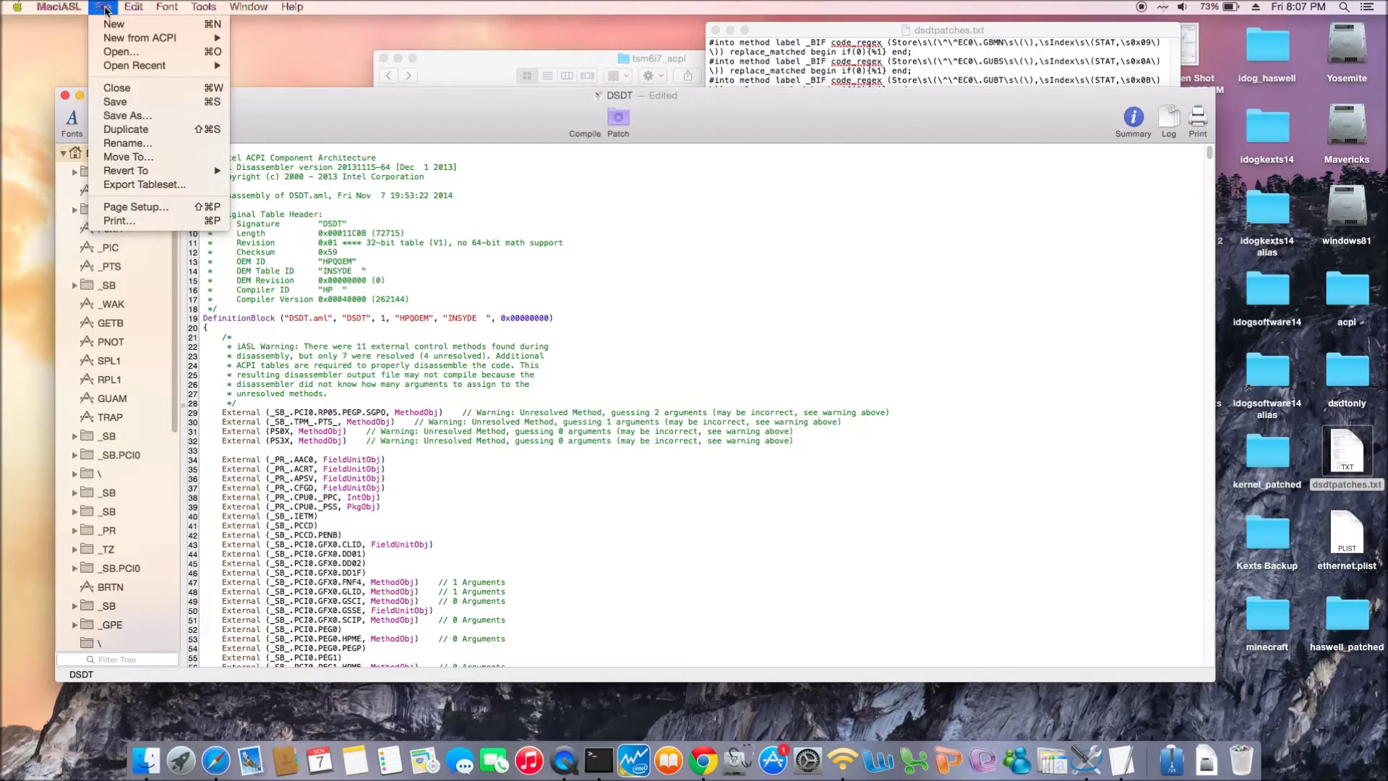
pyautogui.click(127, 116)
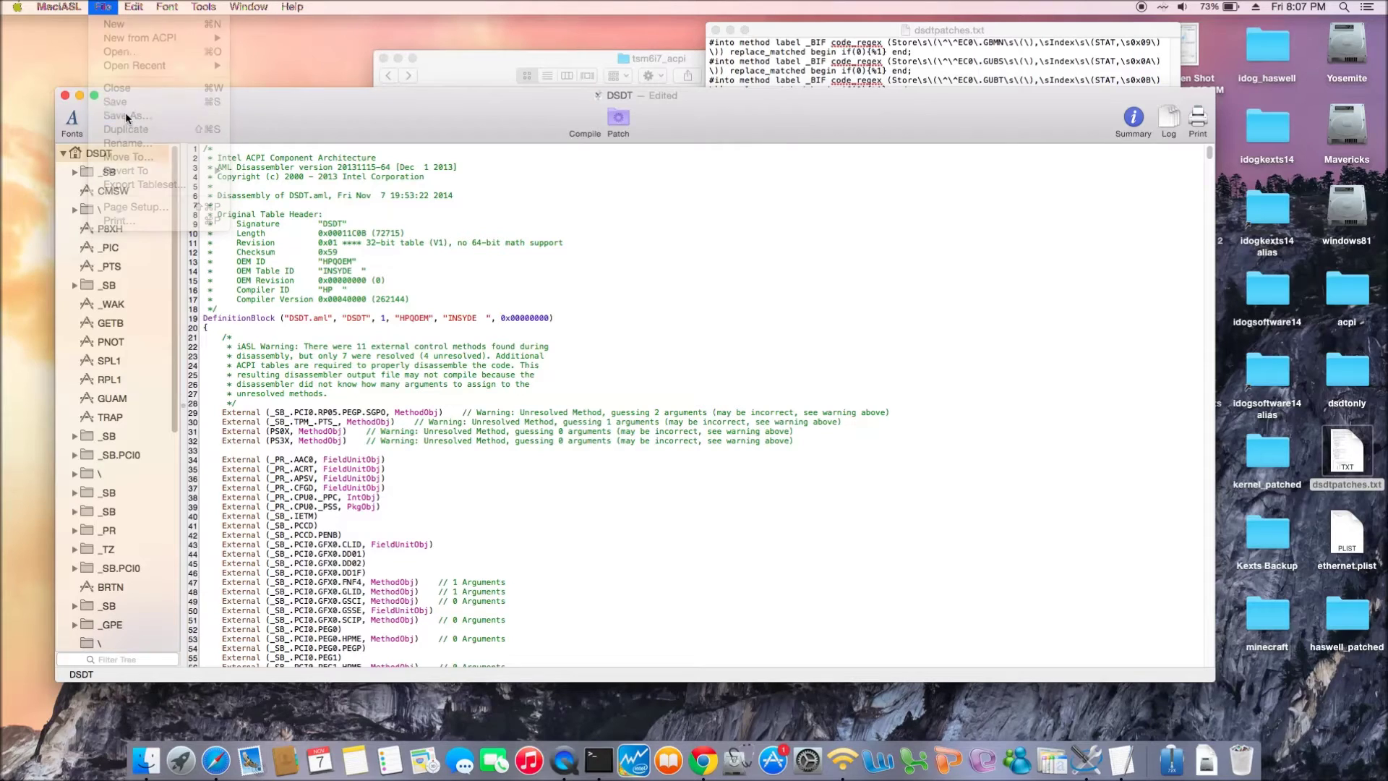
pyautogui.click(584, 166)
pyautogui.write('battery')
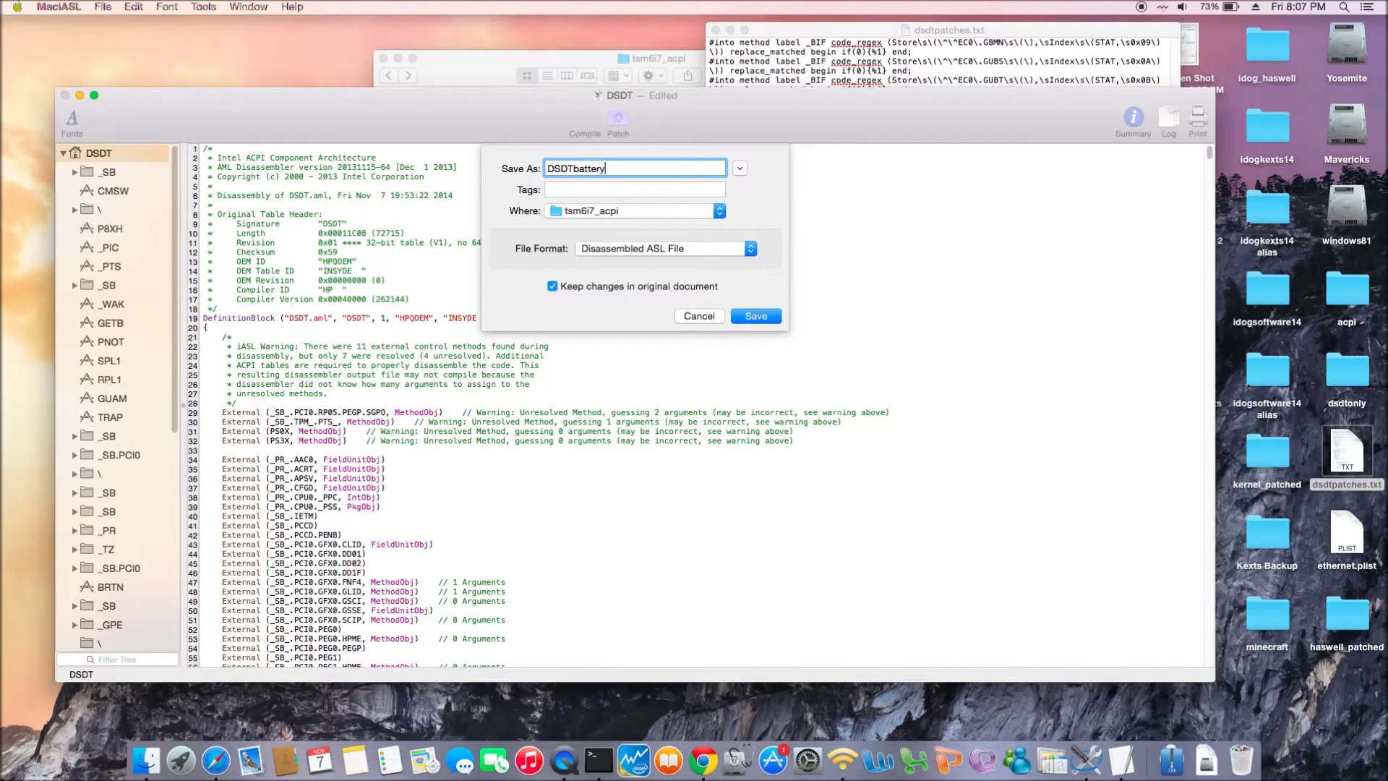
pyautogui.write('hpet.dsl')
pyautogui.click(746, 315)
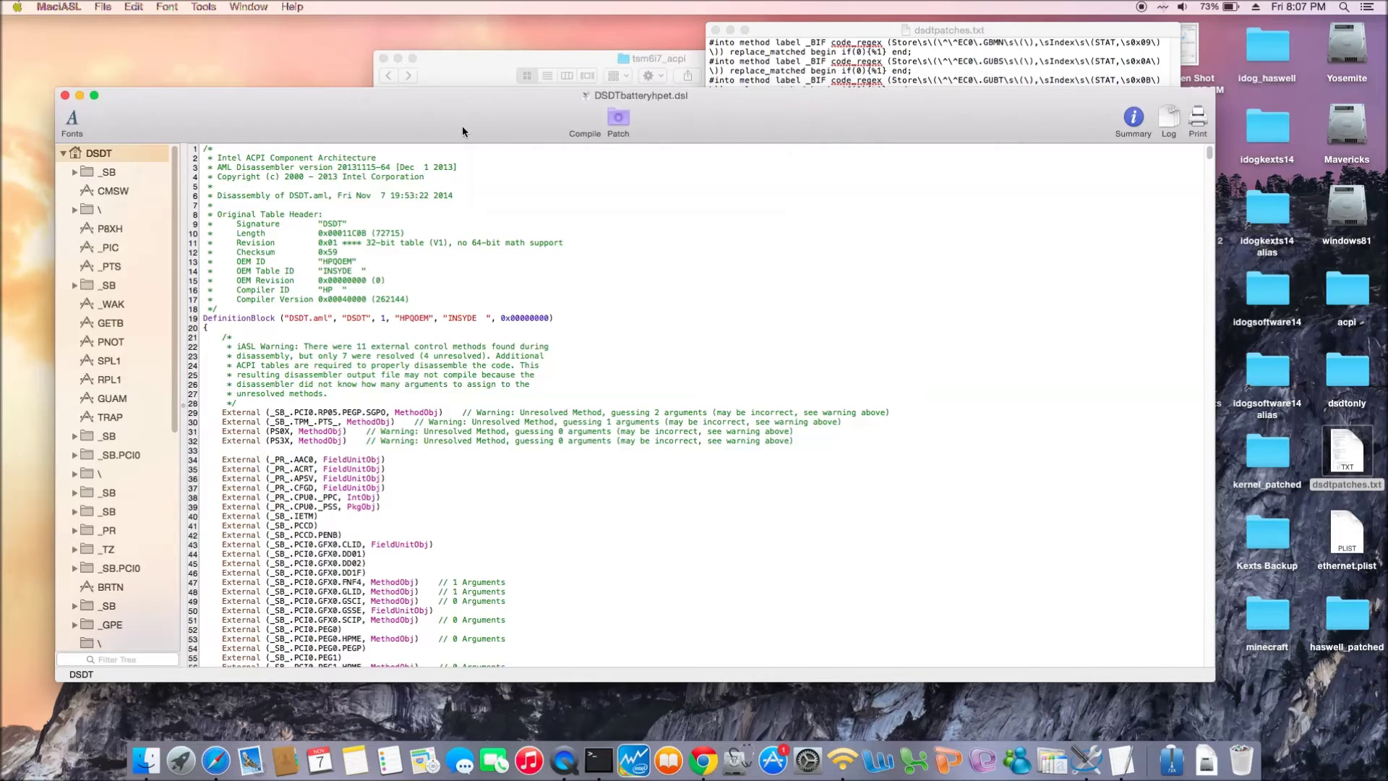
# Save the HPET-patched DSDT also as DSDTbatteryhpet.aml in ACPI Machine Language Binary format.
pyautogui.click(103, 6)
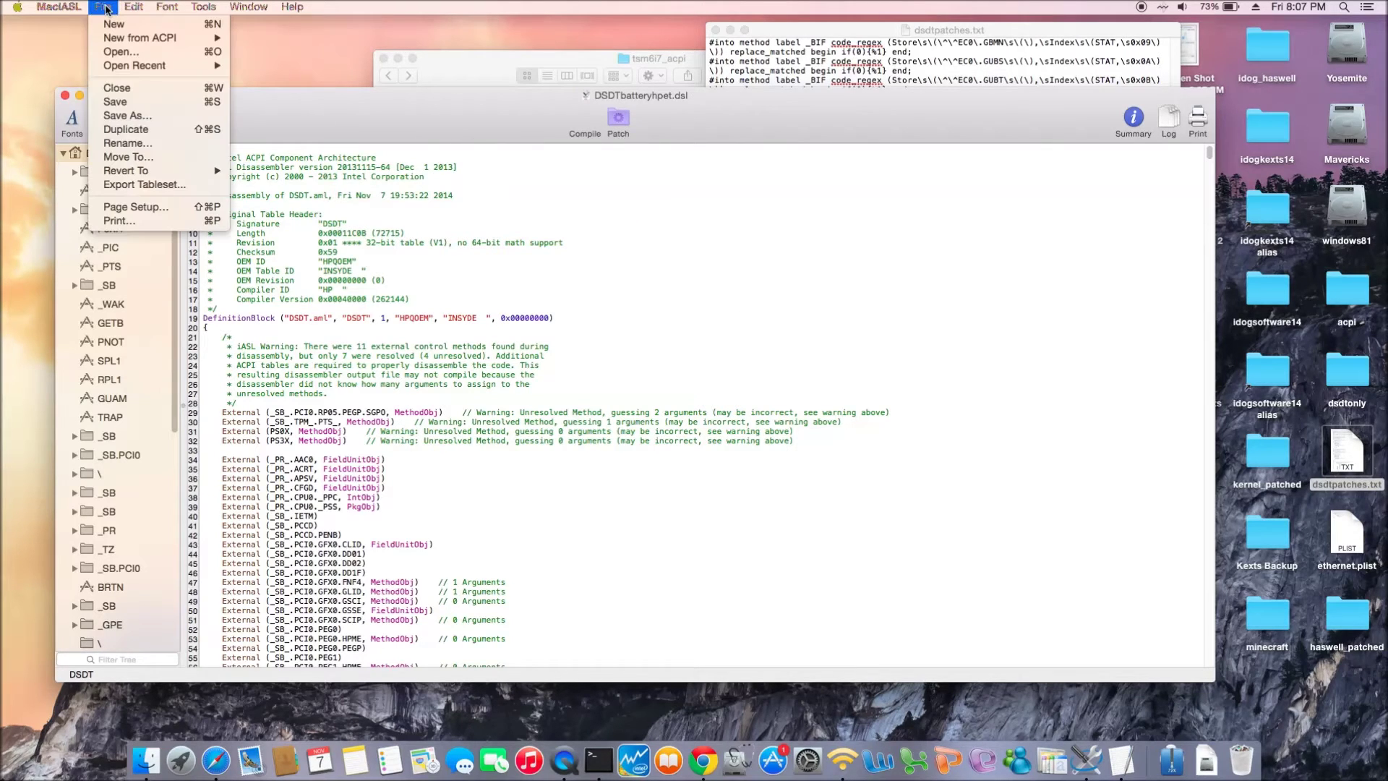
pyautogui.click(122, 116)
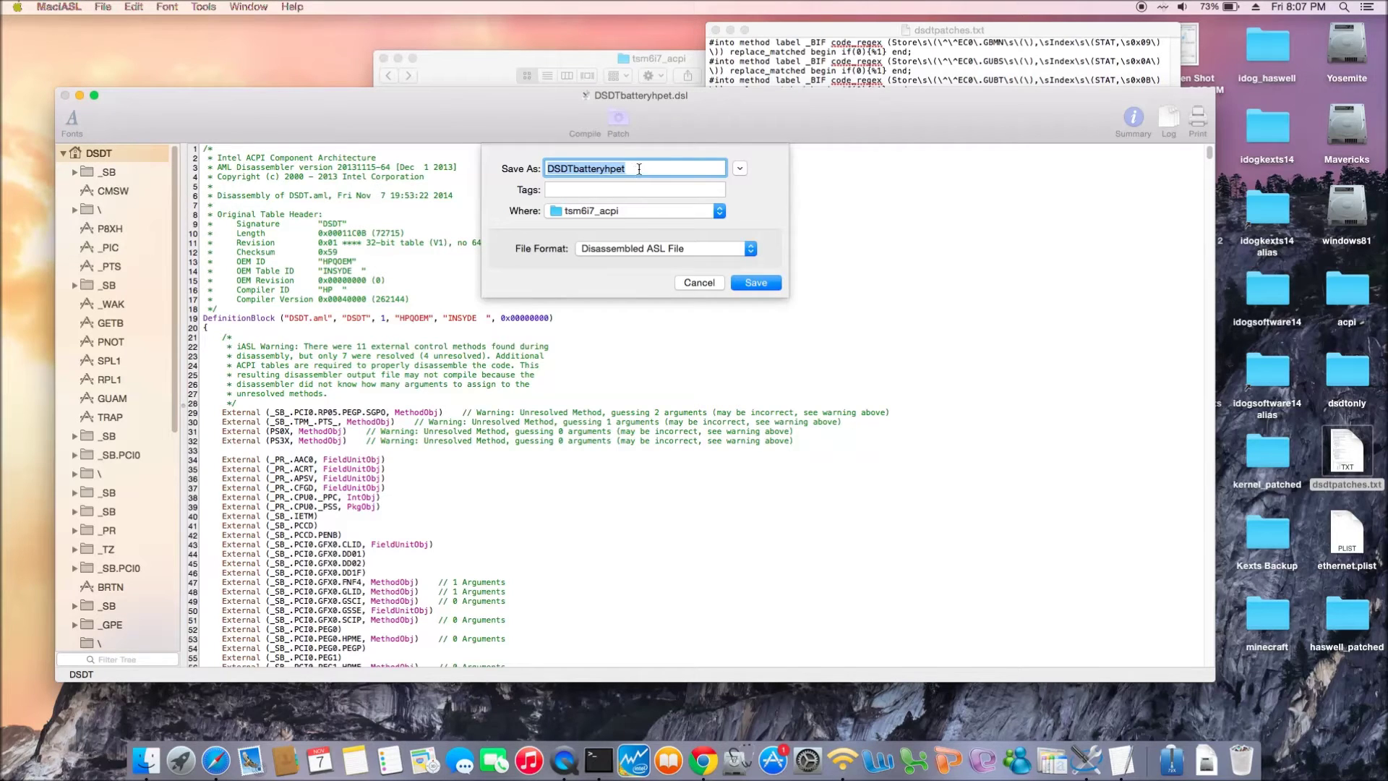
pyautogui.click(633, 250)
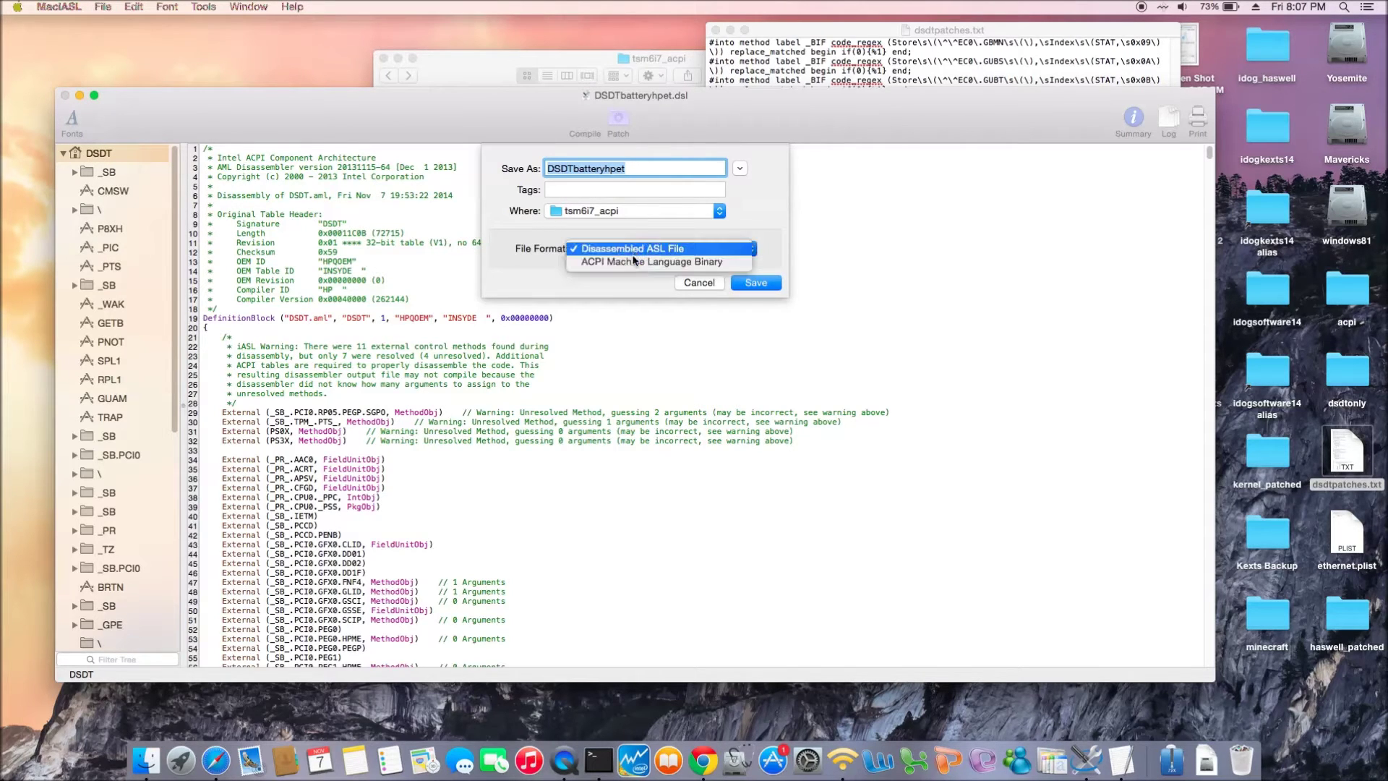
pyautogui.click(633, 263)
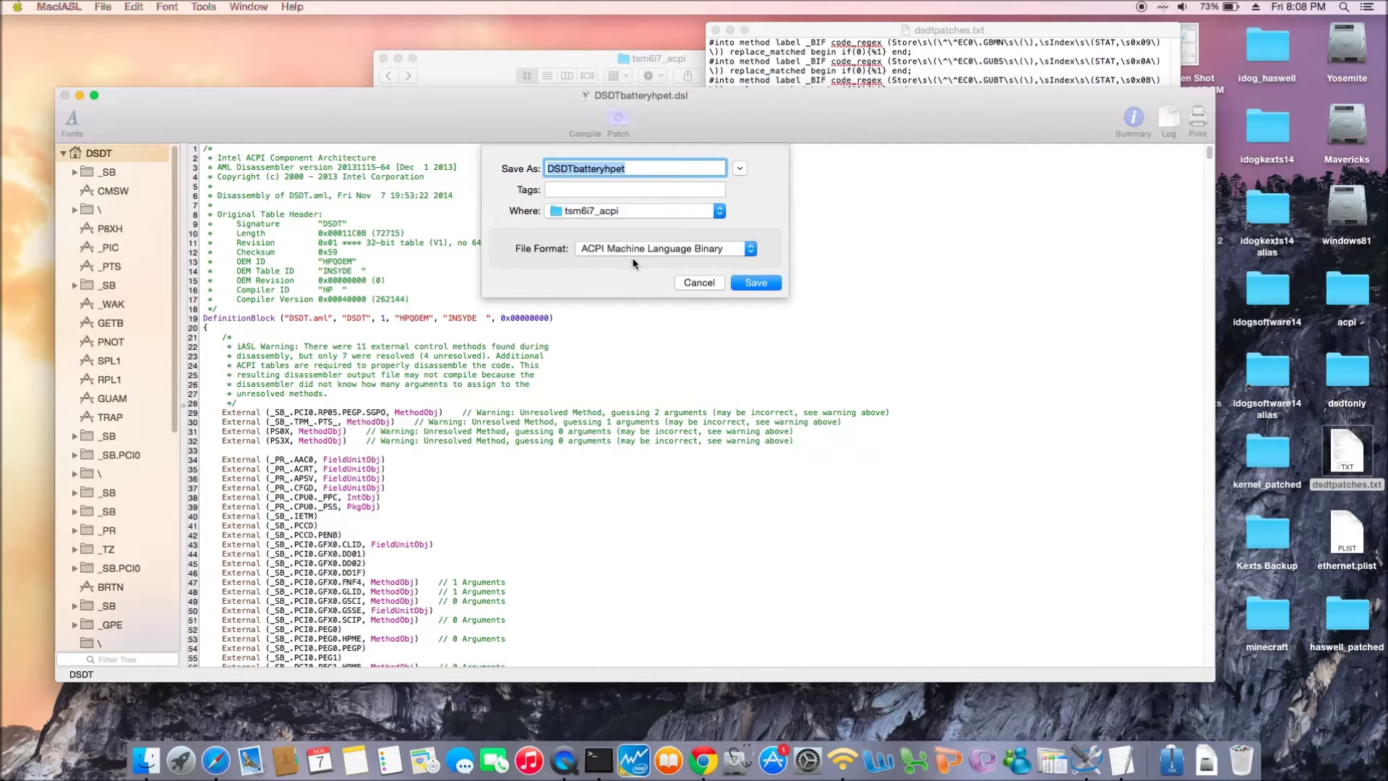
pyautogui.click(638, 170)
pyautogui.write('.aml')
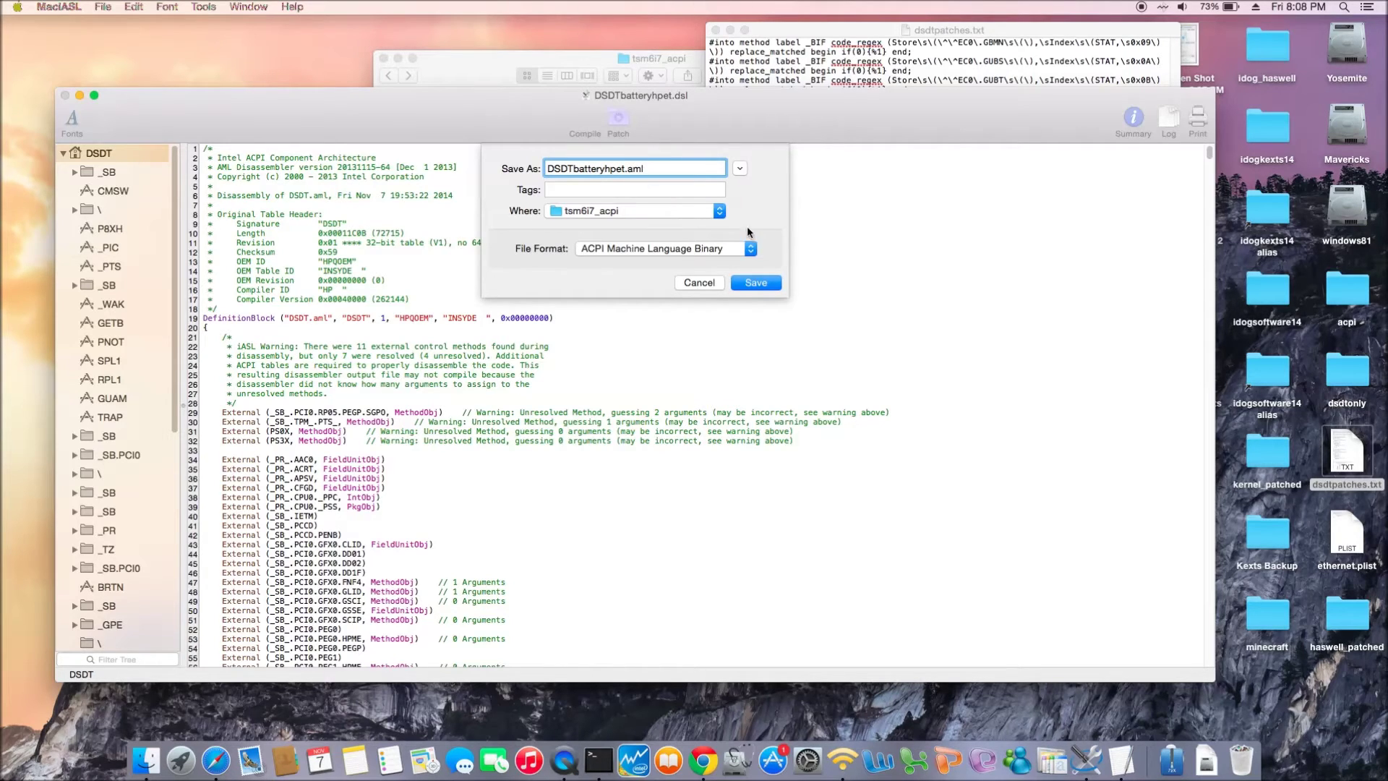
pyautogui.click(756, 282)
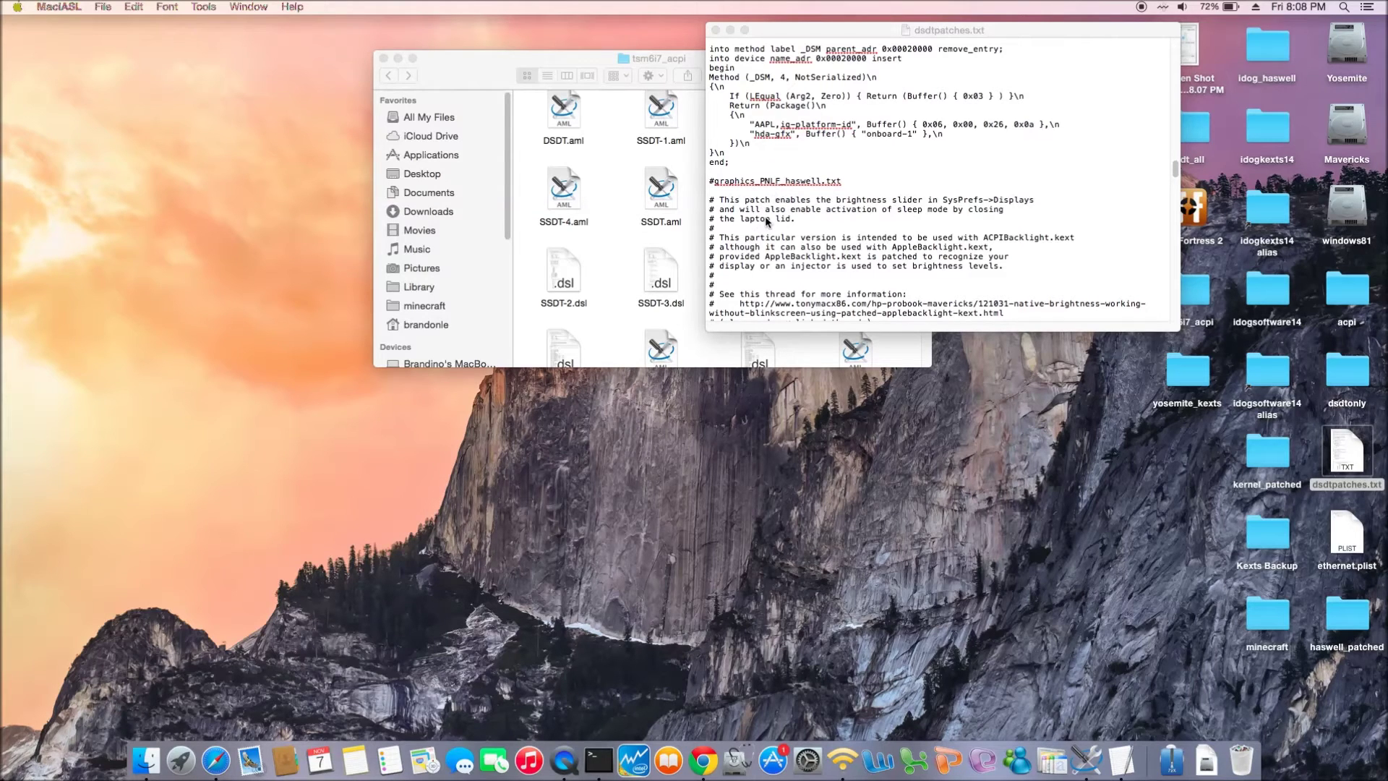
# Read the graphics_PNLF_haswell brightness patch notes and its IGPU patch lines in dsdtpatches.txt.
pyautogui.scroll(-5, 766, 220)
pyautogui.scroll(-3, 764, 215)
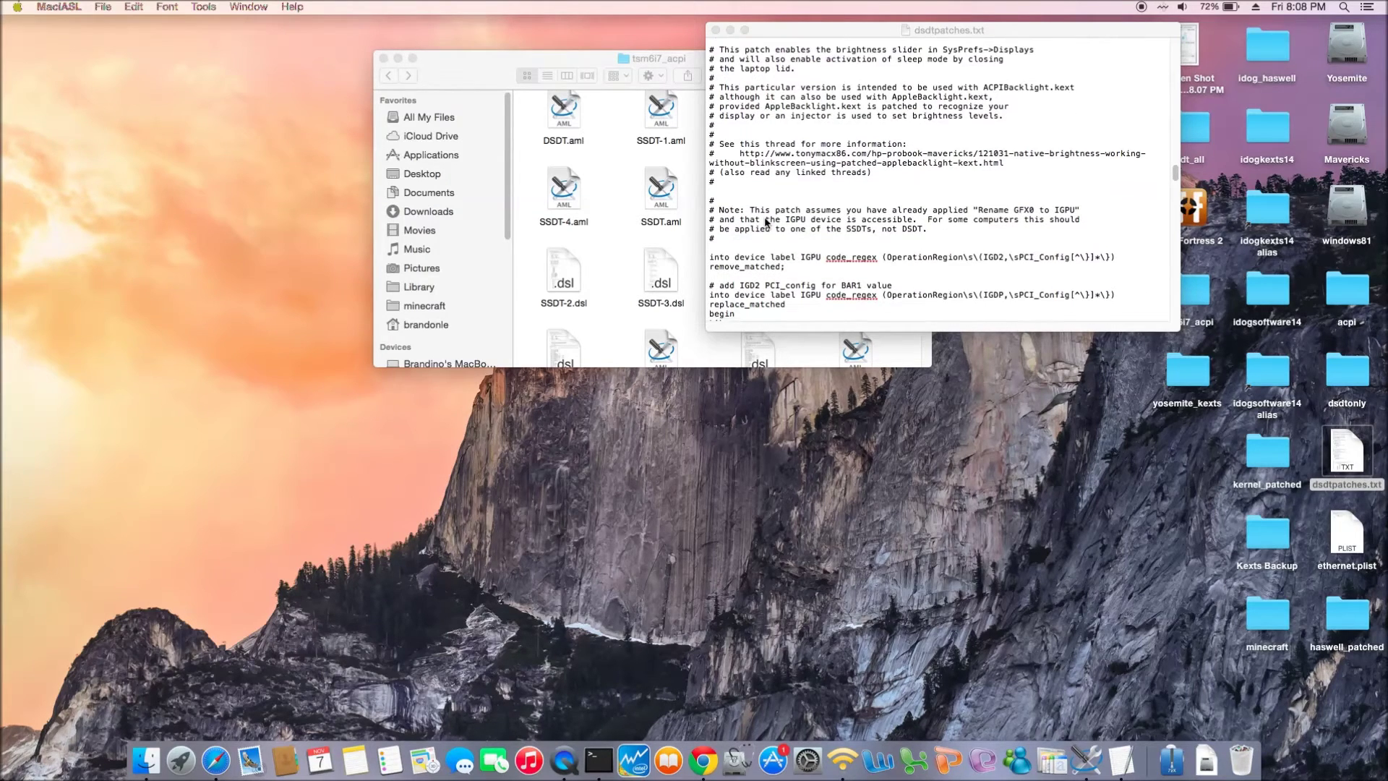
pyautogui.scroll(-5, 765, 215)
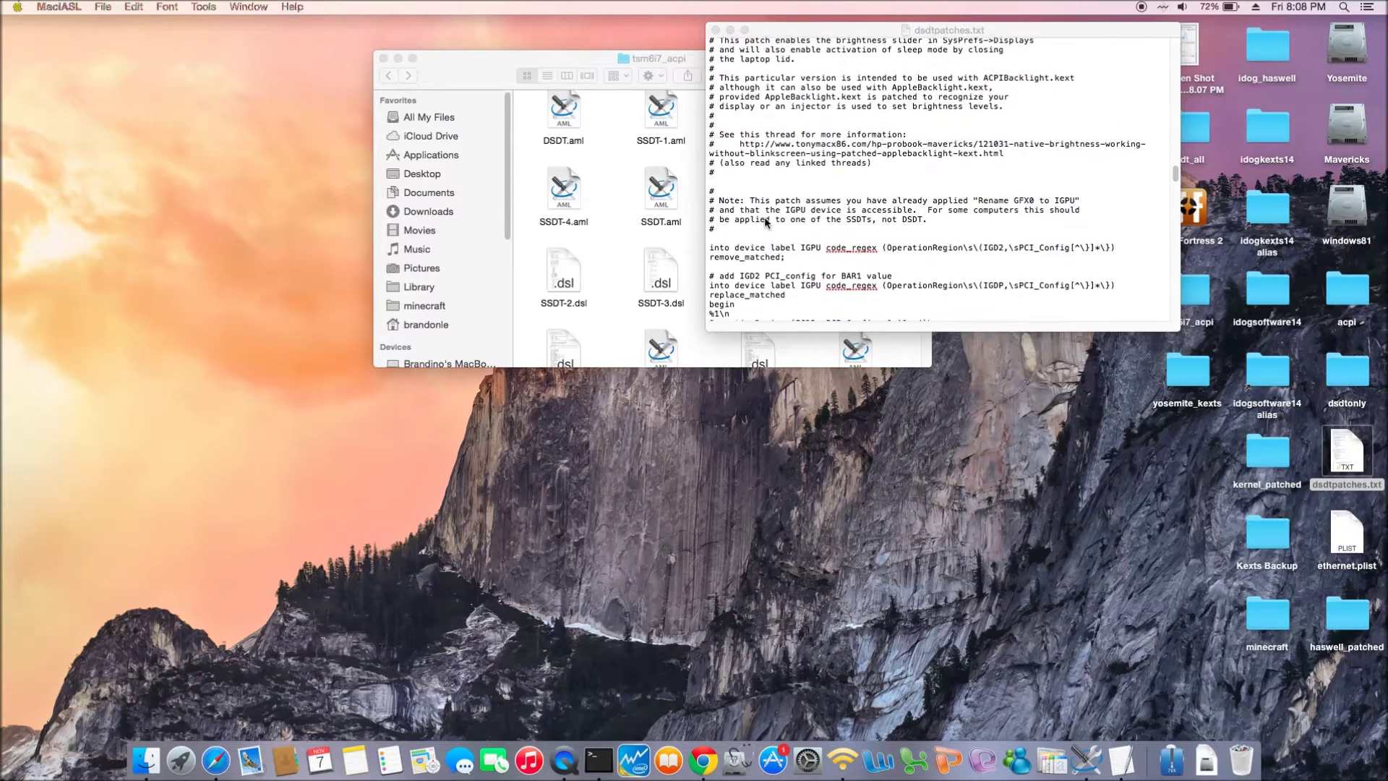
pyautogui.scroll(-1, 764, 220)
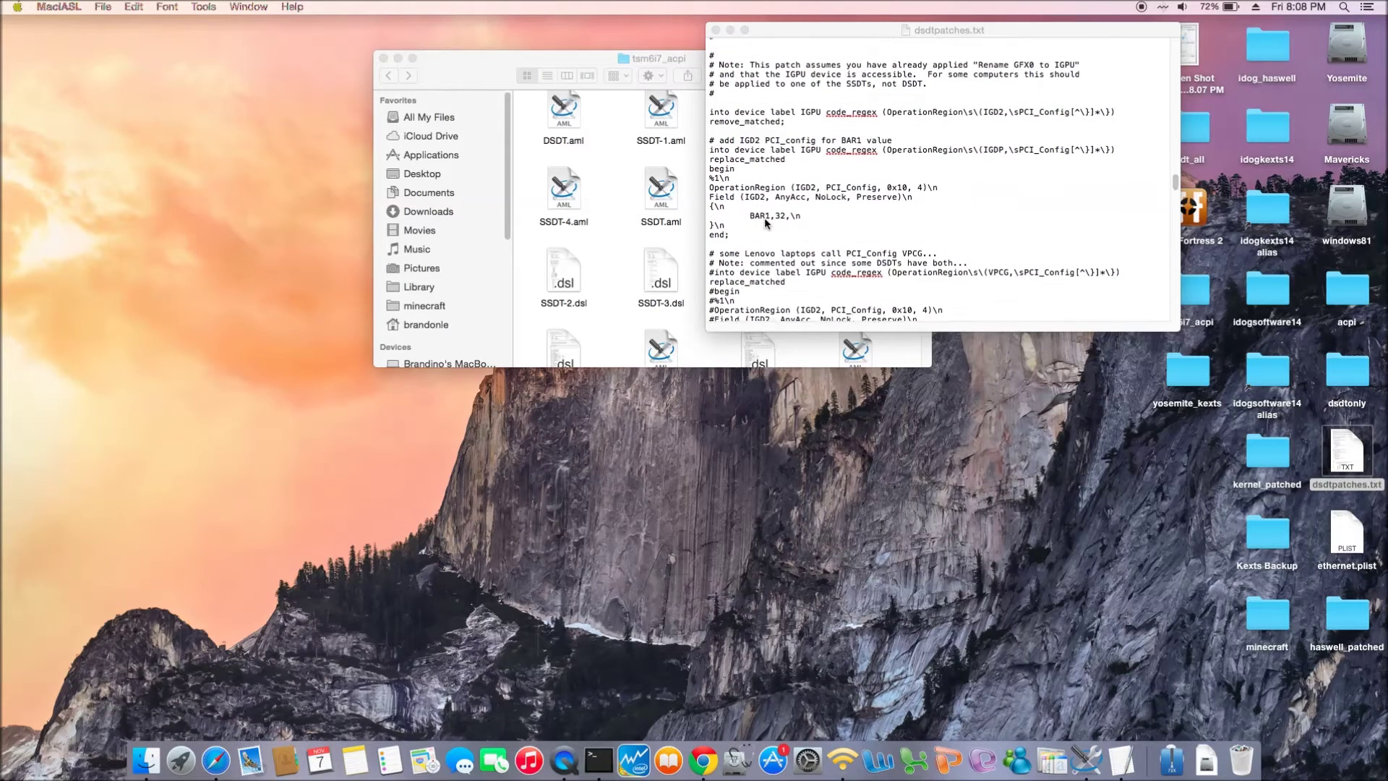
pyautogui.scroll(-1, 765, 223)
pyautogui.scroll(5, 765, 223)
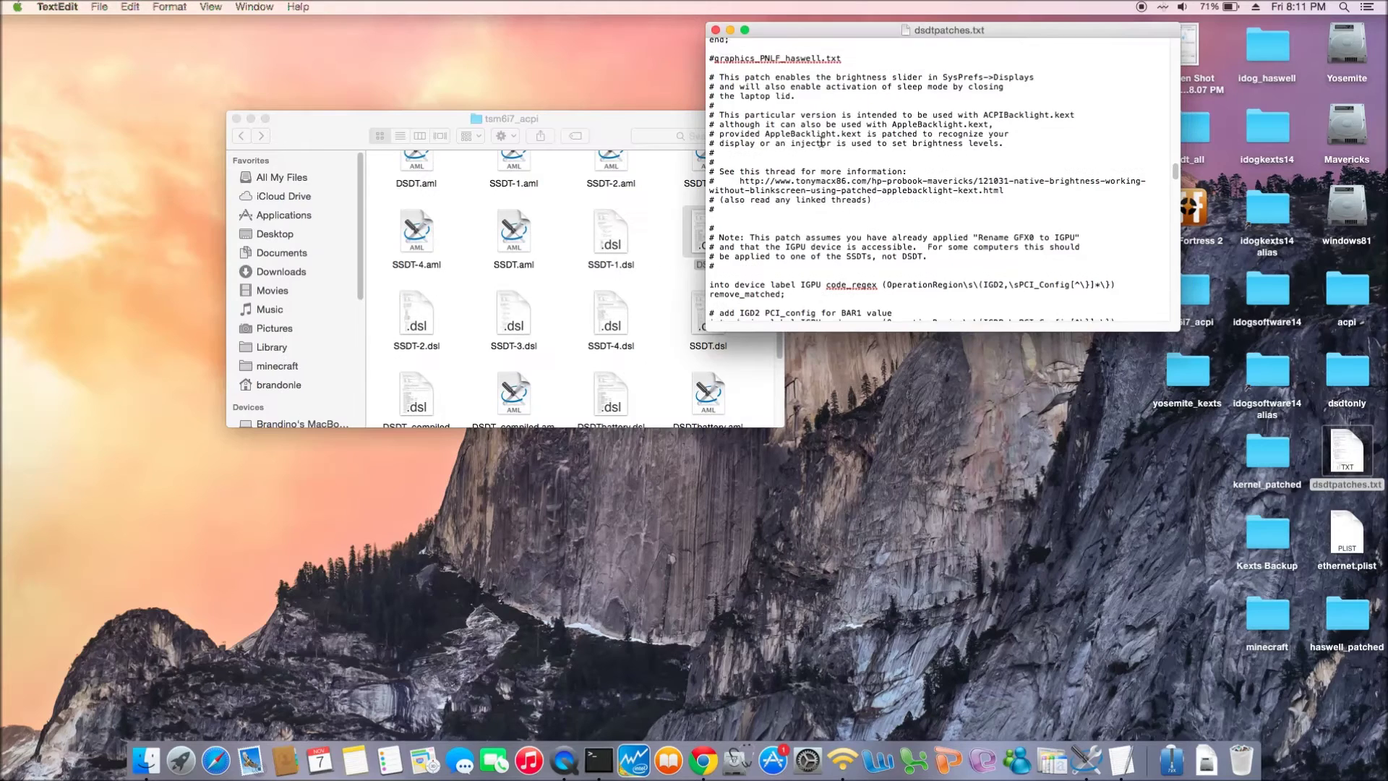
pyautogui.scroll(-5, 821, 141)
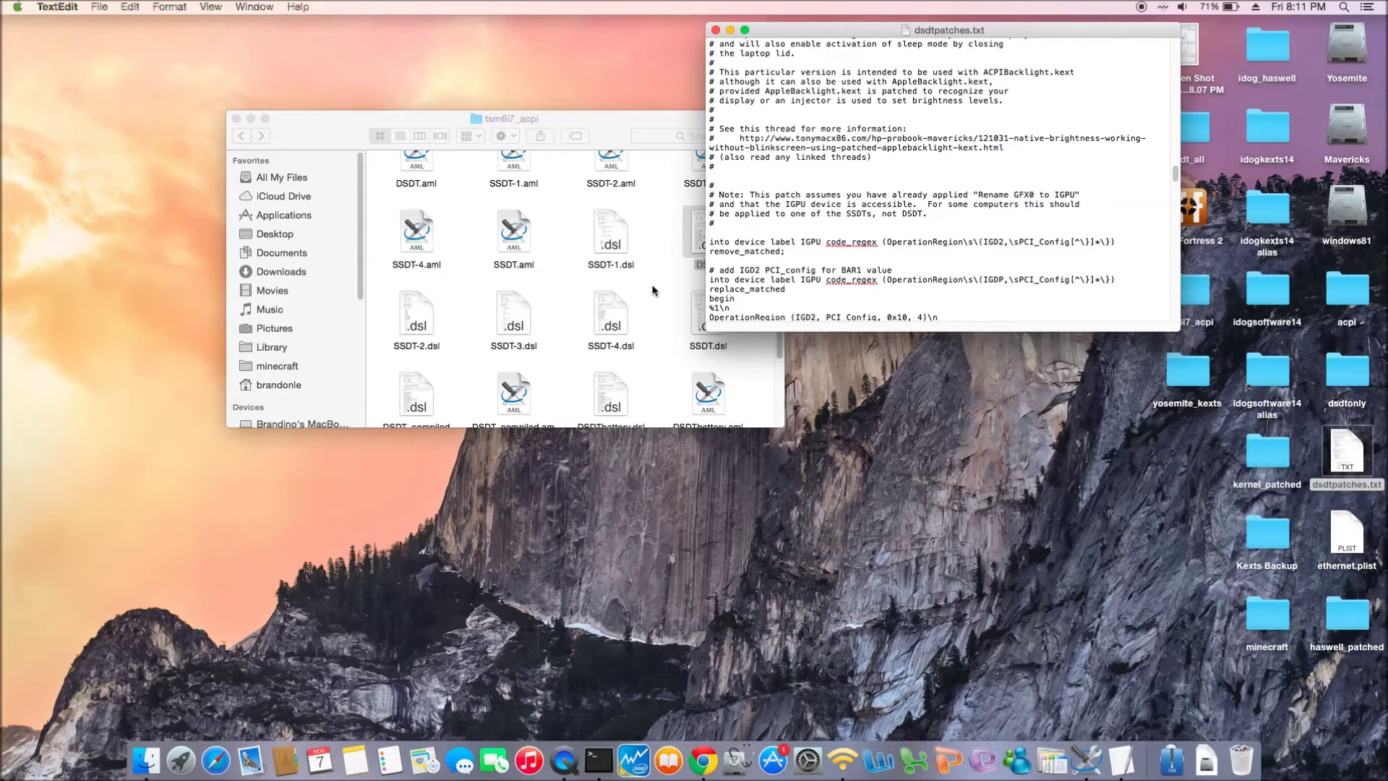
# Open the DSDT from the tsm6i7_acpi folder and copy the graphics_Rename-GFX0 patch lines from dsdtpatches.txt.
pyautogui.click(611, 128)
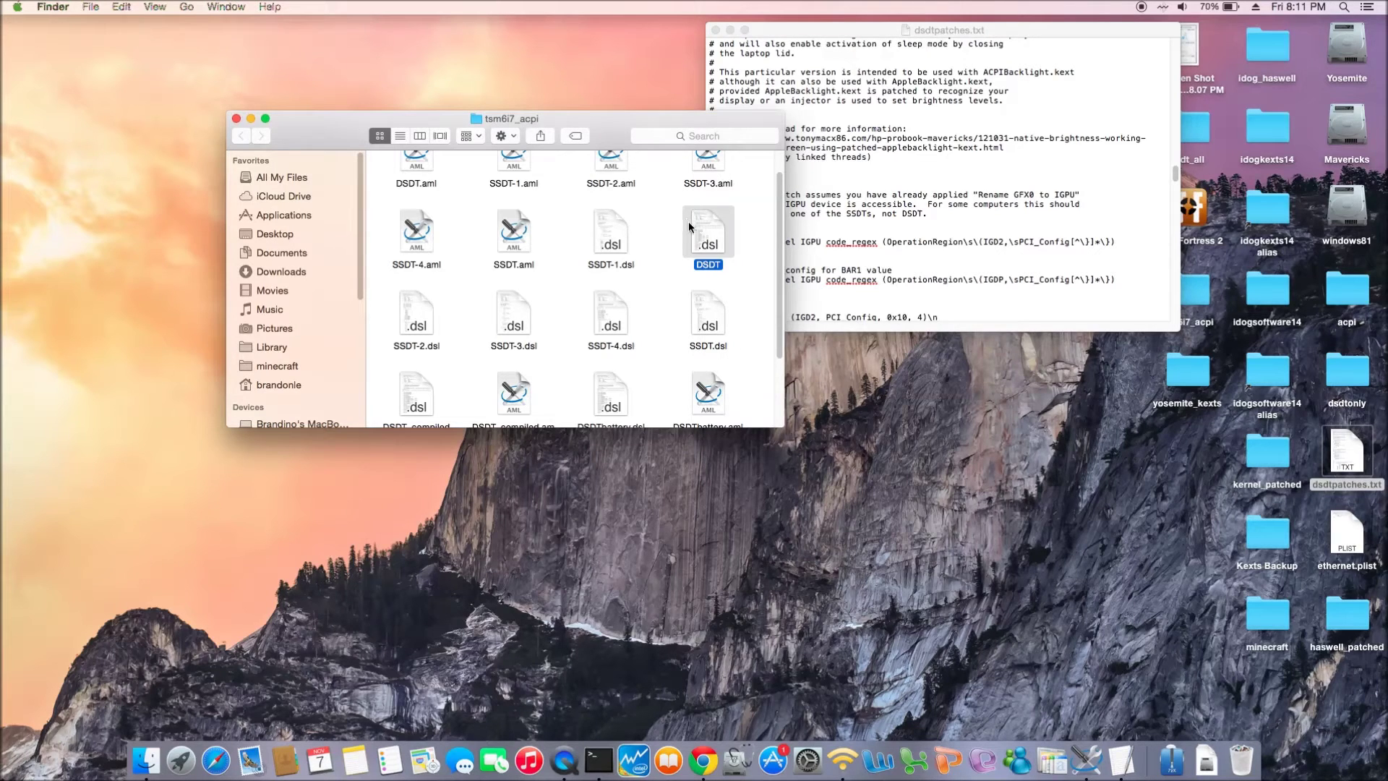
pyautogui.doubleClick(706, 243)
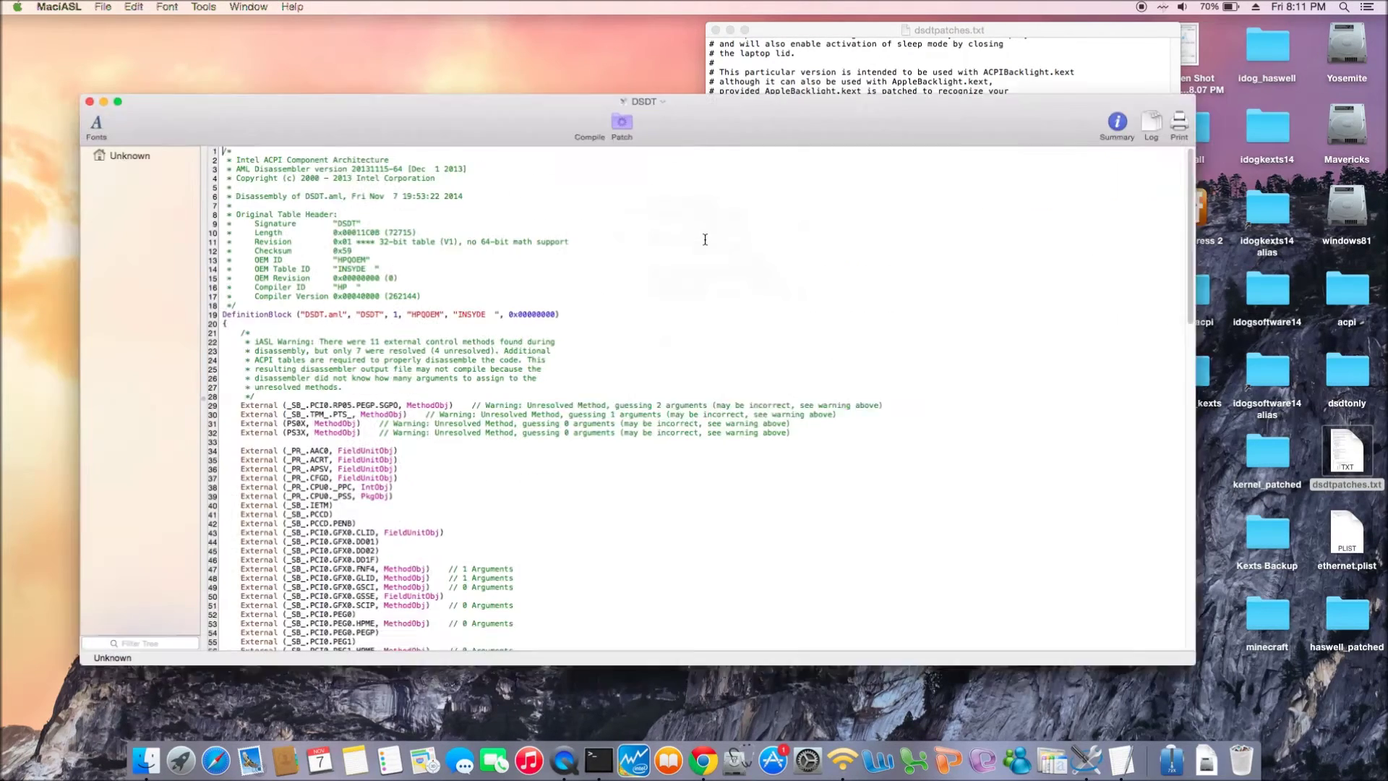
pyautogui.click(823, 42)
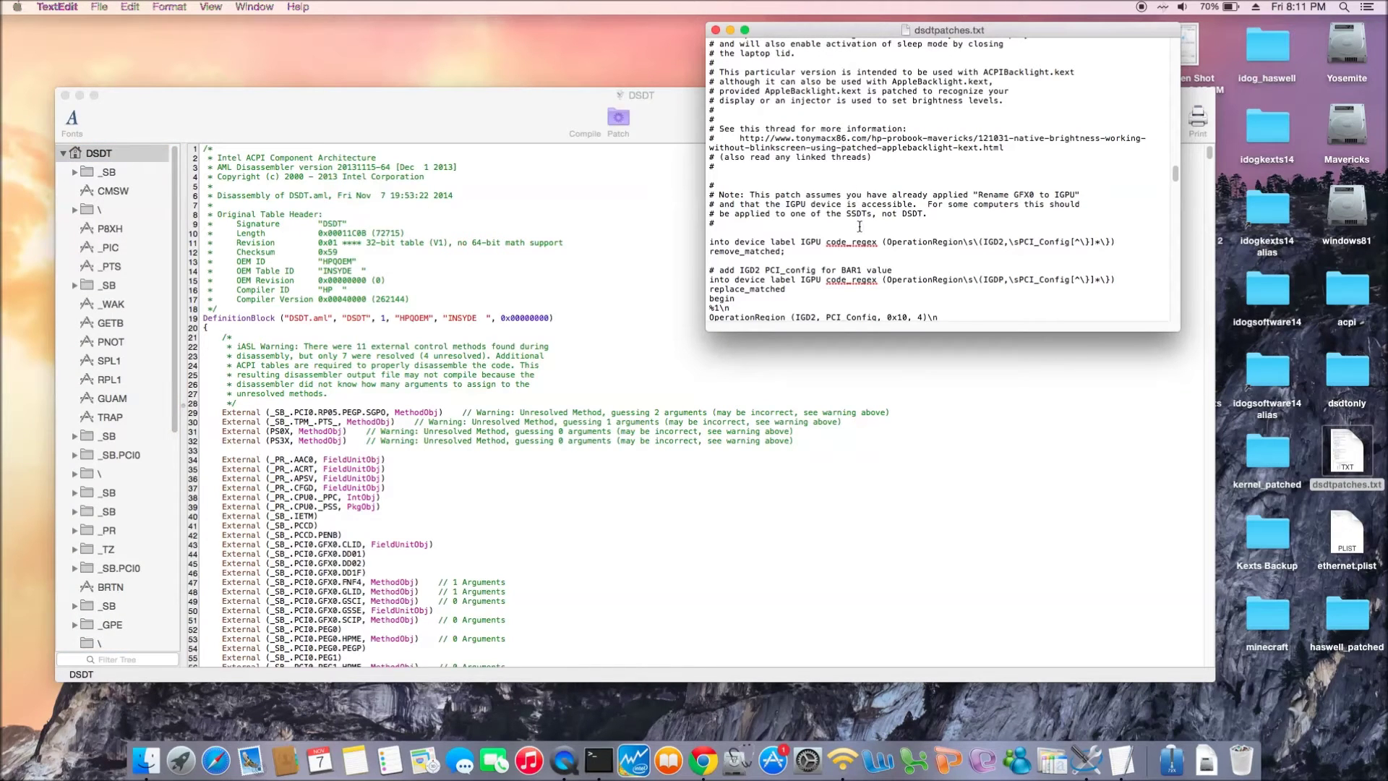
pyautogui.scroll(-5, 860, 226)
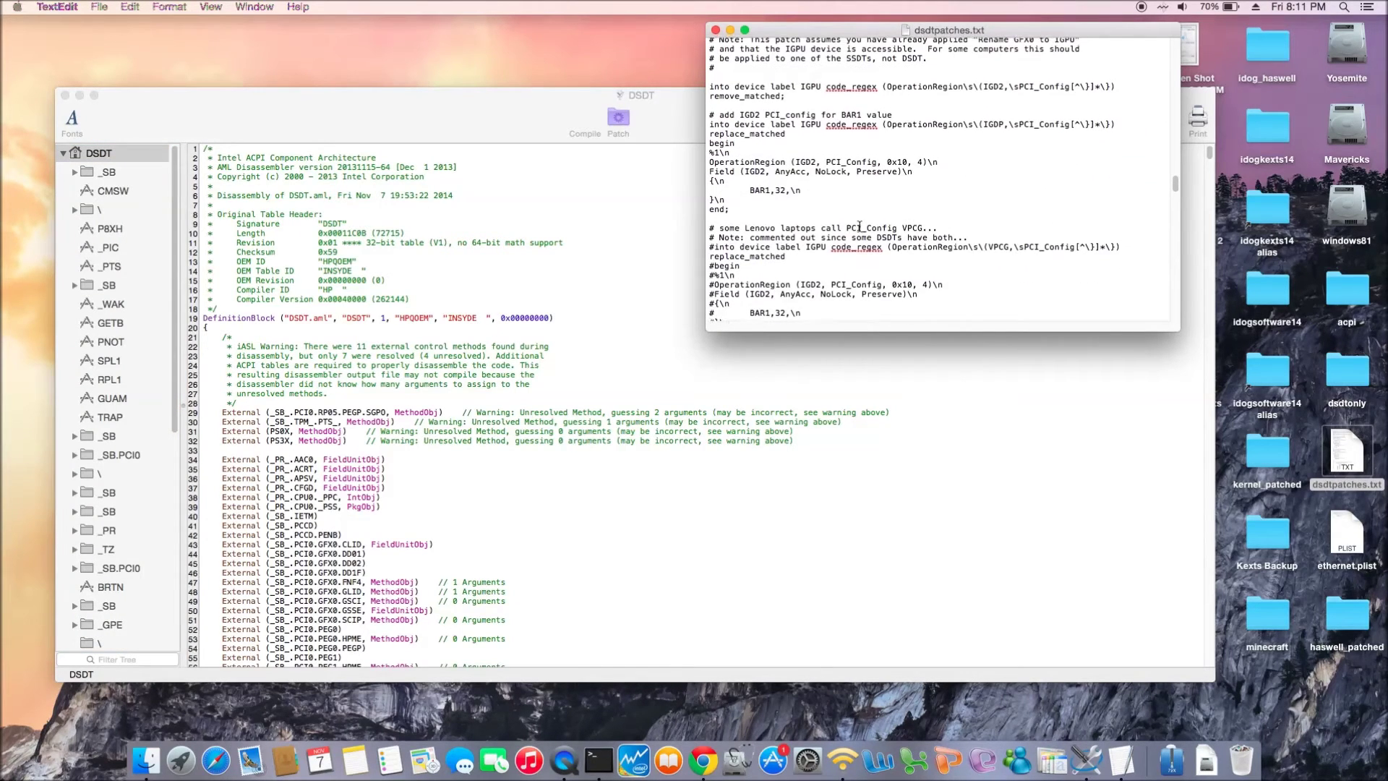
pyautogui.scroll(-15, 859, 226)
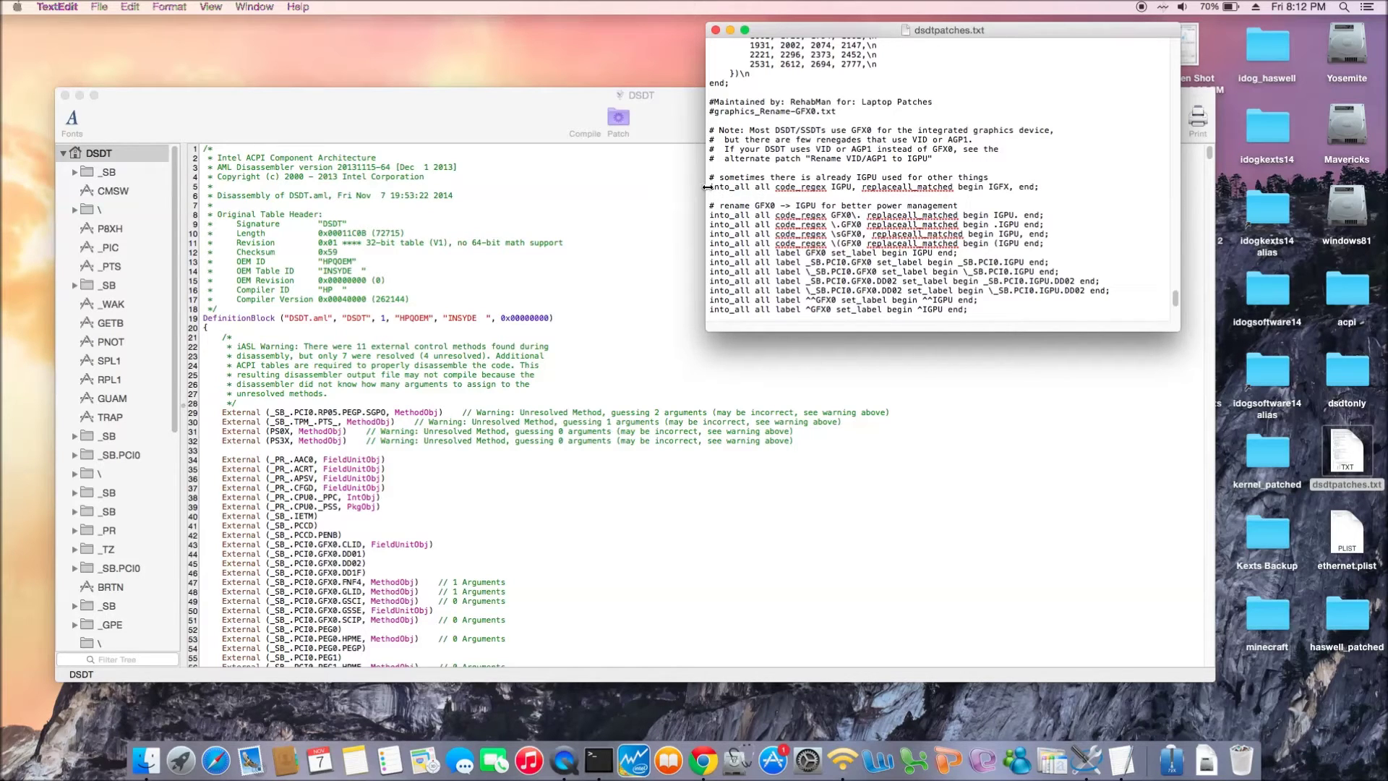
pyautogui.moveTo(711, 186); pyautogui.dragTo(981, 252)
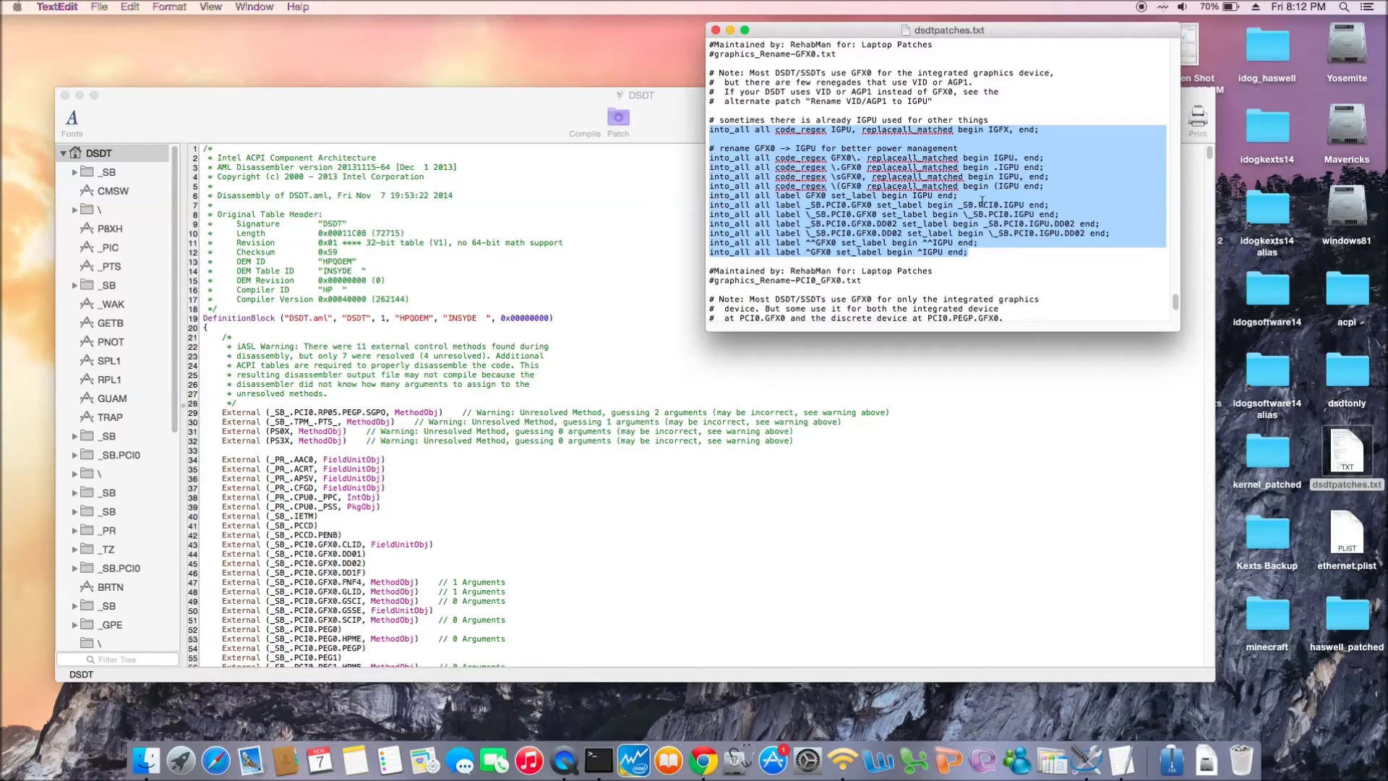
pyautogui.press('super+c')
# Apply the copied GFX0-to-IGPU rename lines to the DSDT as patch text and recompile it, closing the Compiler Summary.
pyautogui.click(623, 120)
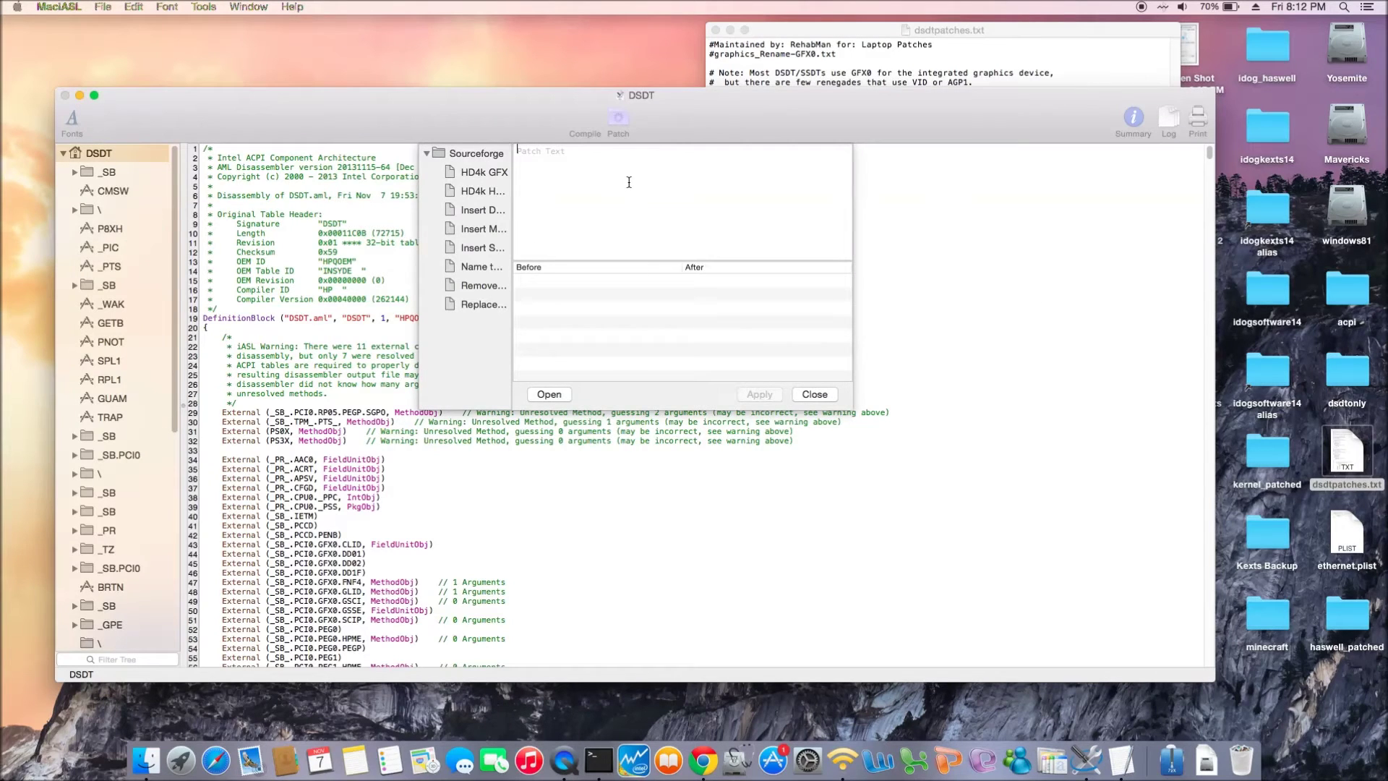
pyautogui.press('super+v')
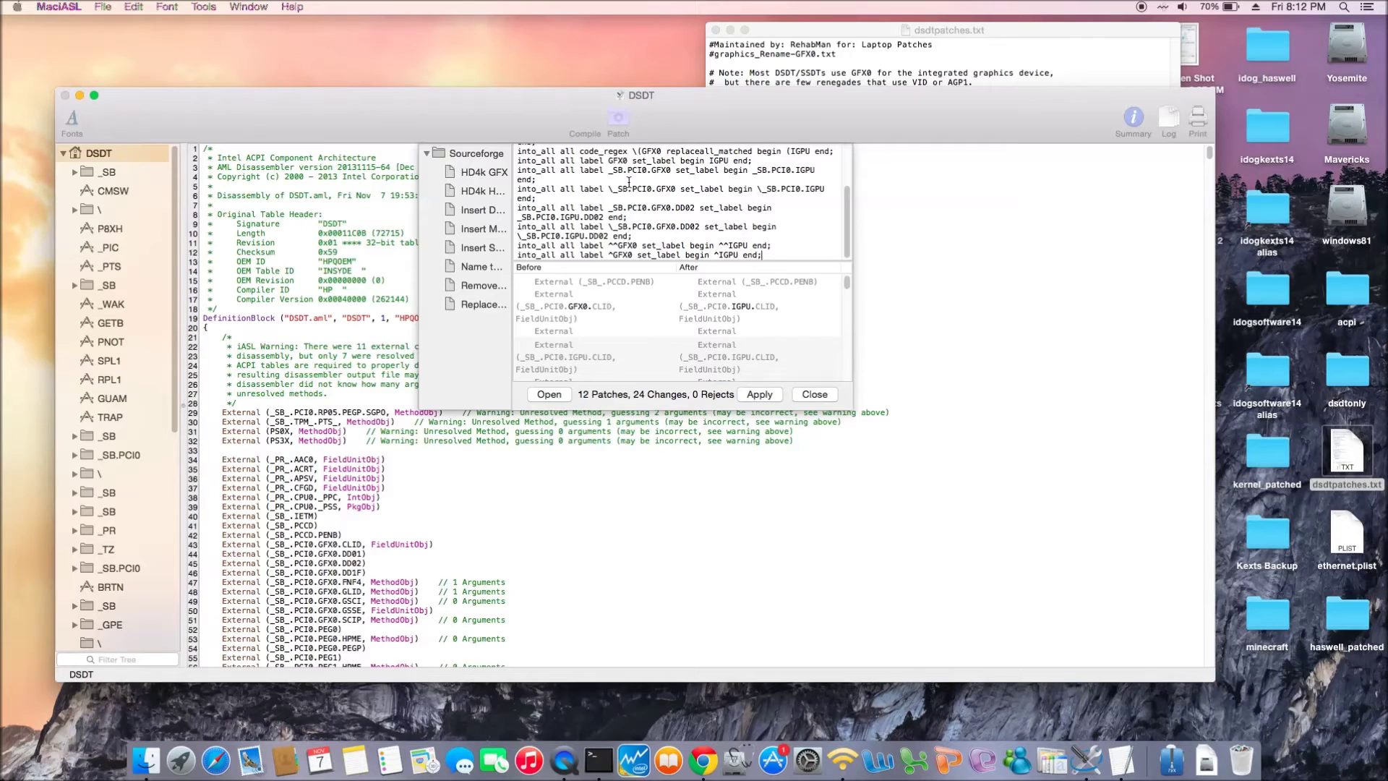
pyautogui.click(759, 394)
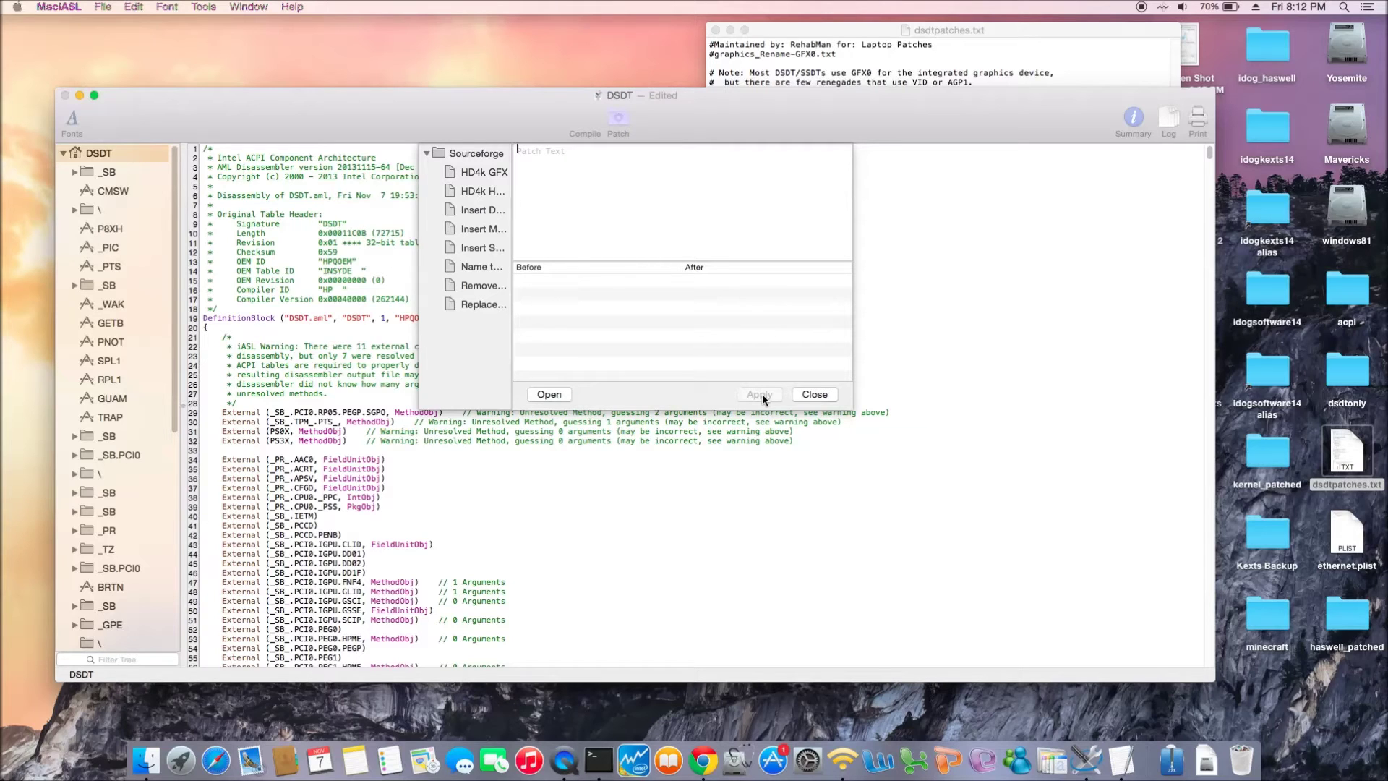
pyautogui.click(812, 394)
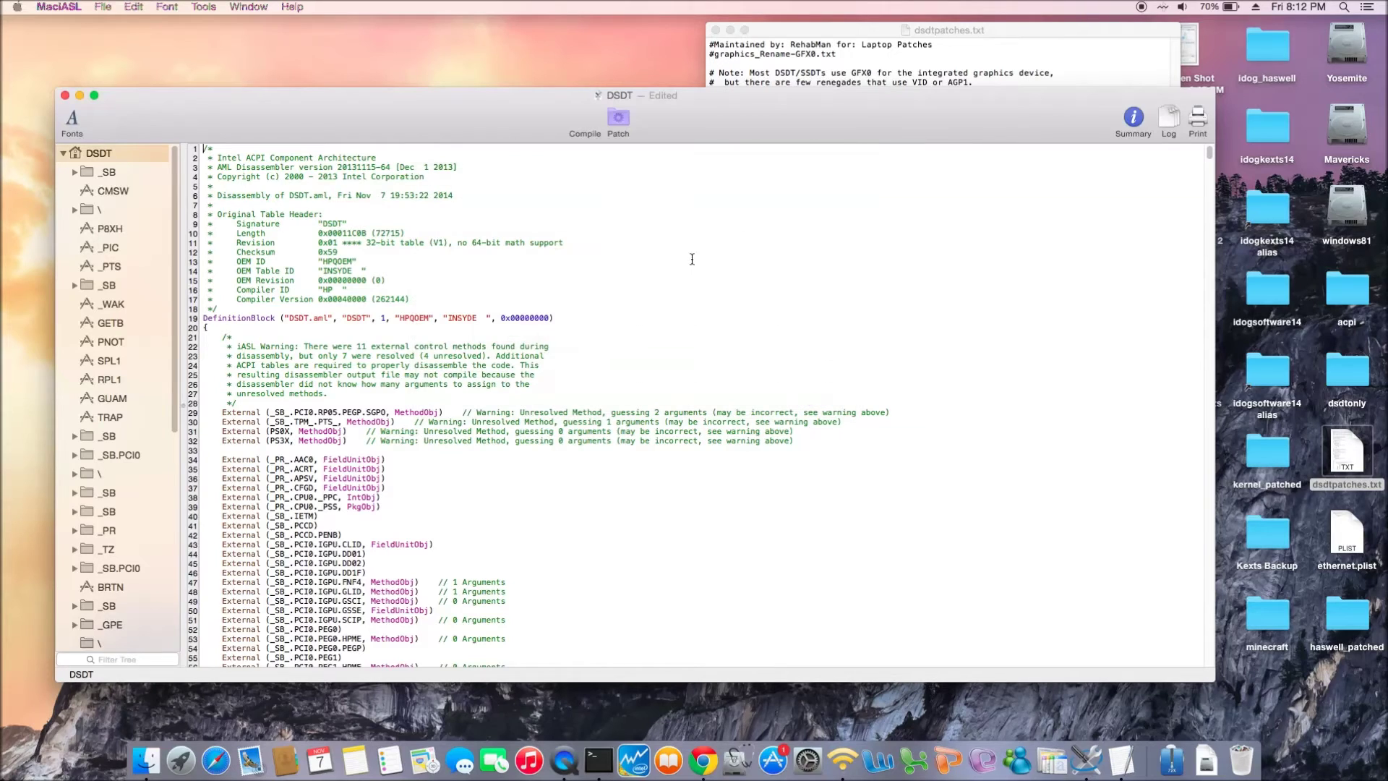
pyautogui.click(579, 136)
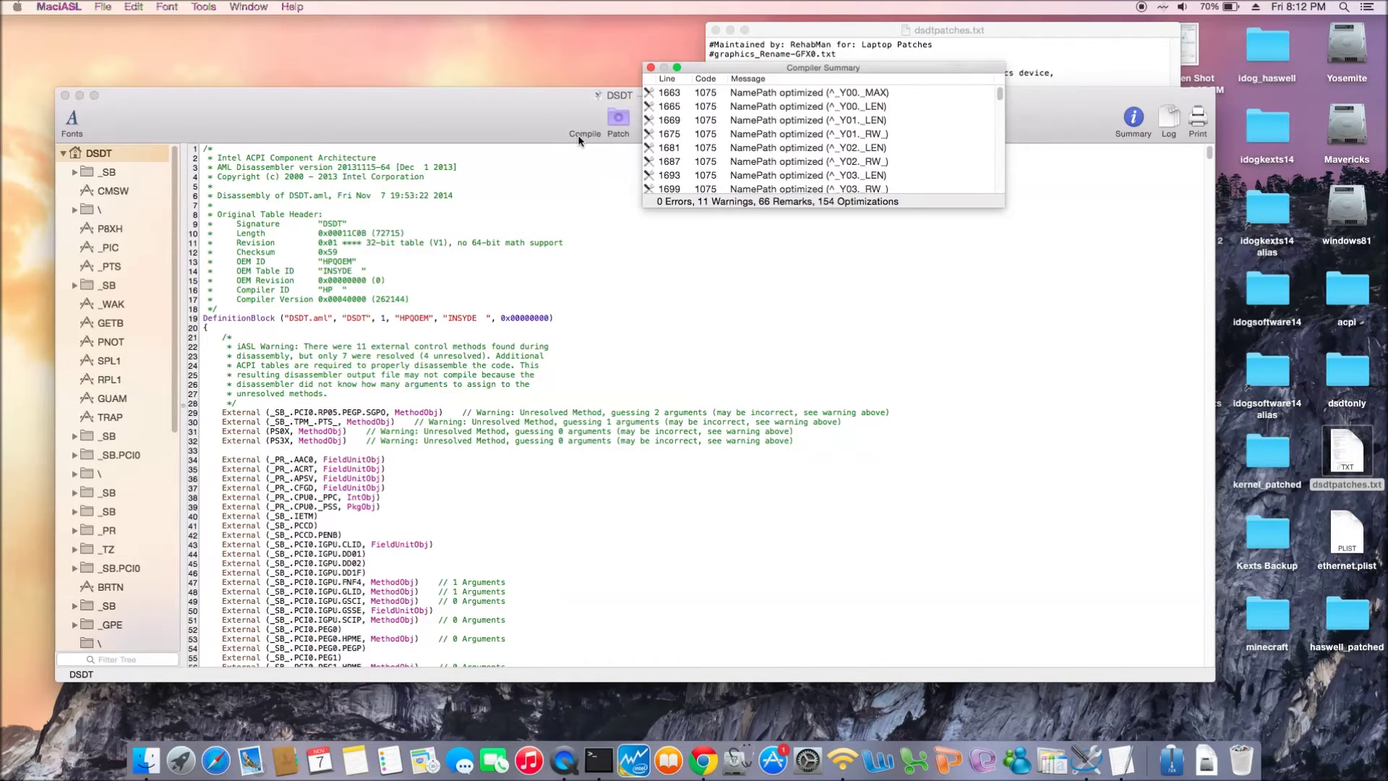
pyautogui.click(650, 67)
# Save the renamed-graphics DSDT as DSDTigpu.dsl in the tsm6i7_acpi folder as a Disassembled ASL File and close it.
pyautogui.click(102, 6)
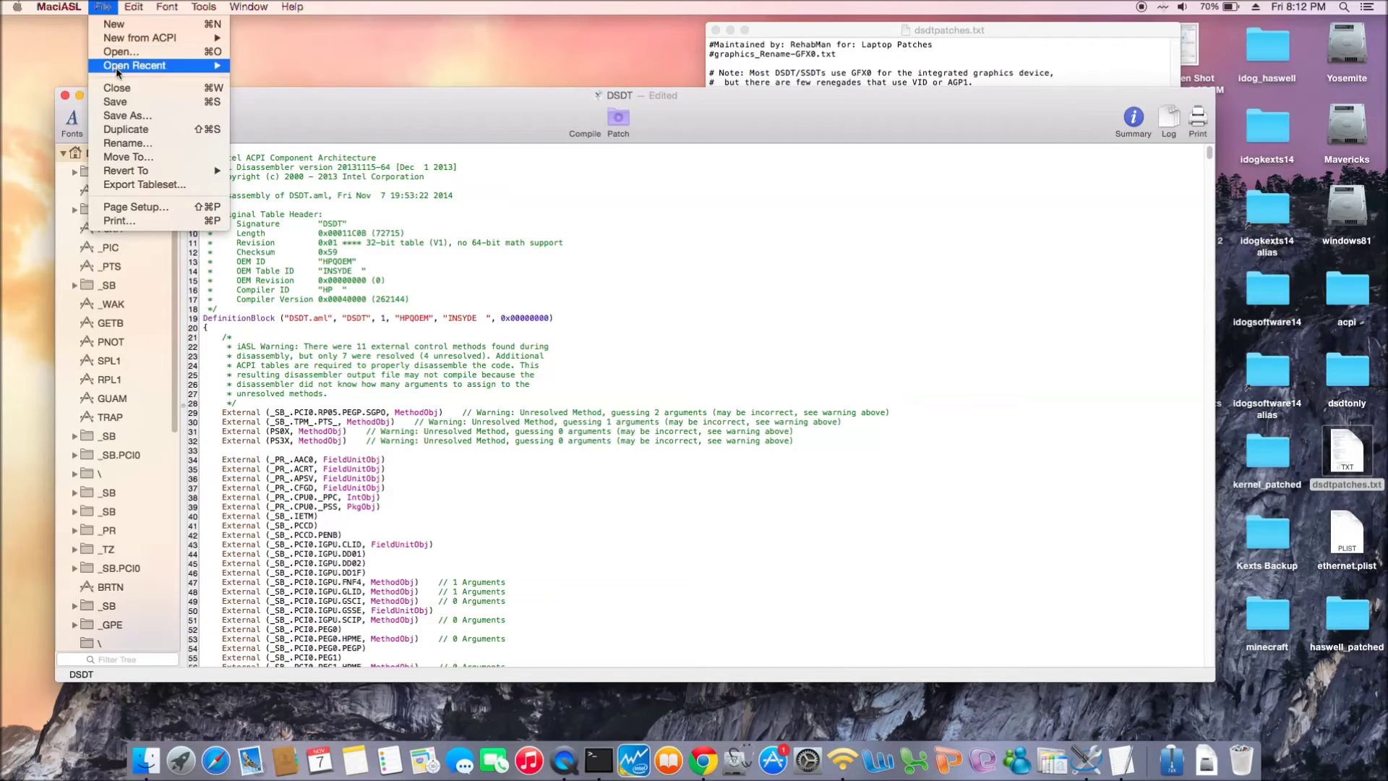
pyautogui.click(126, 117)
pyautogui.click(582, 170)
pyautogui.write('igp')
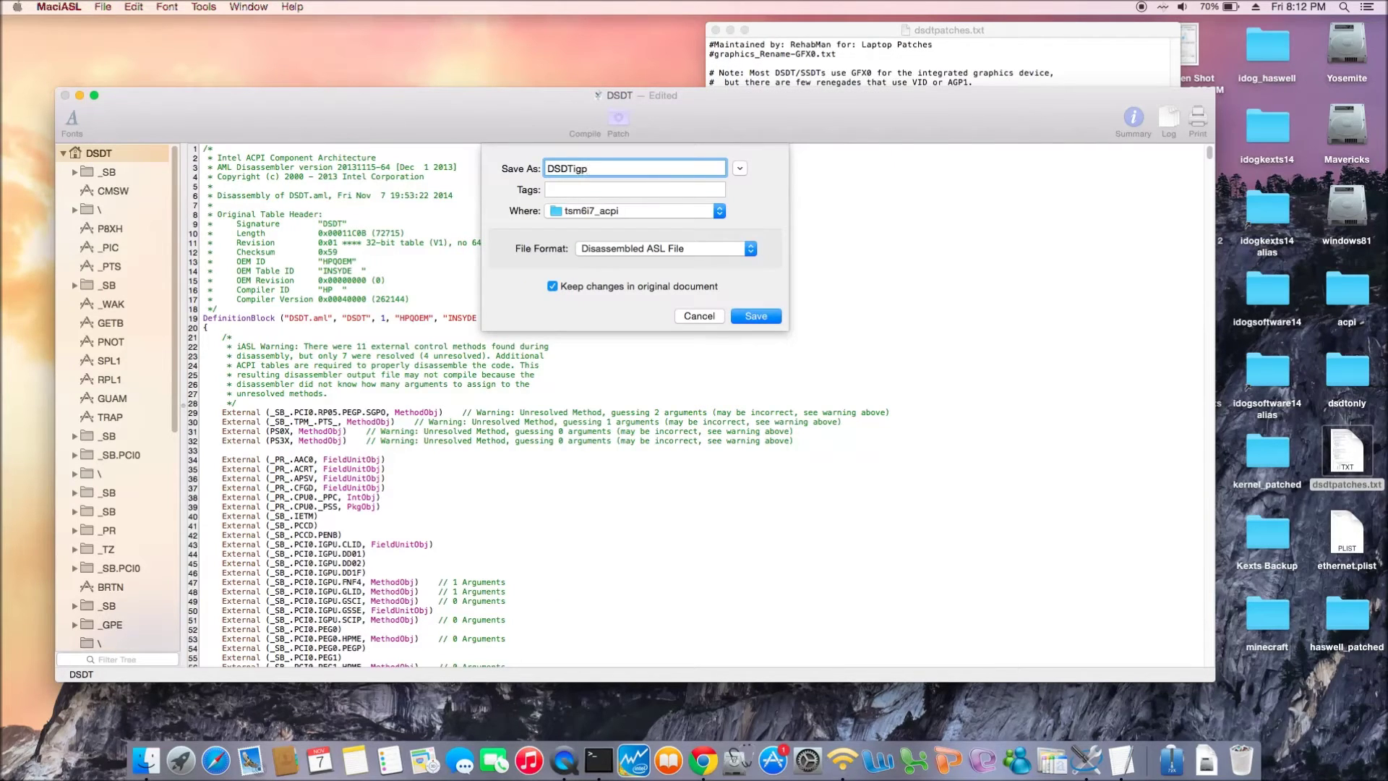
pyautogui.write('u.dsl')
pyautogui.click(753, 317)
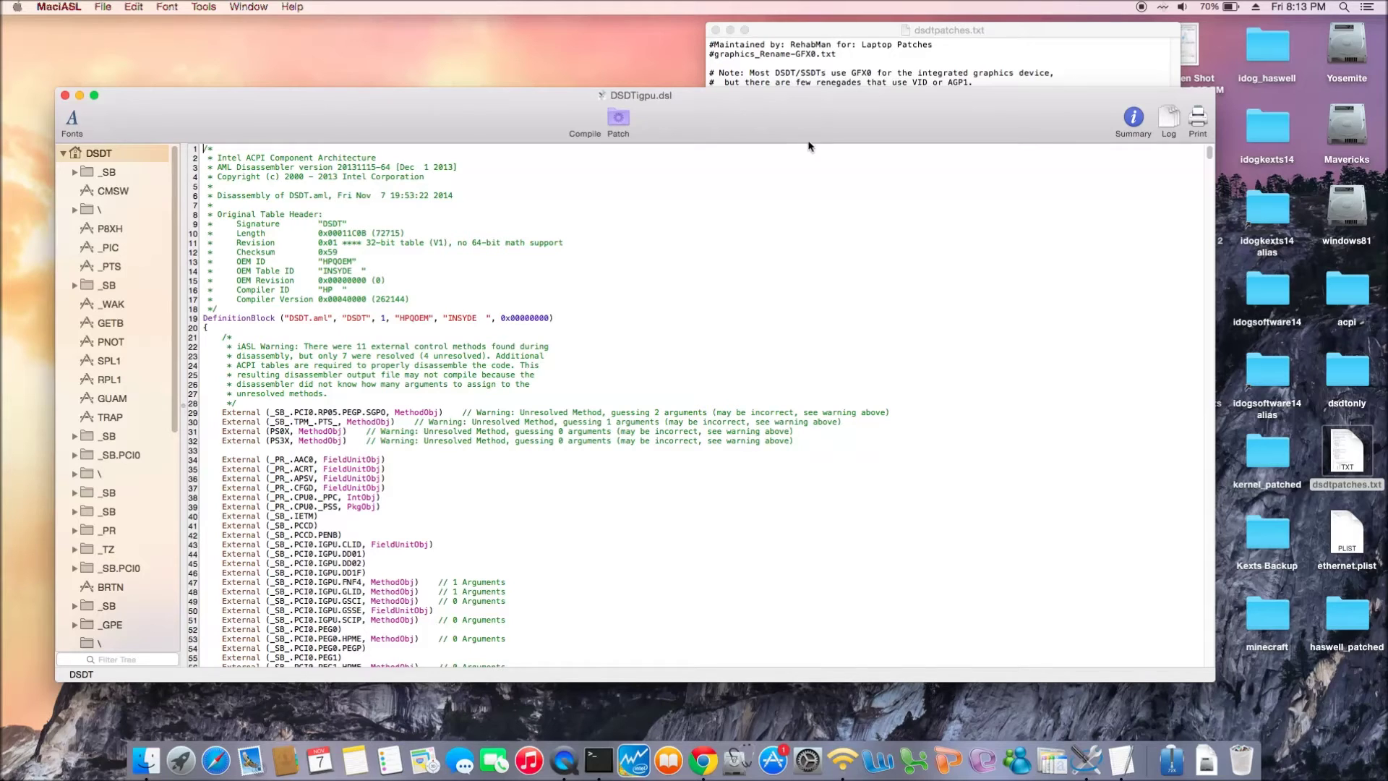
pyautogui.click(64, 95)
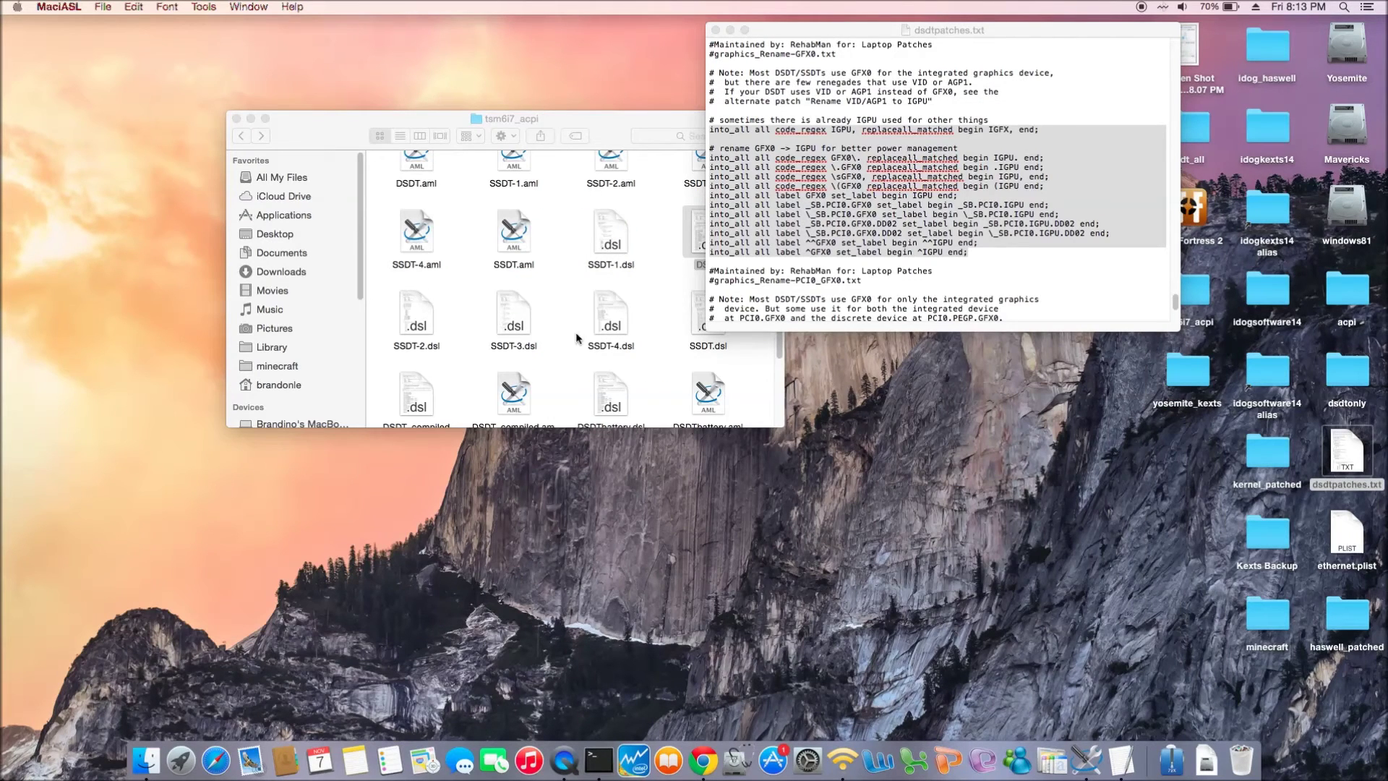
# Apply the copied GFX0-to-IGPU rename patch to SSDT-4.dsl from the tsm6i7_acpi folder and recompile it.
pyautogui.doubleClick(610, 328)
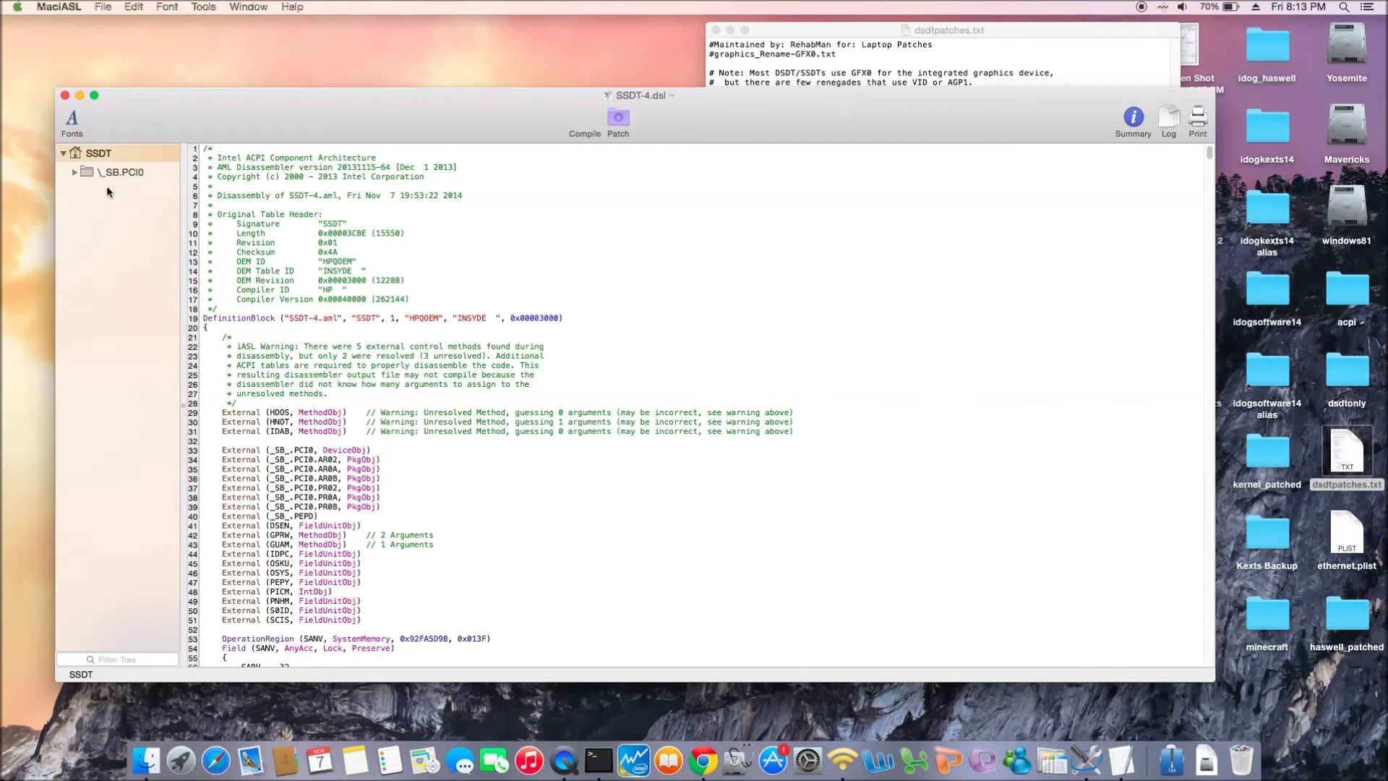
pyautogui.click(75, 174)
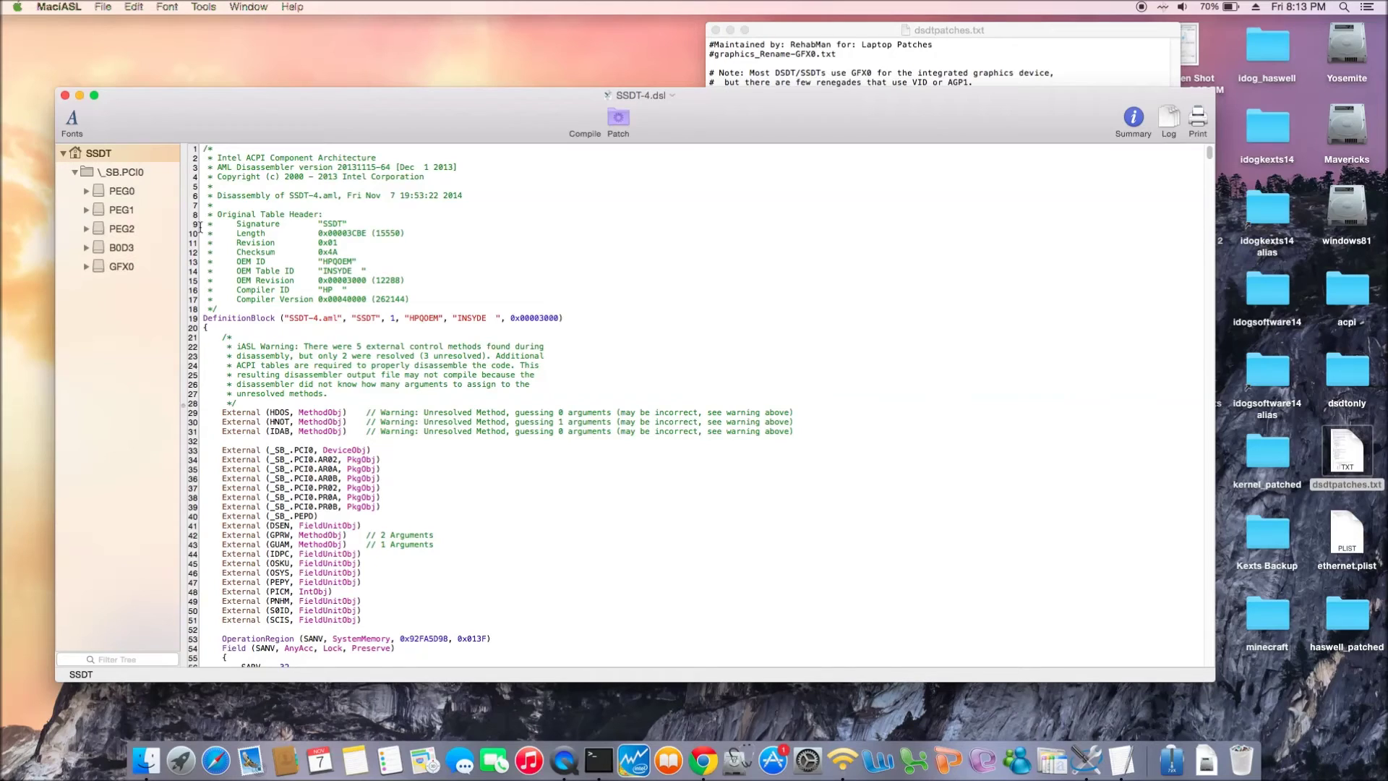
pyautogui.click(618, 118)
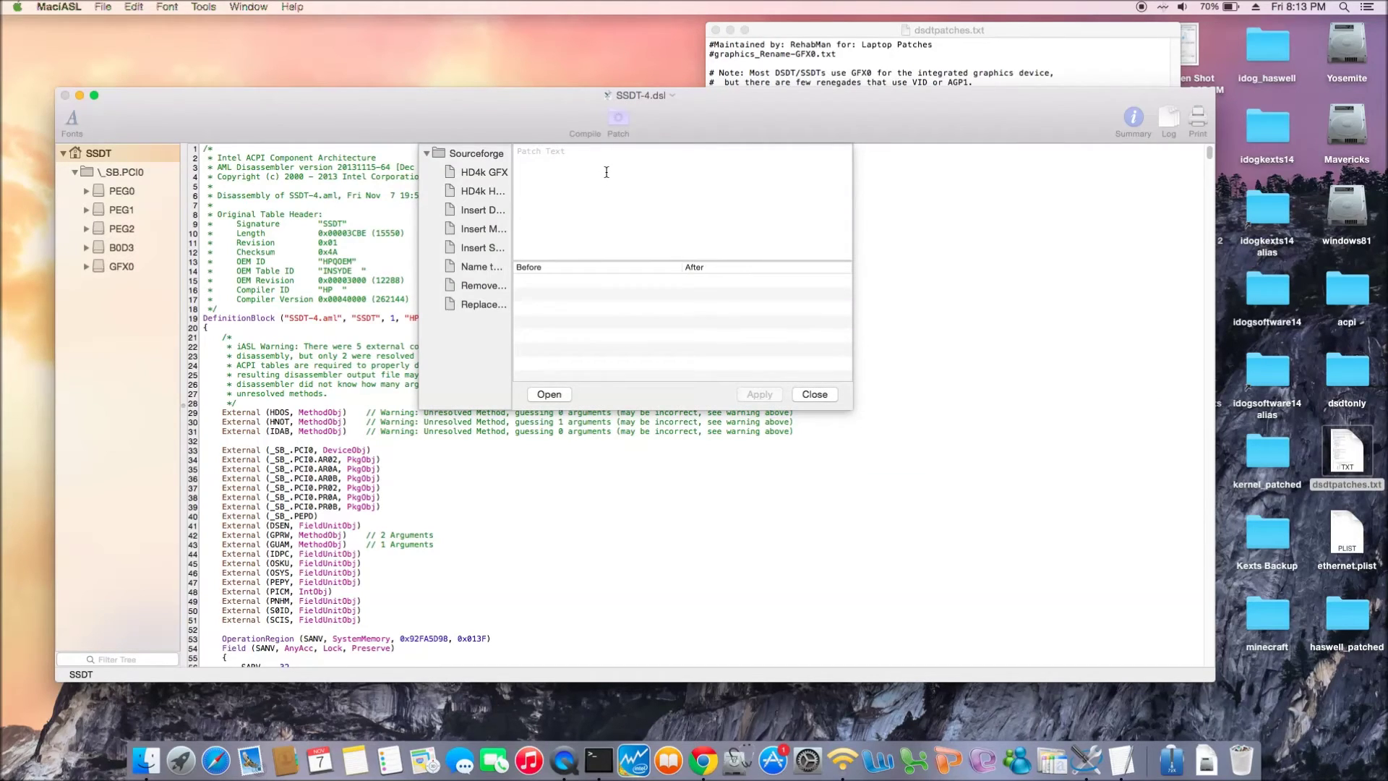
pyautogui.press('super+v')
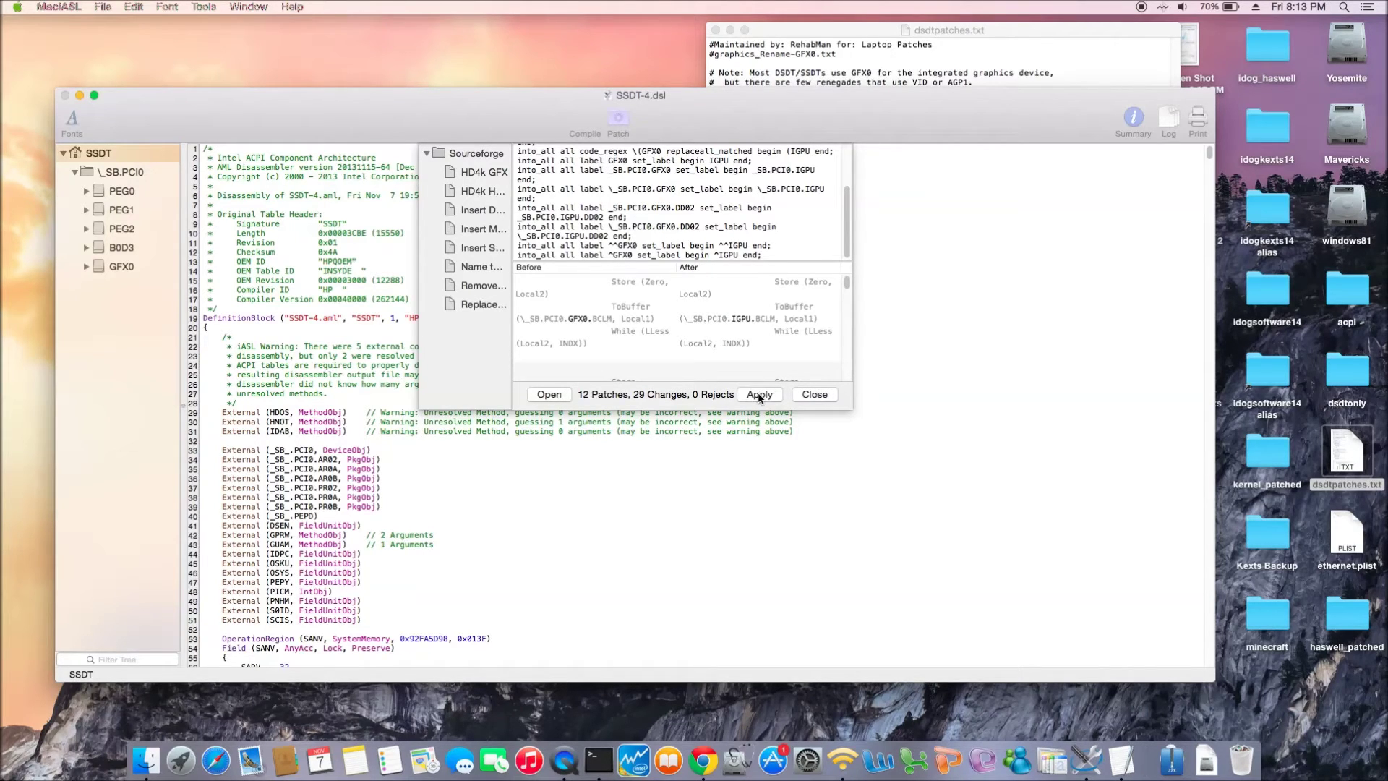
pyautogui.click(759, 393)
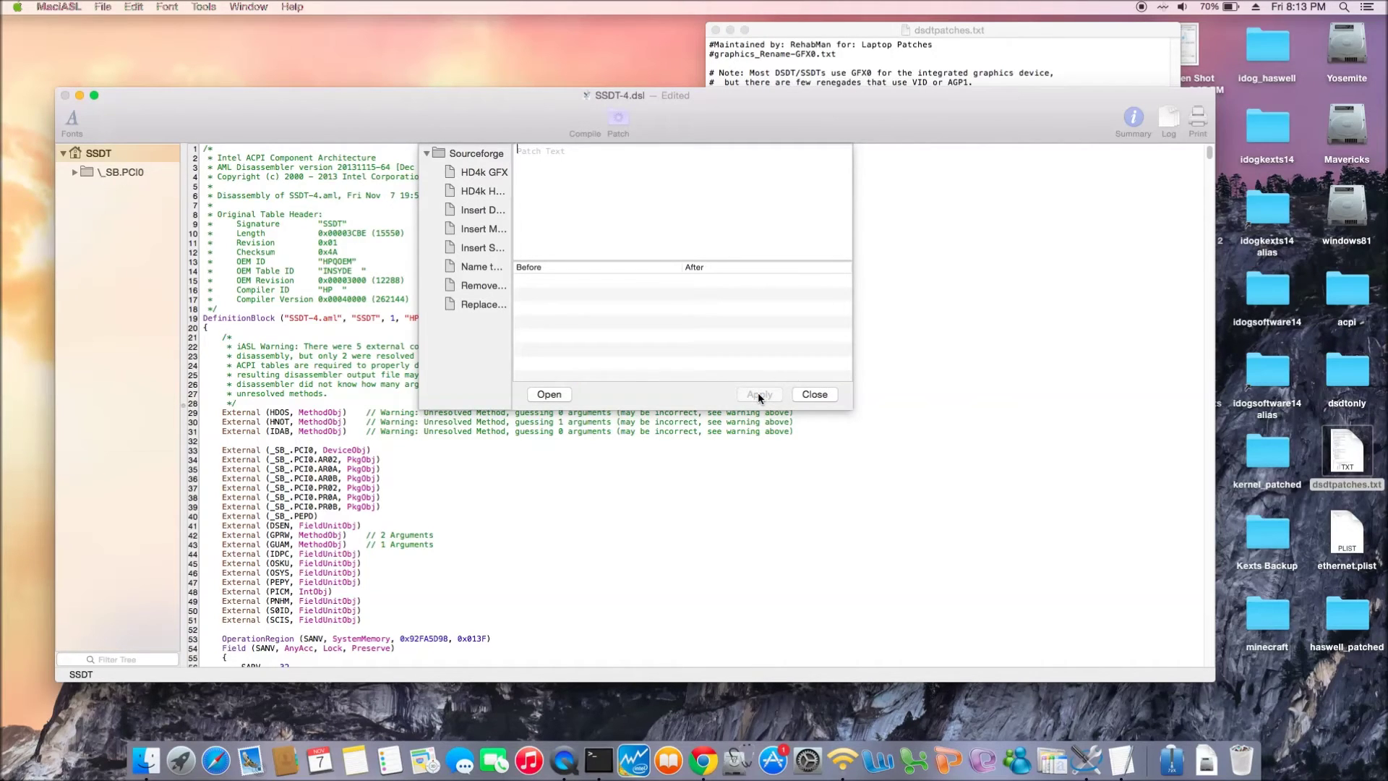
pyautogui.click(814, 394)
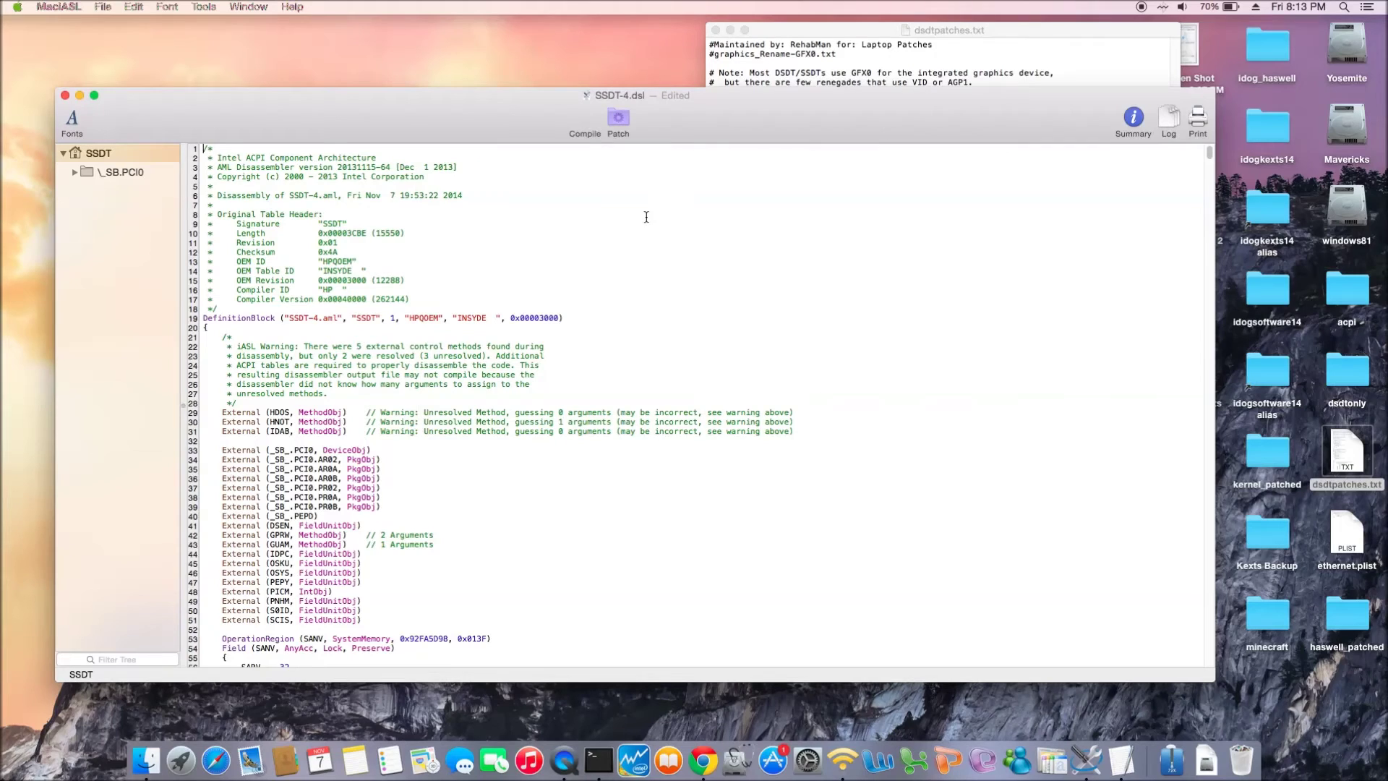
pyautogui.click(585, 136)
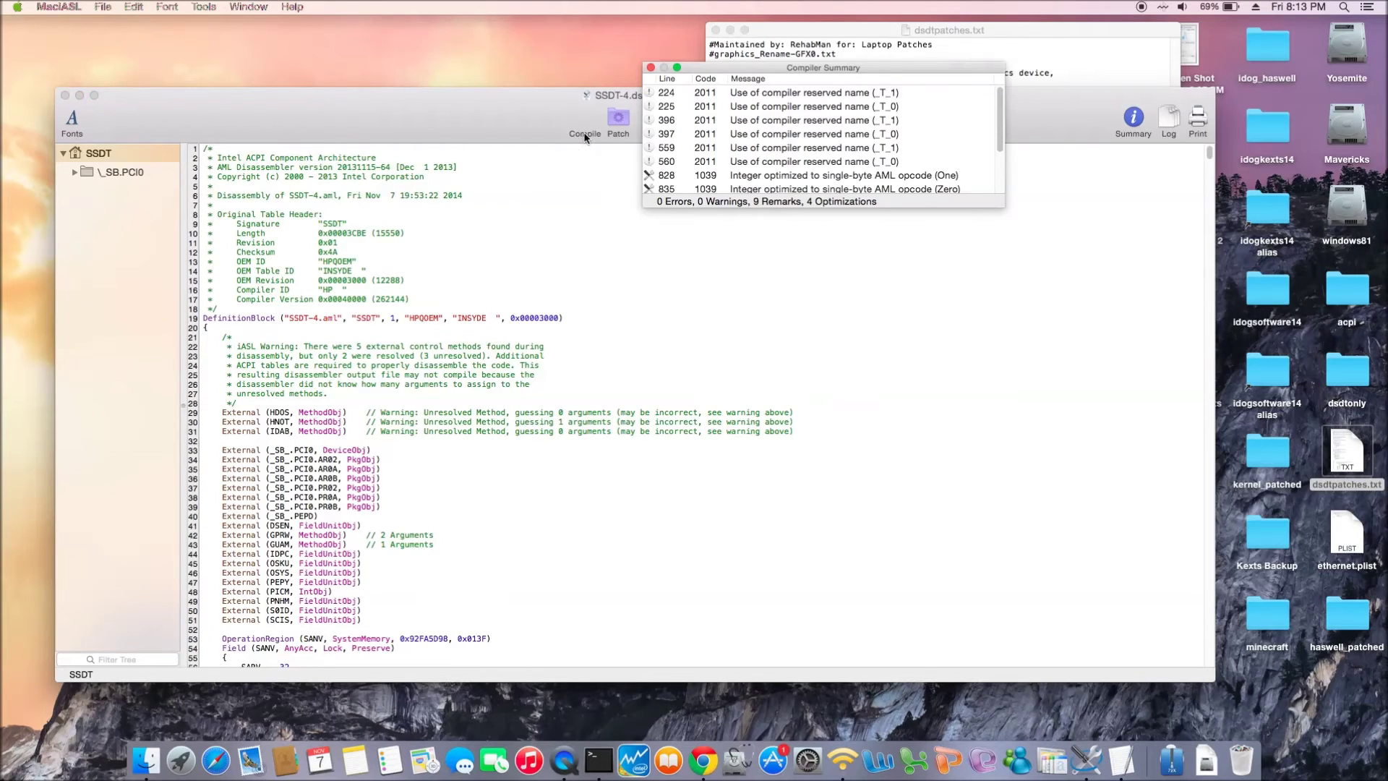
pyautogui.click(651, 67)
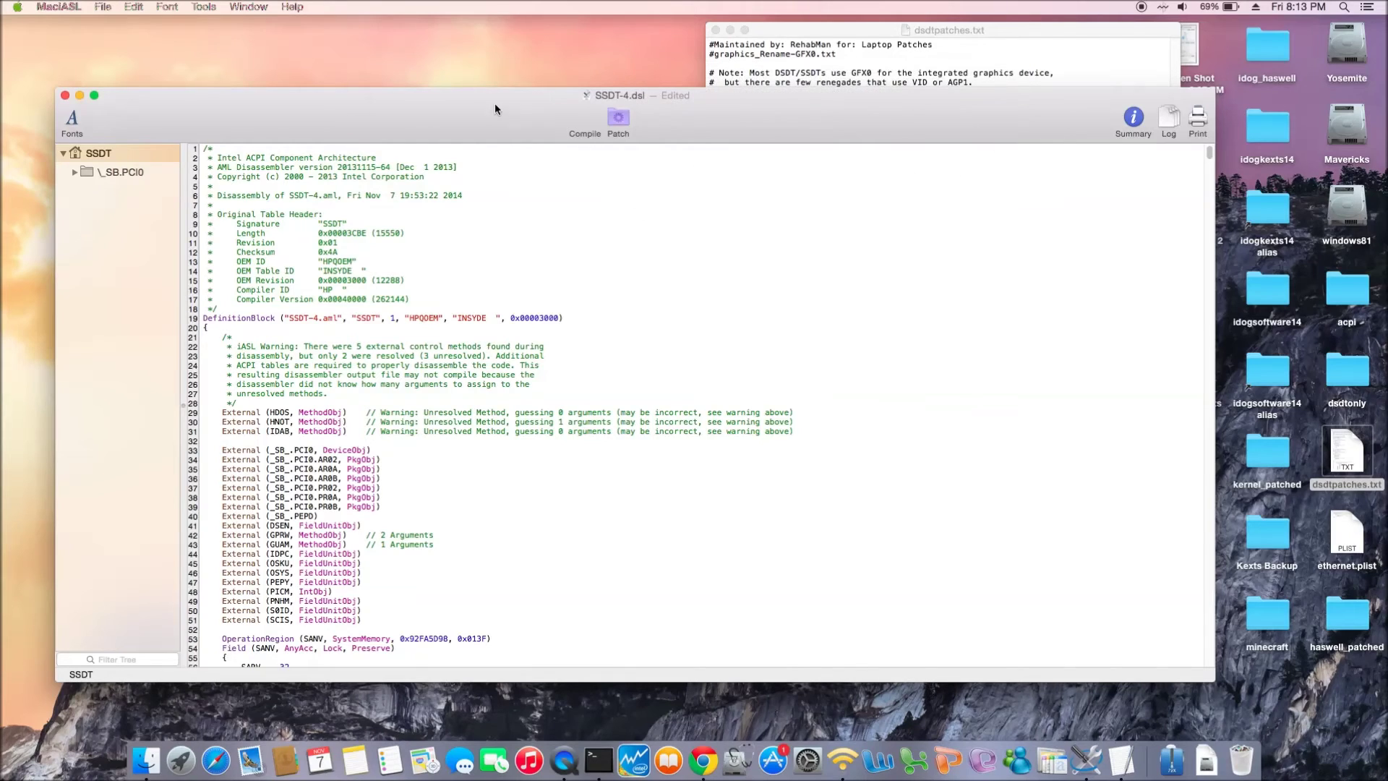
# Save the patched SSDT-4 as SSDT-4igpu.dsl in the tsm6i7_acpi folder as a Disassembled ASL File and close it.
pyautogui.click(105, 9)
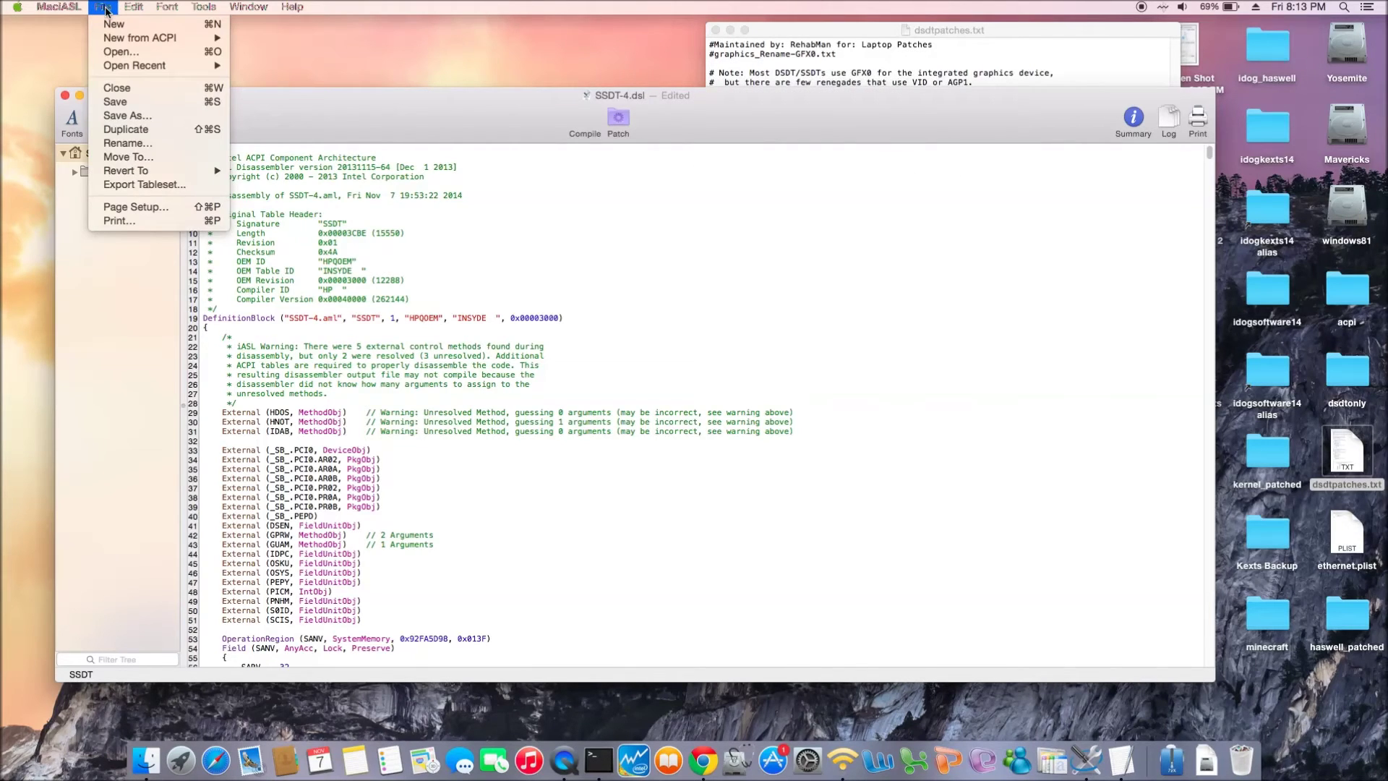
pyautogui.click(119, 116)
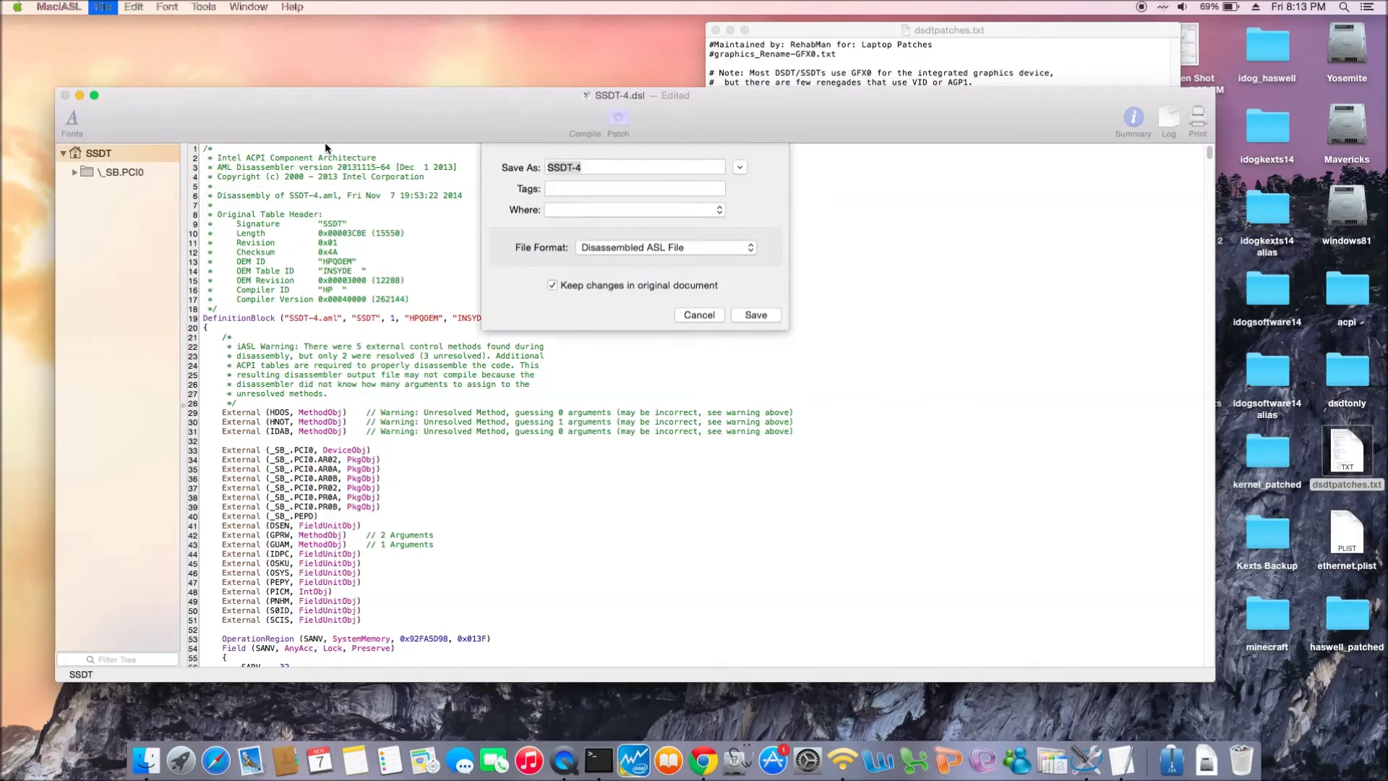
pyautogui.click(594, 168)
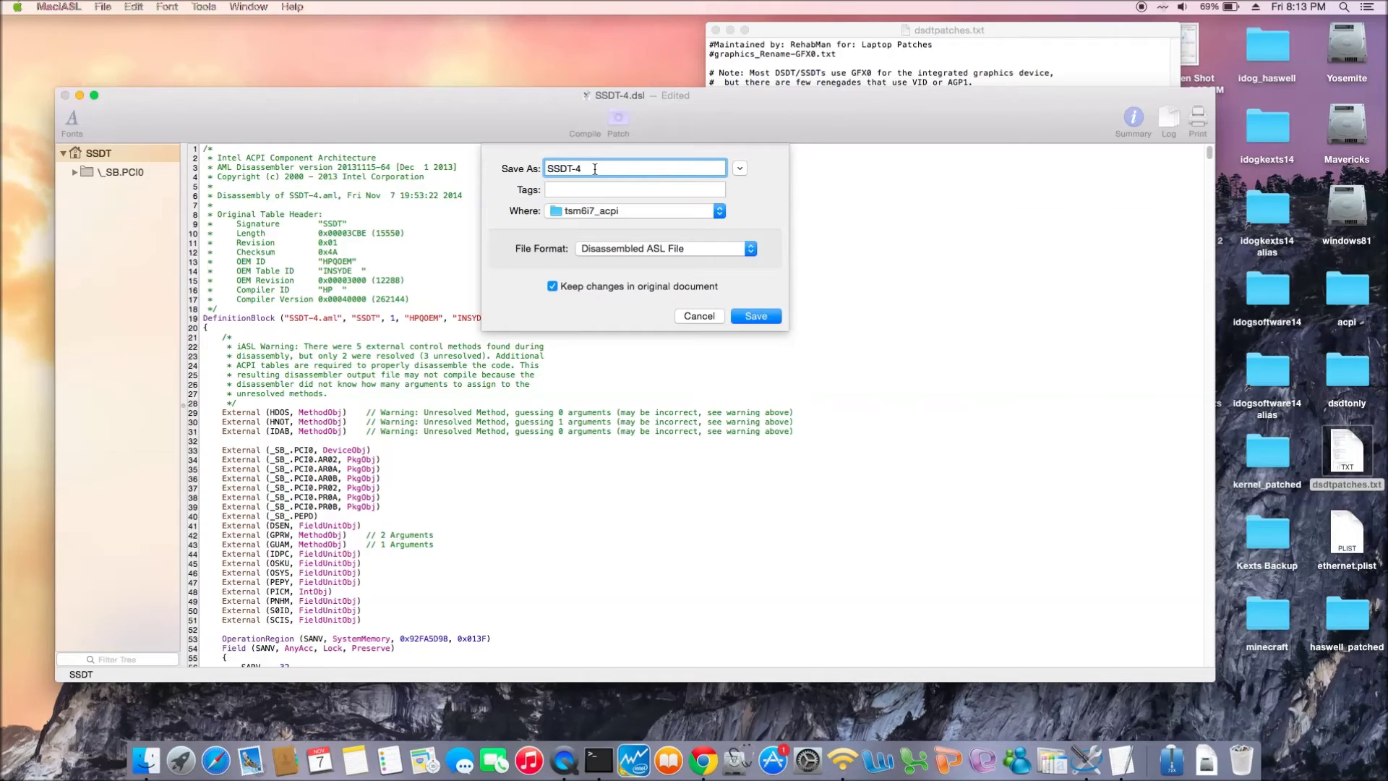
pyautogui.write('igpu.ds')
pyautogui.click(750, 317)
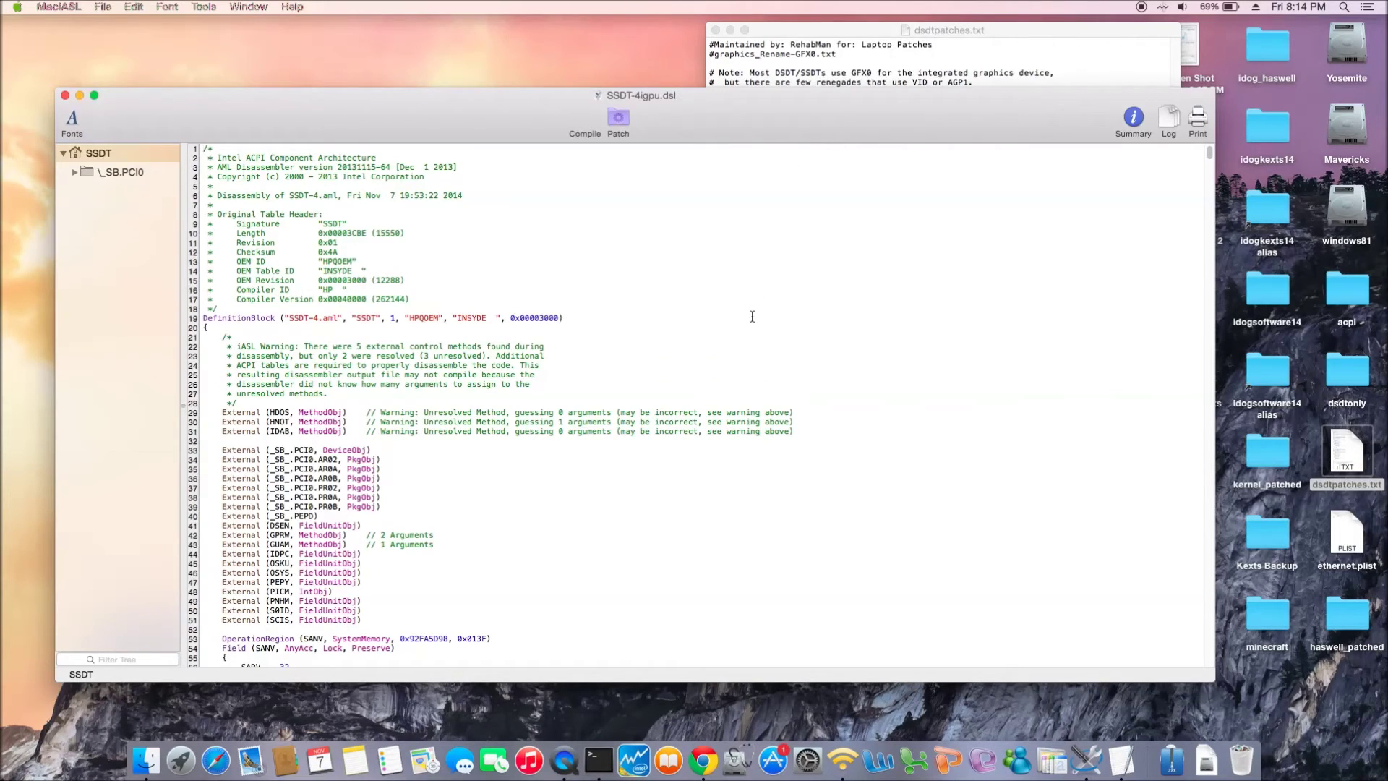
pyautogui.click(66, 96)
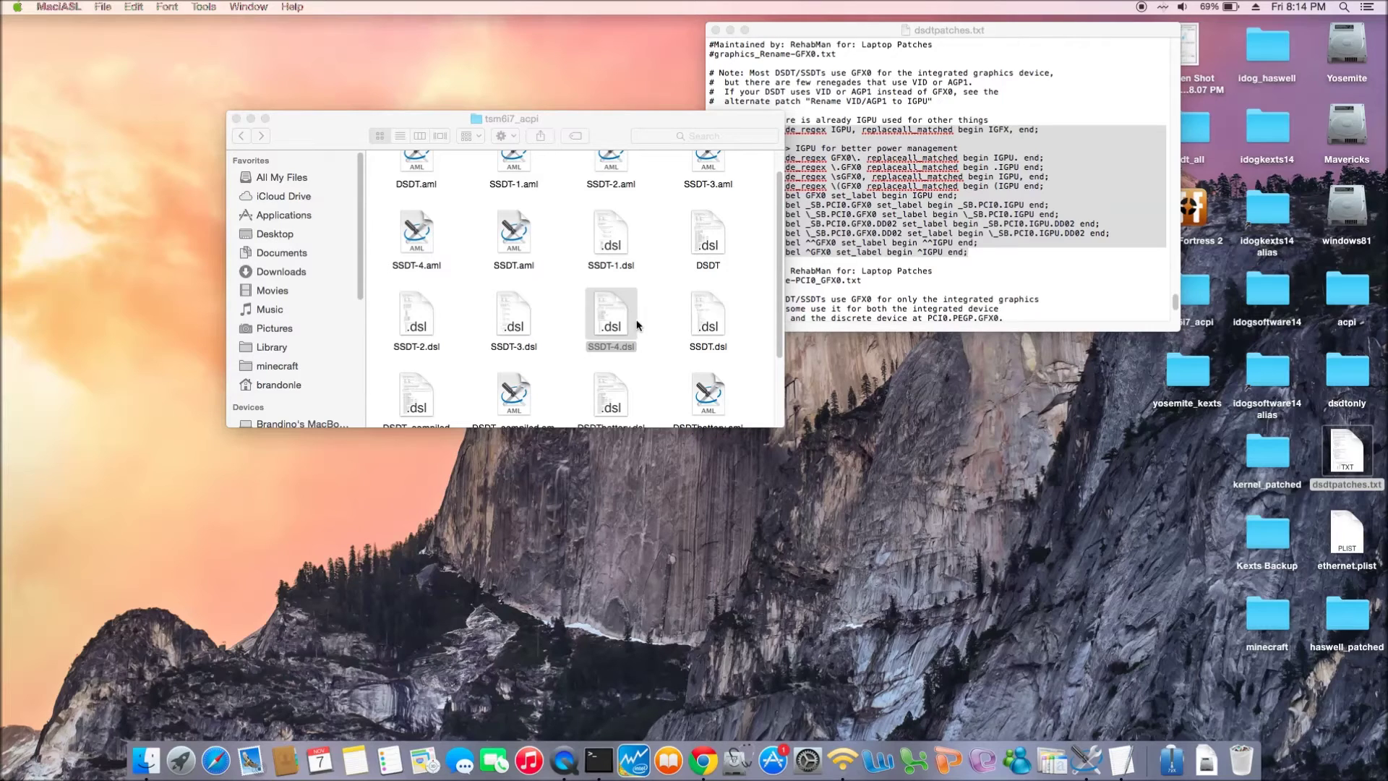
# Reopen SSDT-4.dsl and go to the IGPU device under \_SB.PCI0.
pyautogui.click(612, 321)
pyautogui.doubleClick(612, 322)
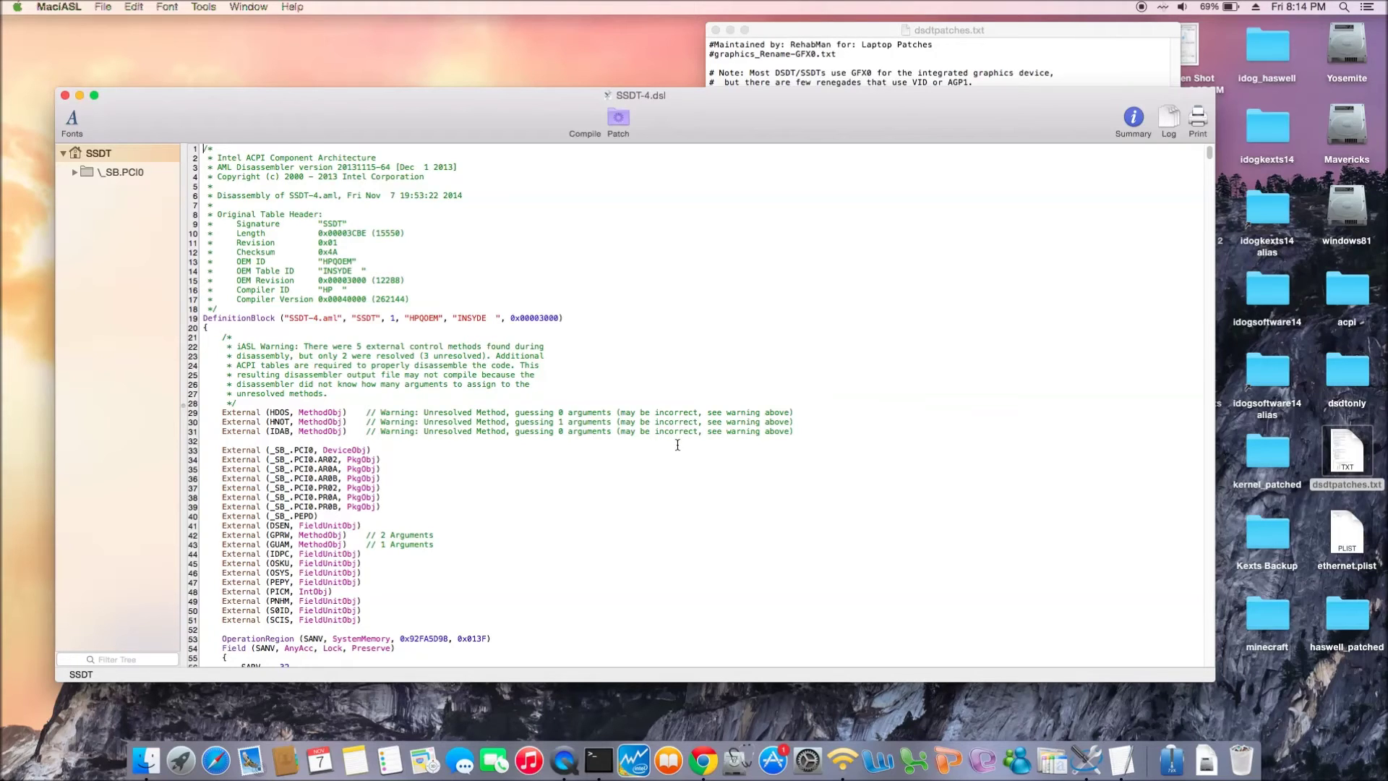
pyautogui.press('super+f')
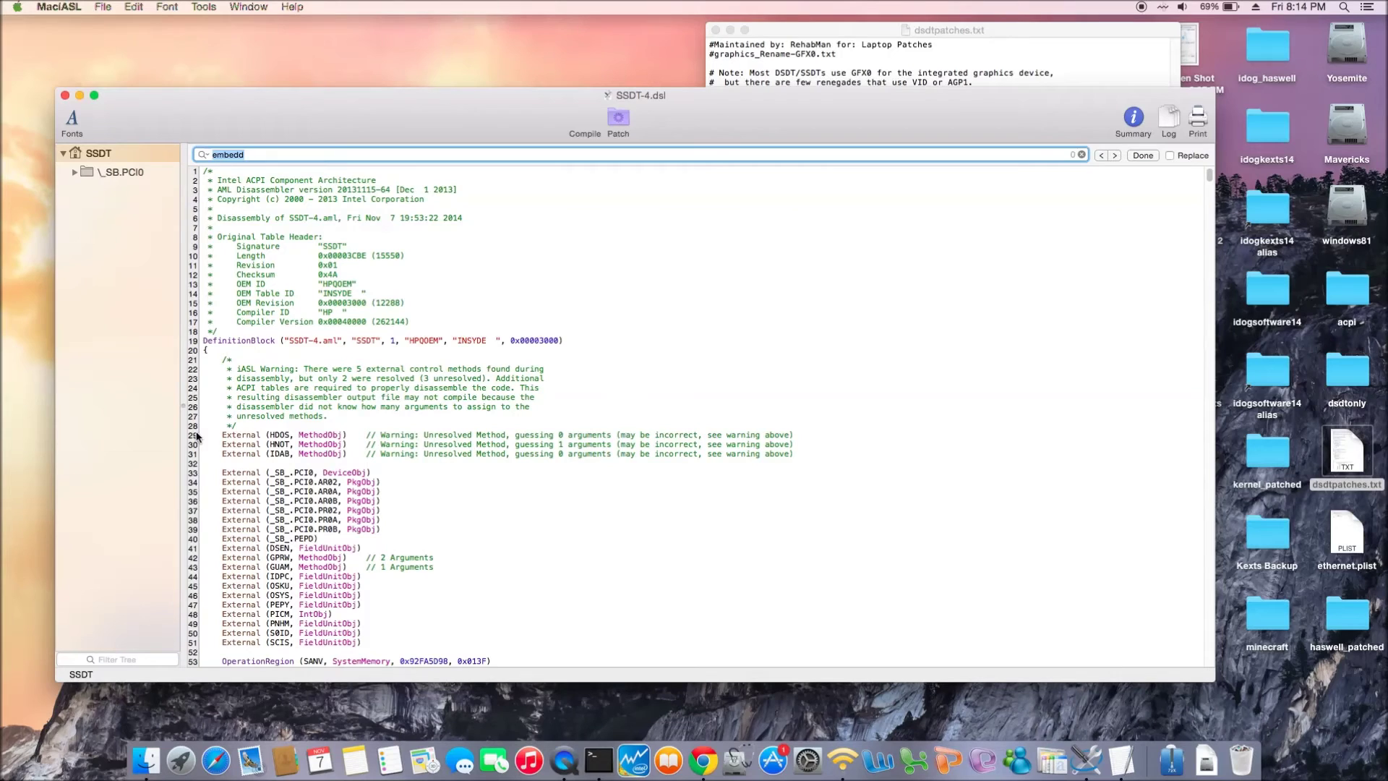
pyautogui.click(74, 172)
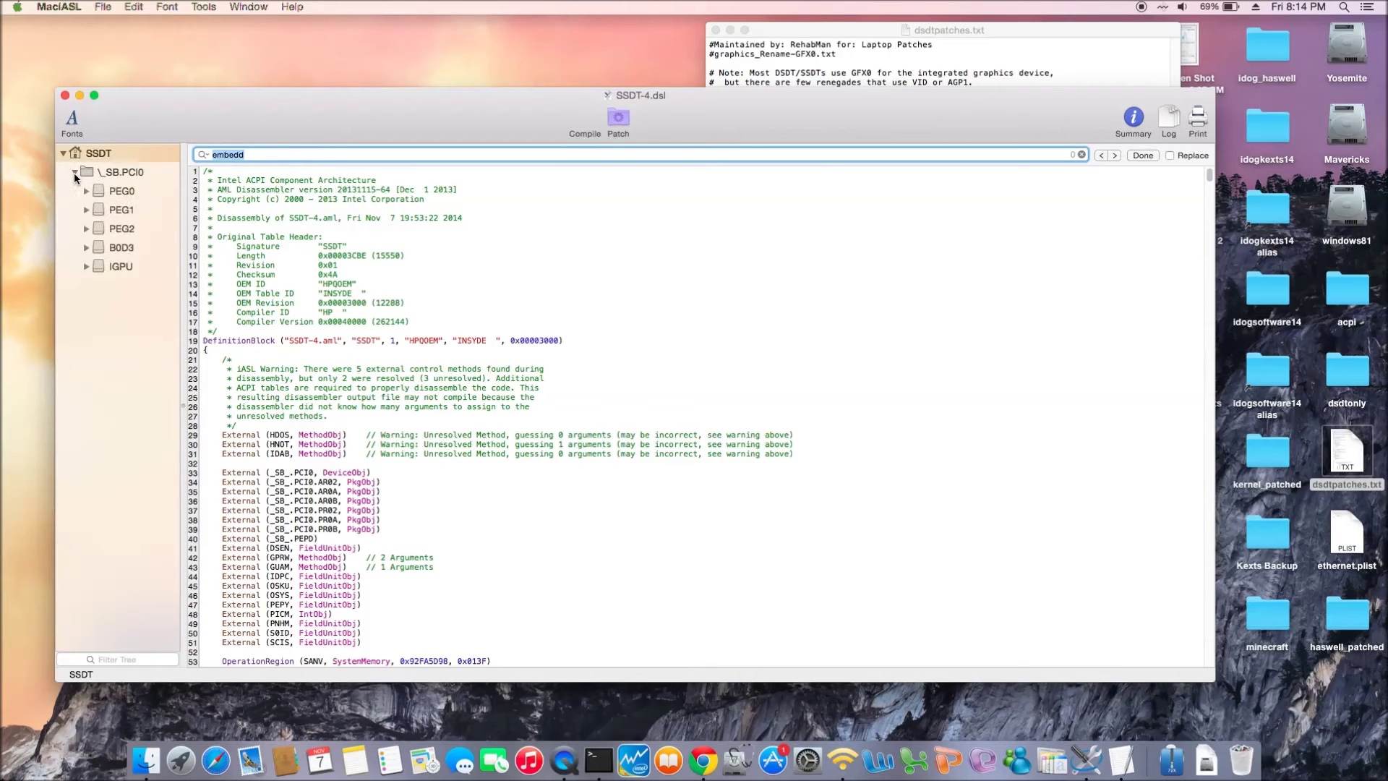
pyautogui.click(111, 266)
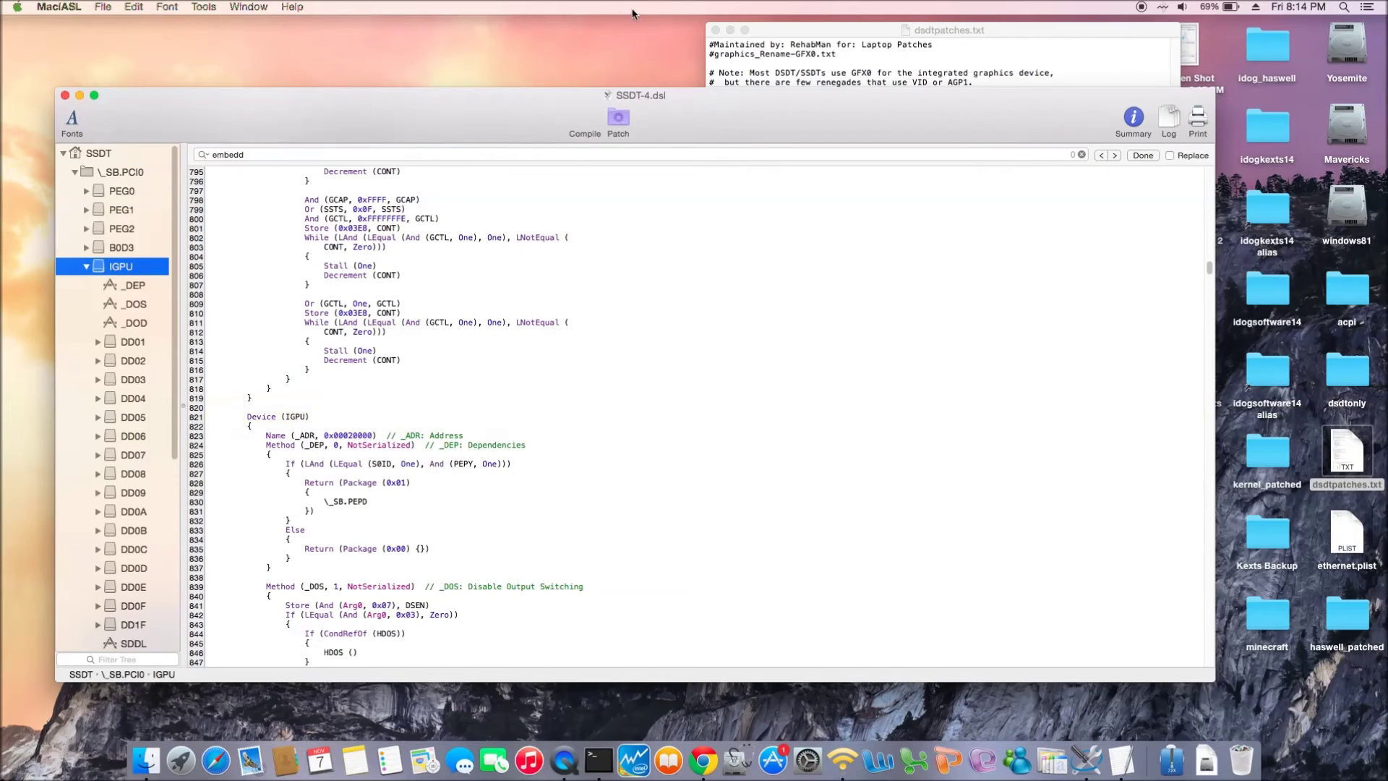
# Copy the complete graphics_PNLF_haswell brightness patch from dsdtpatches.txt.
pyautogui.click(767, 35)
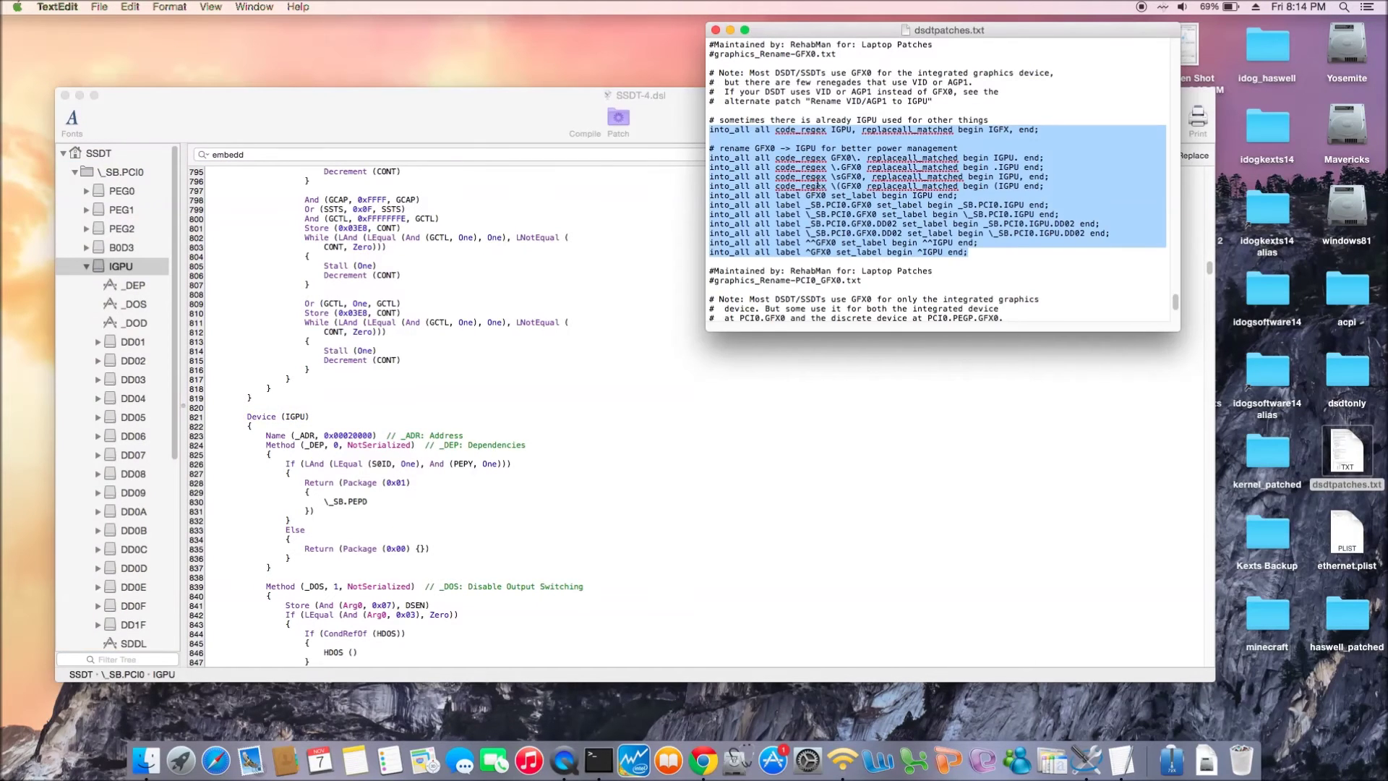
pyautogui.scroll(6, 822, 186)
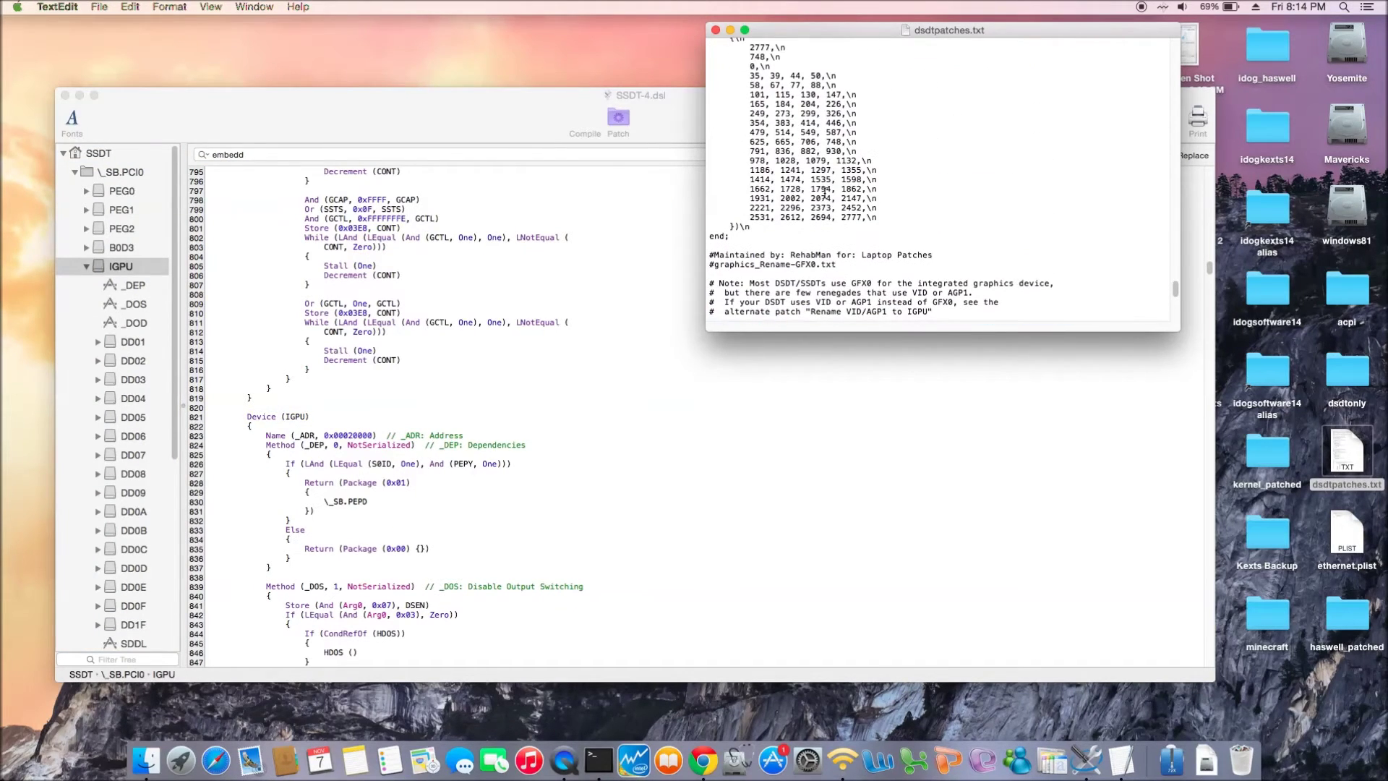
pyautogui.moveTo(735, 238); pyautogui.dragTo(680, 207)
pyautogui.scroll(1, 681, 209)
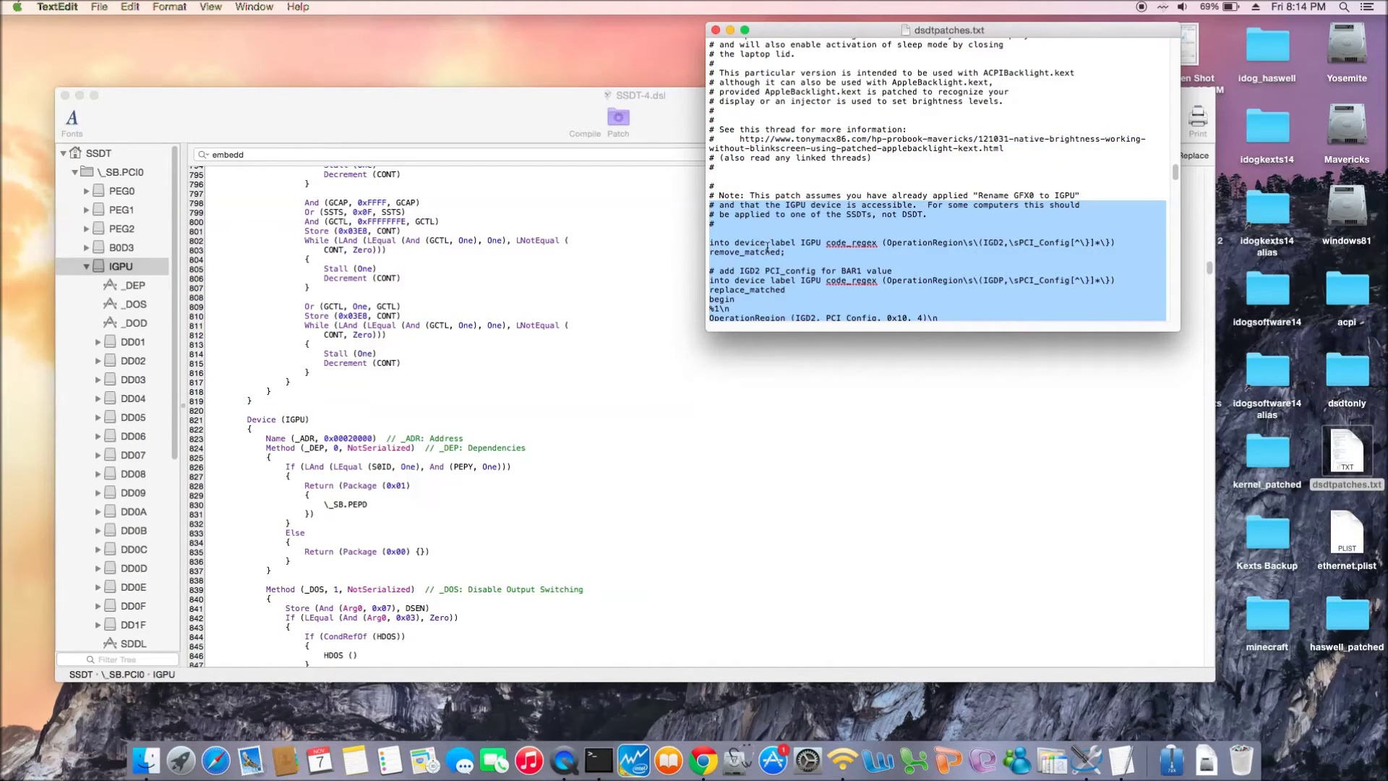
pyautogui.click(810, 209)
pyautogui.scroll(5, 810, 209)
pyautogui.scroll(-1, 810, 208)
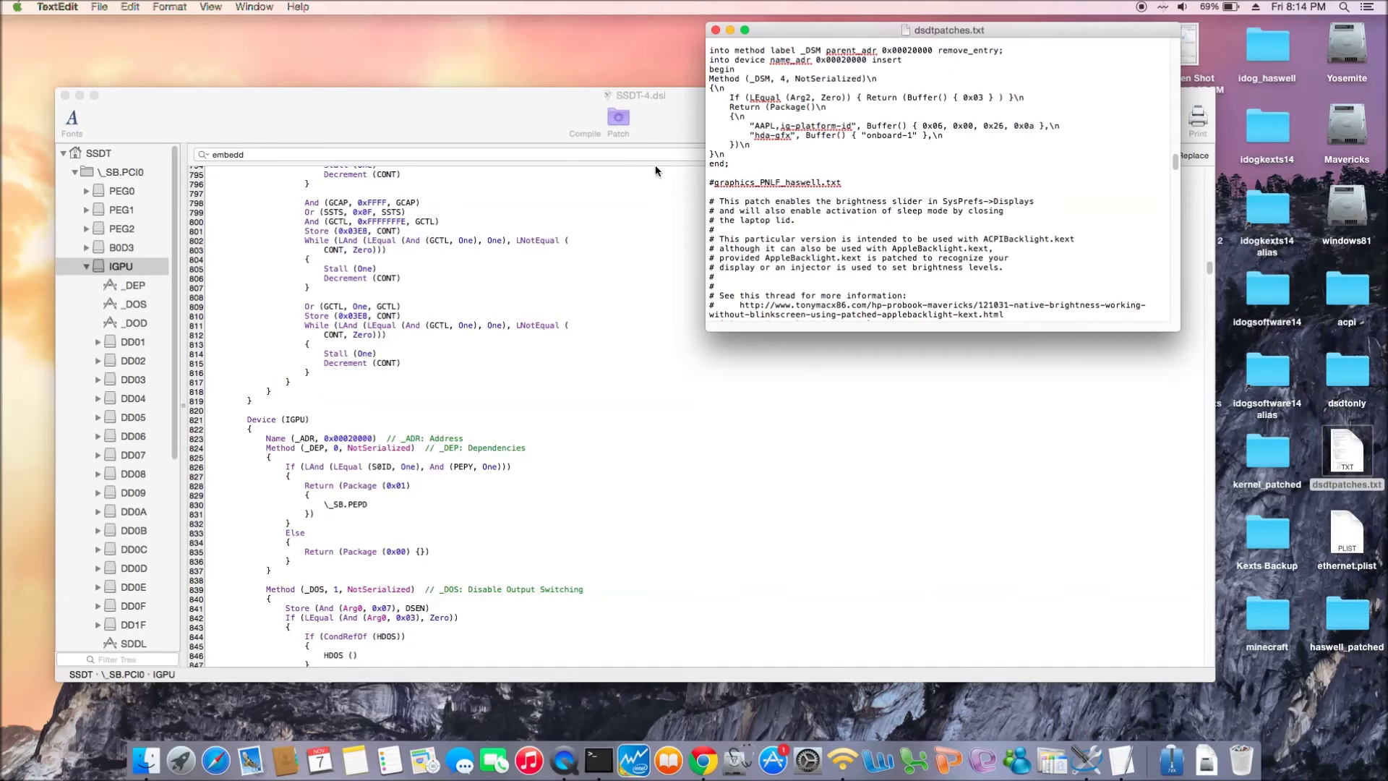
# Apply the copied PNLF Haswell brightness patch to SSDT-4.dsl and recompile the table.
pyautogui.click(540, 118)
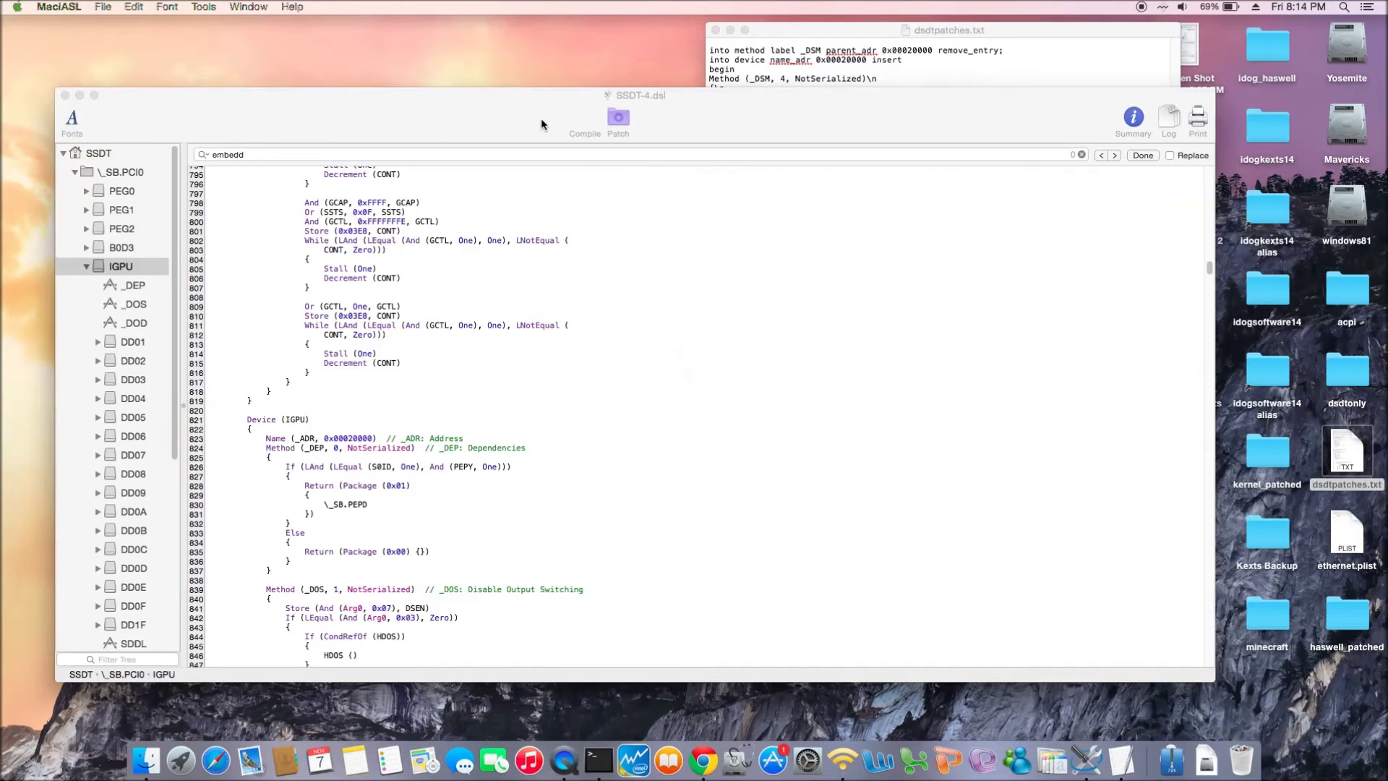
pyautogui.click(618, 119)
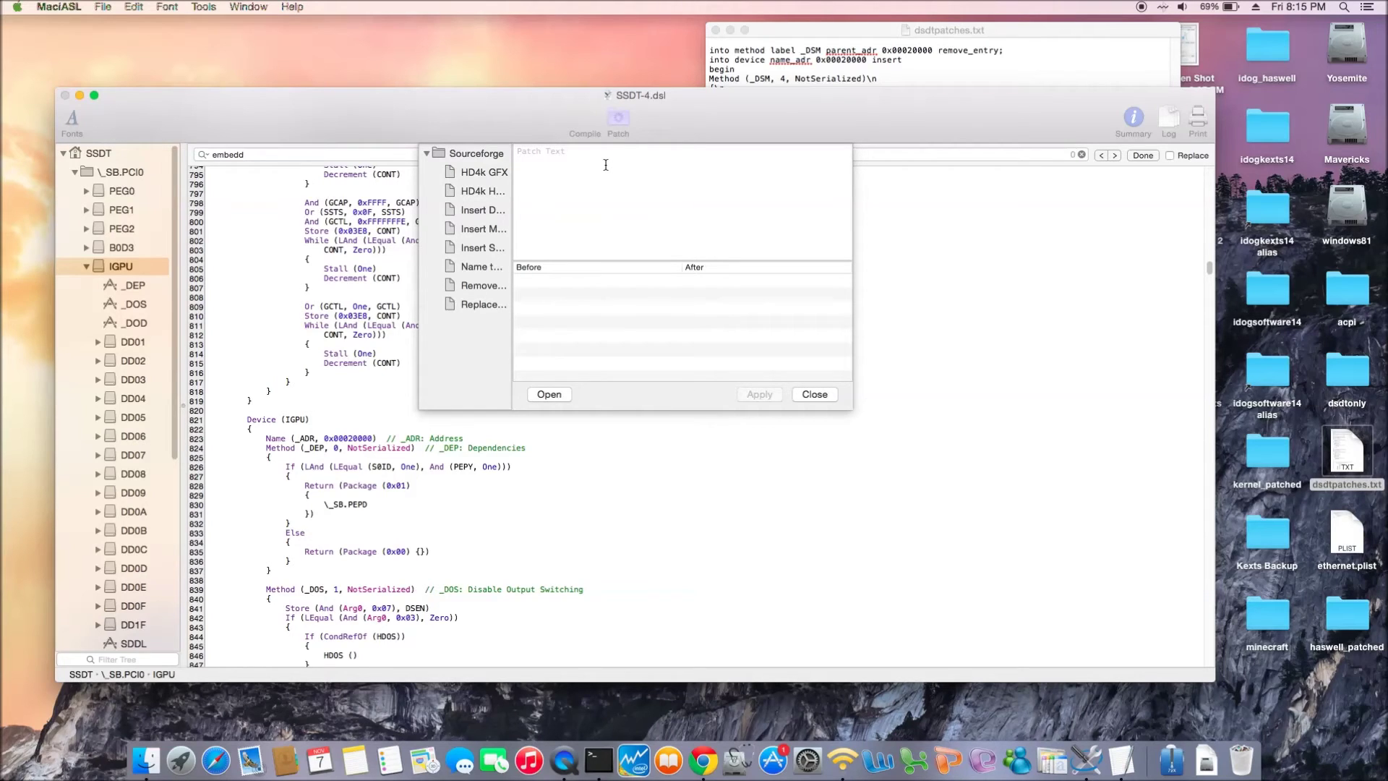
pyautogui.press('super+v')
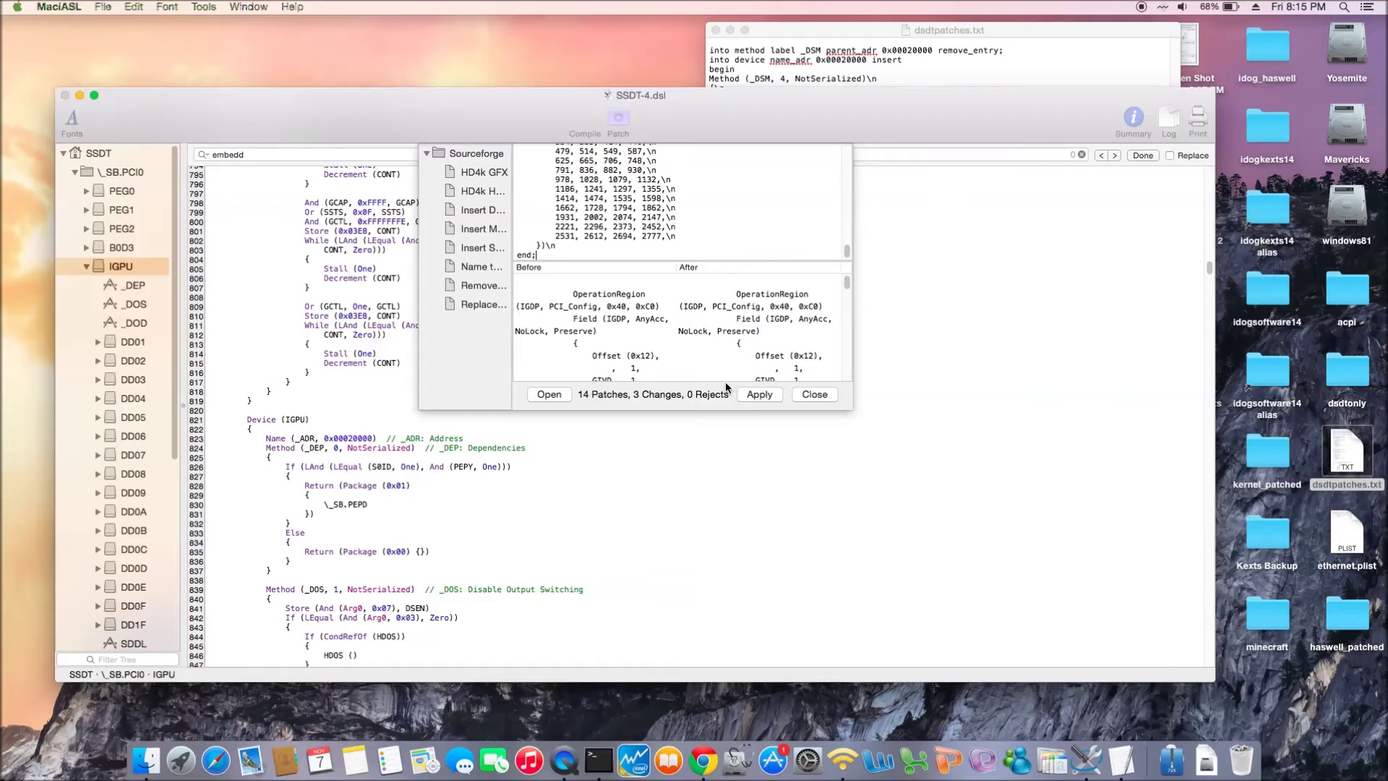
pyautogui.click(750, 397)
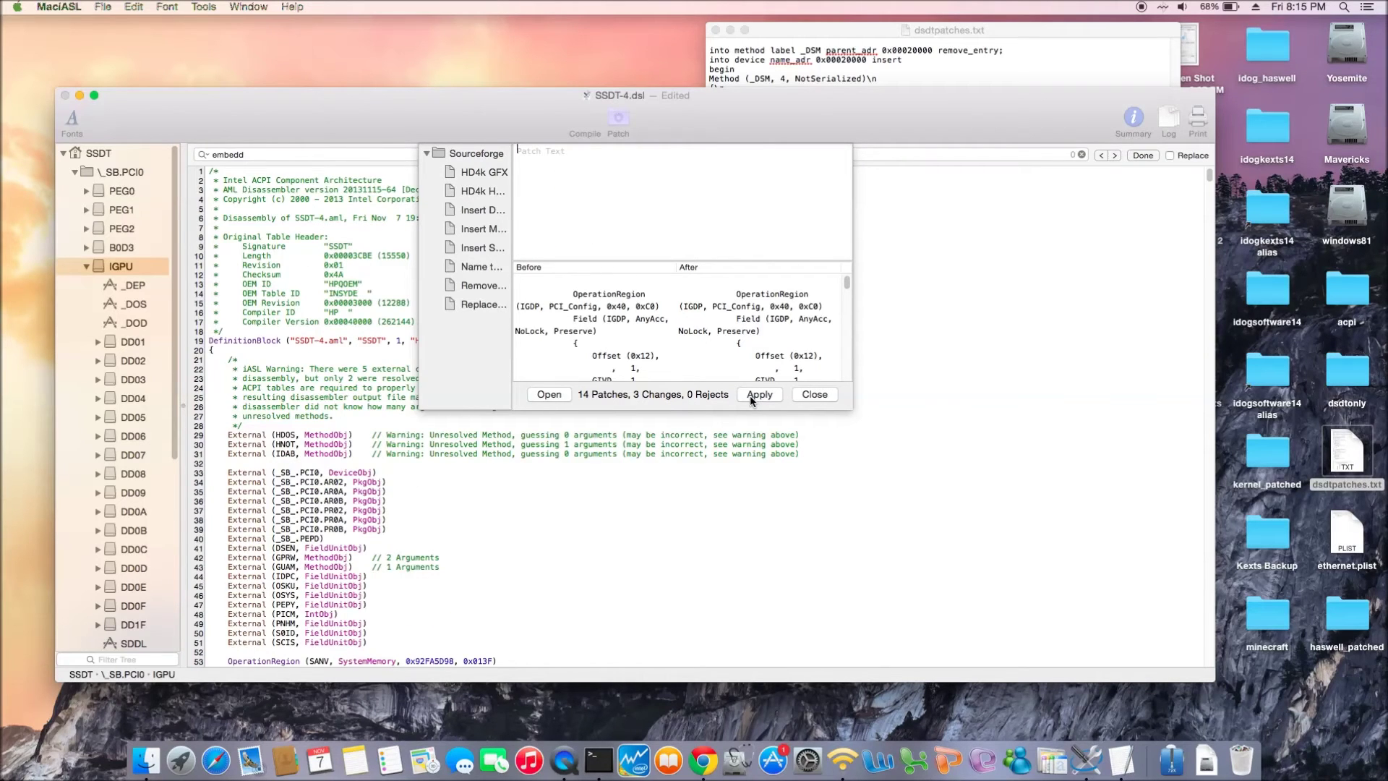
pyautogui.click(813, 394)
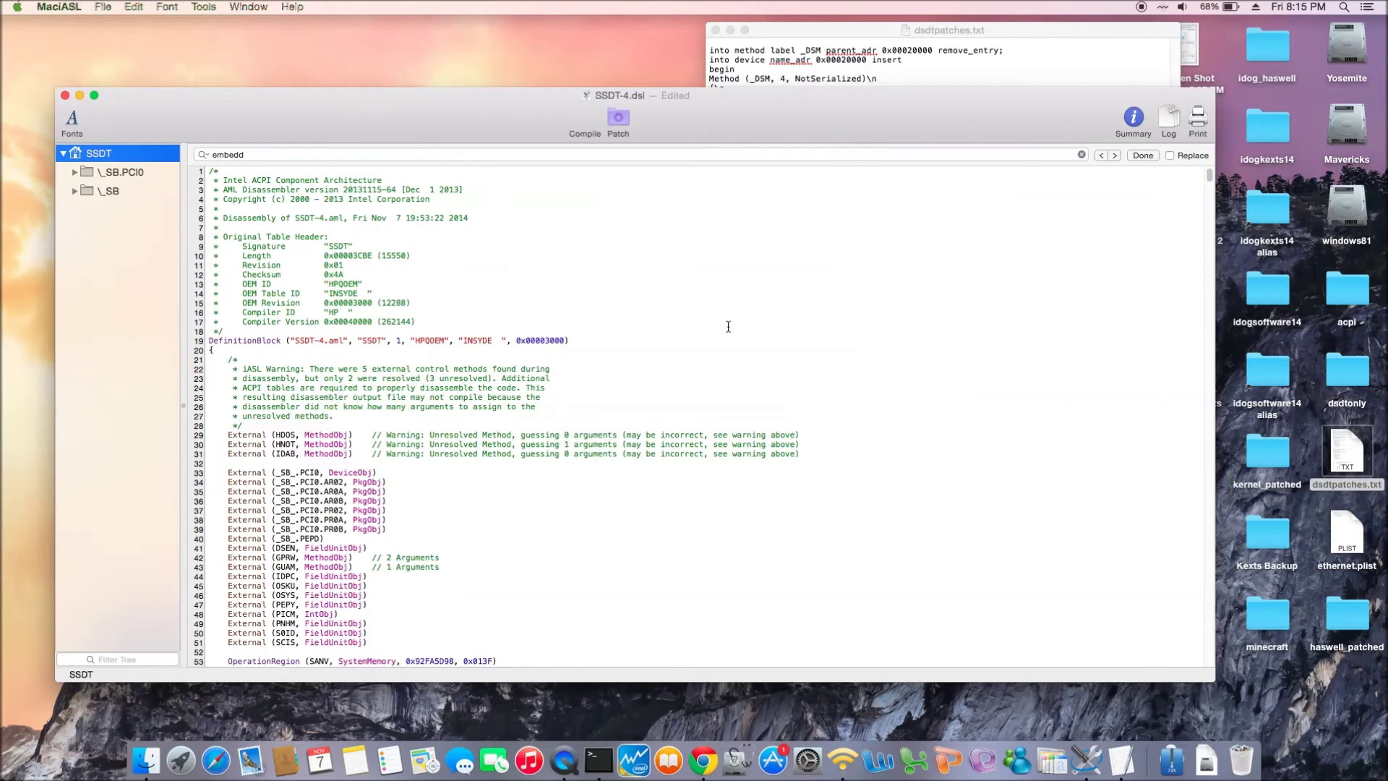
pyautogui.click(581, 136)
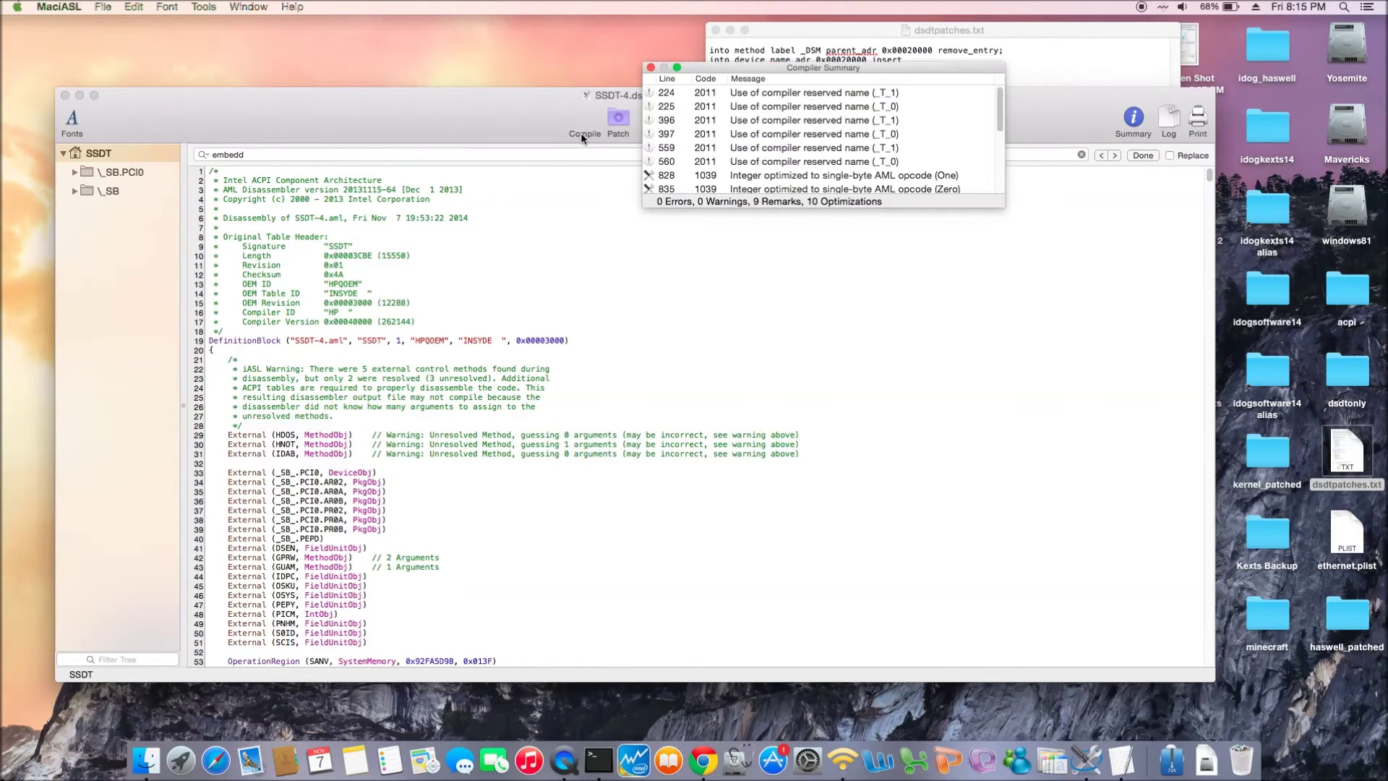
# Review the compiler summary entries and inspect the code around the PNLF device under \_SB.
pyautogui.scroll(-3, 695, 154)
pyautogui.click(695, 154)
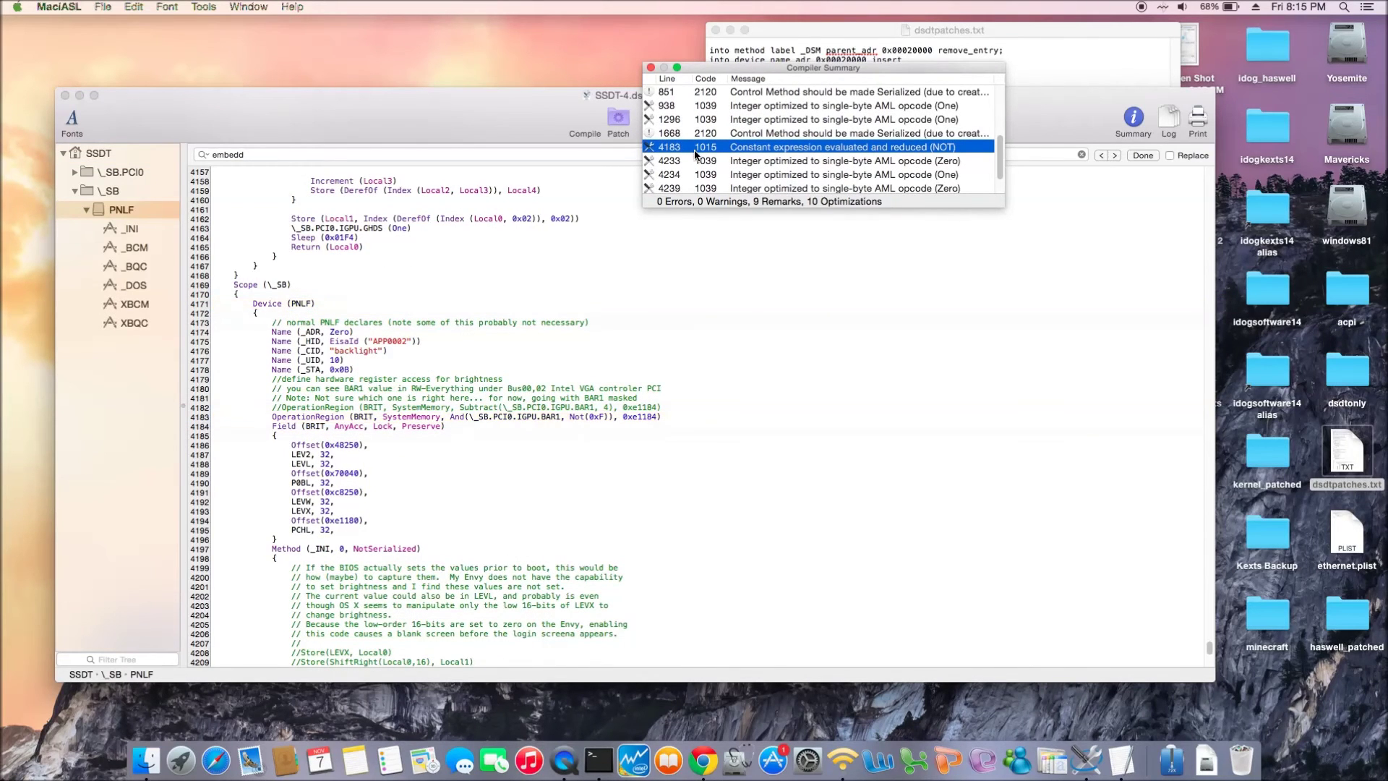
pyautogui.scroll(-2, 695, 153)
pyautogui.scroll(5, 695, 155)
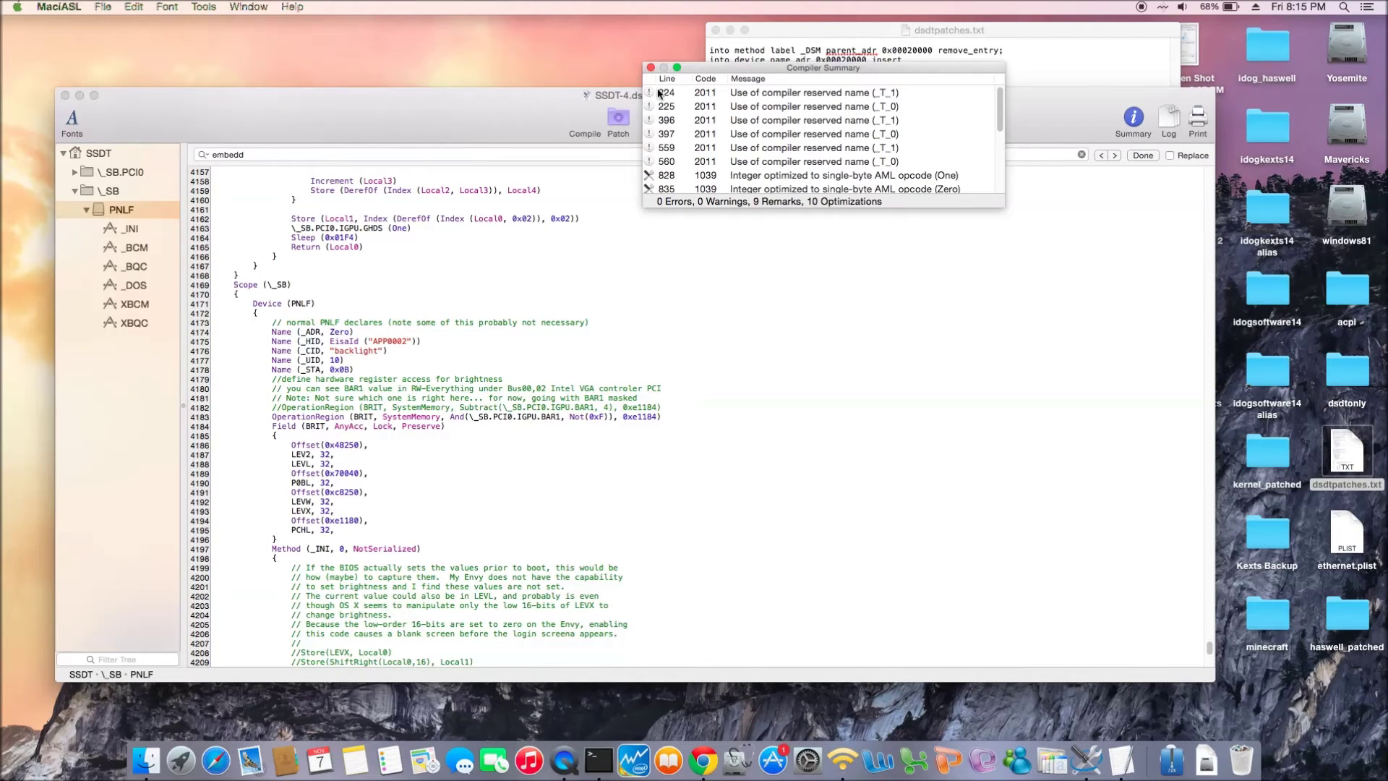
pyautogui.click(650, 68)
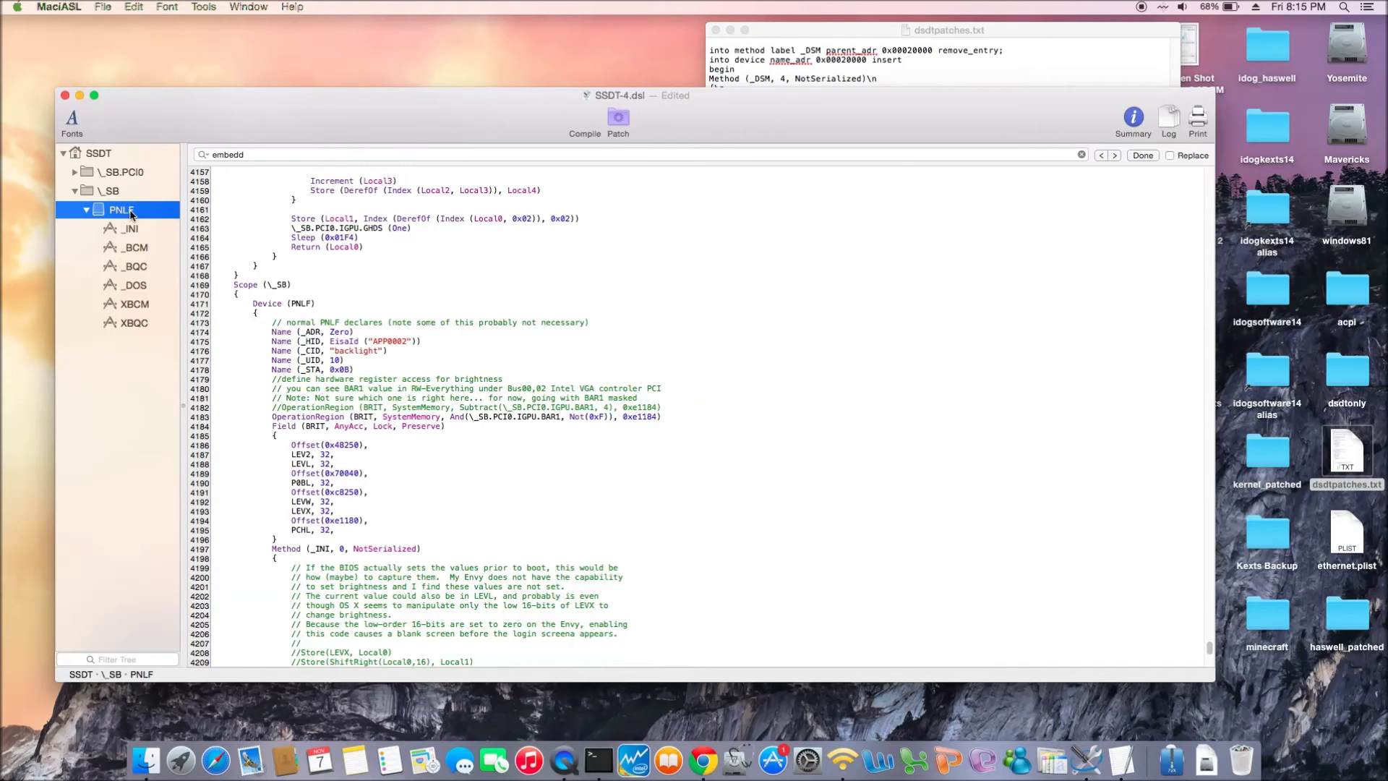
pyautogui.scroll(5, 300, 312)
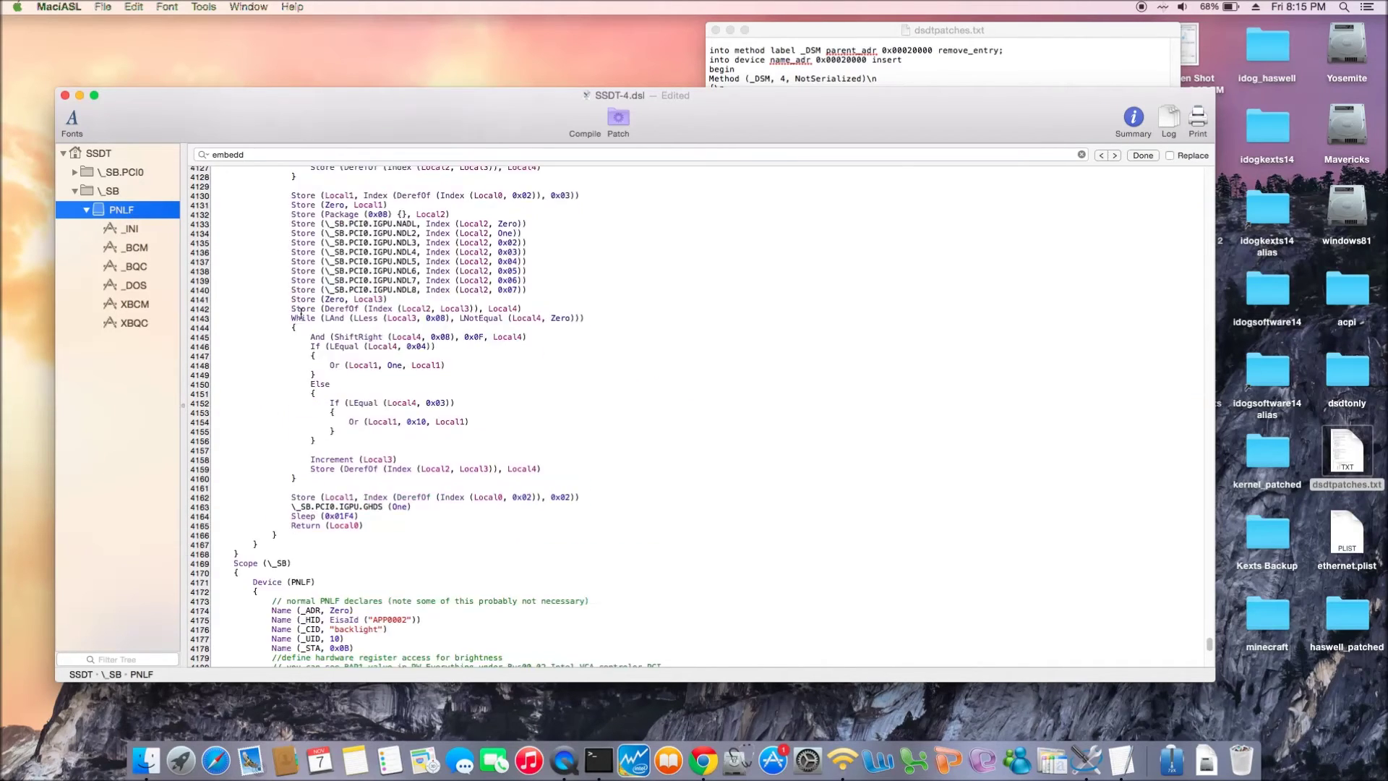
pyautogui.scroll(-4, 300, 312)
# Save the brightness-patched table as SSDT-4_igpu_pnlf in the tsm6i7_acpi folder as a Disassembled ASL File.
pyautogui.click(104, 6)
pyautogui.click(138, 110)
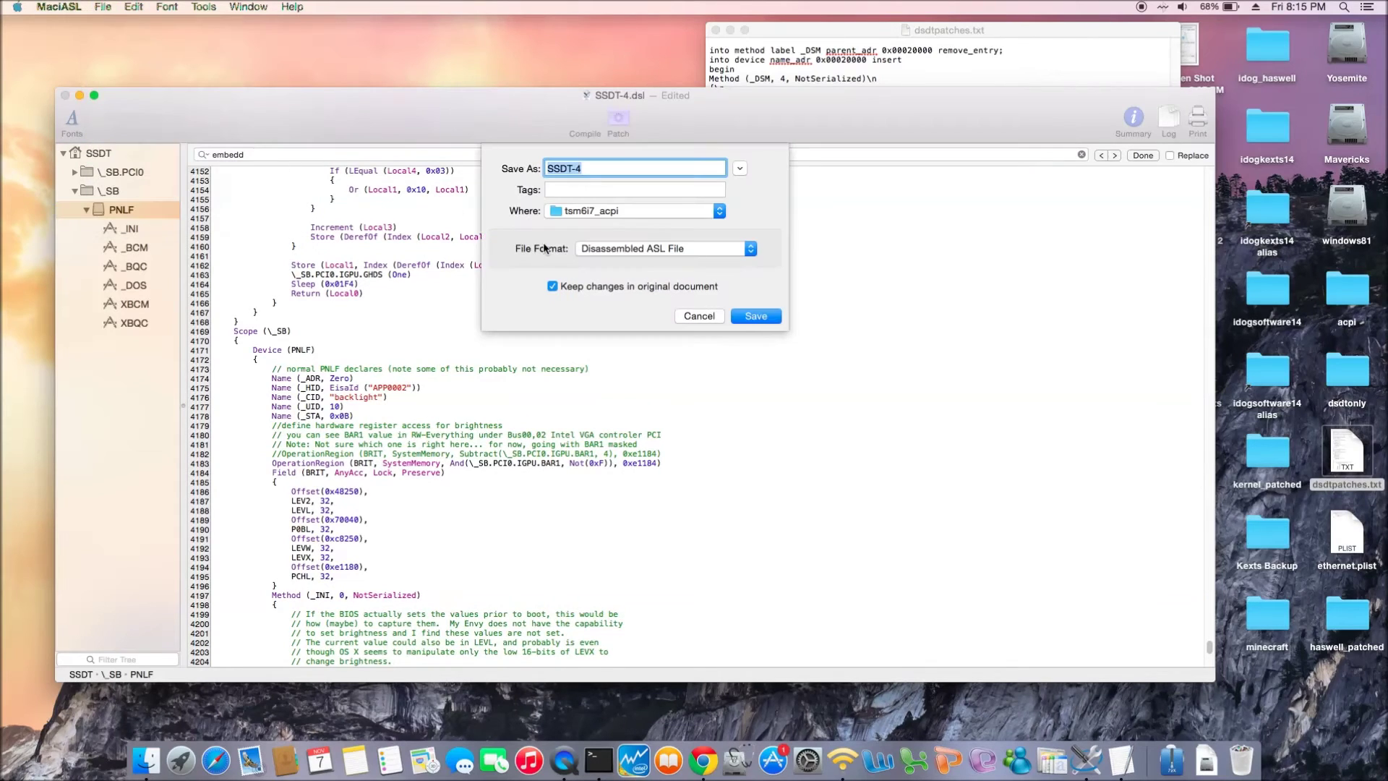
pyautogui.click(597, 169)
pyautogui.write('_igpu_pnlf')
pyautogui.click(748, 316)
# Save another copy as SSDT-4_igpu_pnlf.aml in the tsm6i7_acpi folder in ACPI Machine Language Binary format.
pyautogui.click(103, 6)
pyautogui.click(130, 110)
pyautogui.click(639, 169)
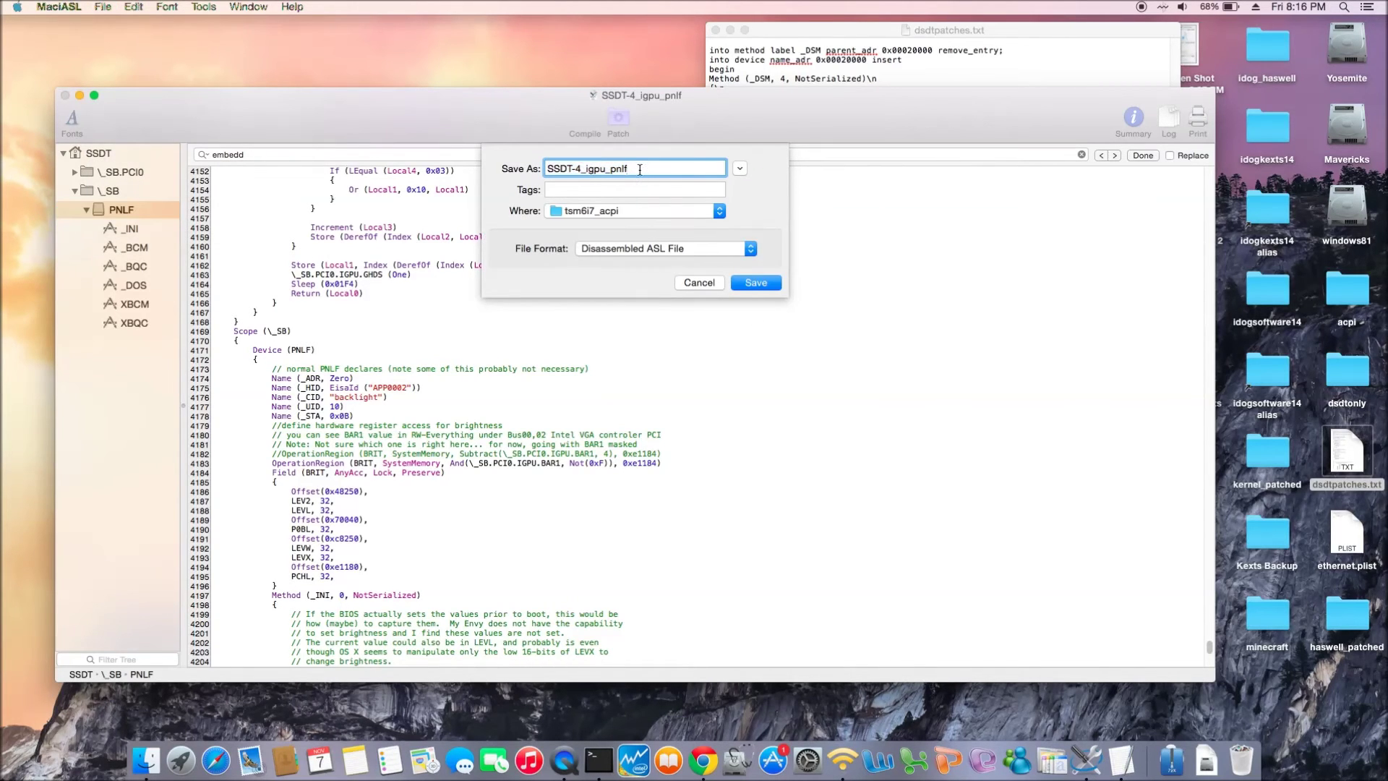
pyautogui.press('BackSpace')
pyautogui.press('BackSpace')
pyautogui.press('BackSpace')
pyautogui.press('BackSpace')
pyautogui.press('BackSpace')
pyautogui.press('BackSpace')
pyautogui.press('BackSpace')
pyautogui.press('BackSpace')
pyautogui.press('BackSpace')
pyautogui.click(637, 248)
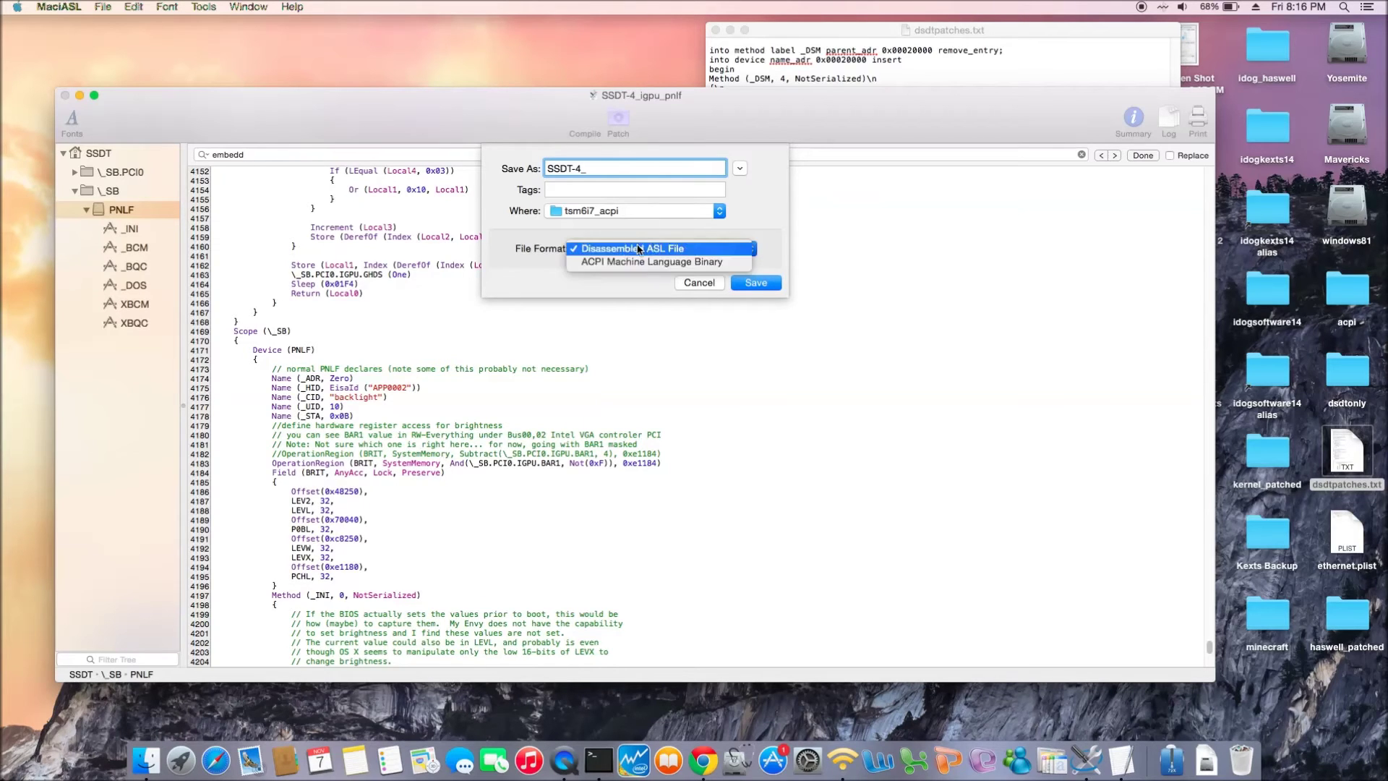
pyautogui.click(636, 269)
pyautogui.click(622, 171)
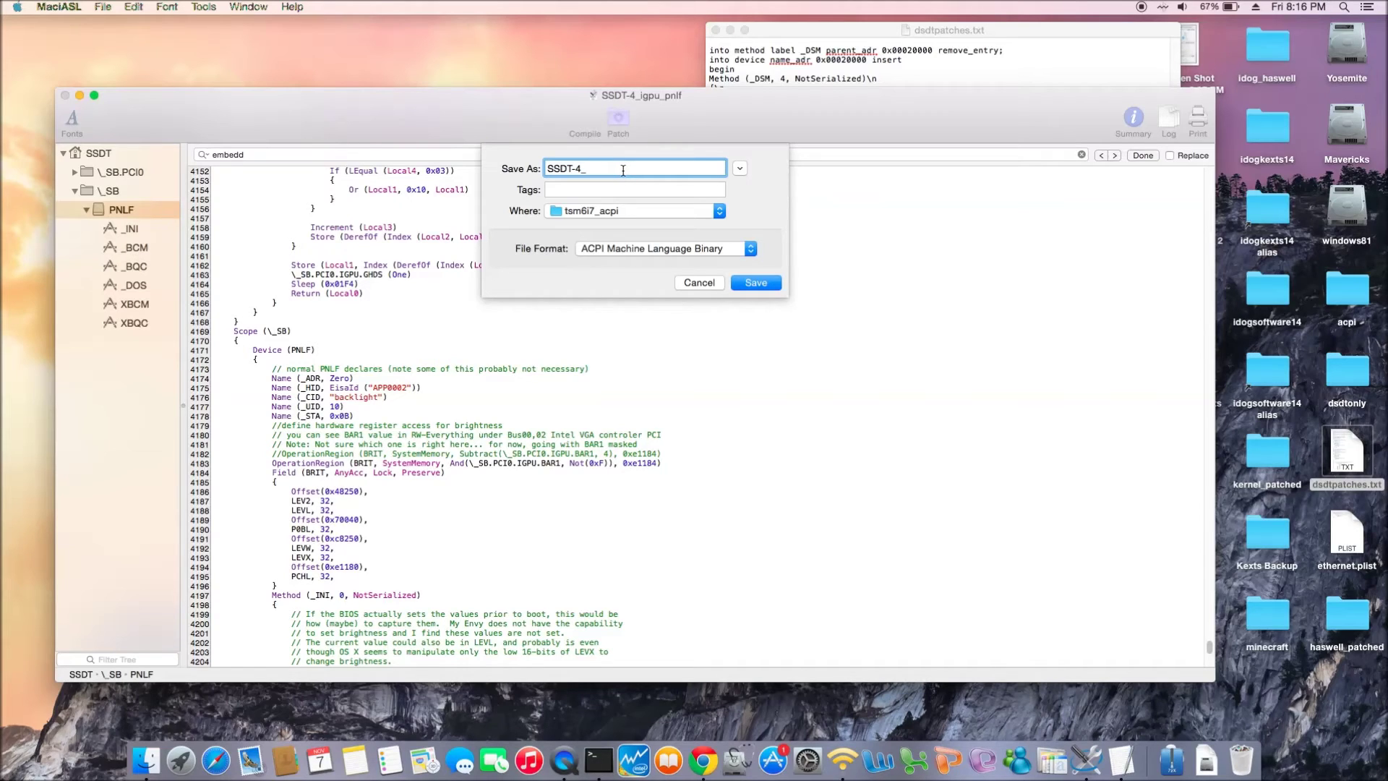
pyautogui.write('igpu')
pyautogui.write('_pnlf.aml')
pyautogui.click(754, 284)
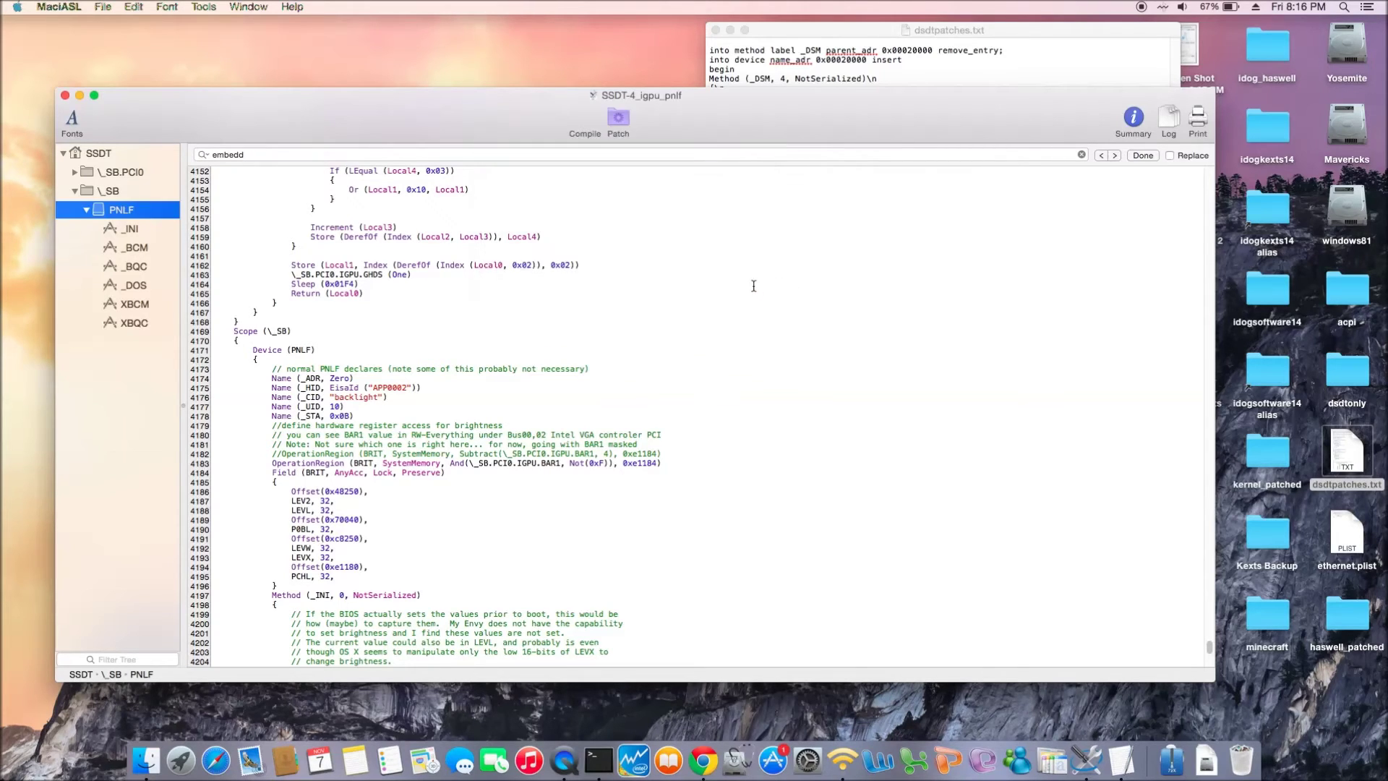
# Find the graphics_Haswell_0a260006 patch in dsdtpatches.txt and close the SSDT-4_igpu_pnlf.aml document.
pyautogui.click(859, 36)
pyautogui.scroll(1, 873, 119)
pyautogui.scroll(3, 874, 119)
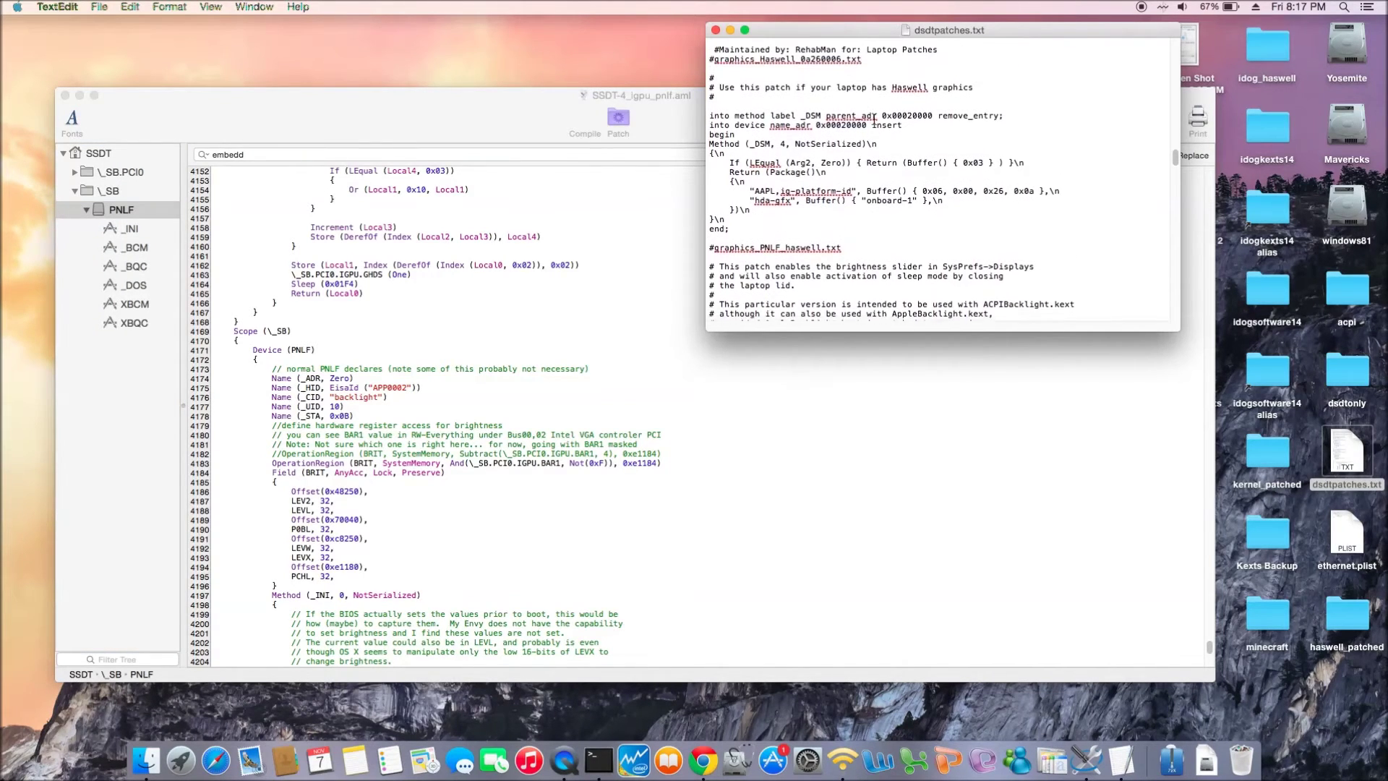
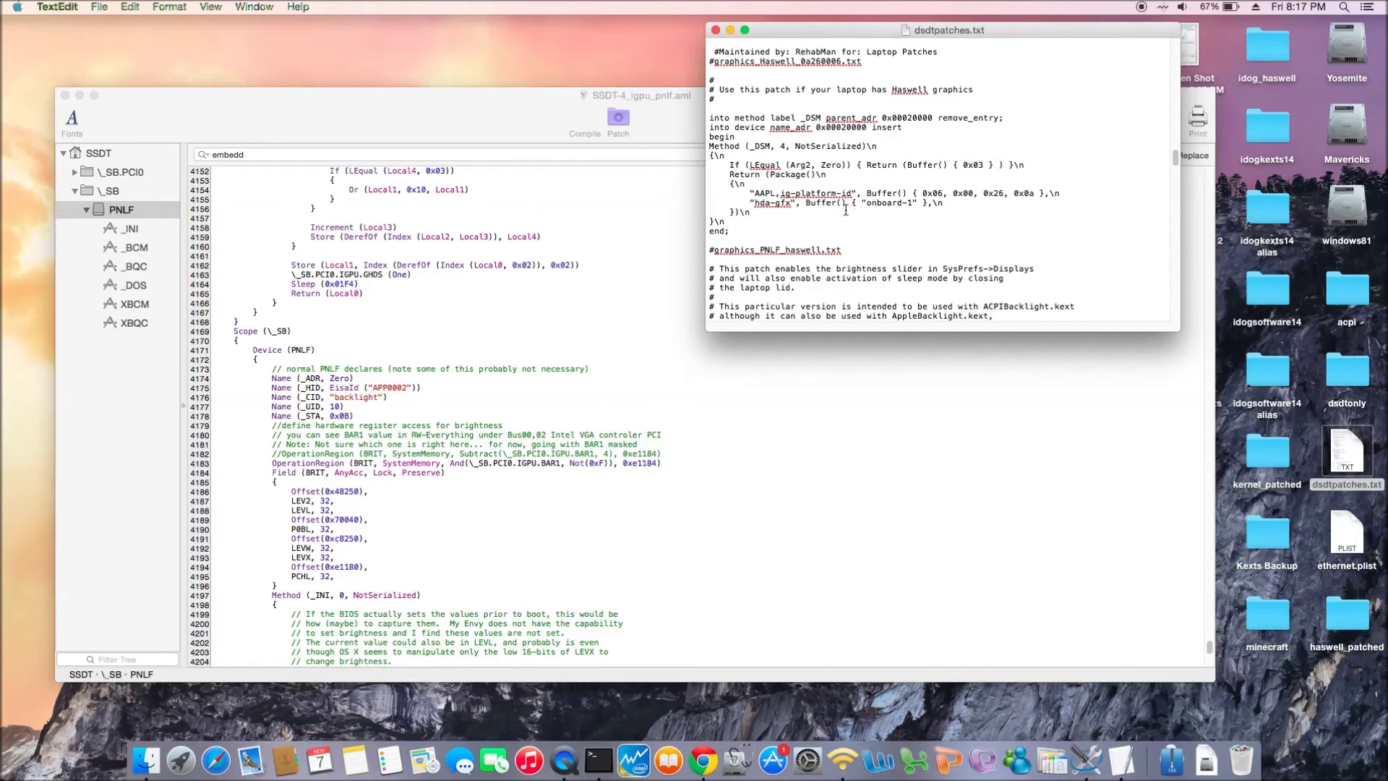
pyautogui.click(492, 118)
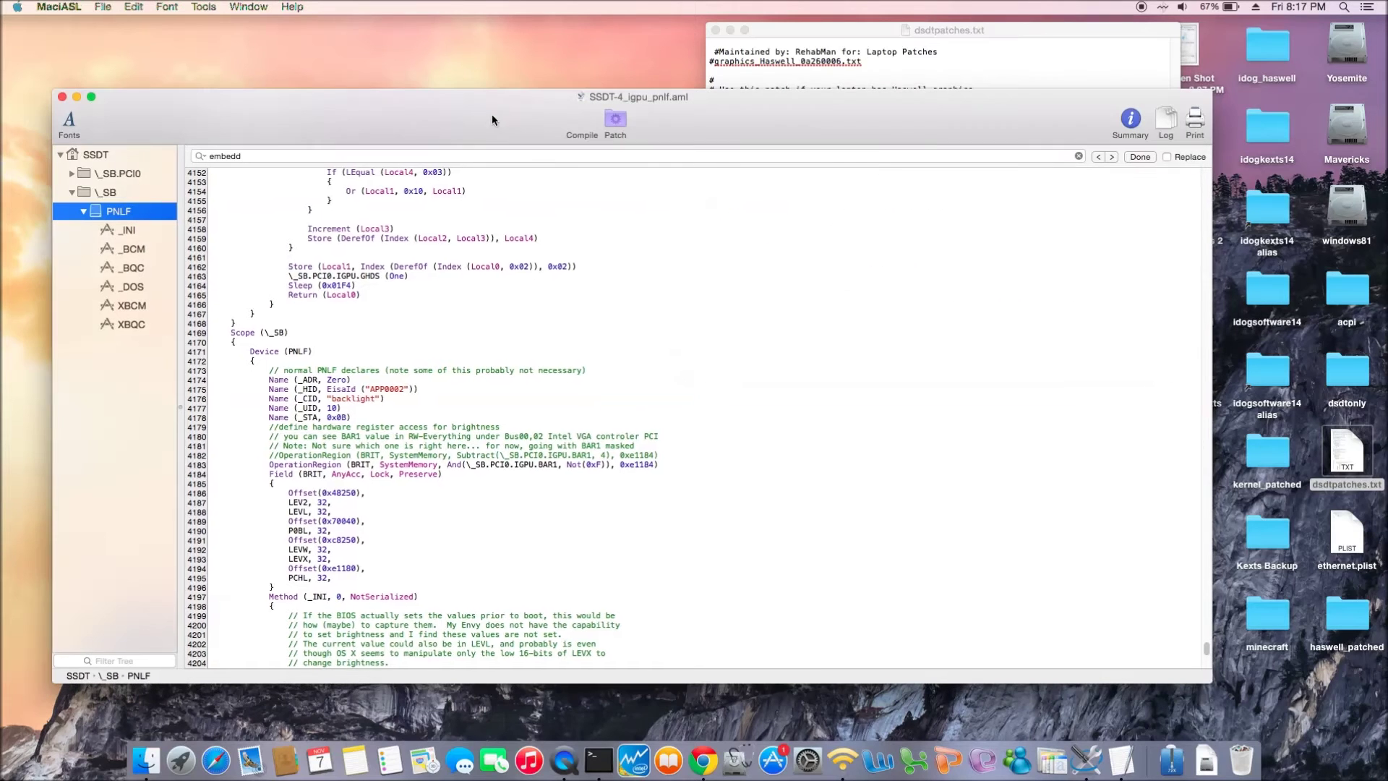
pyautogui.click(62, 97)
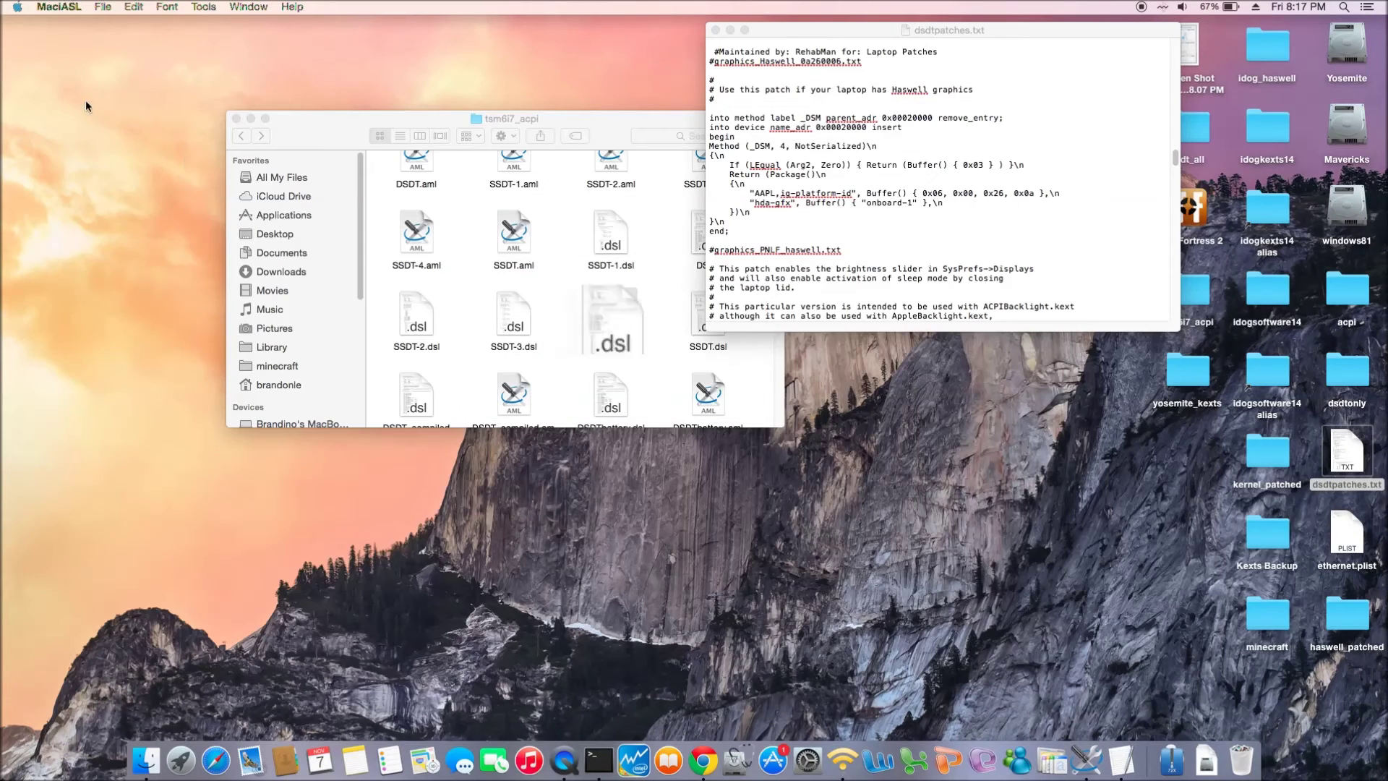
# Reopen SSDT-4 from the tsm6i7_acpi folder and expand its PNLF device and \_SB.PCI0 scope.
pyautogui.click(602, 136)
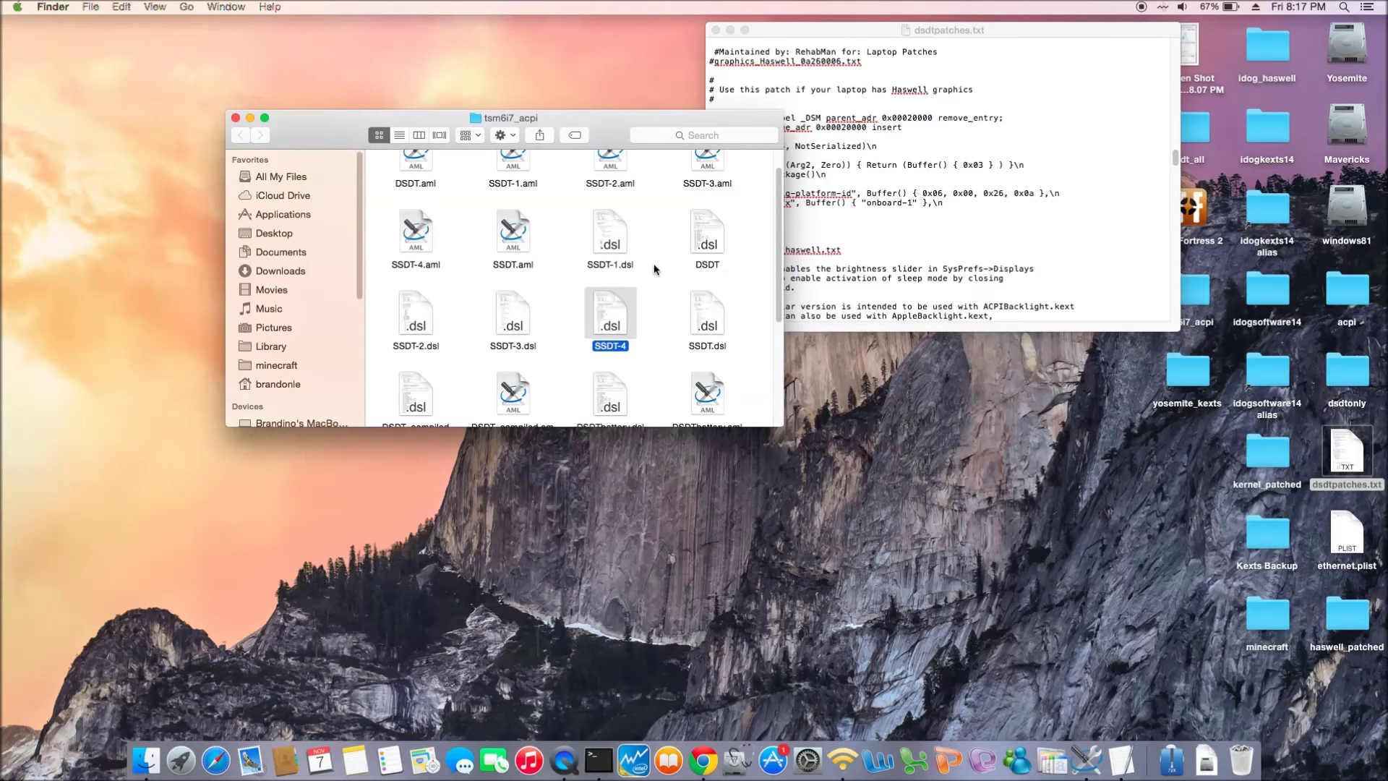
pyautogui.scroll(-2, 661, 323)
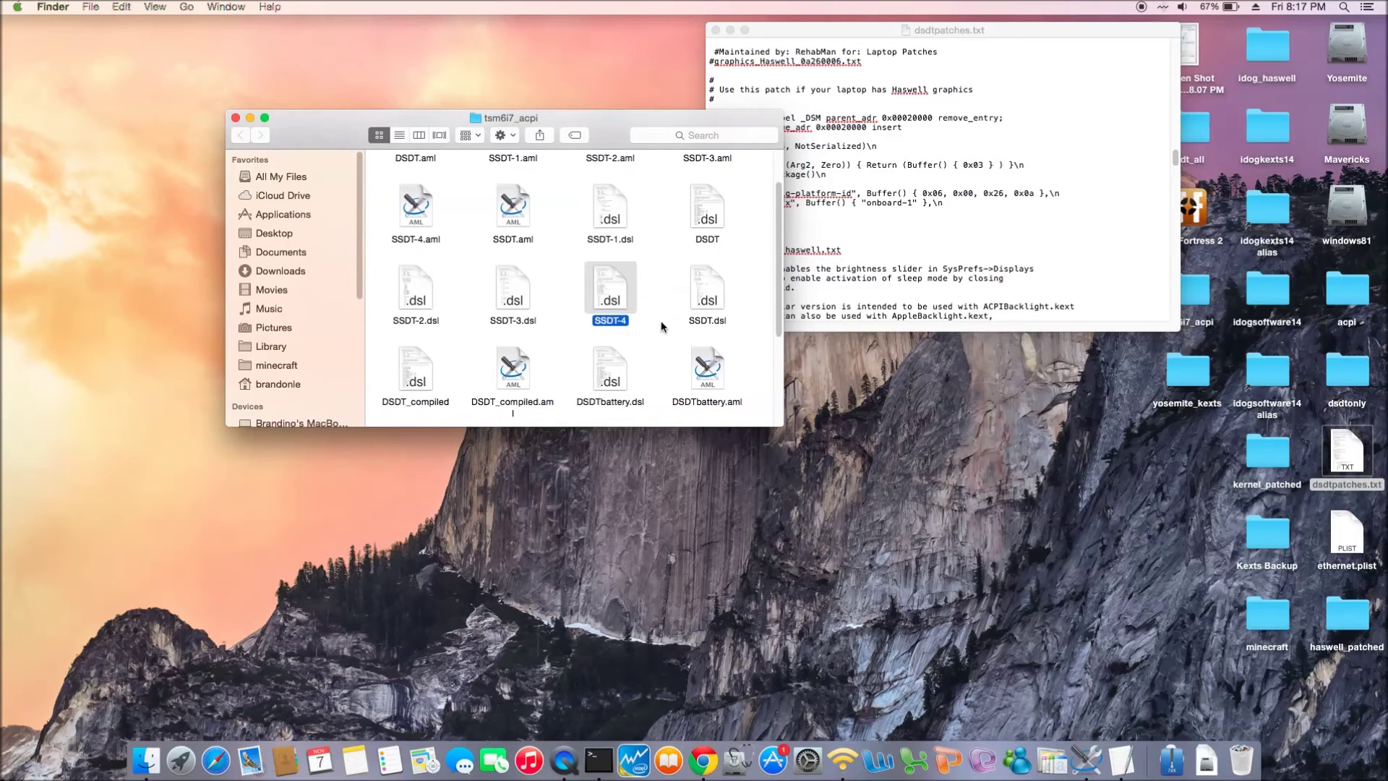
pyautogui.scroll(-5, 661, 327)
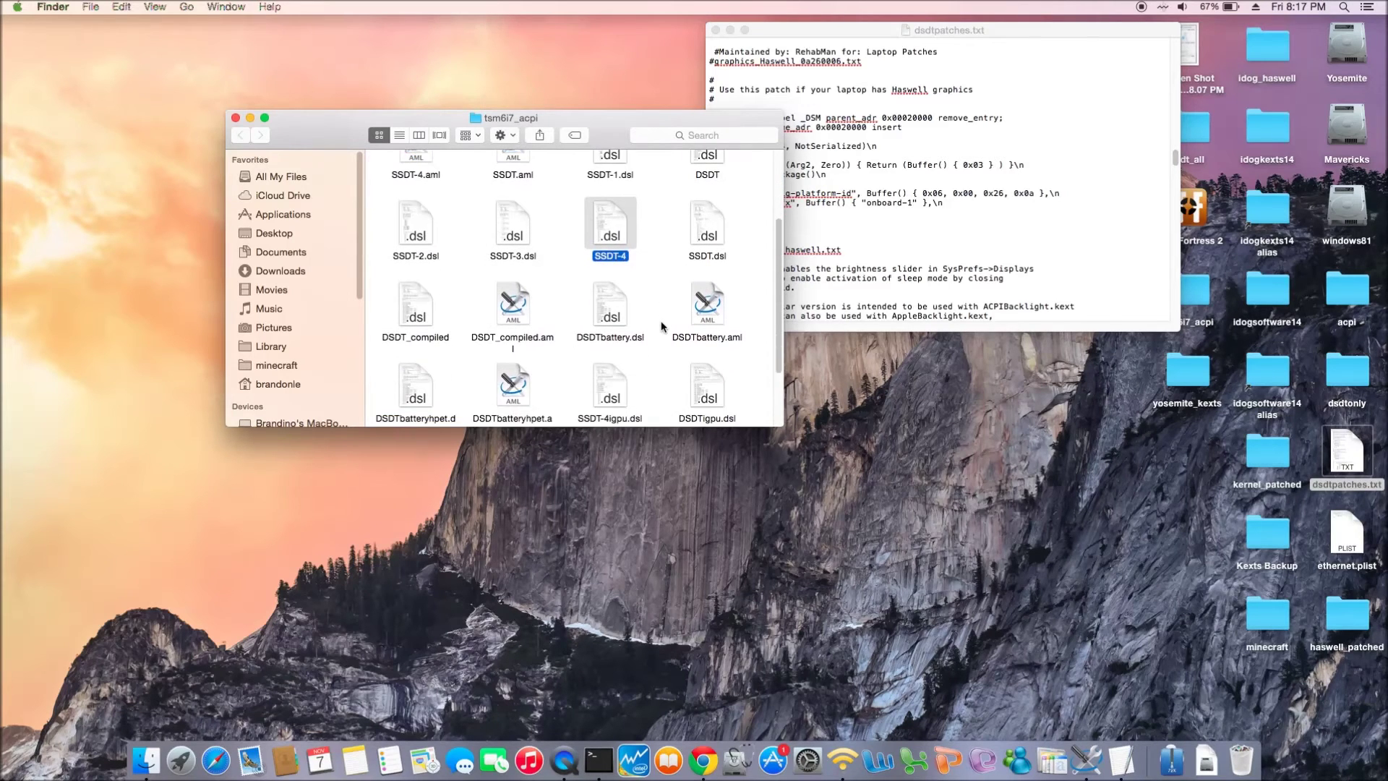
pyautogui.scroll(-2, 661, 326)
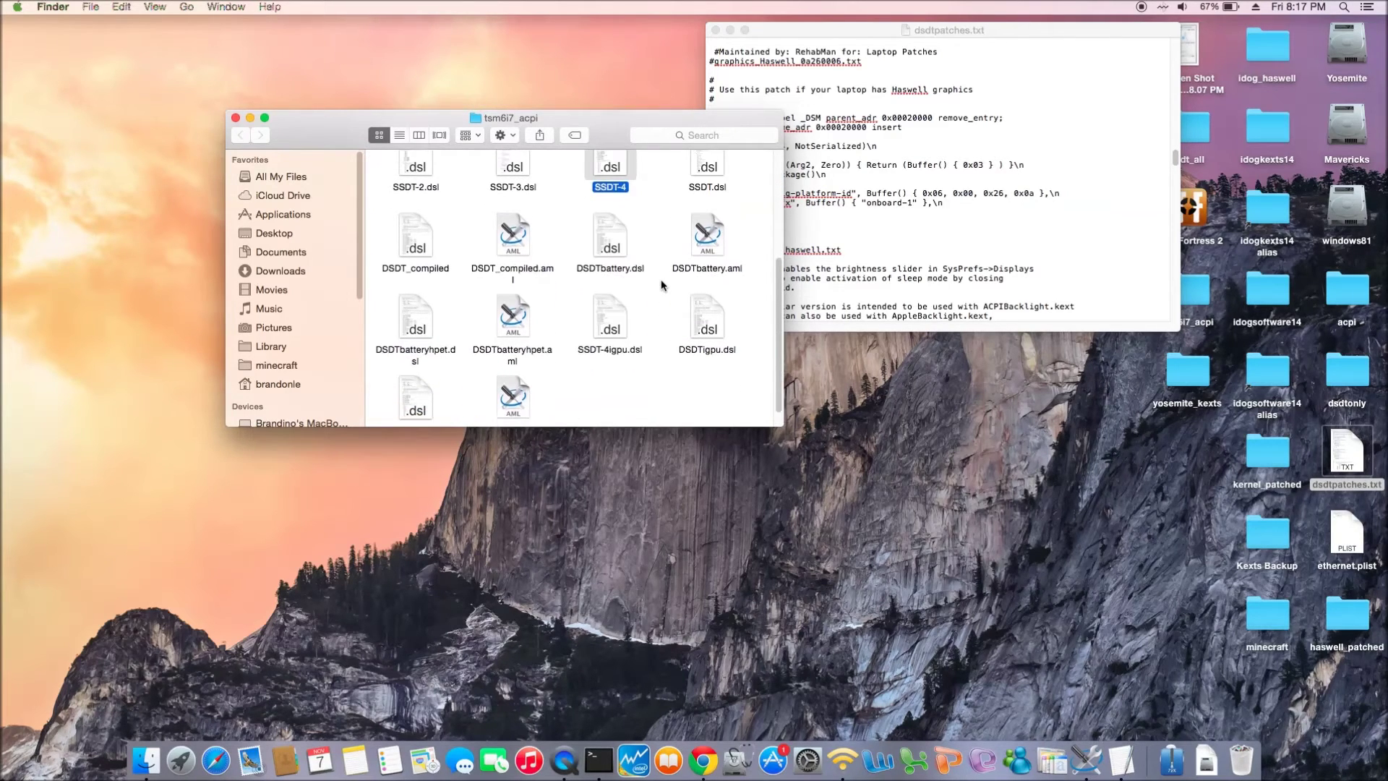
pyautogui.scroll(2, 658, 323)
pyautogui.click(652, 318)
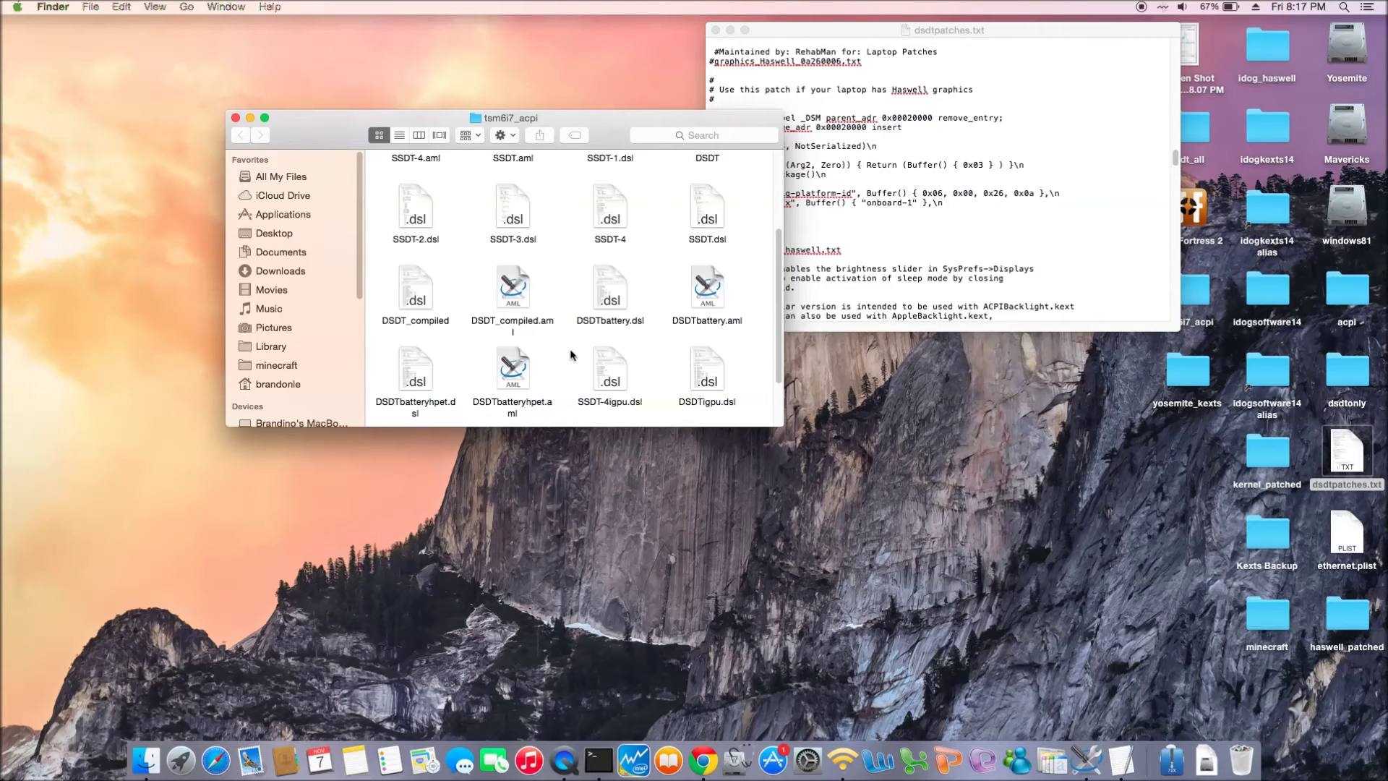
pyautogui.doubleClick(614, 220)
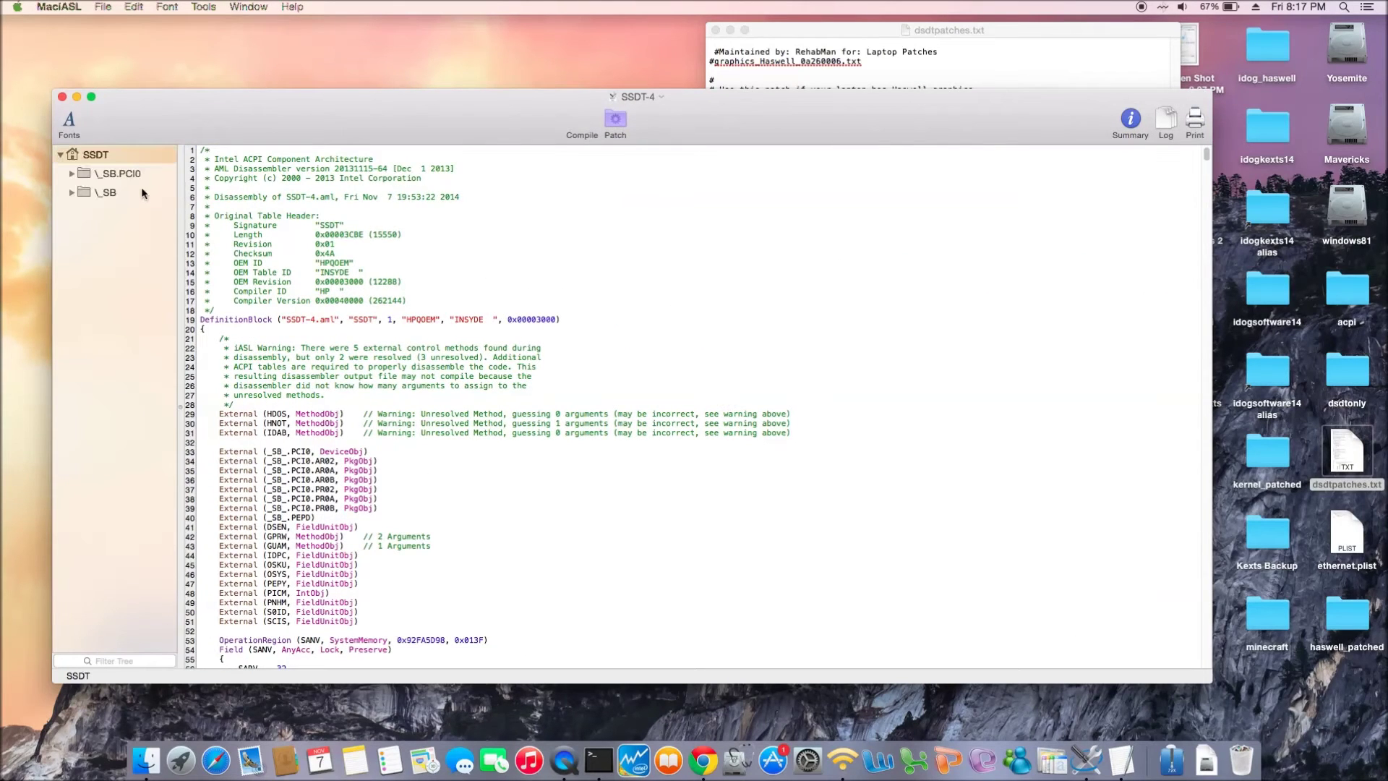
pyautogui.click(72, 192)
pyautogui.click(83, 211)
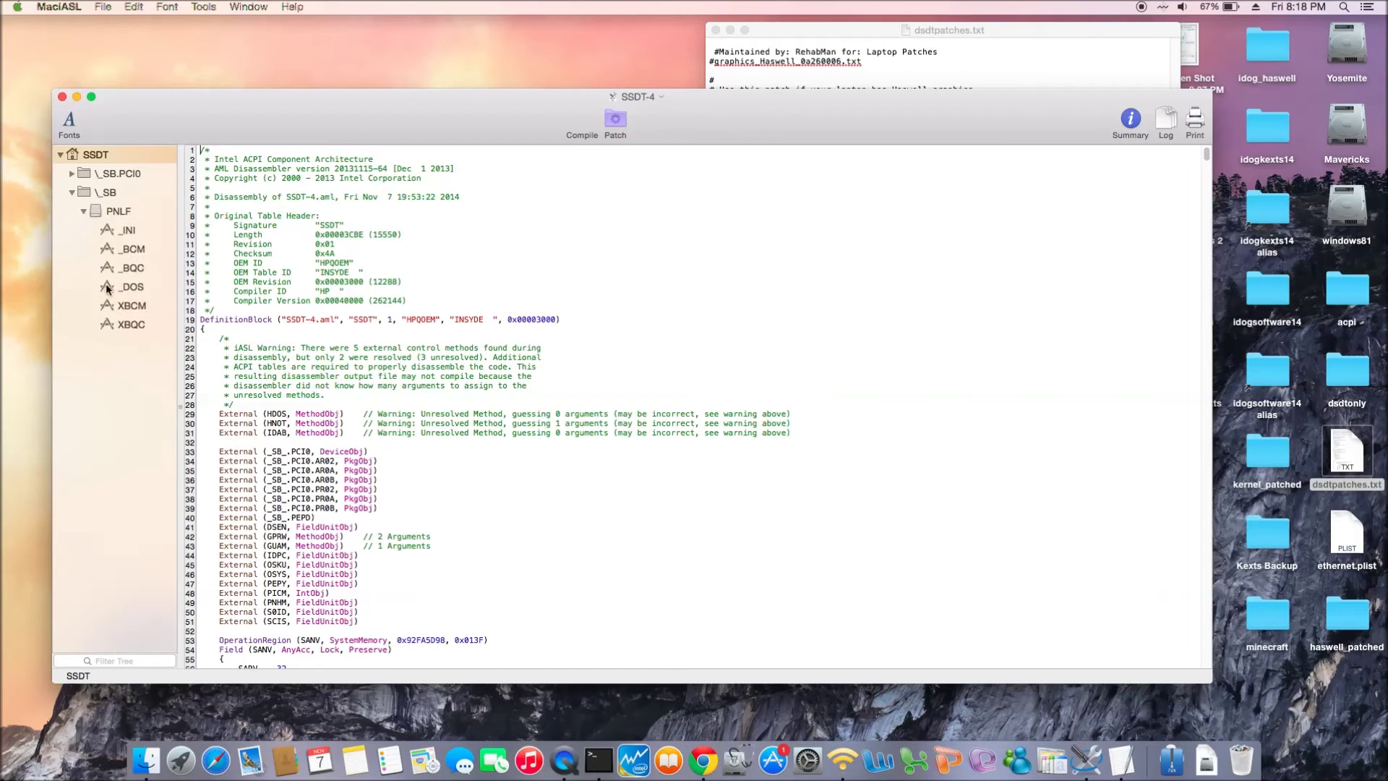
pyautogui.click(73, 174)
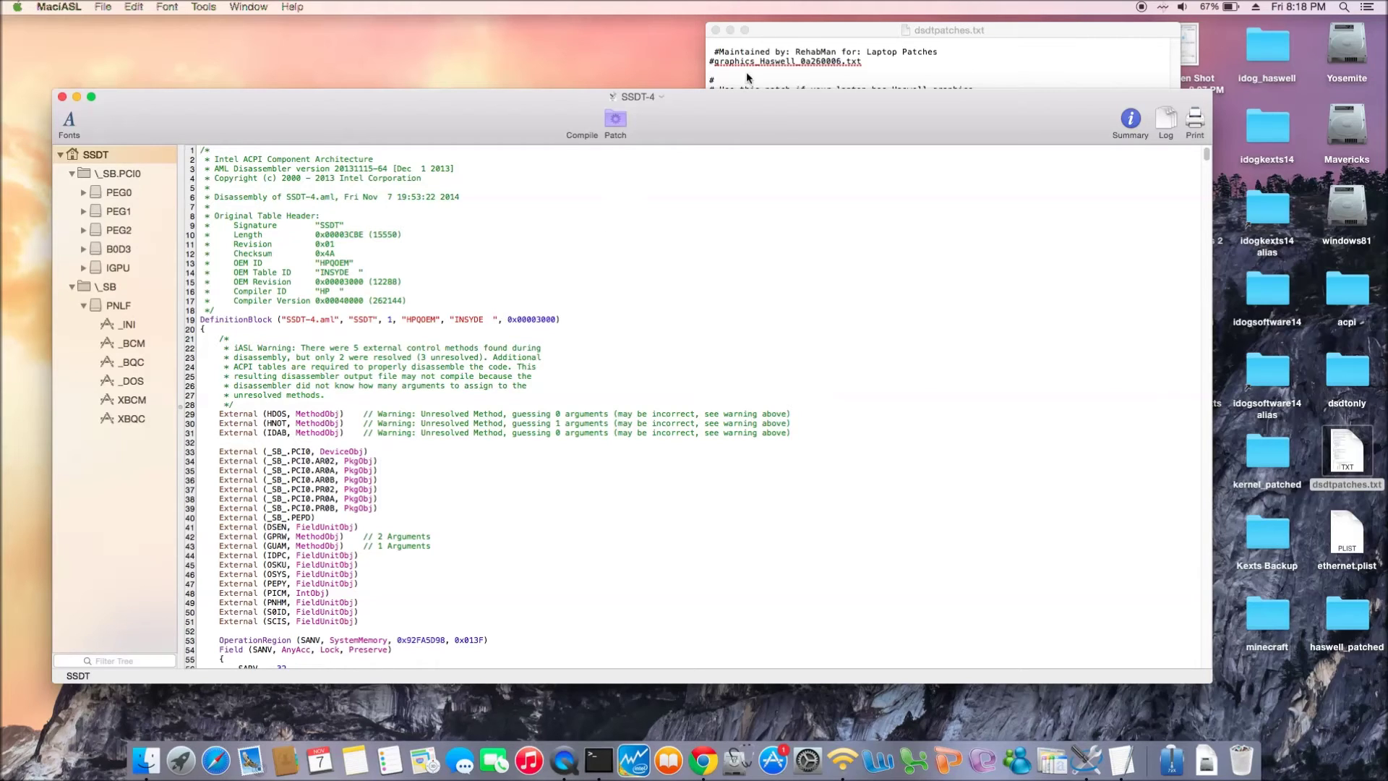
# Copy the graphics_Haswell_0a260006 patch from dsdtpatches.txt, apply it to SSDT-4, and compile the table.
pyautogui.click(790, 29)
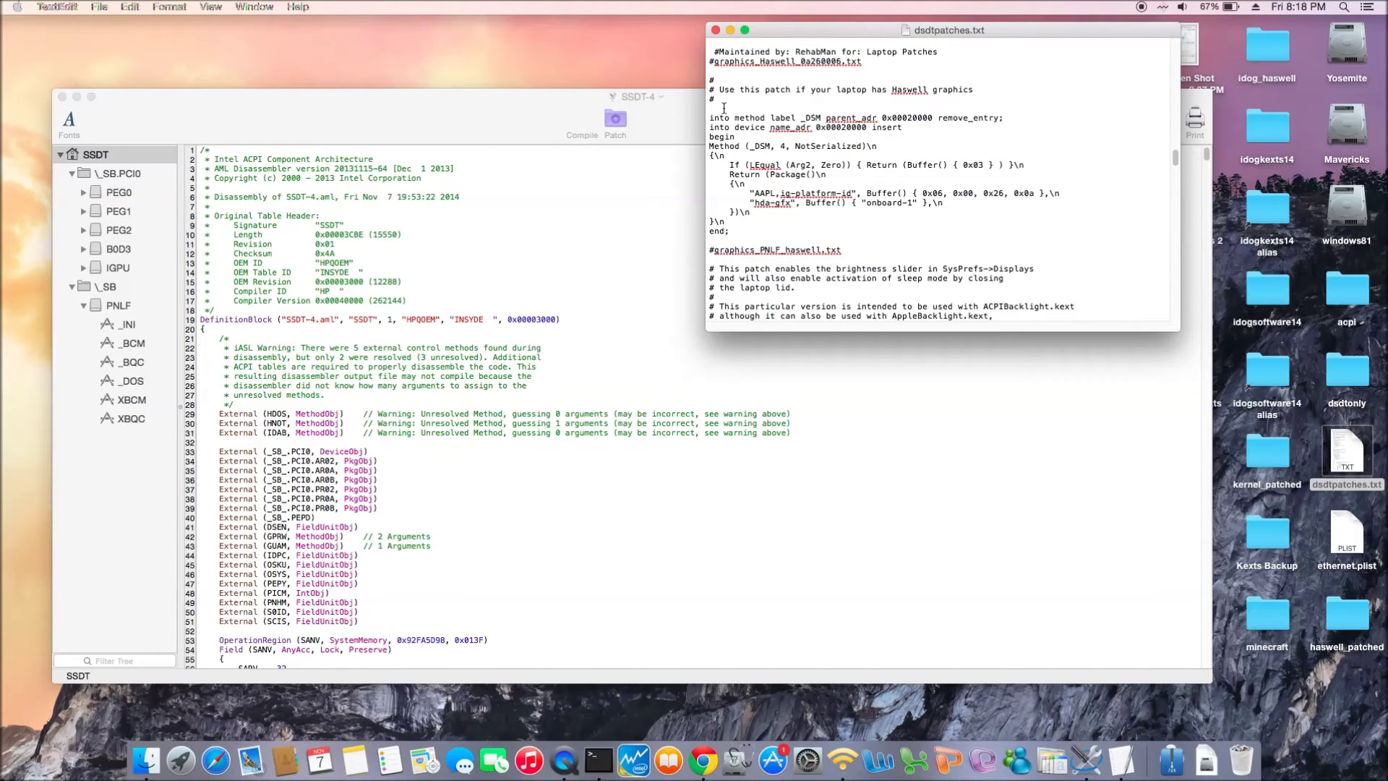
pyautogui.moveTo(710, 61); pyautogui.dragTo(753, 233)
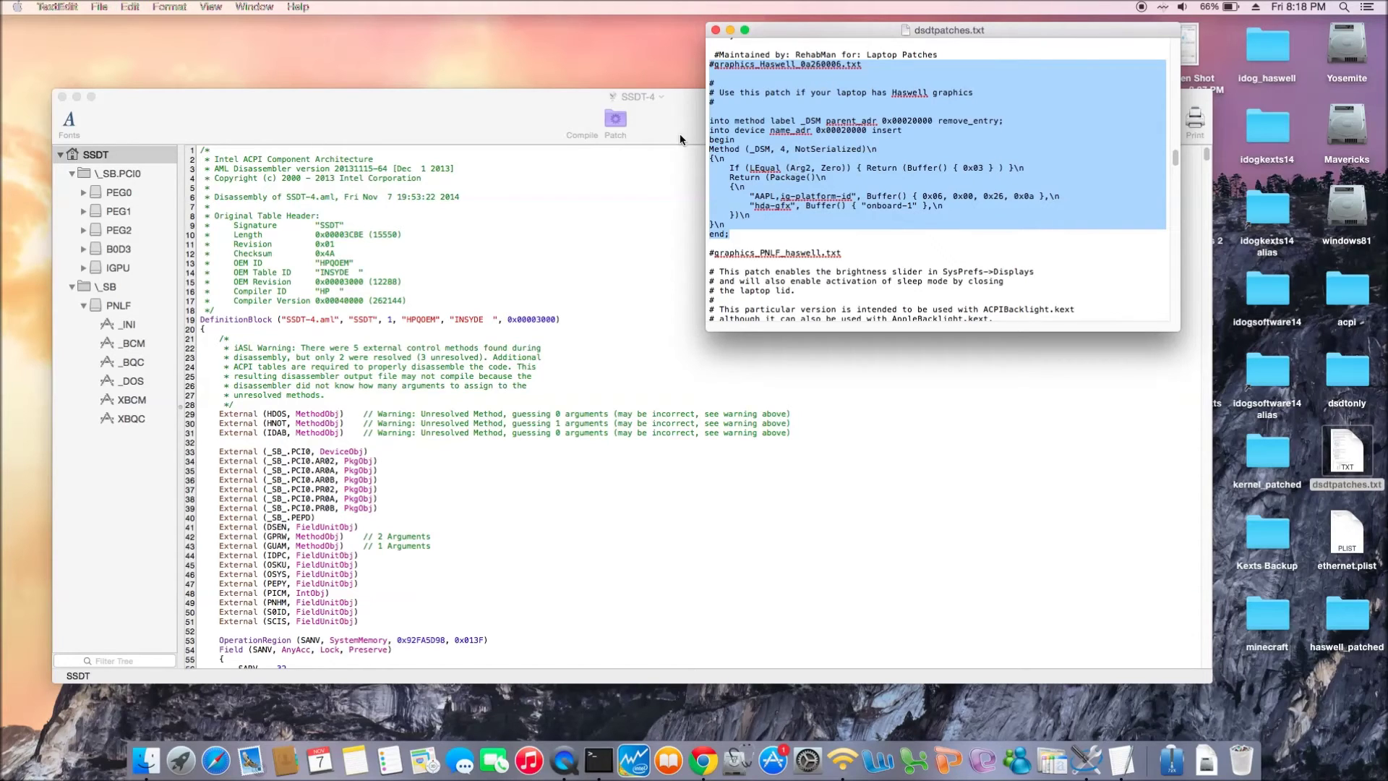
pyautogui.click(615, 120)
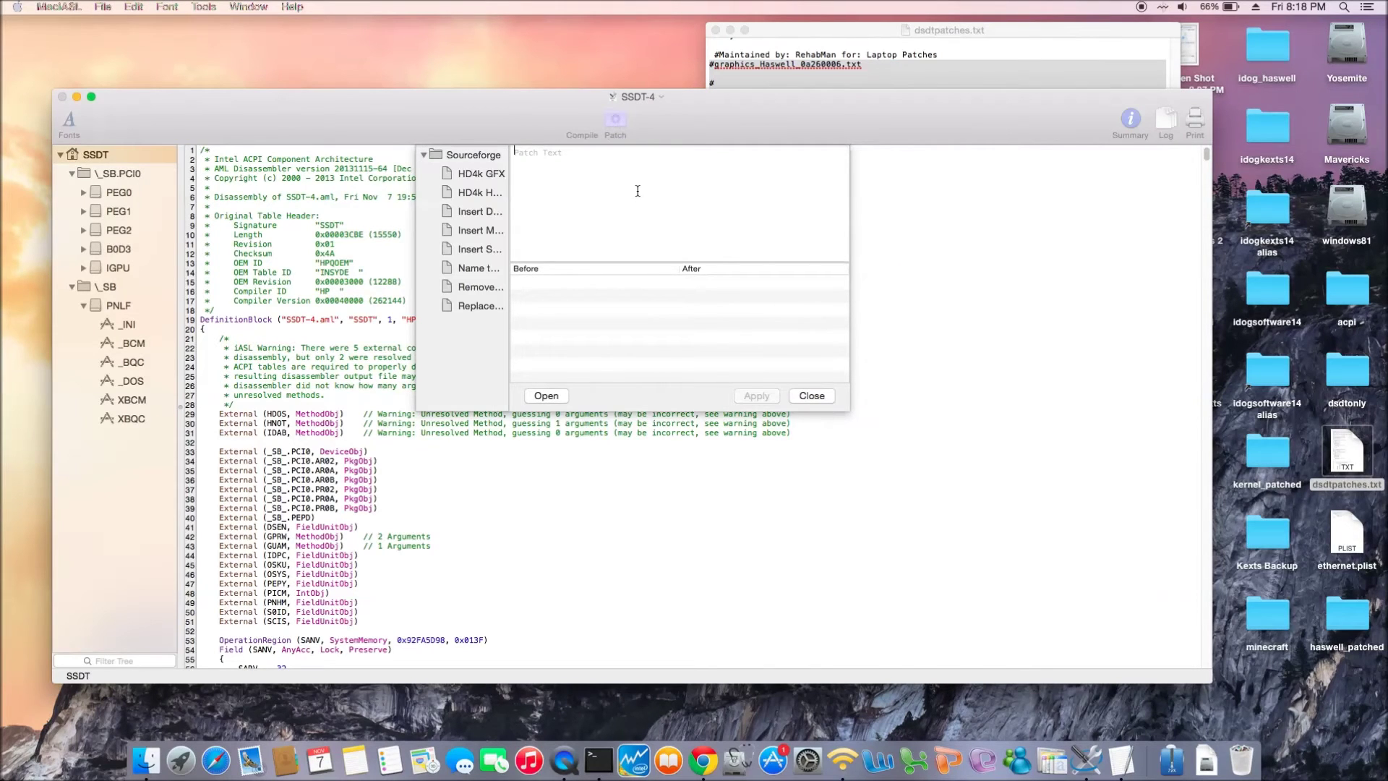
pyautogui.press('super+v')
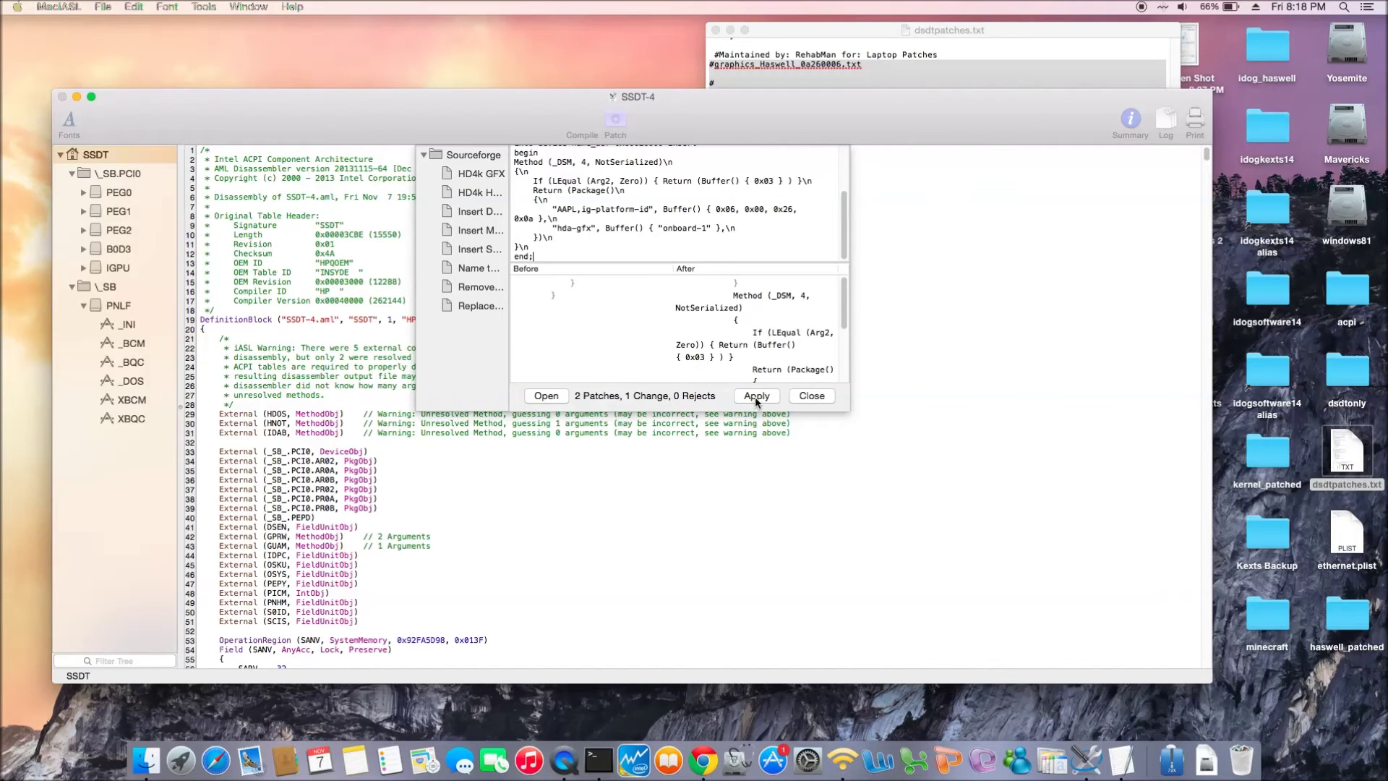
pyautogui.click(757, 396)
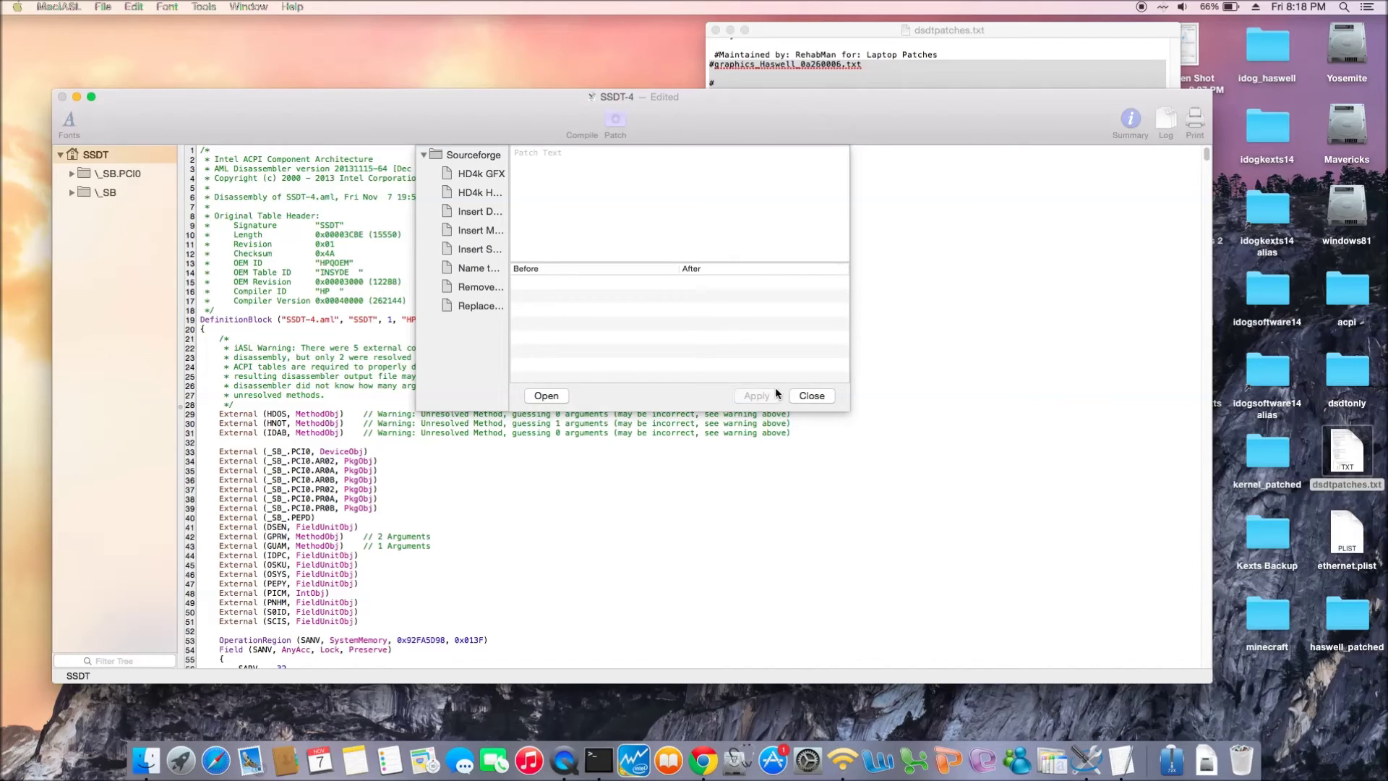
pyautogui.click(800, 396)
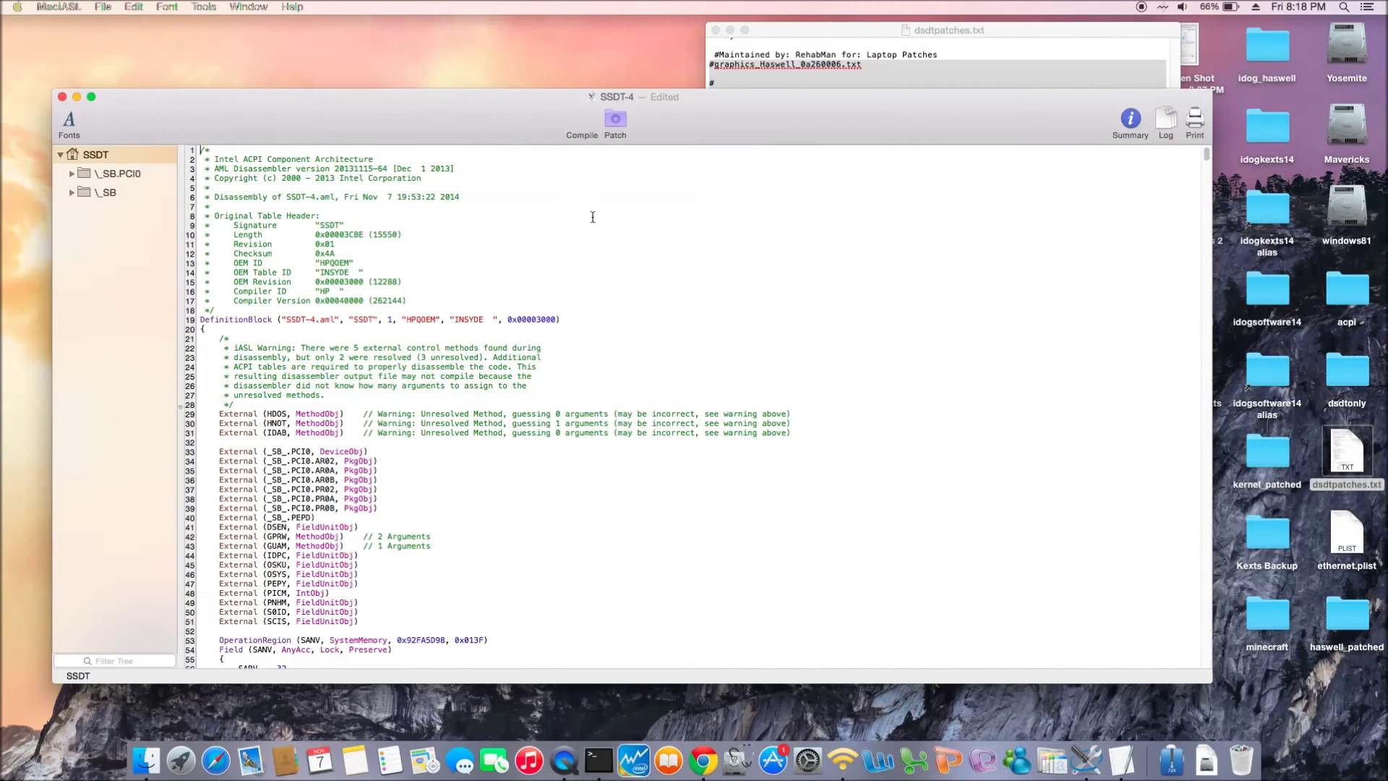
pyautogui.click(579, 131)
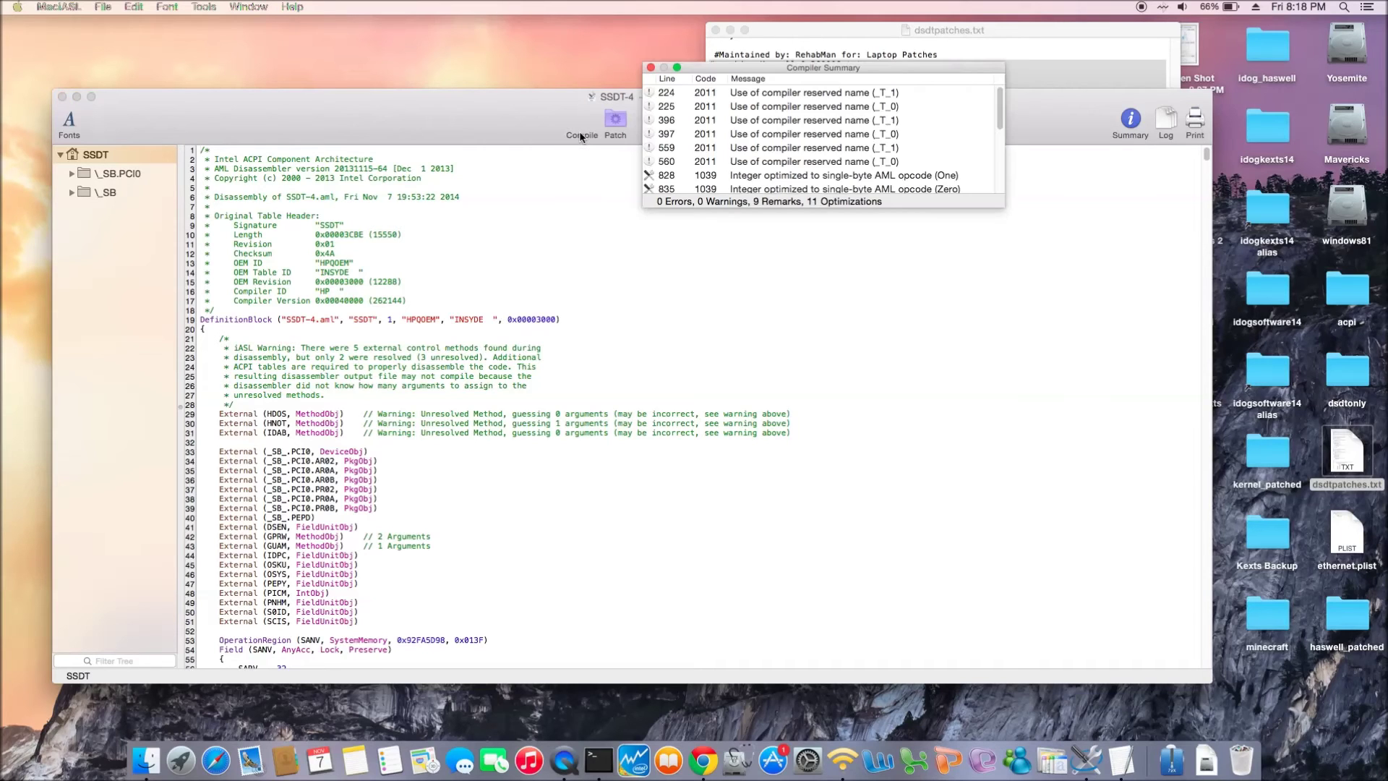
pyautogui.click(651, 68)
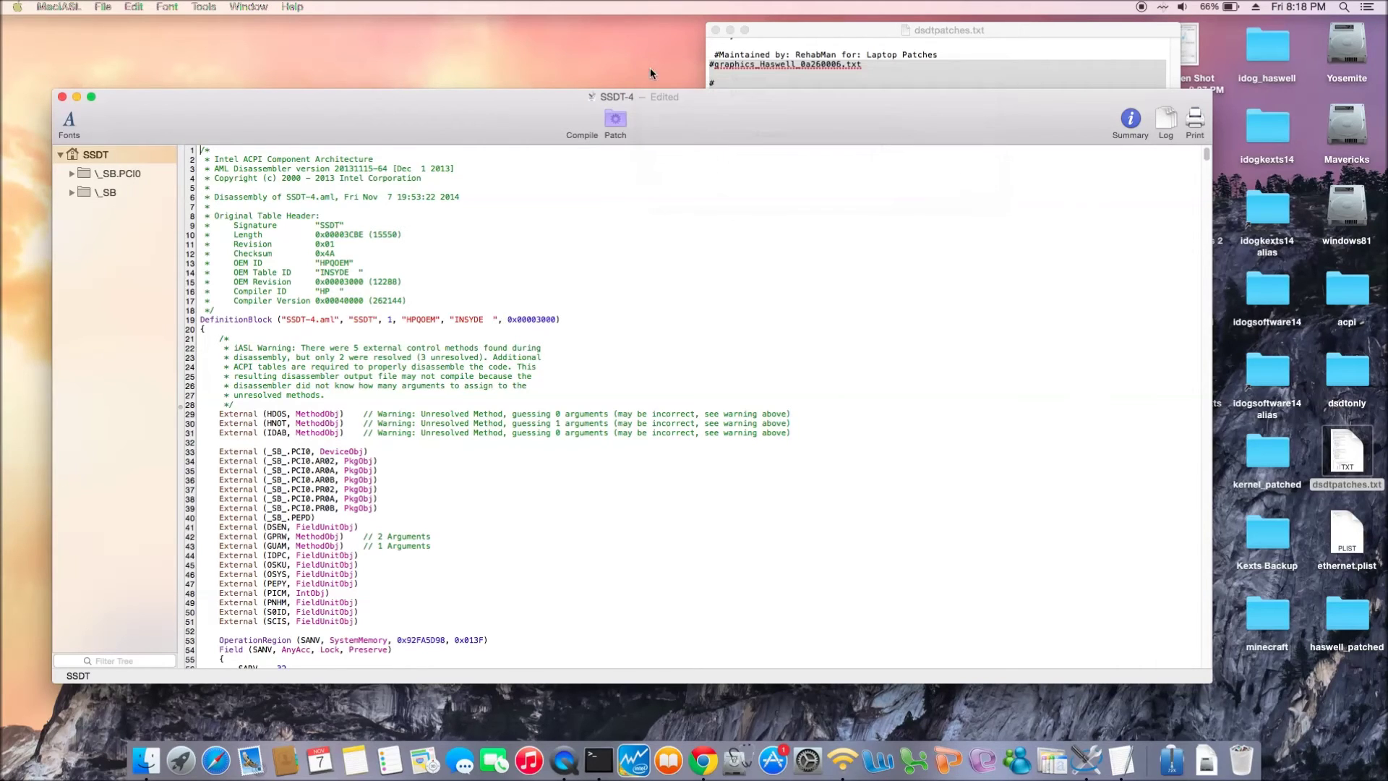
# Save the patched table as SSDT-4_igpu_pnlf_0a260006.aml in the tsm6i7_acpi folder in ACPI Machine Language Binary format.
pyautogui.click(103, 7)
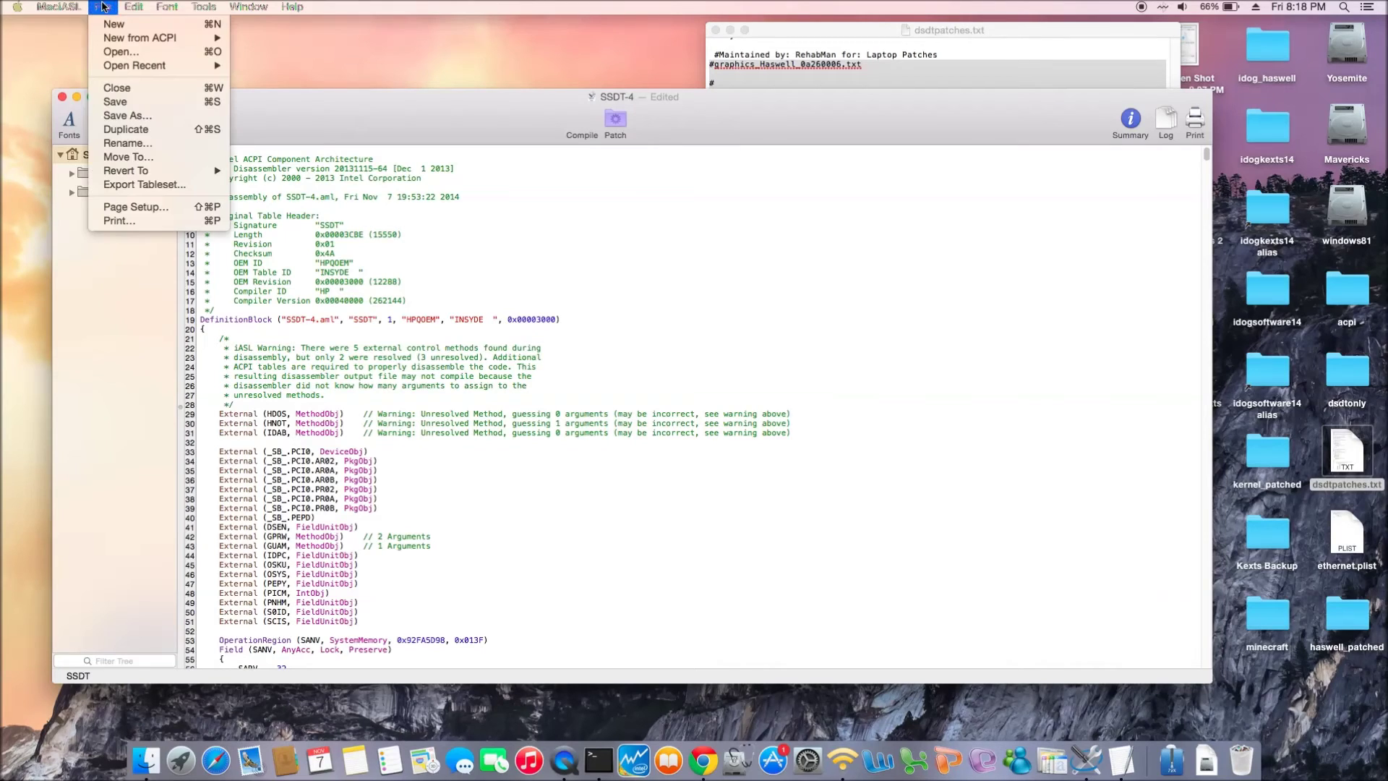
pyautogui.click(122, 115)
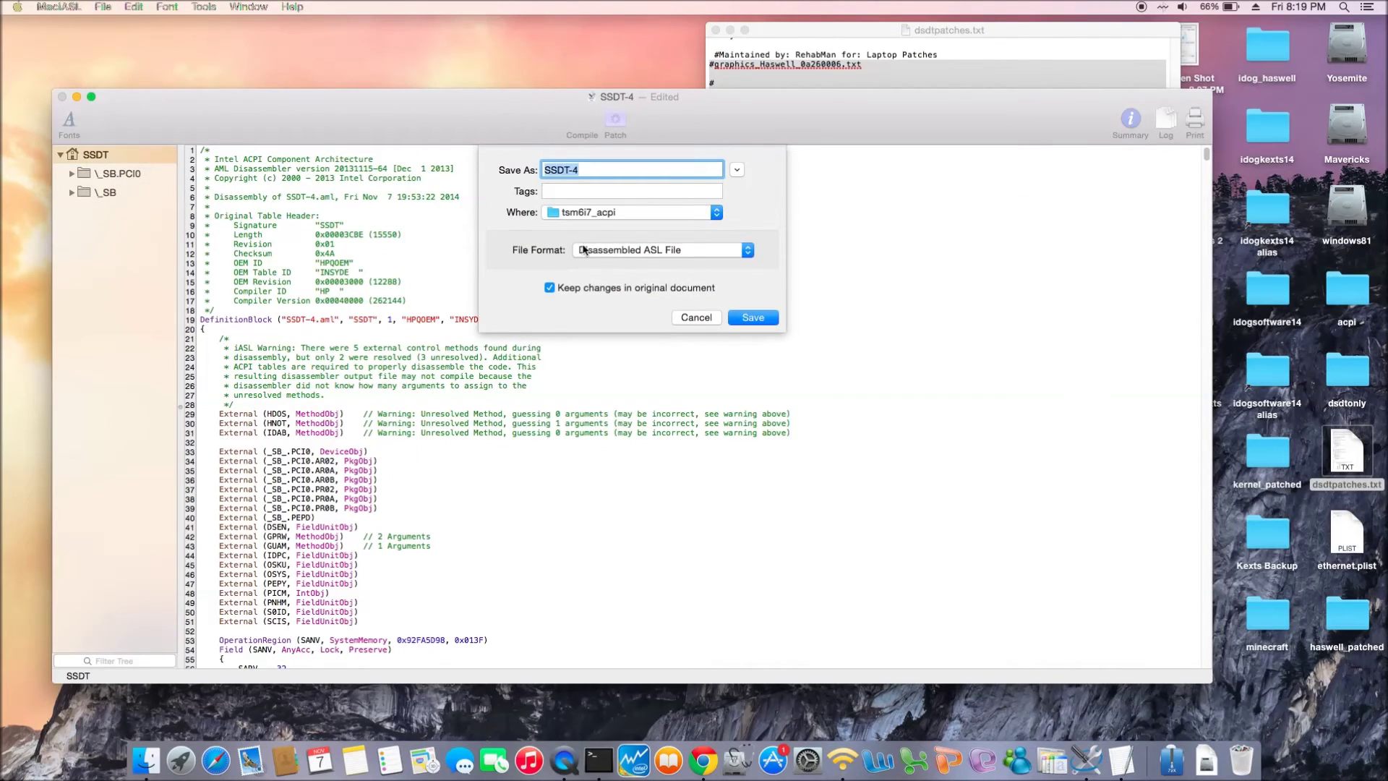
pyautogui.click(652, 253)
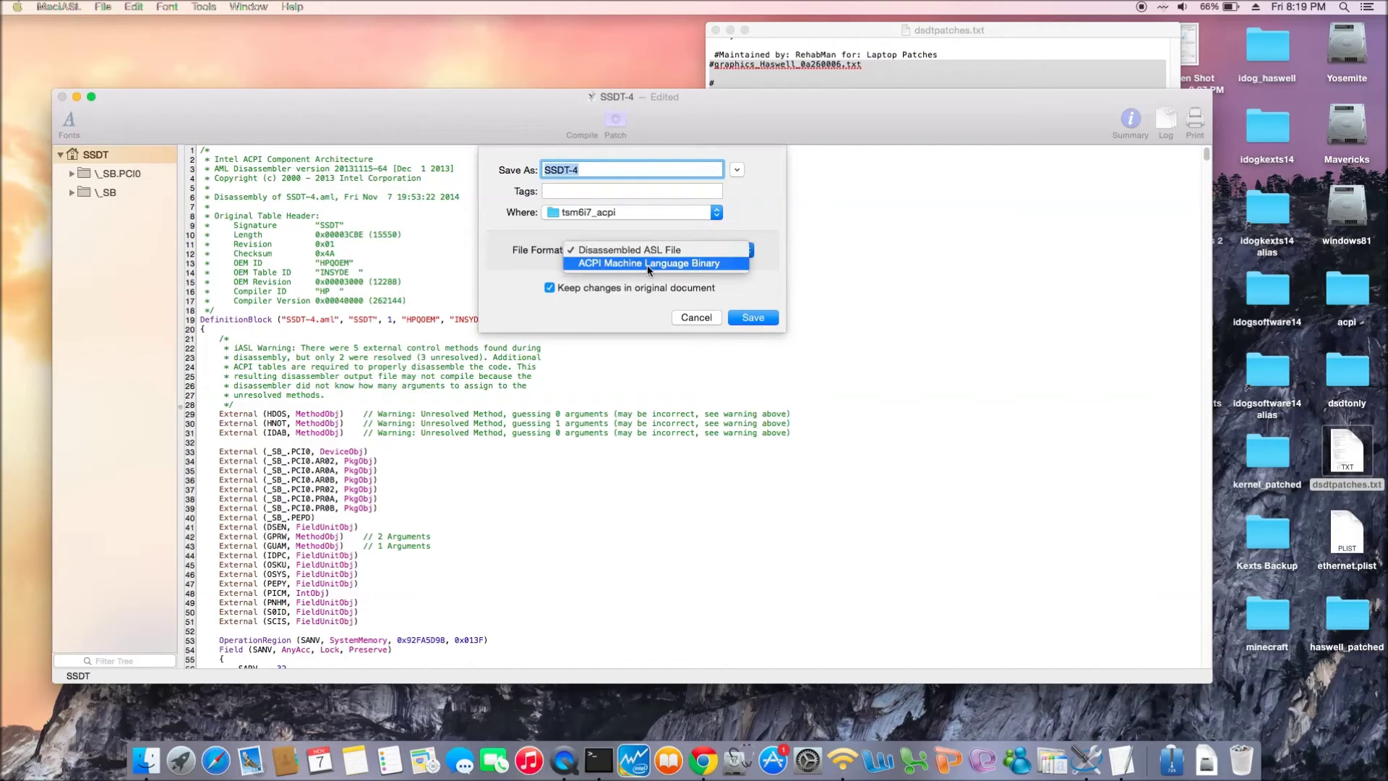
pyautogui.click(647, 263)
pyautogui.click(602, 173)
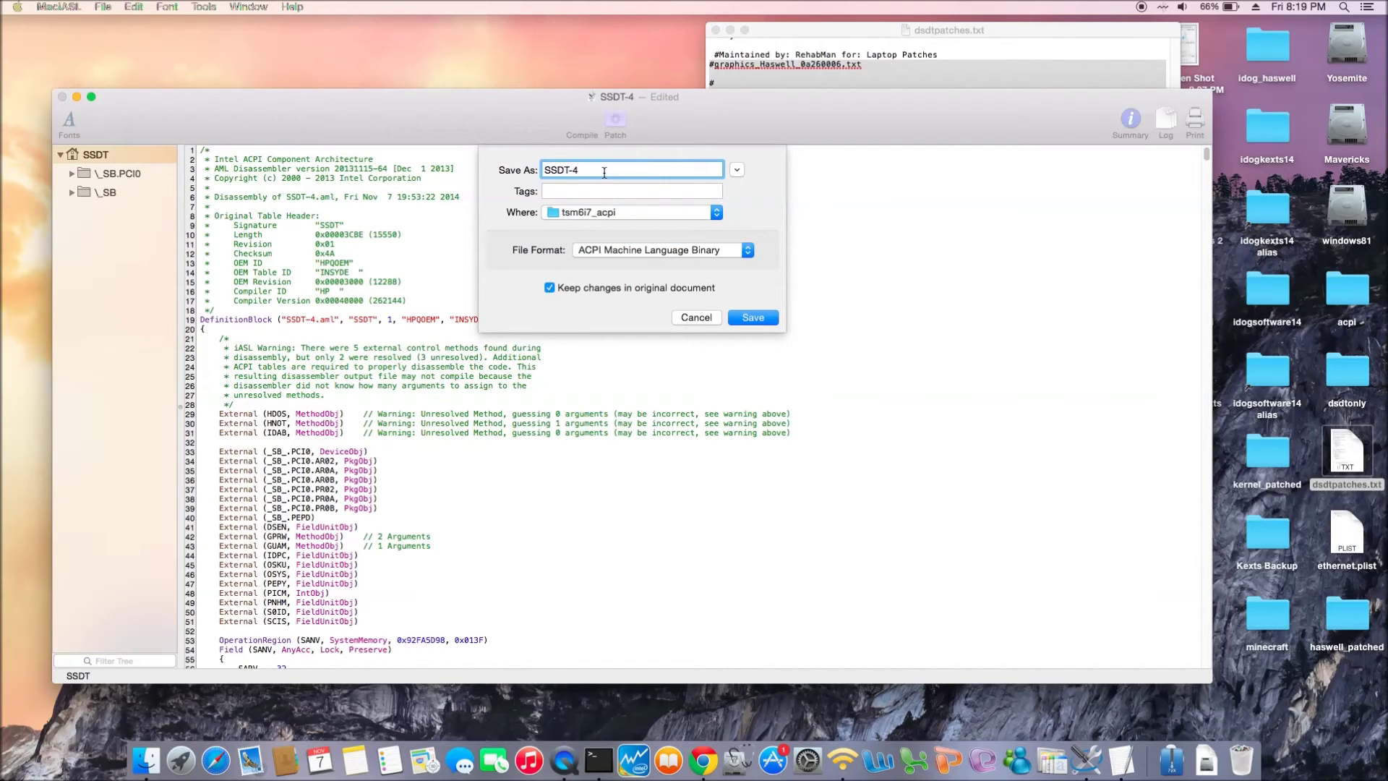
pyautogui.write('_igpu_pnlf_0a260006.aml')
pyautogui.click(748, 319)
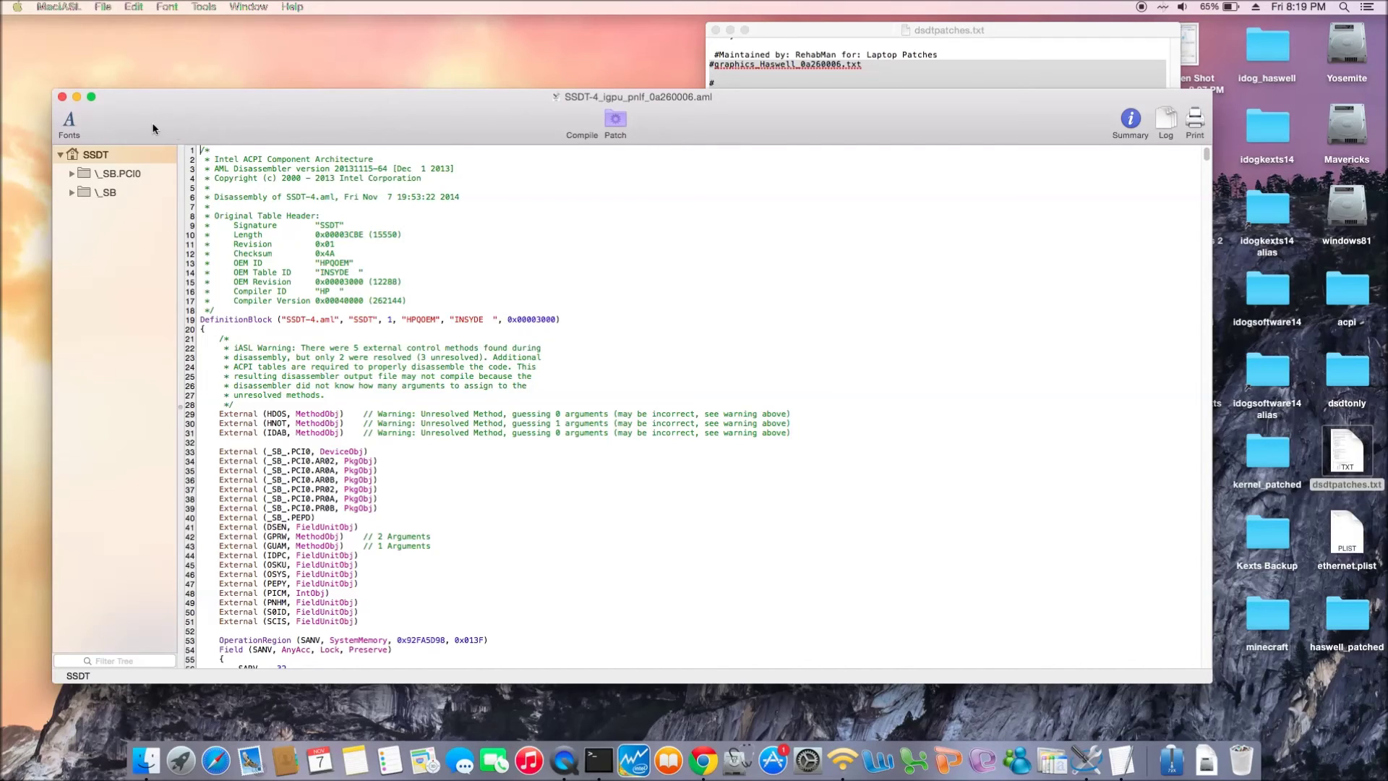
# Close the saved table and dsdtpatches.txt, and open the DSDT .dsl file from the tsm6i7_acpi folder.
pyautogui.click(63, 98)
pyautogui.scroll(2, 546, 237)
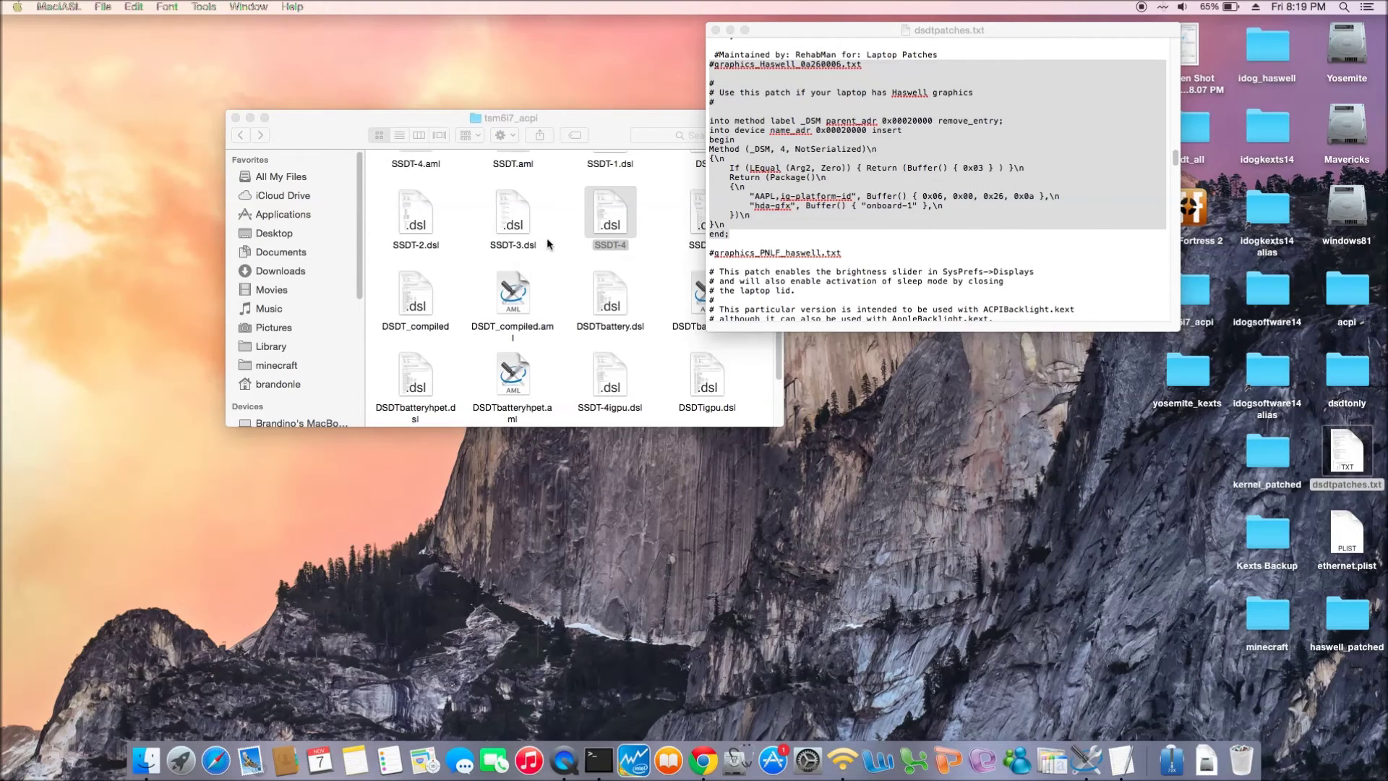
pyautogui.click(715, 29)
pyautogui.scroll(2, 659, 191)
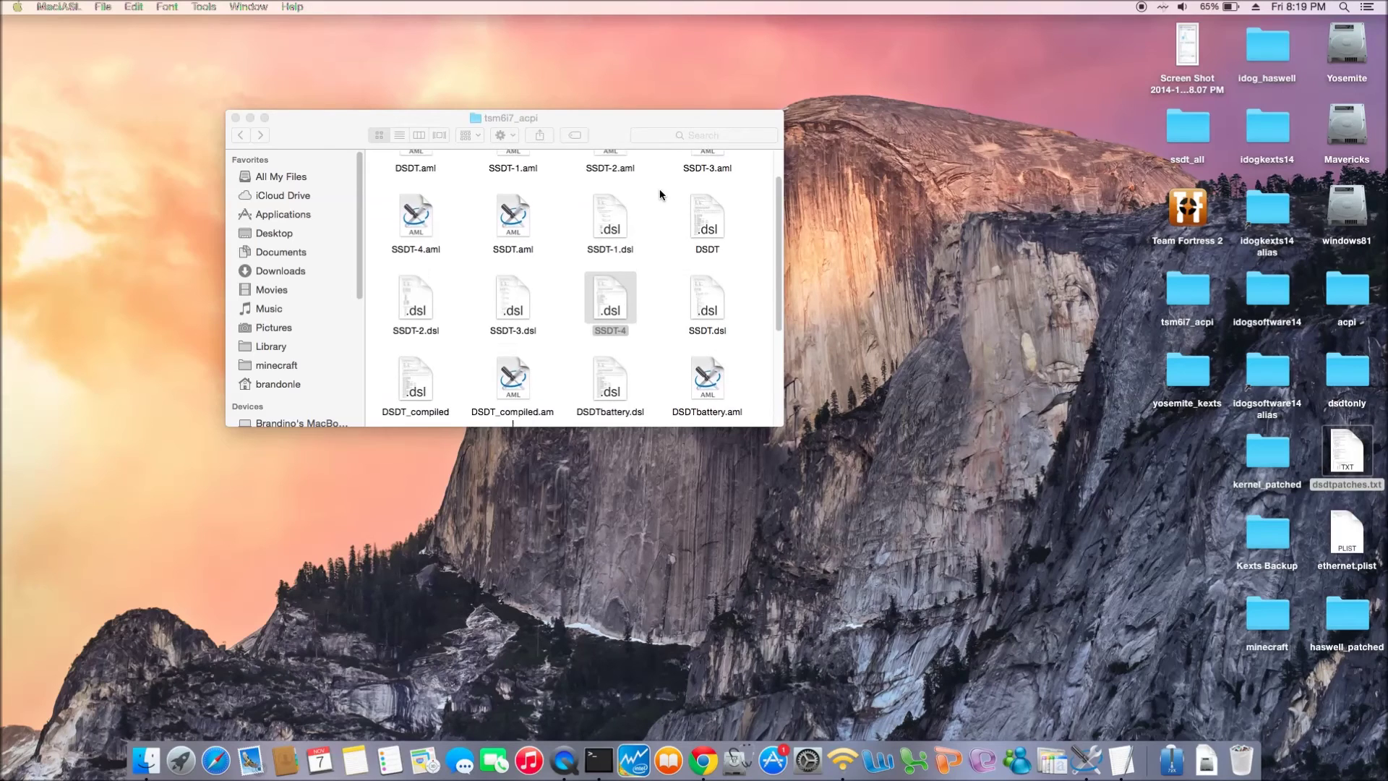
pyautogui.scroll(1, 659, 190)
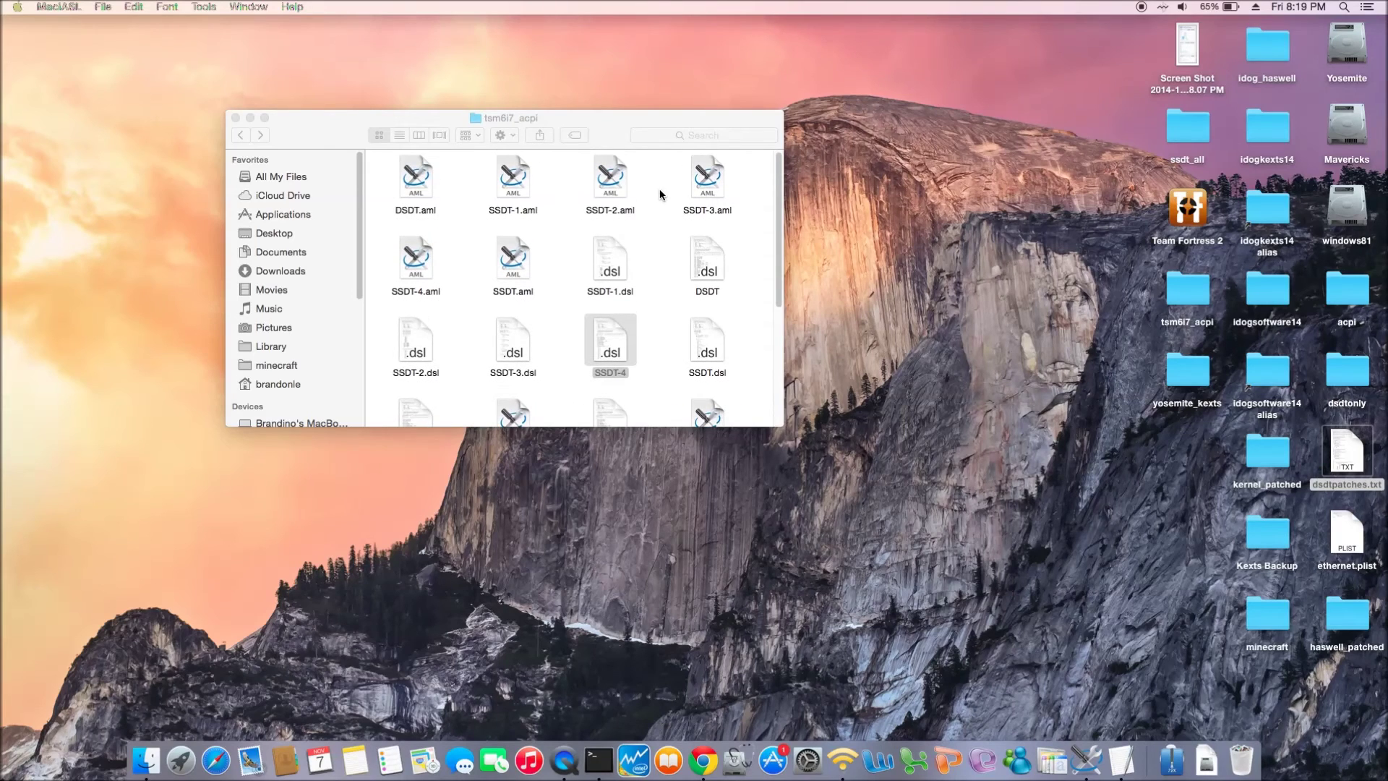
pyautogui.doubleClick(705, 273)
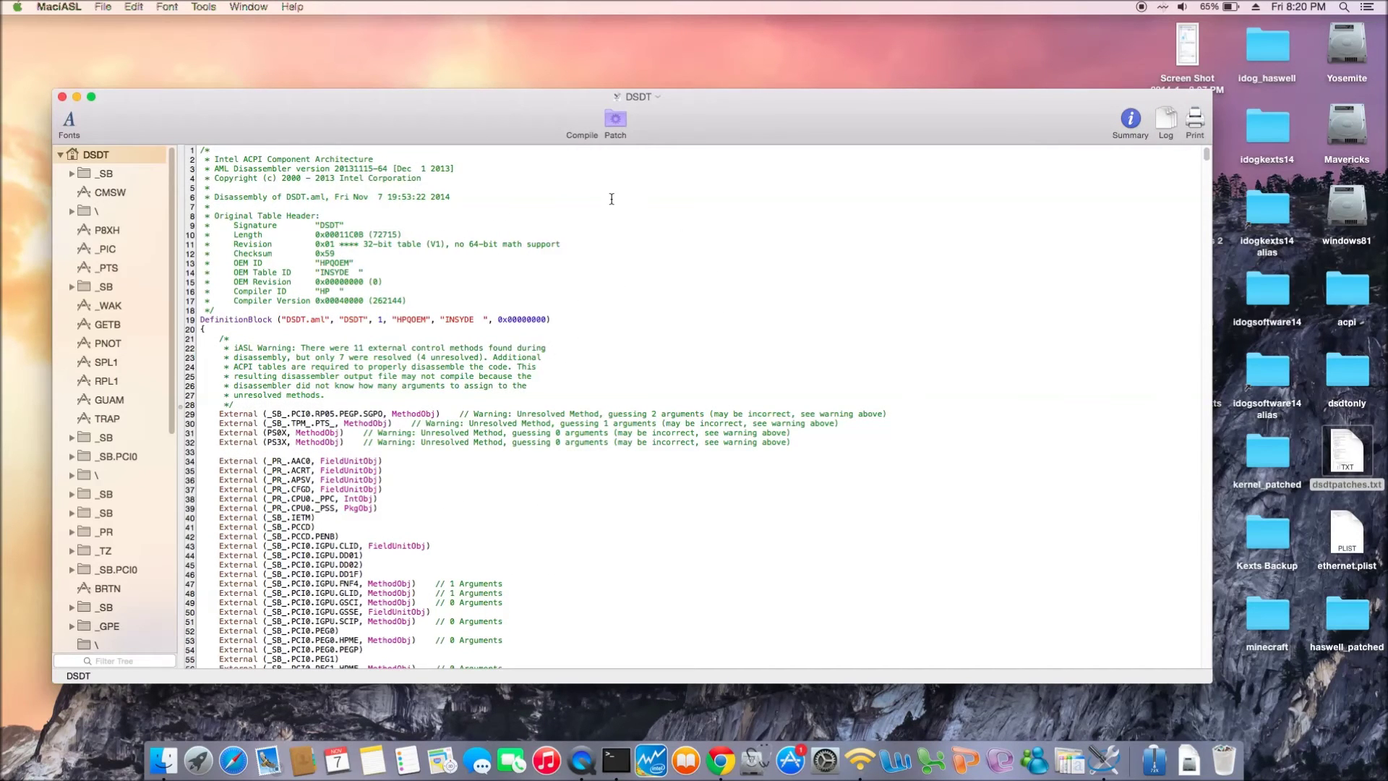
# Generate an SSDT with 15 W thermal design power and 3000 MHz maximum turbo frequency, and compile it.
pyautogui.click(204, 7)
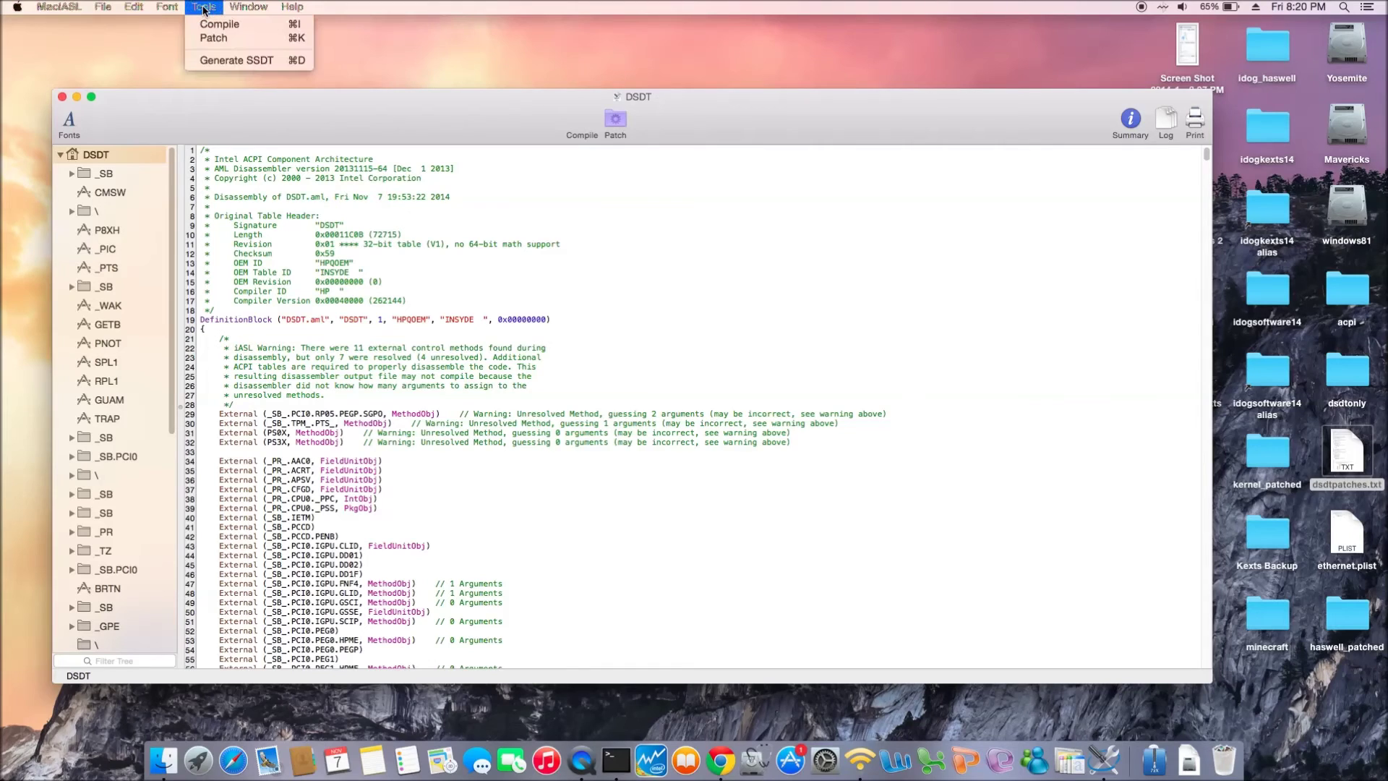
pyautogui.click(217, 60)
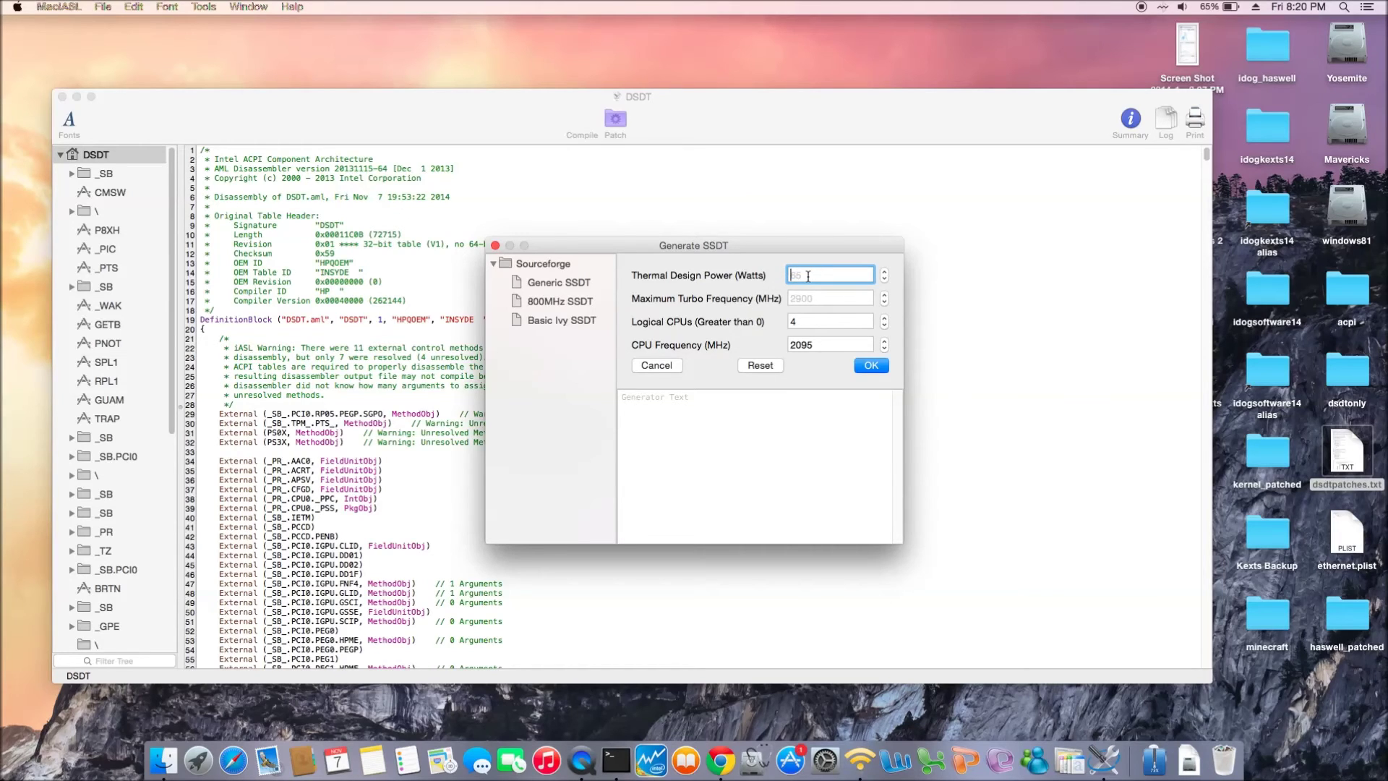
pyautogui.write('15')
pyautogui.click(814, 297)
pyautogui.write('3000')
pyautogui.click(872, 367)
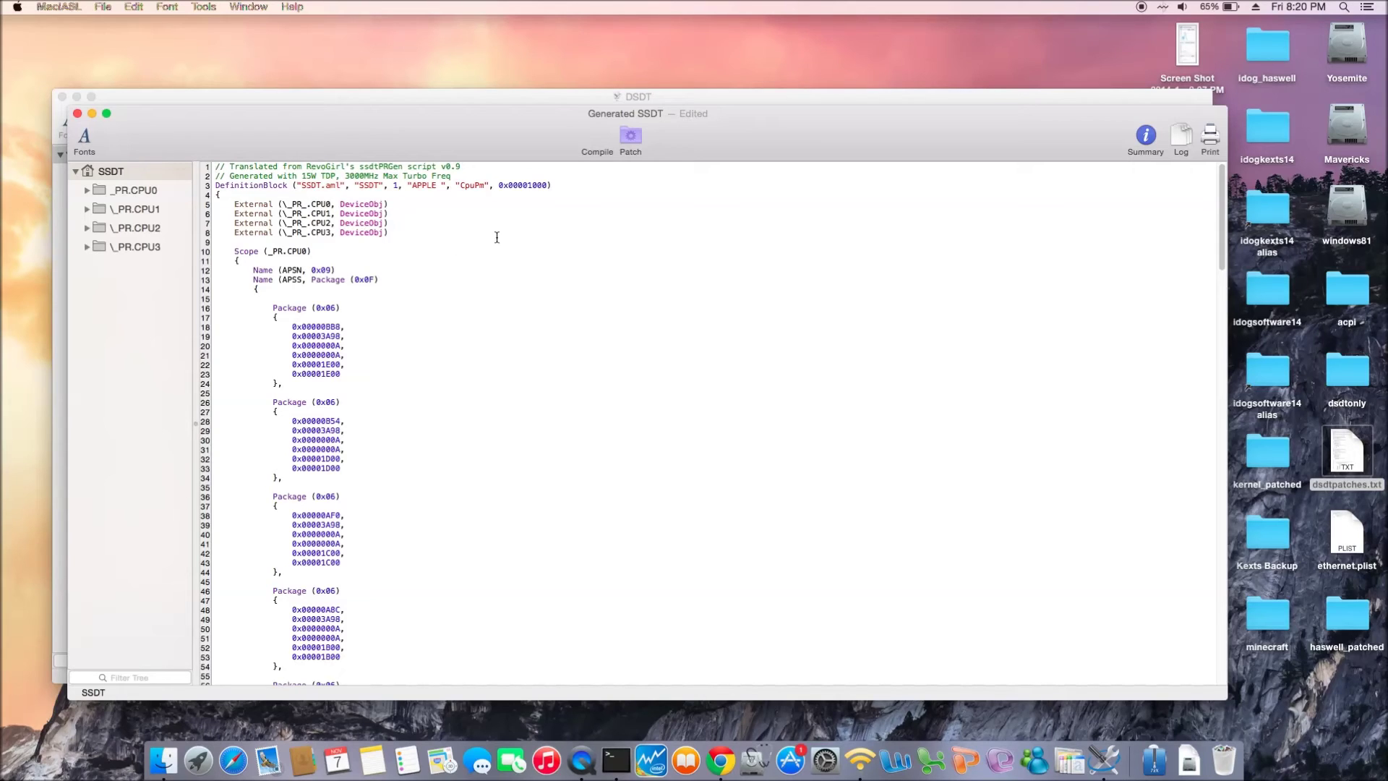
pyautogui.click(597, 145)
pyautogui.click(652, 64)
# Save the generated SSDT as ssdtiasl.dsl in the tsm6i7_acpi folder as a Disassembled ASL File.
pyautogui.click(103, 7)
pyautogui.click(127, 115)
pyautogui.click(649, 187)
pyautogui.press('BackSpace')
pyautogui.press('BackSpace')
pyautogui.press('BackSpace')
pyautogui.press('BackSpace')
pyautogui.press('BackSpace')
pyautogui.press('BackSpace')
pyautogui.press('BackSpace')
pyautogui.press('BackSpace')
pyautogui.press('BackSpace')
pyautogui.press('BackSpace')
pyautogui.press('BackSpace')
pyautogui.press('BackSpace')
pyautogui.press('BackSpace')
pyautogui.press('BackSpace')
pyautogui.write('ssdtia')
pyautogui.press('BackSpace')
pyautogui.write('iasl.dsl')
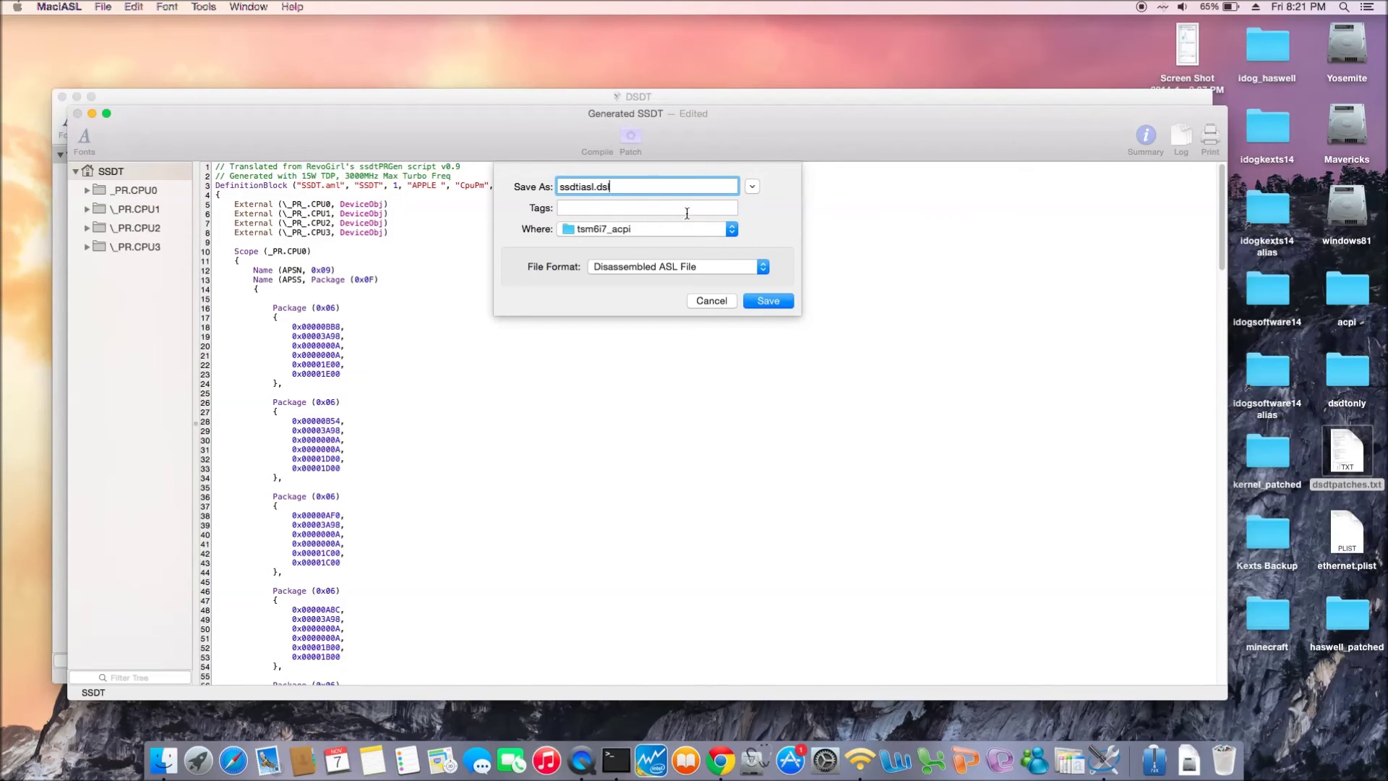
pyautogui.click(766, 301)
# Save another copy as ssdtiasl.aml in the tsm6i7_acpi folder in ACPI Machine Language Binary format.
pyautogui.click(103, 6)
pyautogui.click(127, 116)
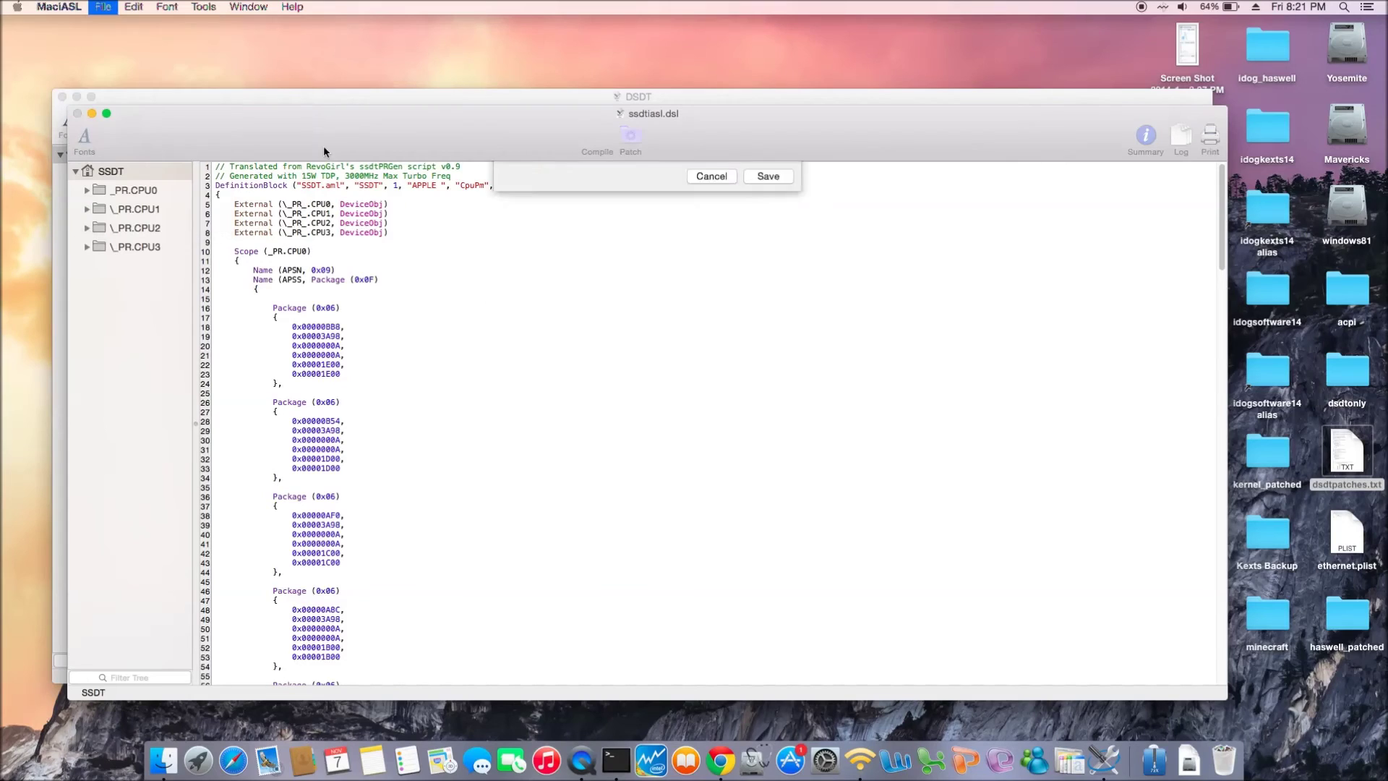
pyautogui.click(704, 267)
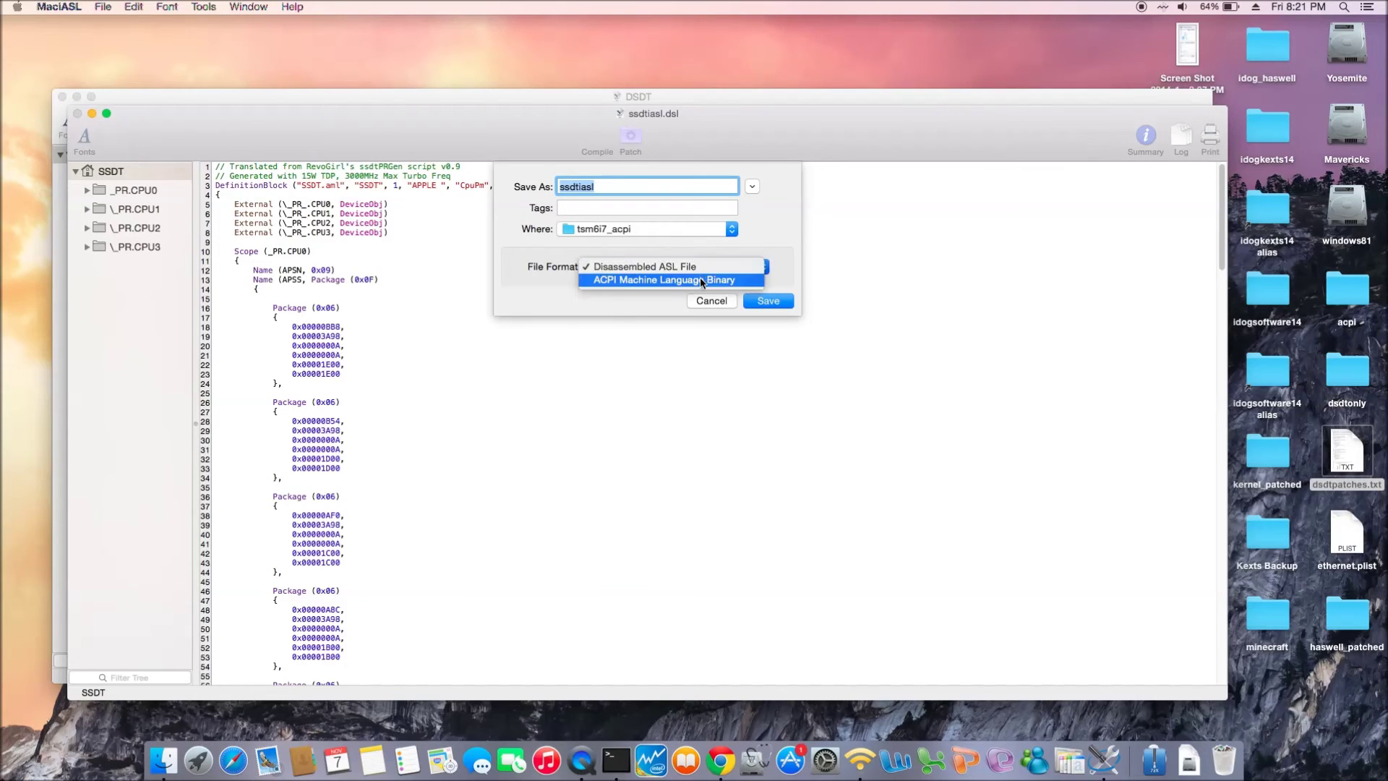
pyautogui.click(700, 277)
pyautogui.click(607, 188)
pyautogui.write('.aml')
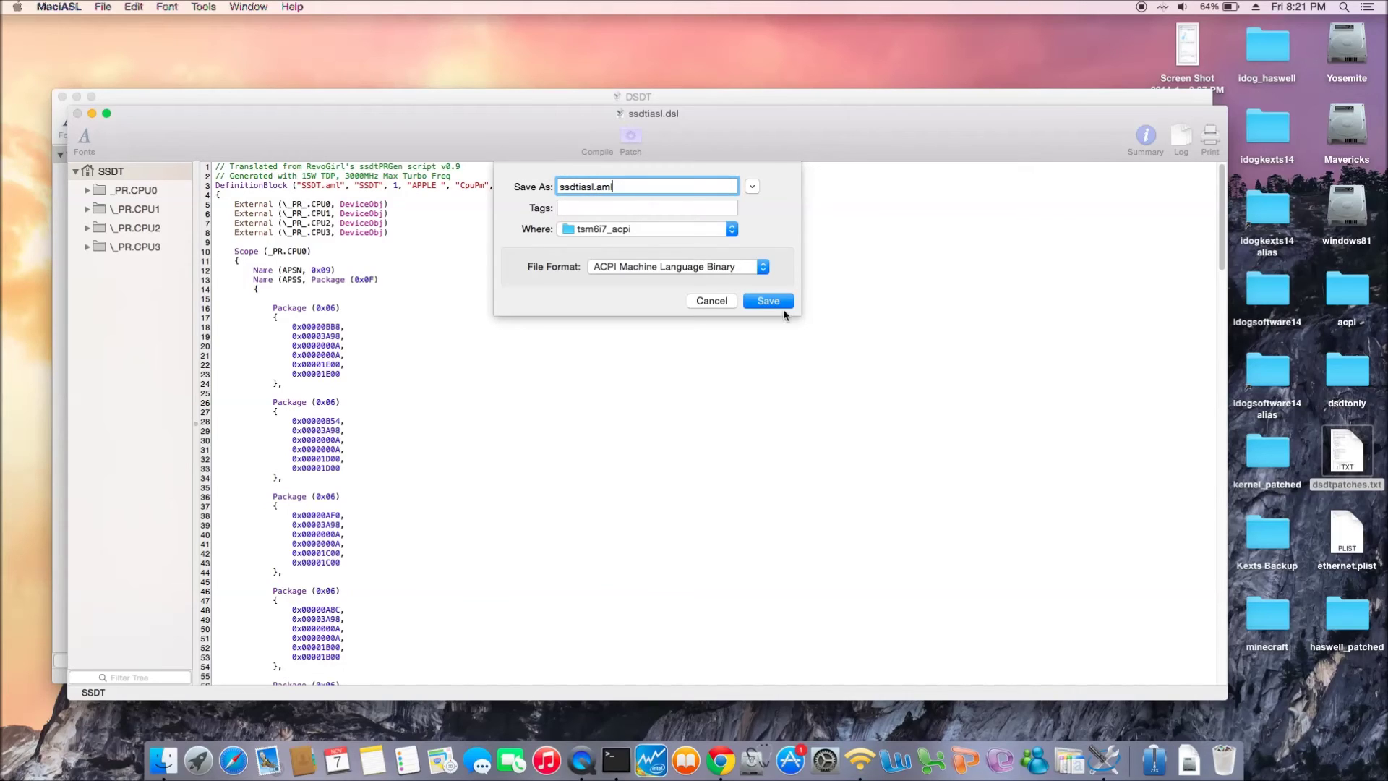
pyautogui.click(778, 302)
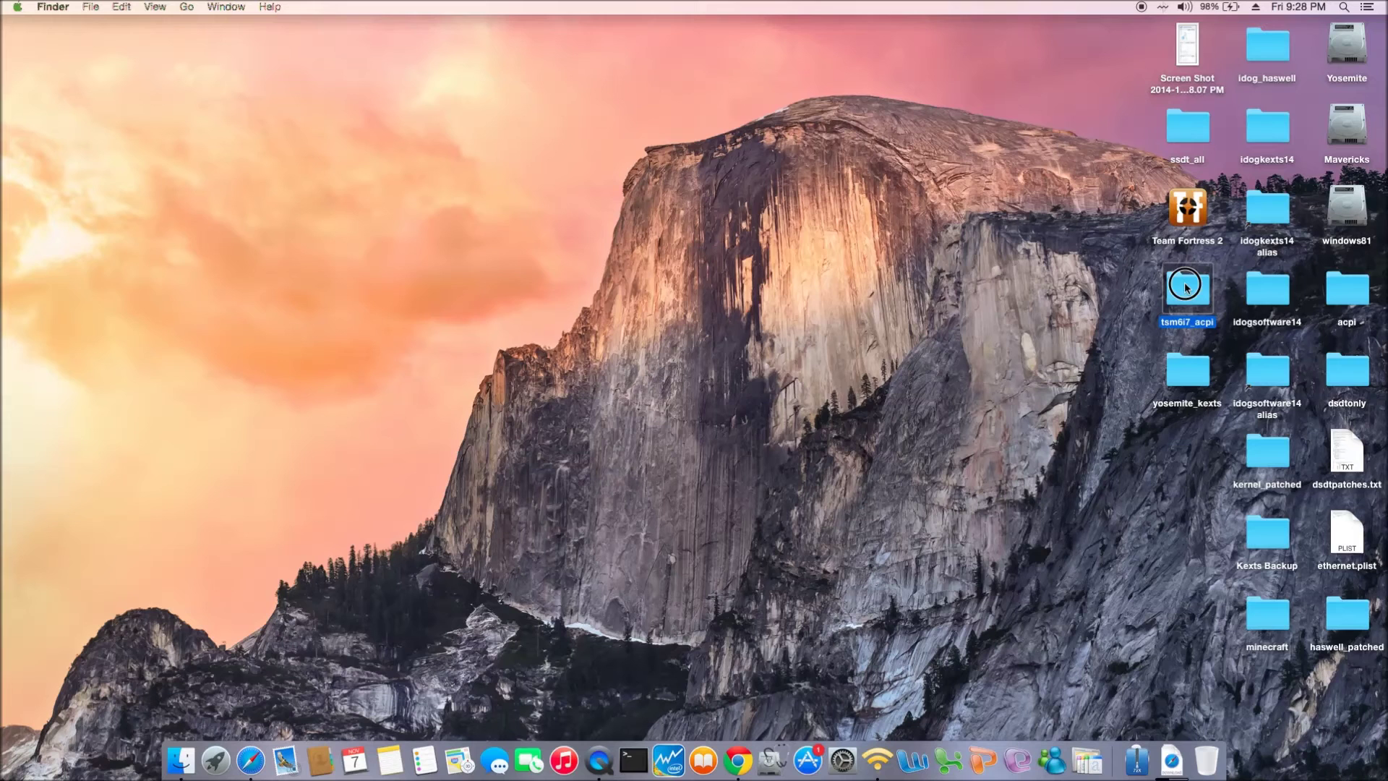
# Open the tsm6i7_acpi folder from the desktop and launch Clover Configurator.
pyautogui.doubleClick(1185, 287)
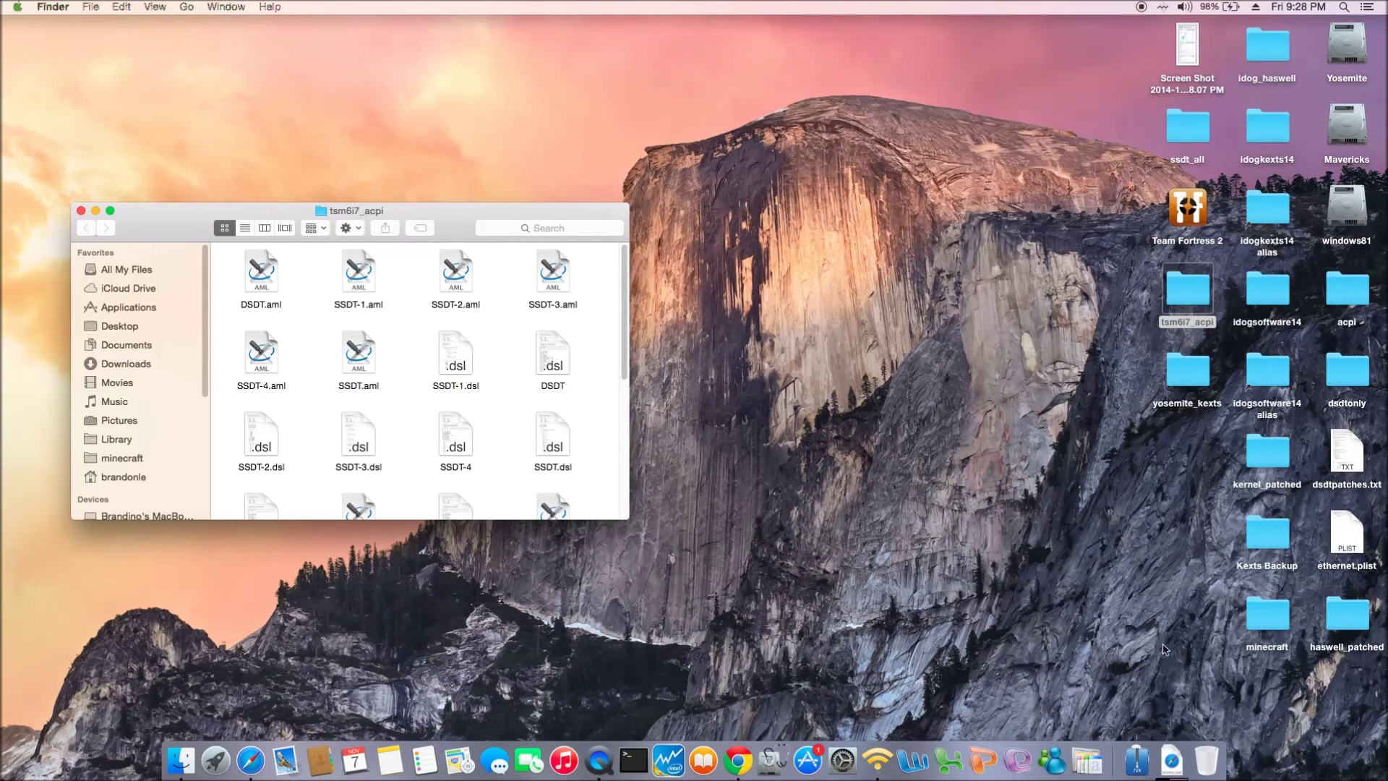
pyautogui.click(1137, 759)
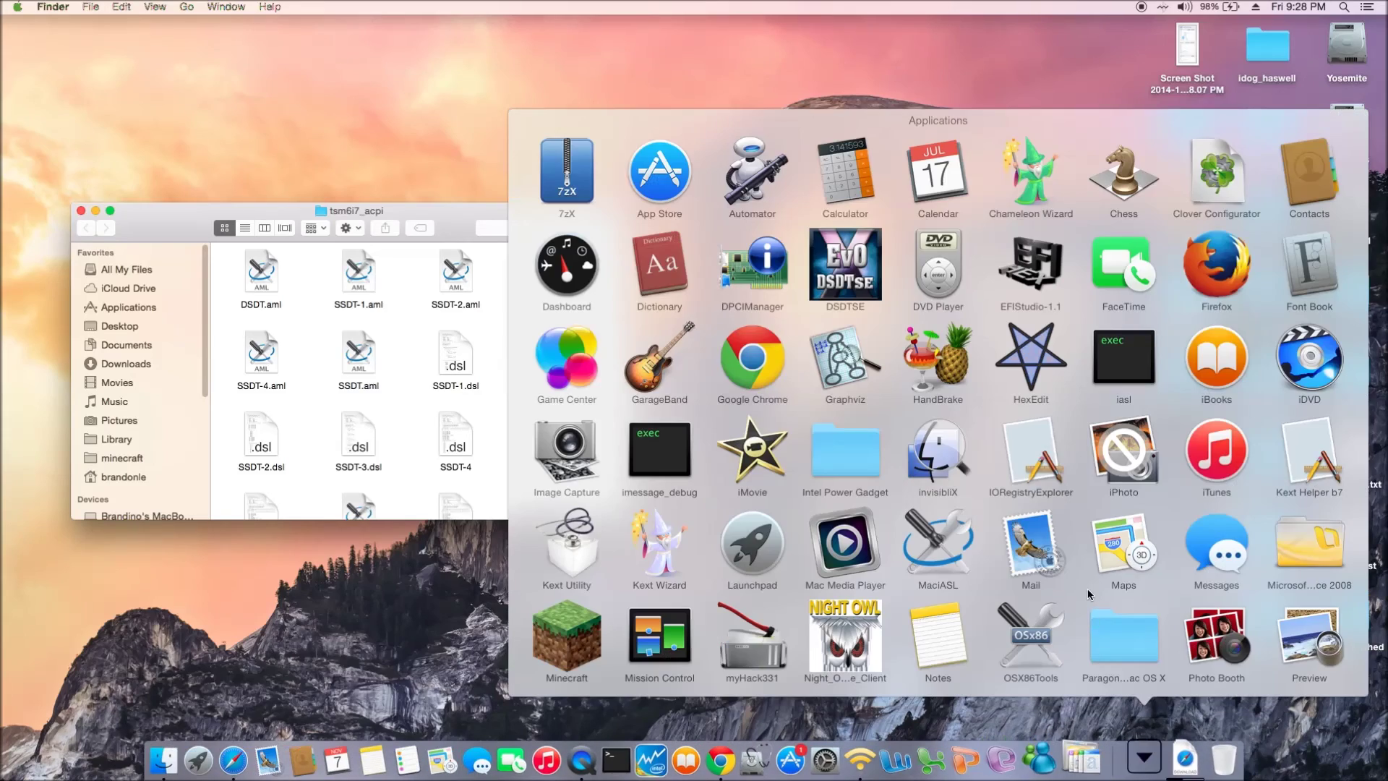
pyautogui.click(1217, 177)
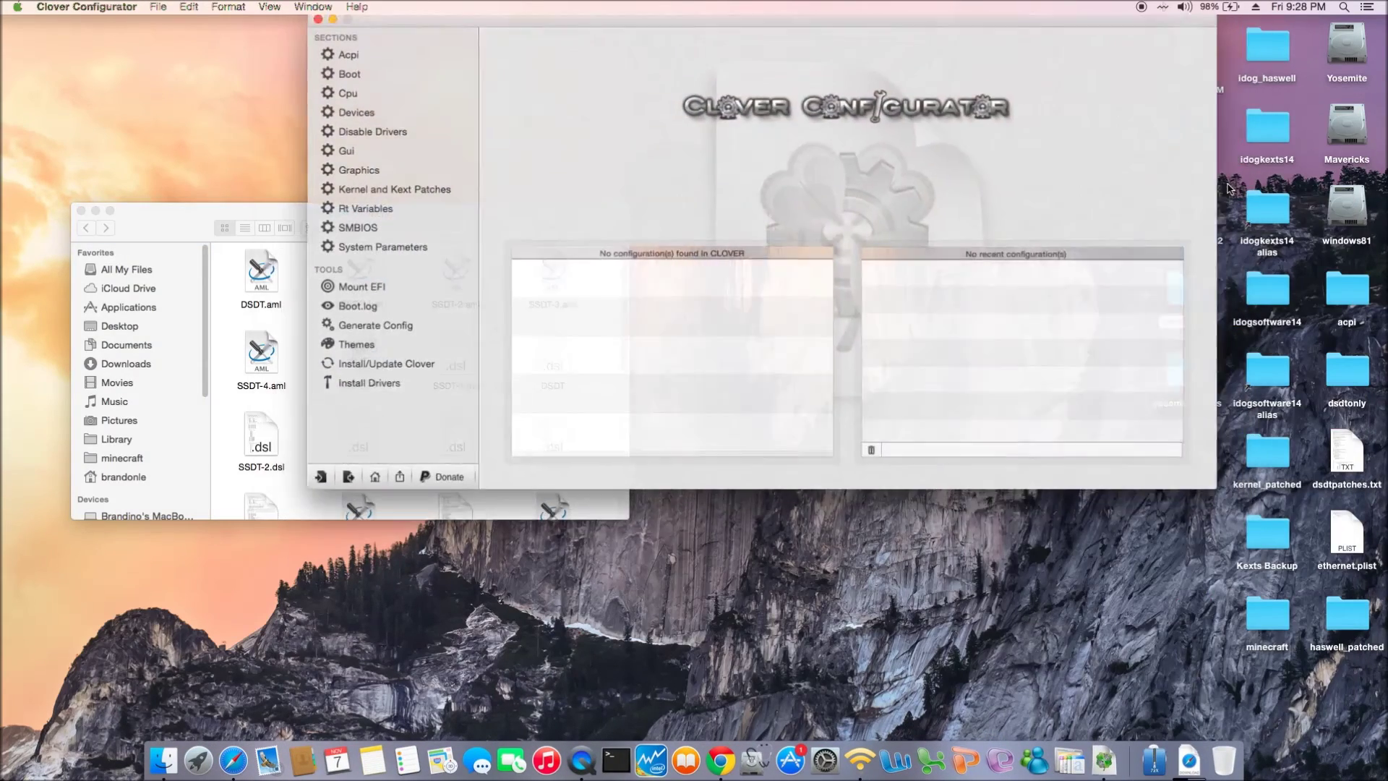
# Mount the EFI partition, authorizing it with the account password, and open the partition.
pyautogui.click(374, 287)
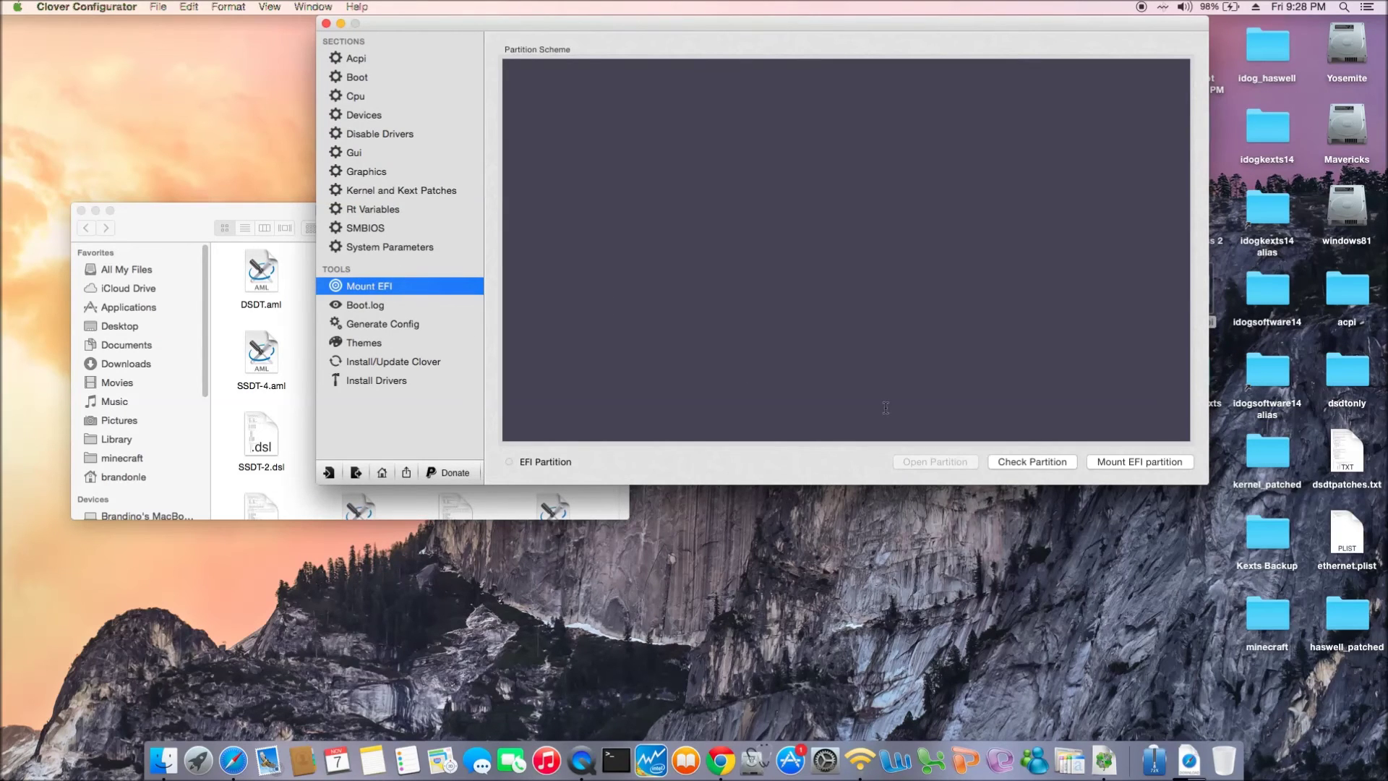
pyautogui.click(1137, 459)
pyautogui.write('••••••')
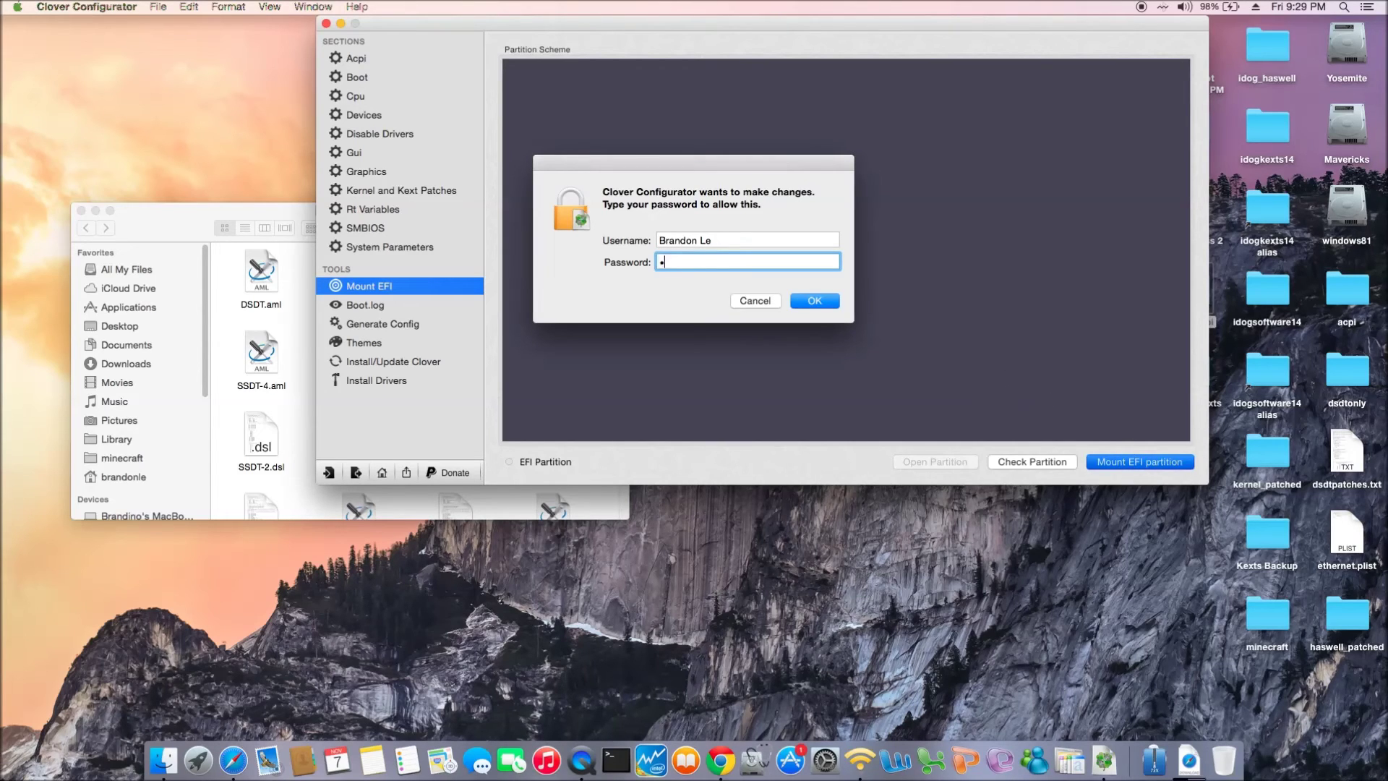
pyautogui.press('Return')
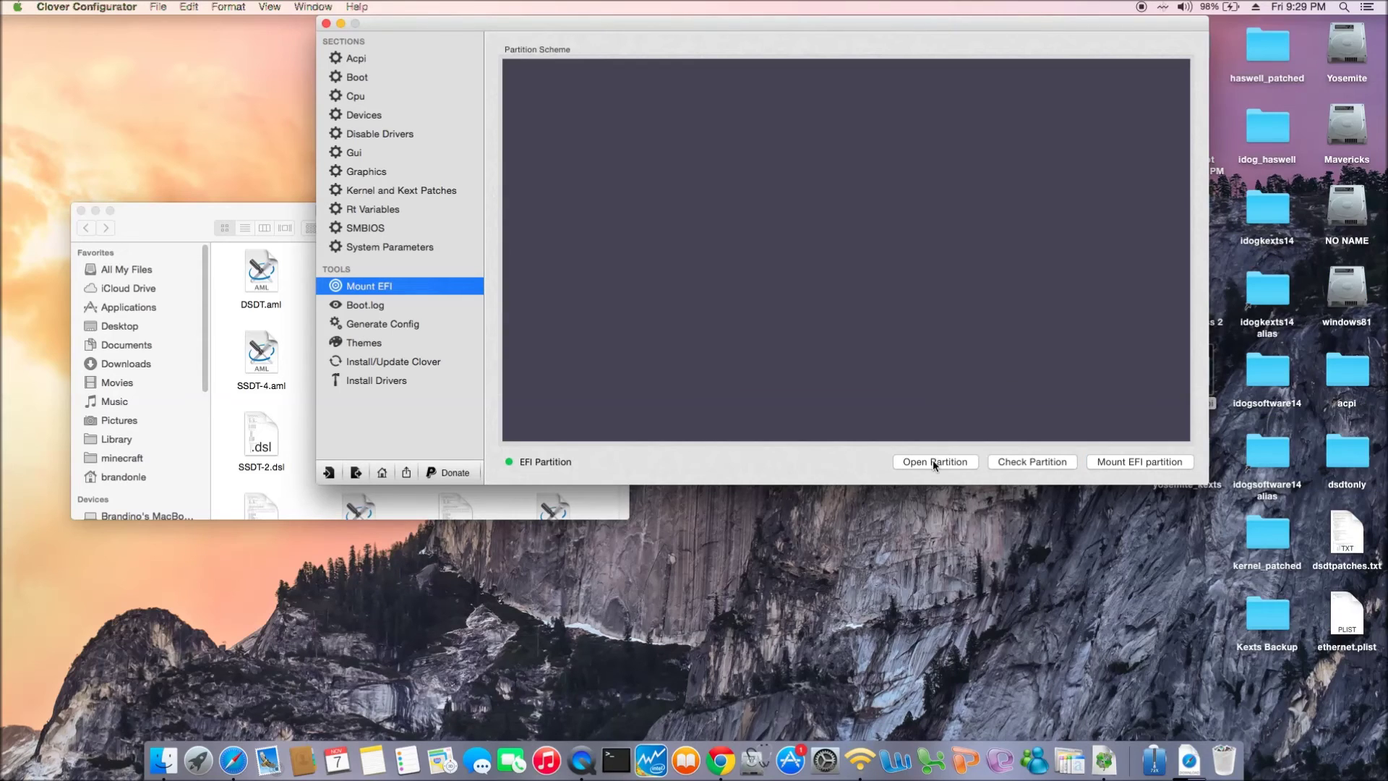
pyautogui.click(933, 462)
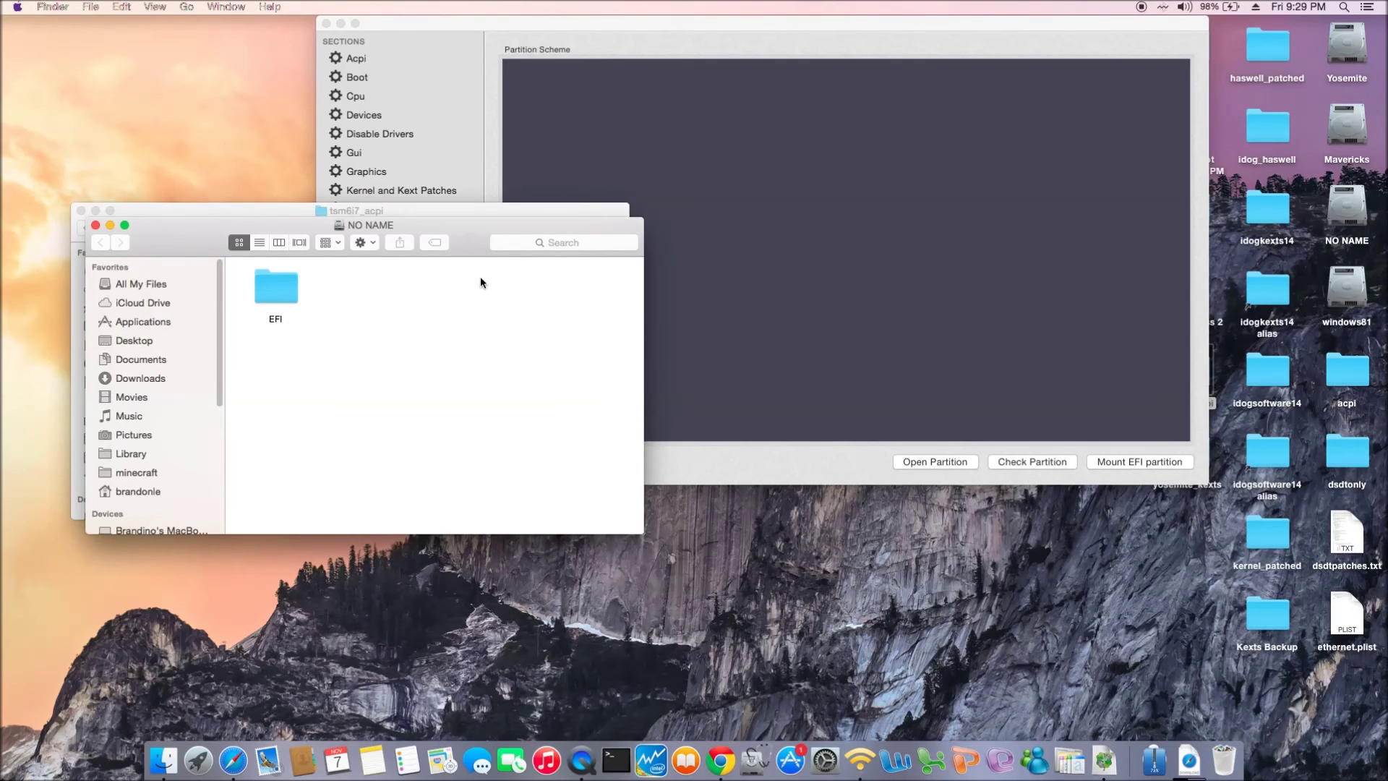
# Open the EFI partition's EFI/CLOVER/ACPI/patched folder in a window placed beside the tsm6i7_acpi folder.
pyautogui.moveTo(468, 237); pyautogui.dragTo(900, 227)
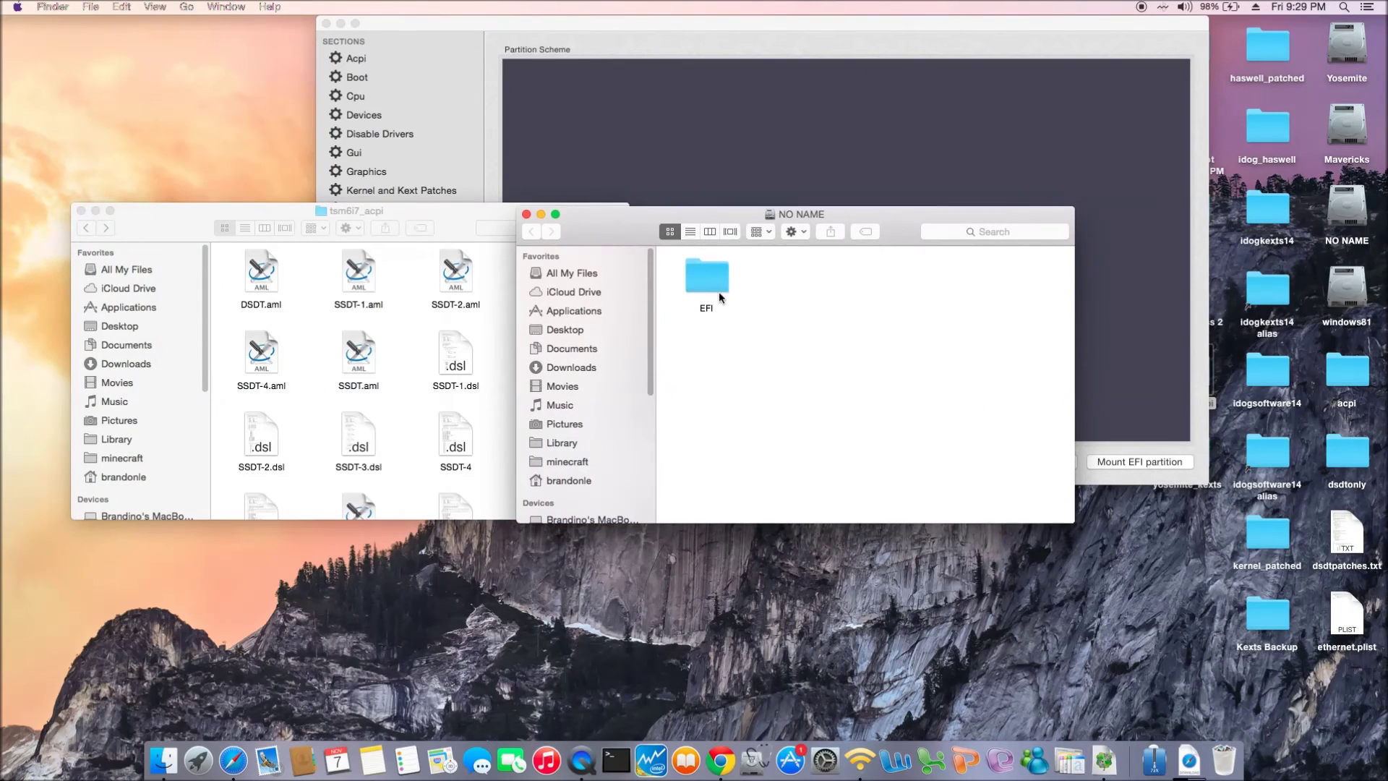
pyautogui.doubleClick(711, 289)
pyautogui.click(904, 289)
pyautogui.doubleClick(902, 289)
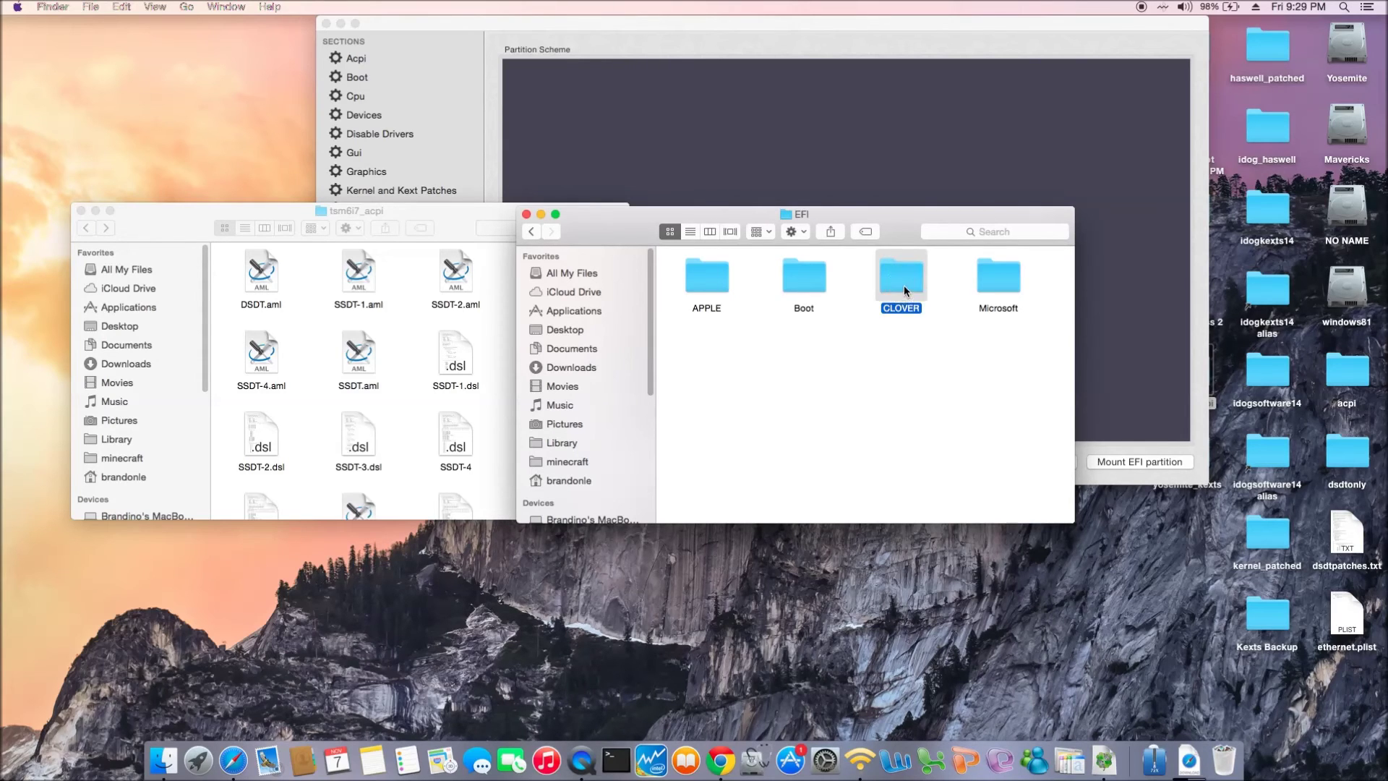
pyautogui.click(709, 288)
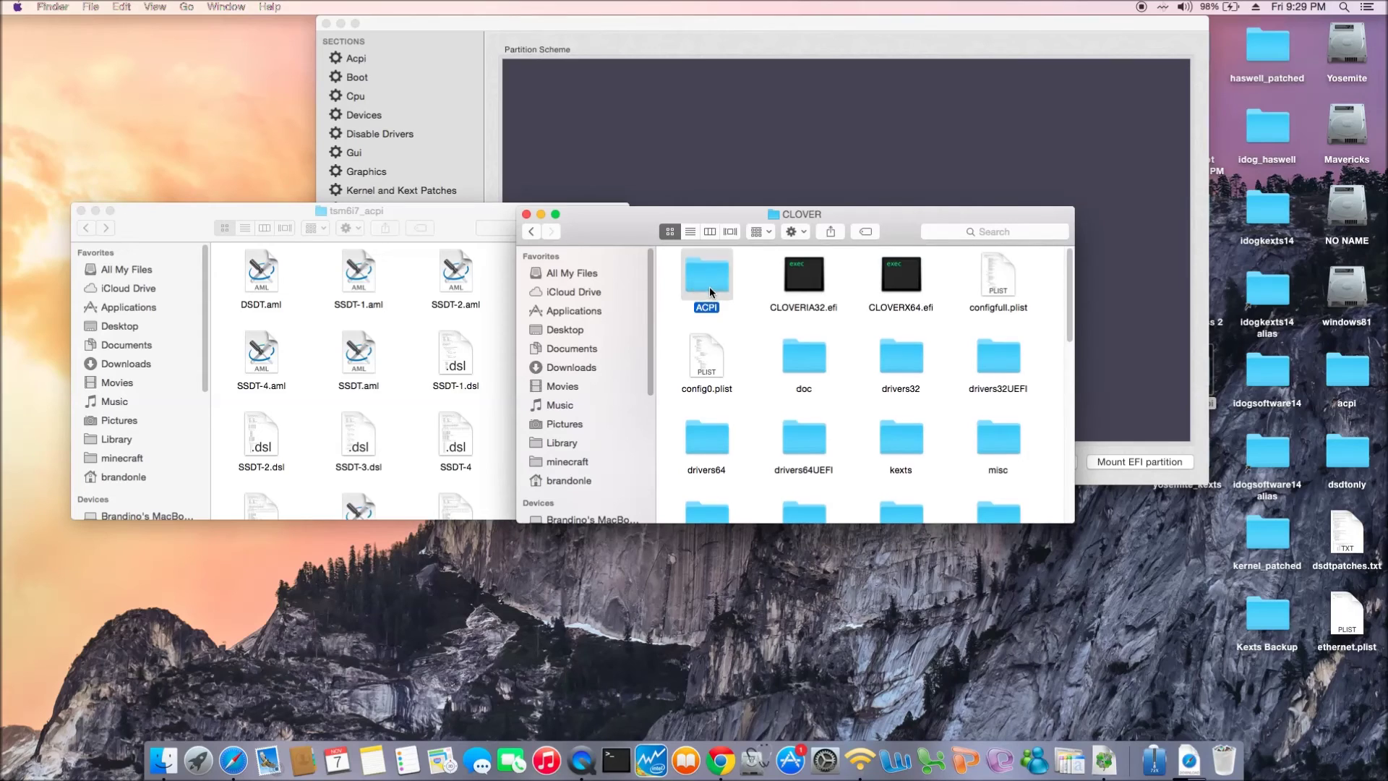
pyautogui.doubleClick(709, 287)
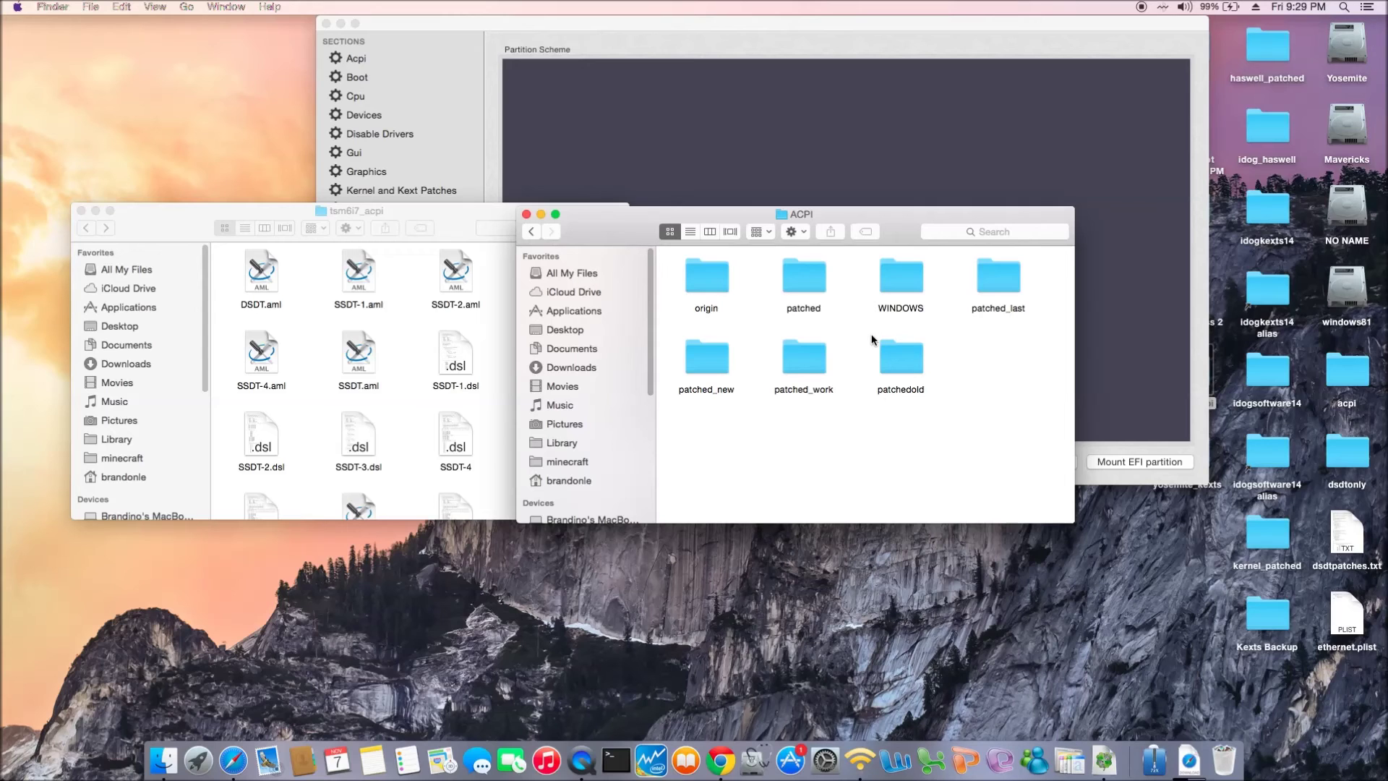
pyautogui.doubleClick(804, 289)
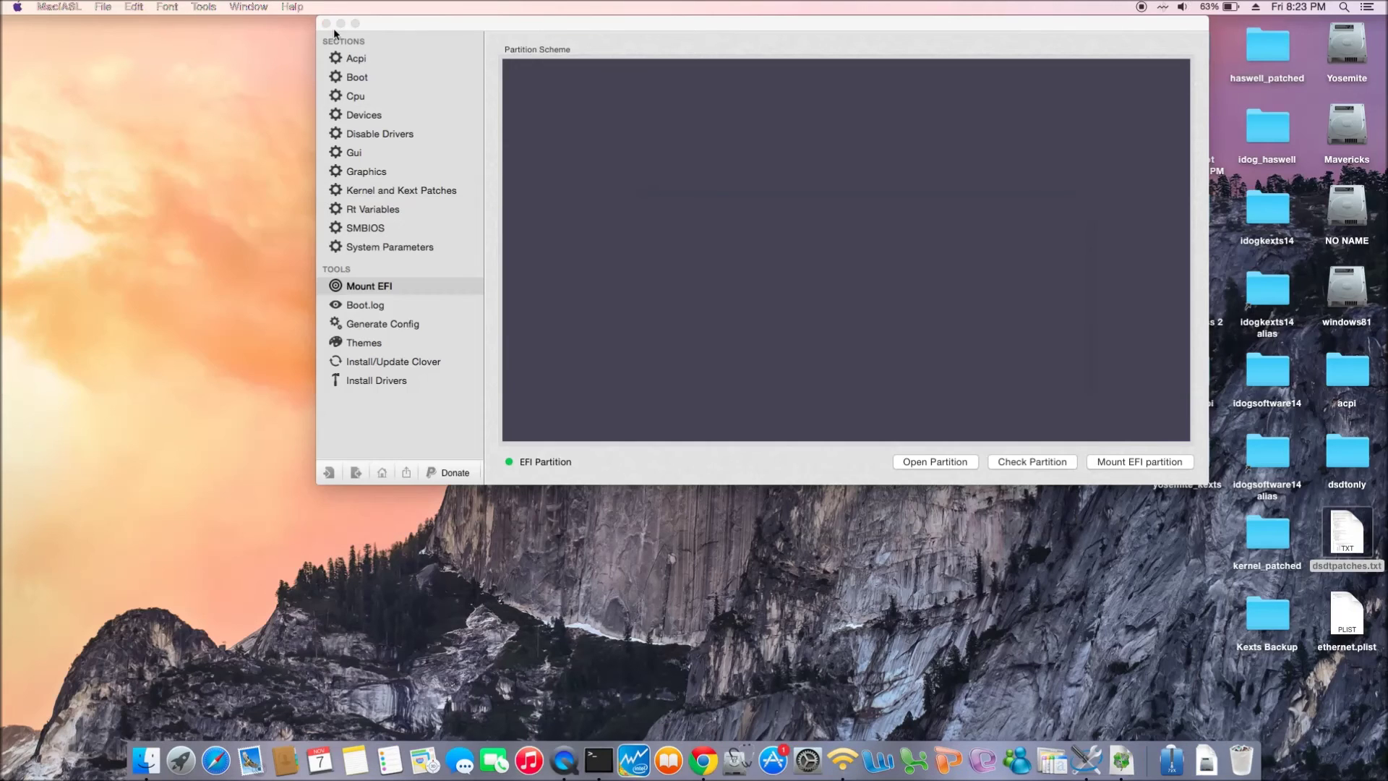
# Close Clover Configurator and test the built-in display's brightness slider in System Preferences by raising it slightly.
pyautogui.click(326, 24)
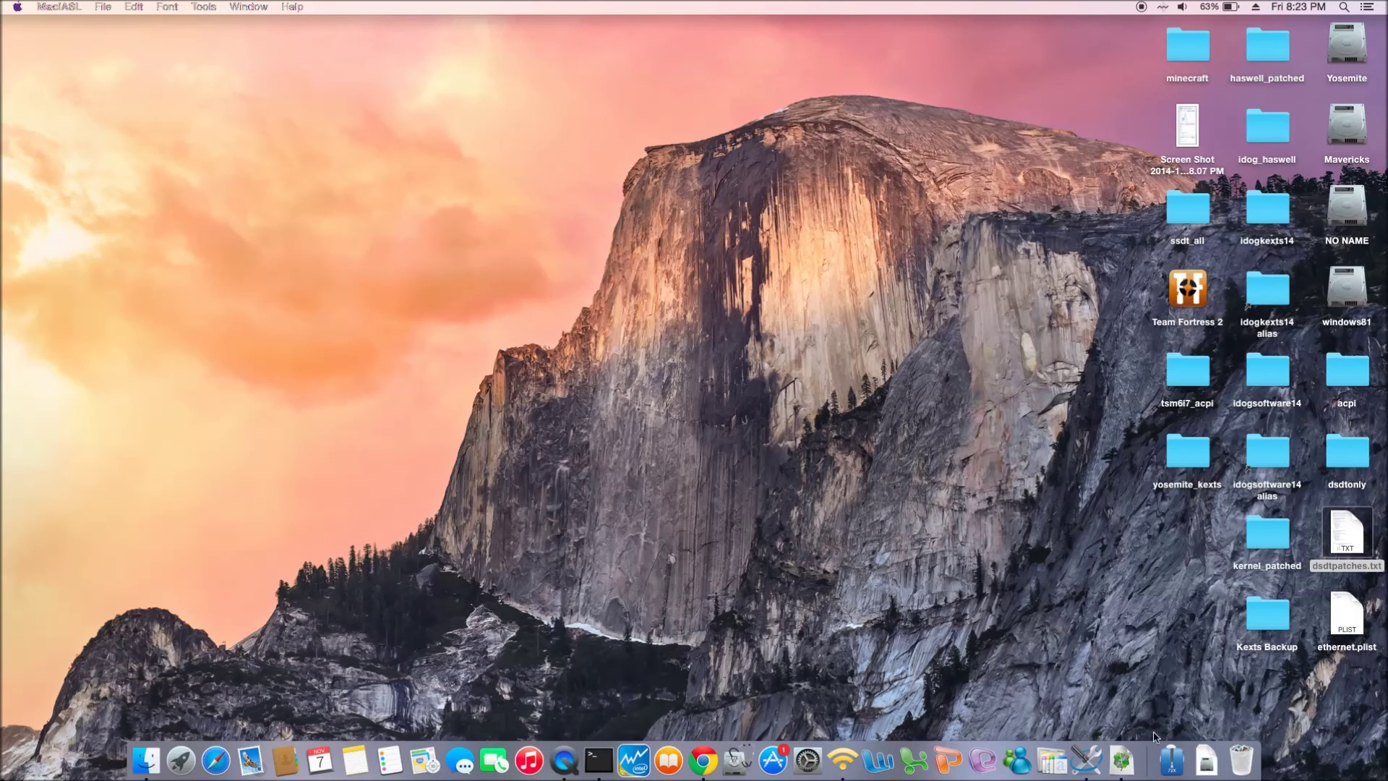
pyautogui.click(808, 748)
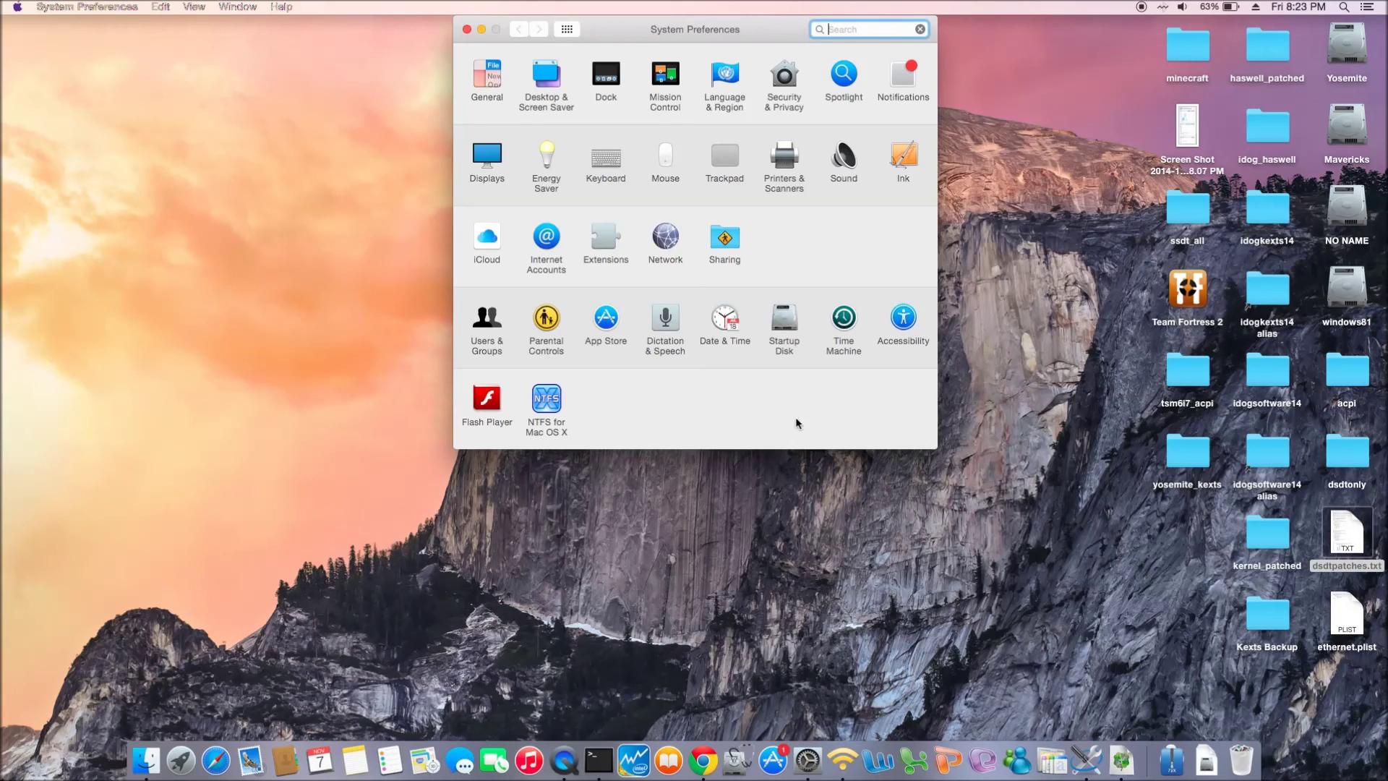
pyautogui.click(488, 162)
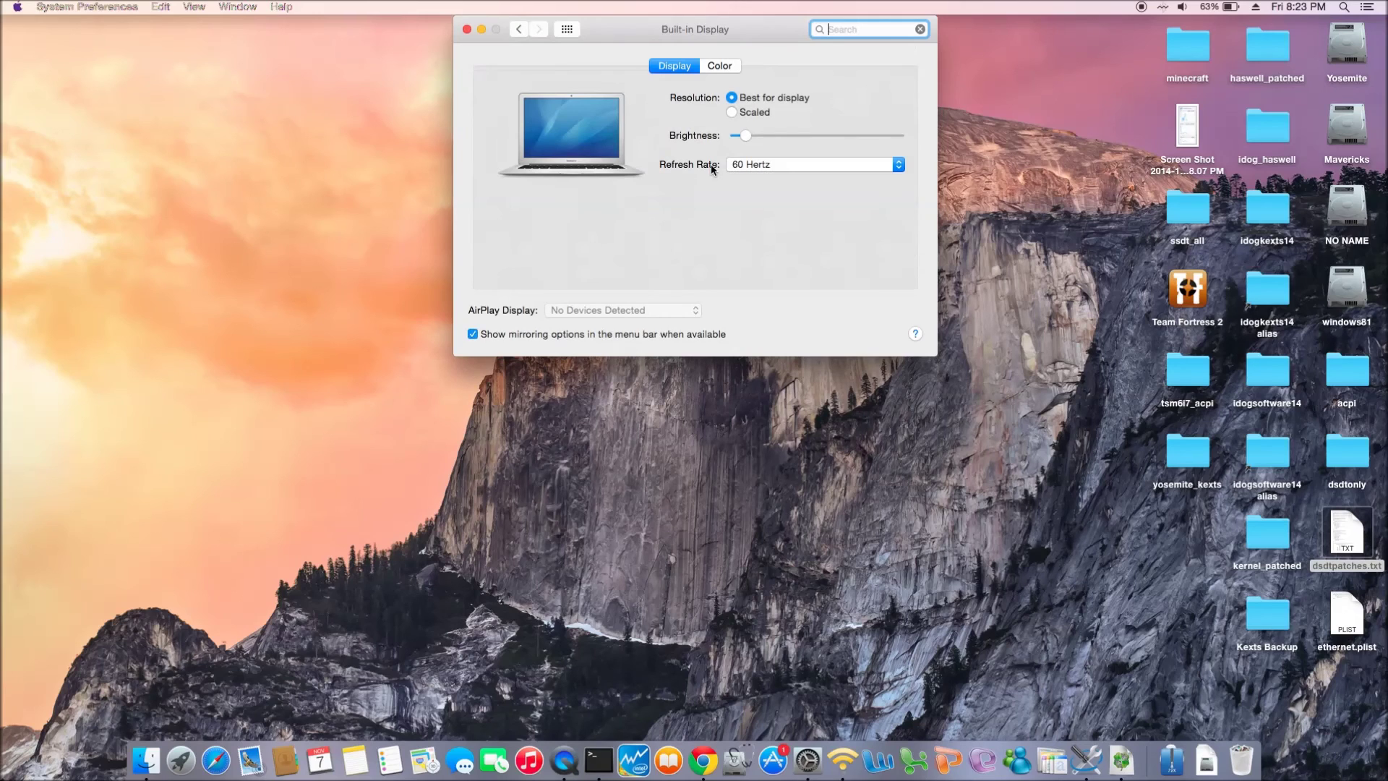
pyautogui.click(744, 136)
pyautogui.moveTo(745, 137)
pyautogui.mouseDown()
pyautogui.moveTo(896, 133)
pyautogui.moveTo(748, 149)
pyautogui.moveTo(864, 149)
pyautogui.moveTo(882, 145)
pyautogui.moveTo(749, 141)
pyautogui.mouseUp()
pyautogui.click(466, 30)
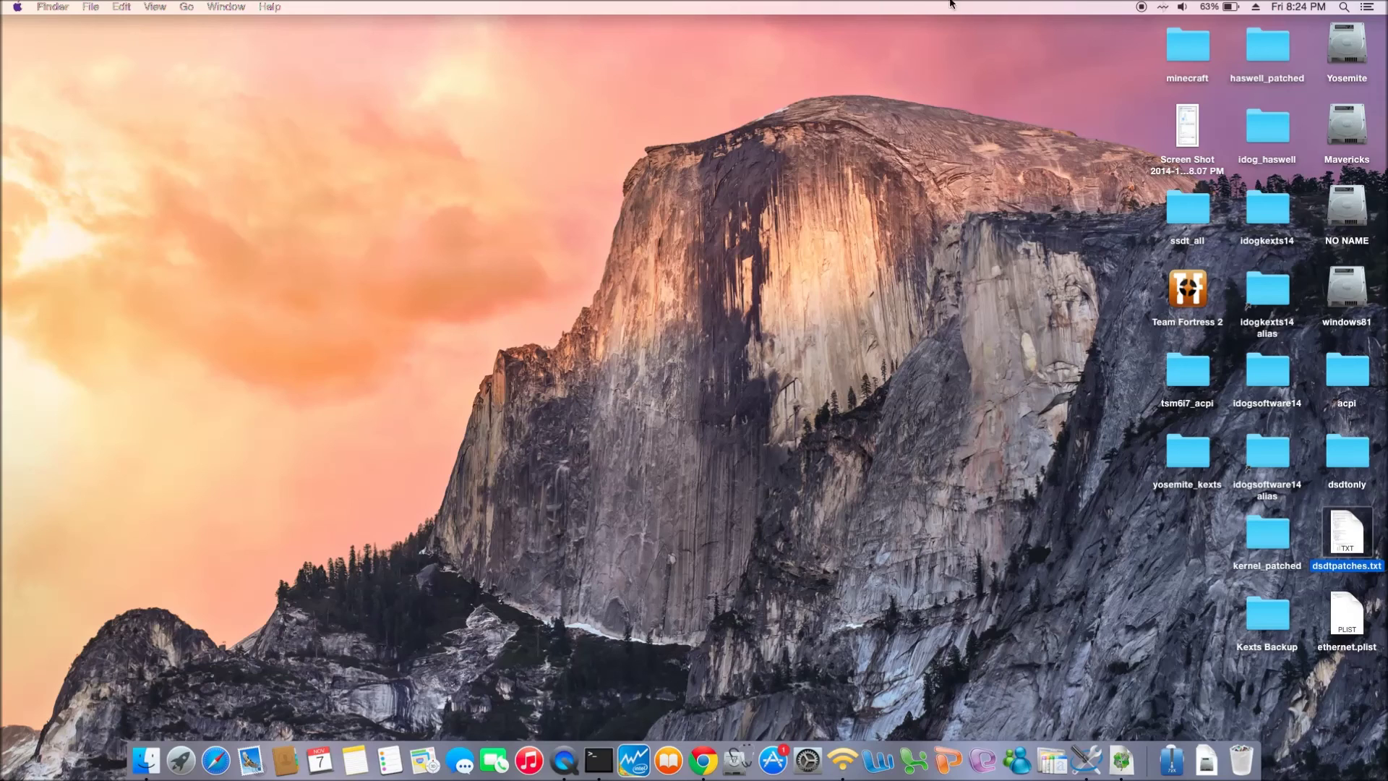
# Check the system volume control and launch Intel Power Gadget to monitor CPU power and frequency.
pyautogui.click(1218, 7)
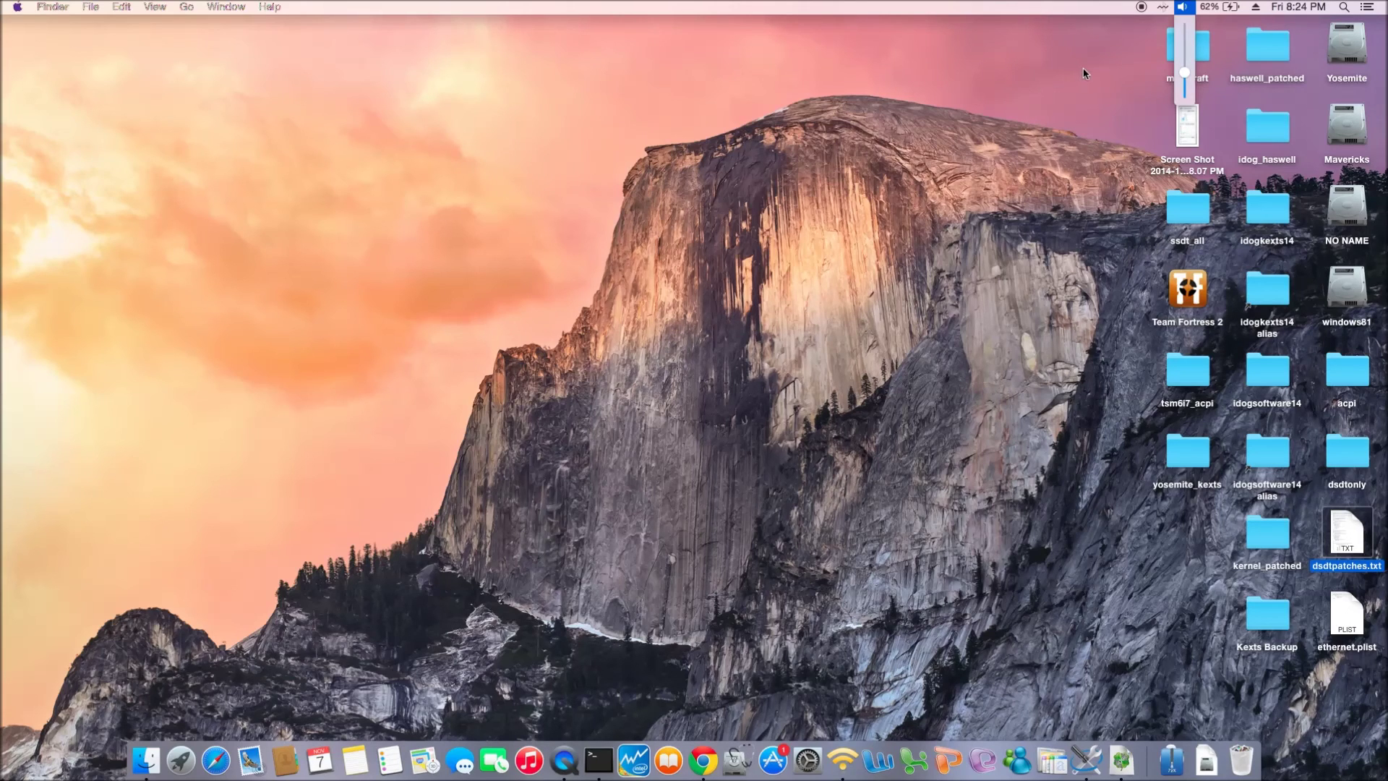
pyautogui.click(1074, 99)
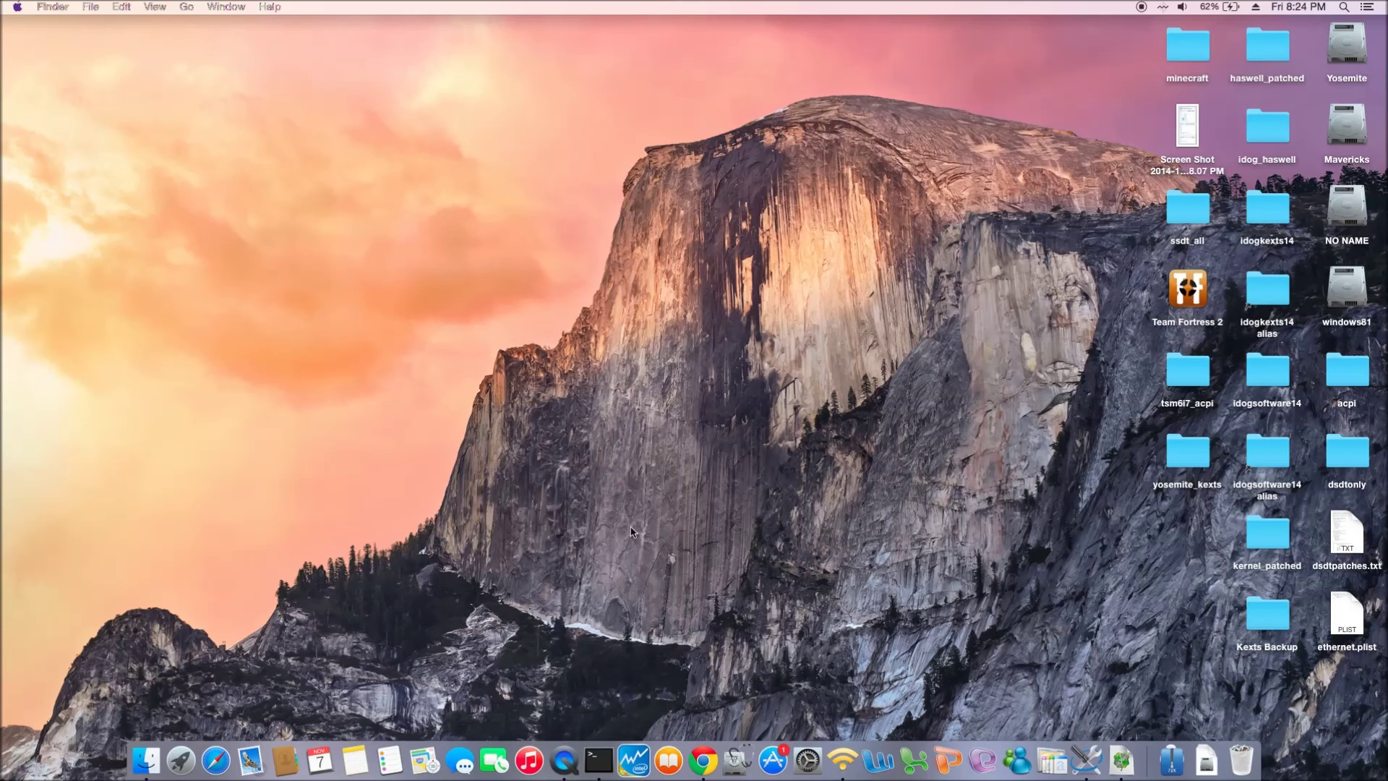
pyautogui.click(631, 759)
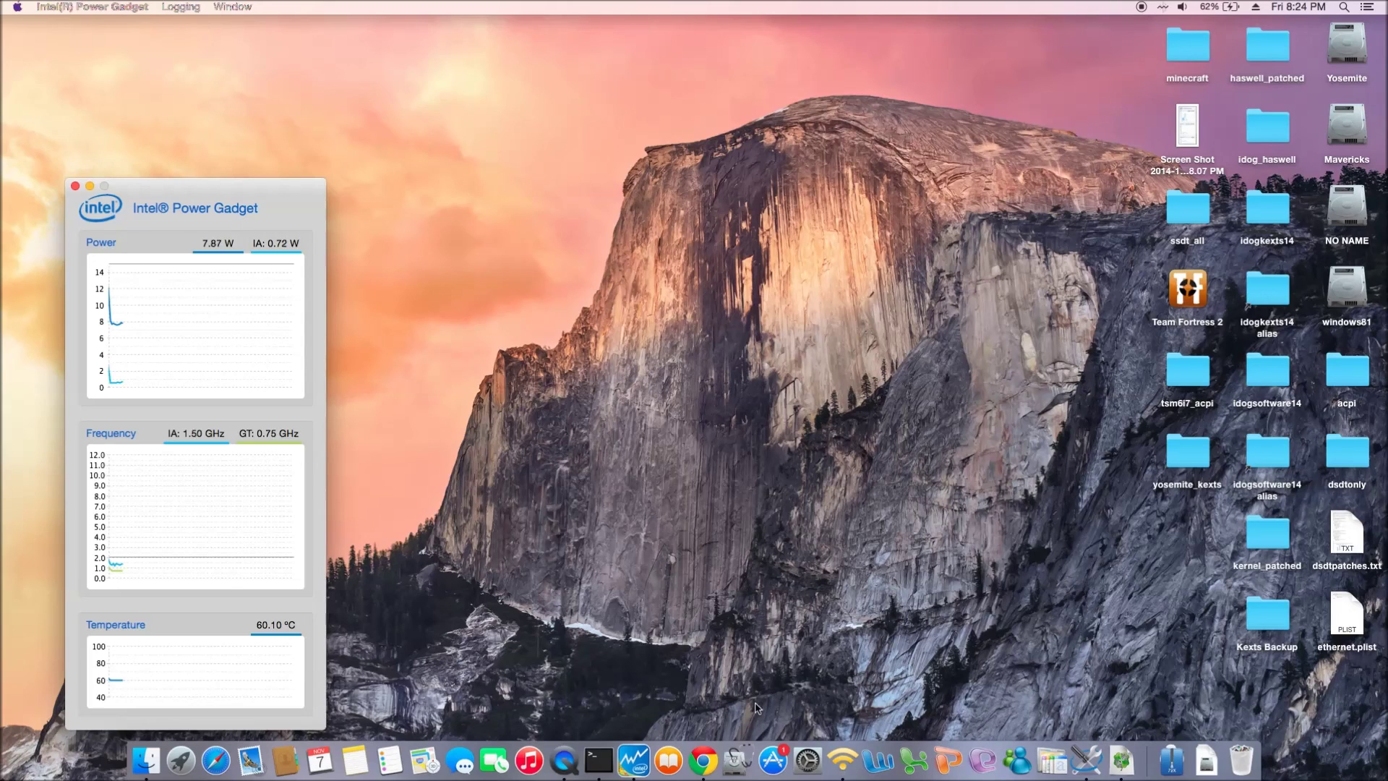
pyautogui.click(805, 751)
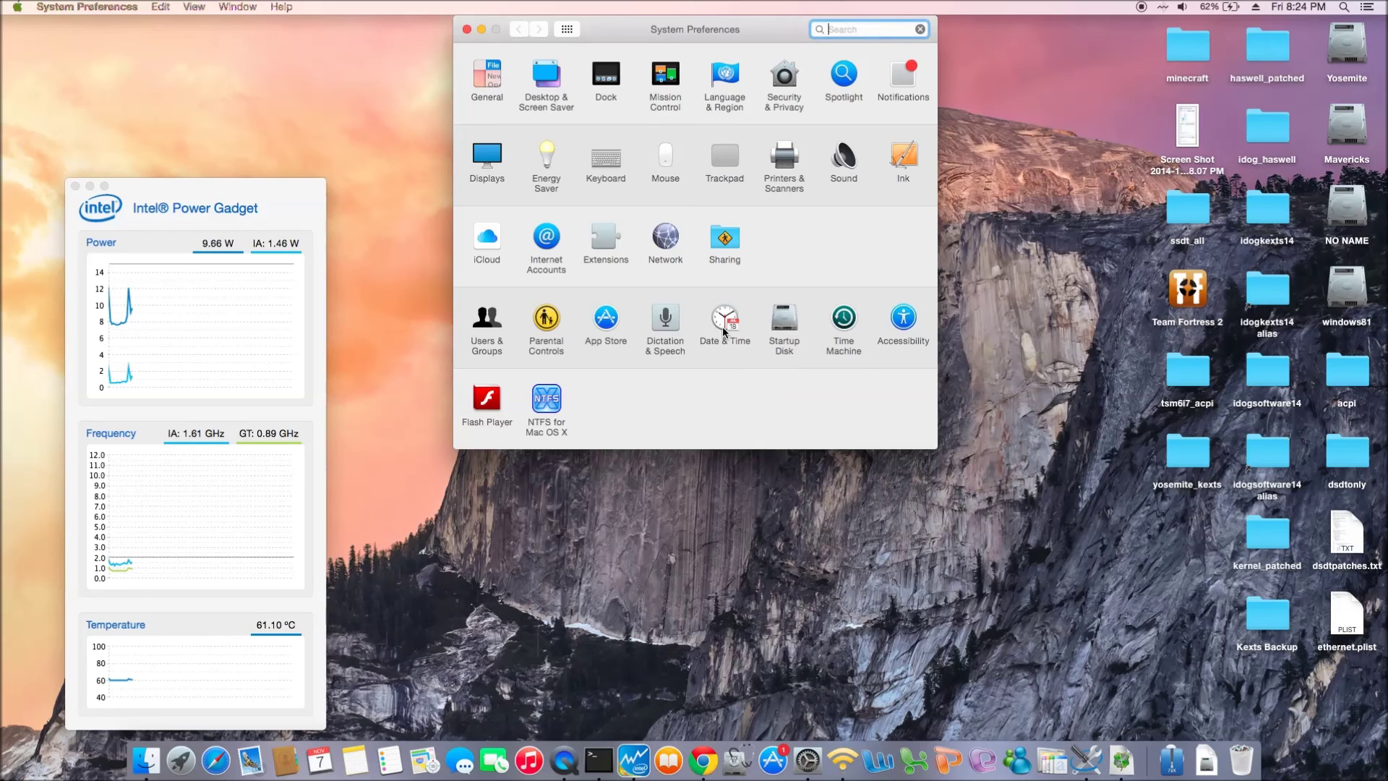
pyautogui.click(466, 29)
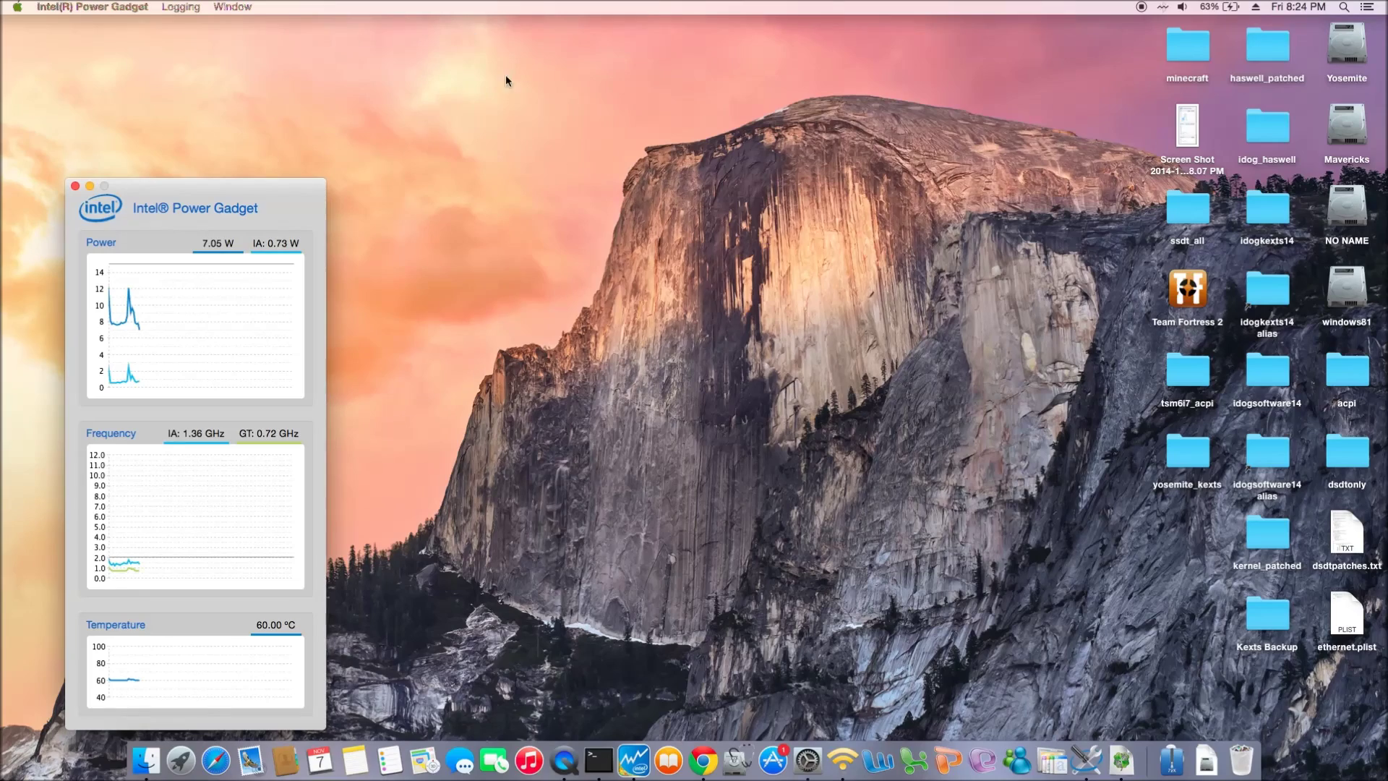
# Launch HandBrake and load the clover video from the patchdsdt_haswell folder as the source.
pyautogui.click(1167, 773)
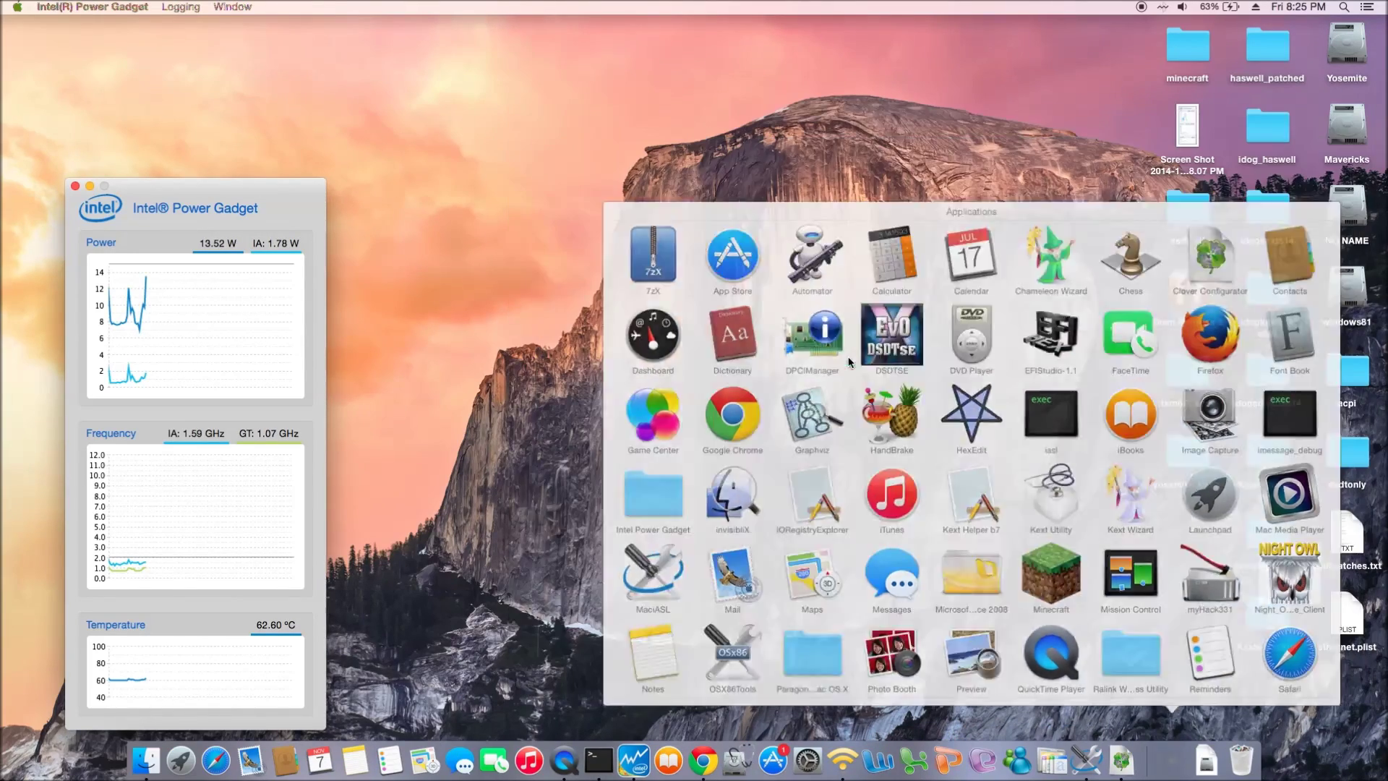
pyautogui.click(891, 415)
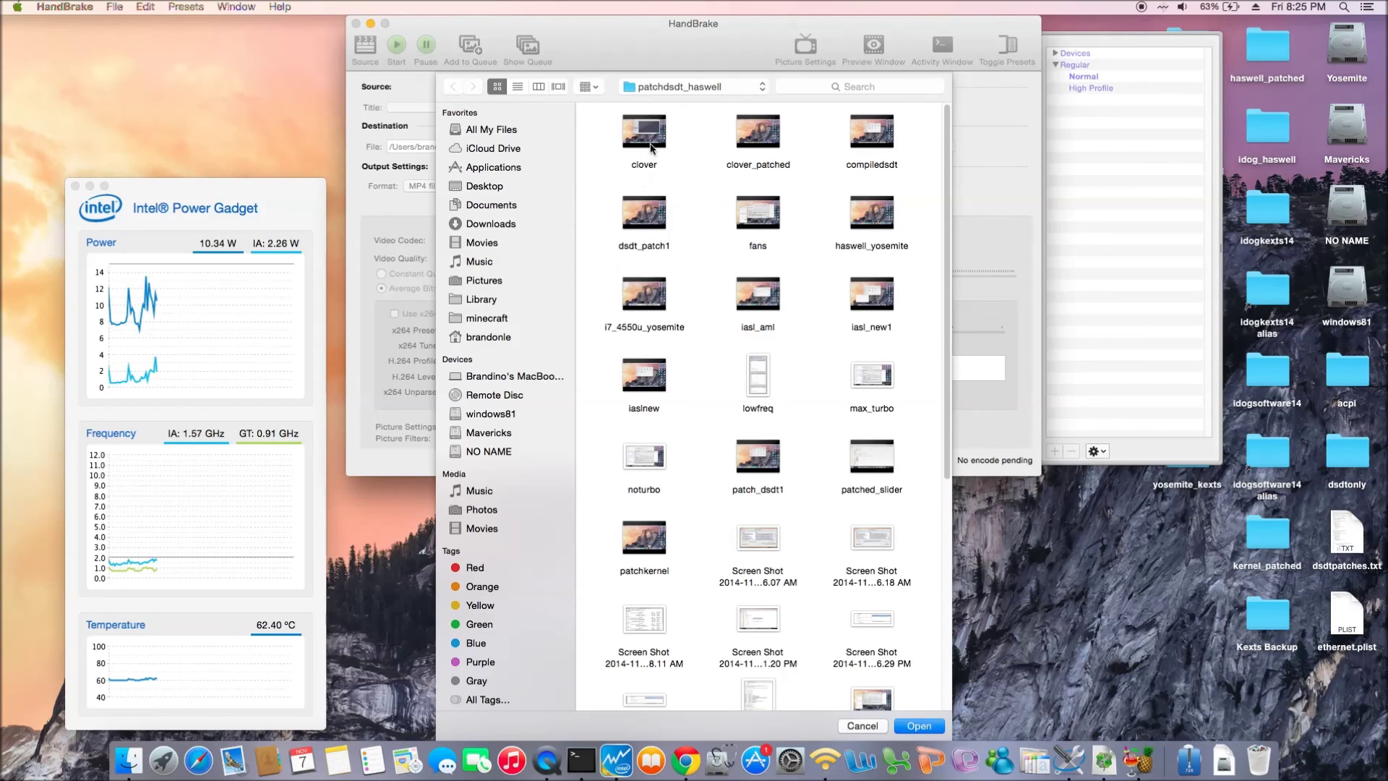
pyautogui.click(645, 136)
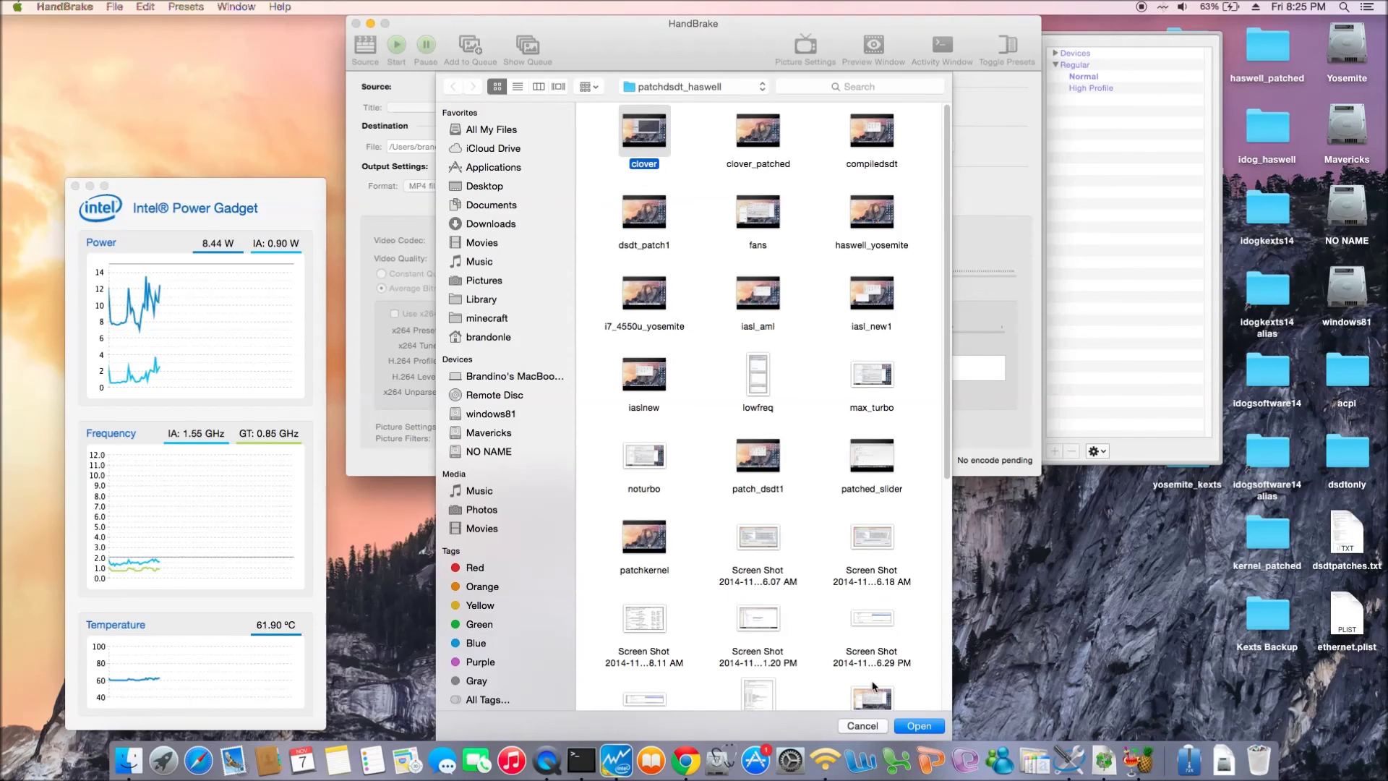
pyautogui.click(918, 725)
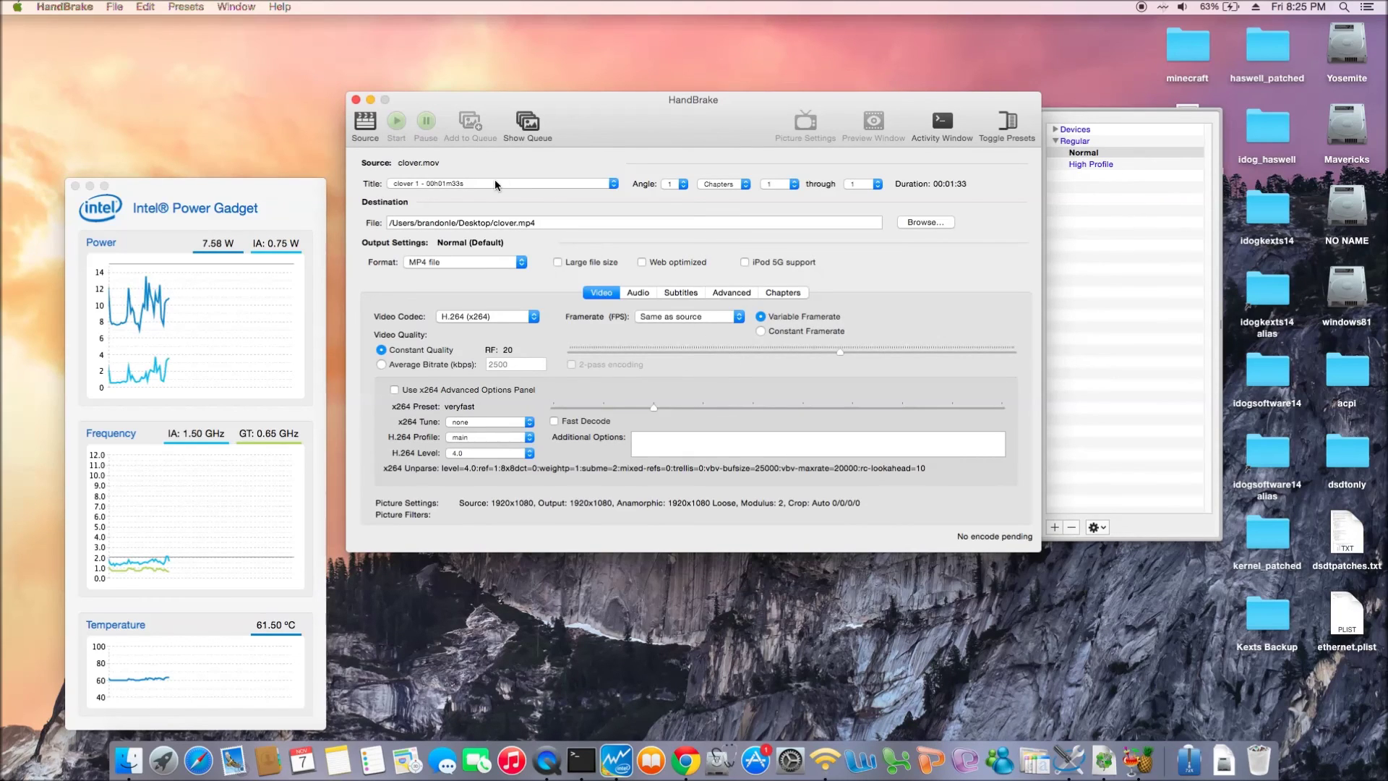
# Run a test encode of the clover video to load the CPU, and cancel it partway.
pyautogui.click(398, 126)
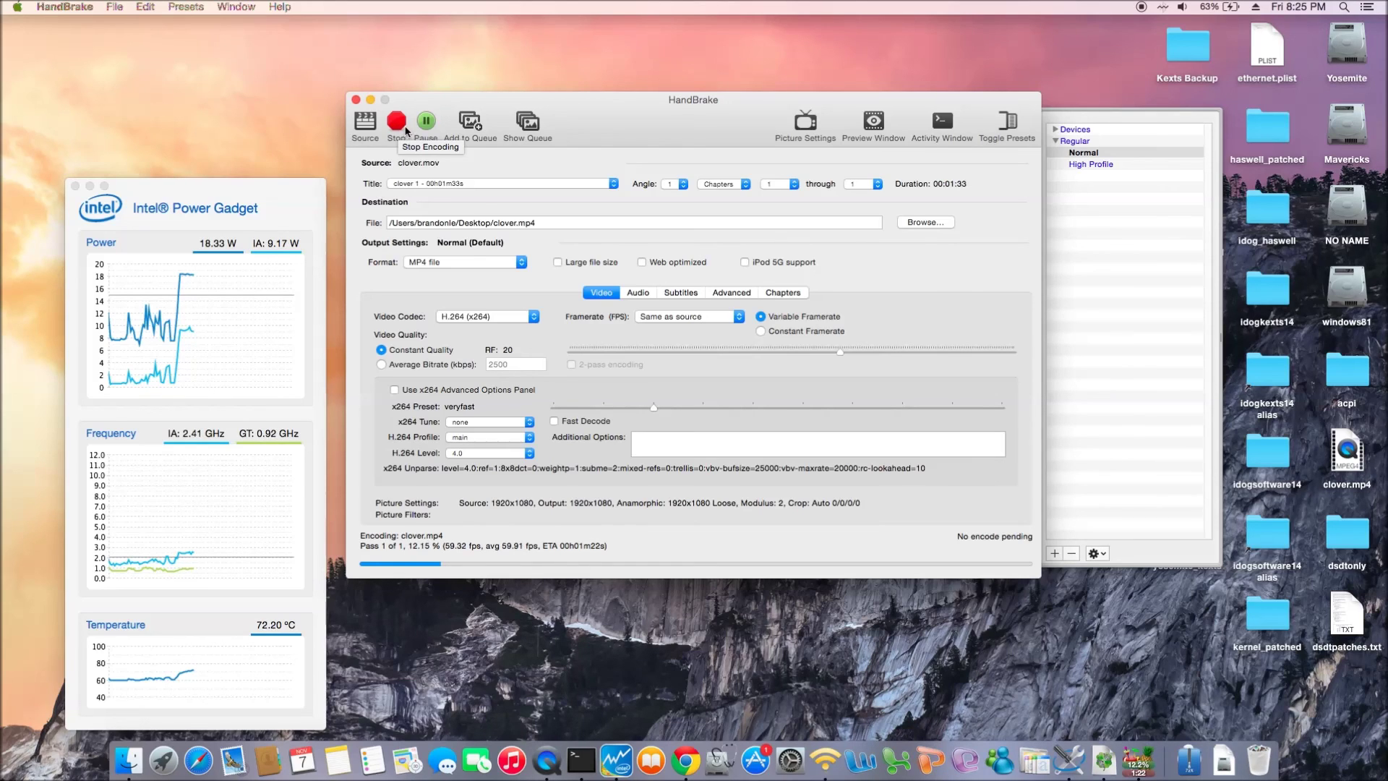
pyautogui.click(399, 121)
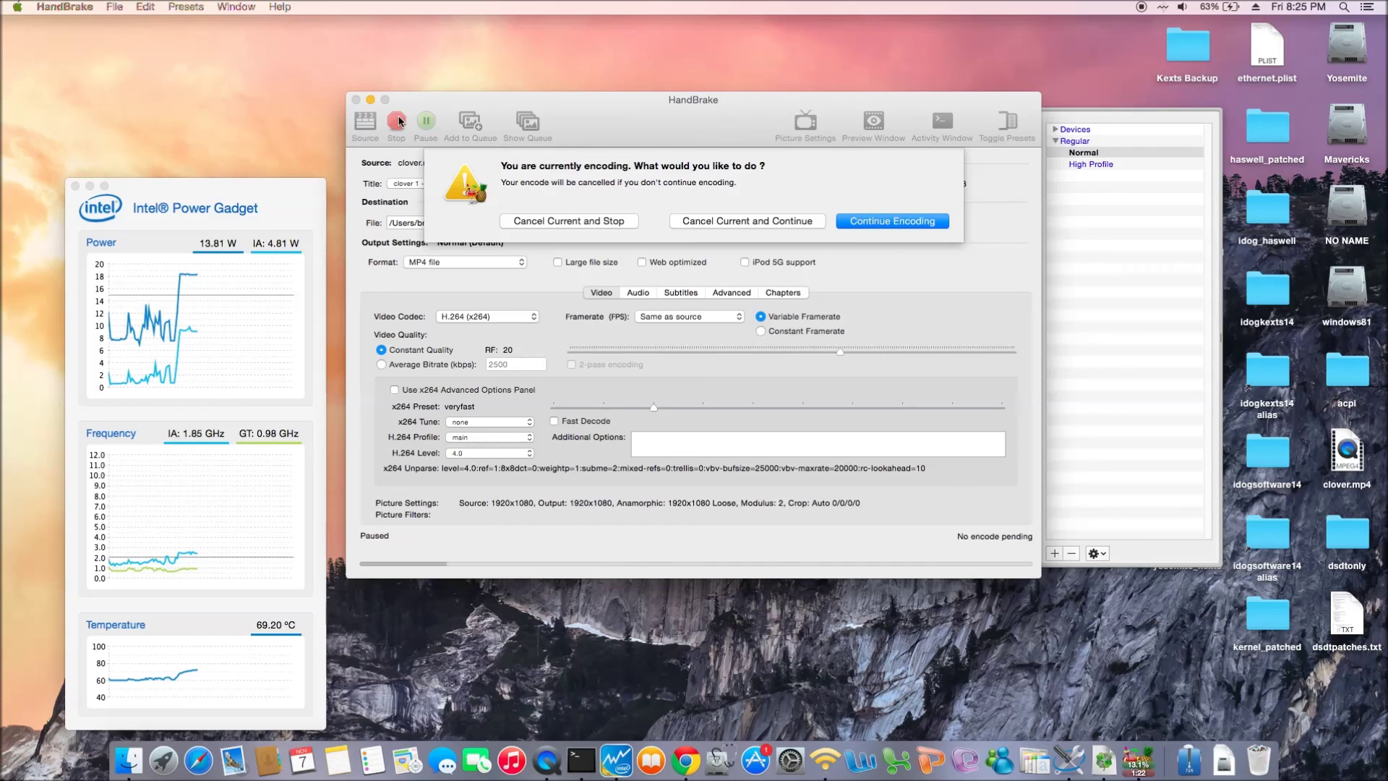
pyautogui.click(556, 220)
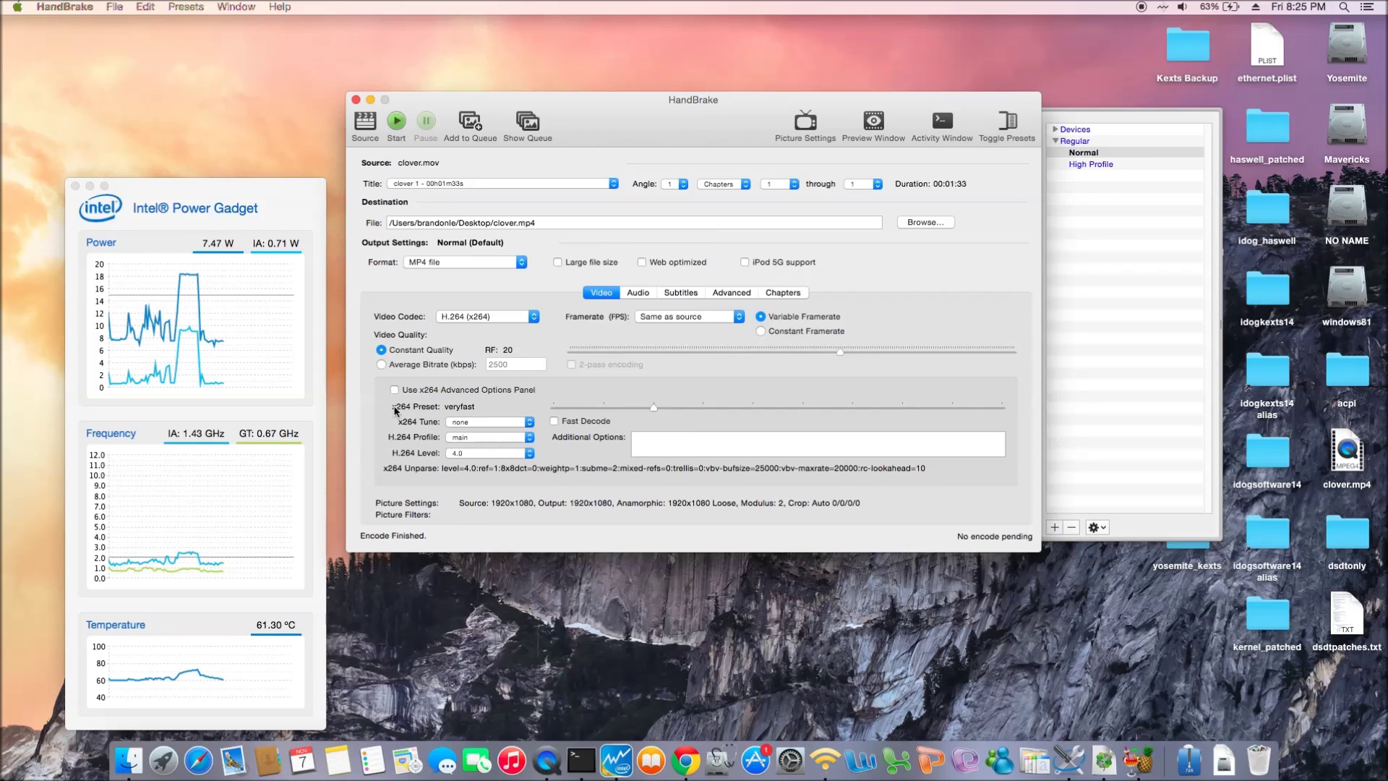
# Encode the clover video again, overwriting clover.mp4, cancel the encode partway and close the HandBrake window.
pyautogui.click(396, 121)
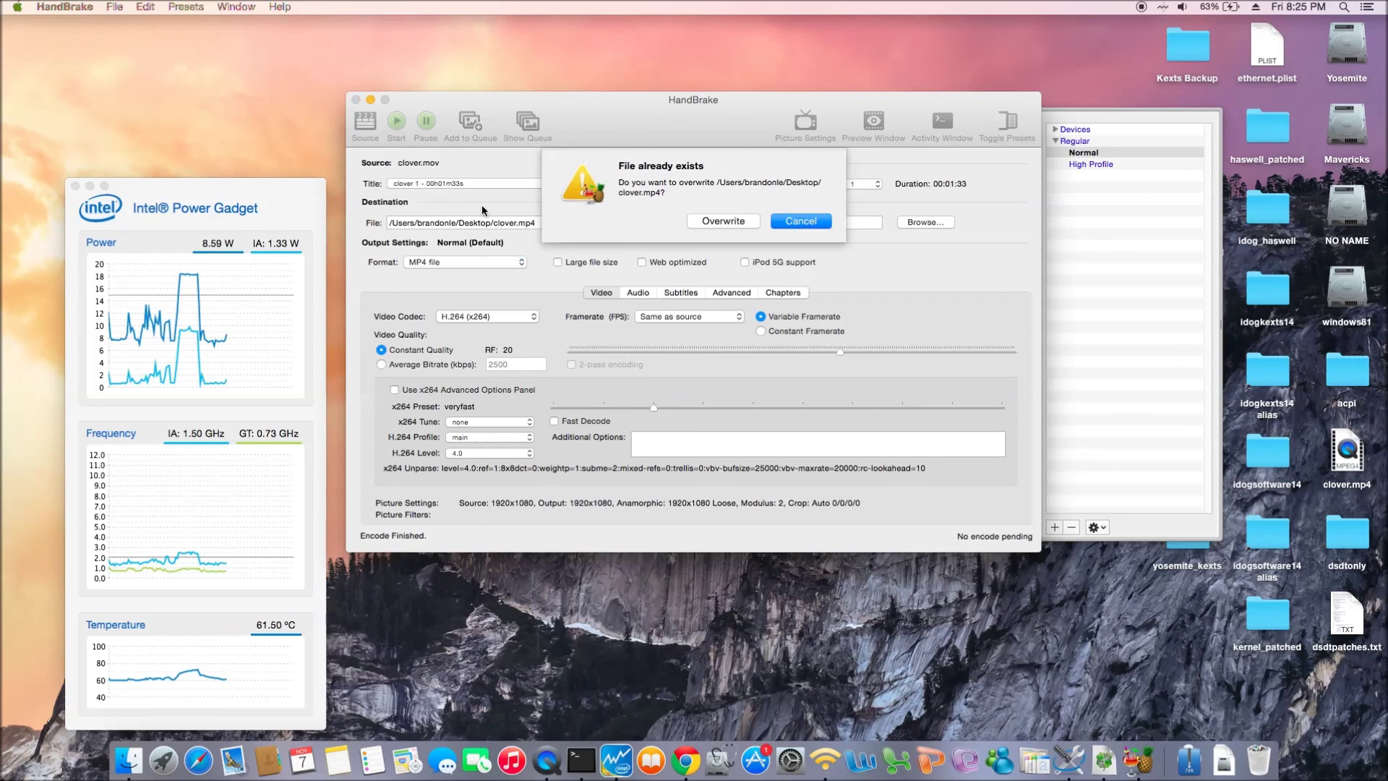
pyautogui.click(714, 221)
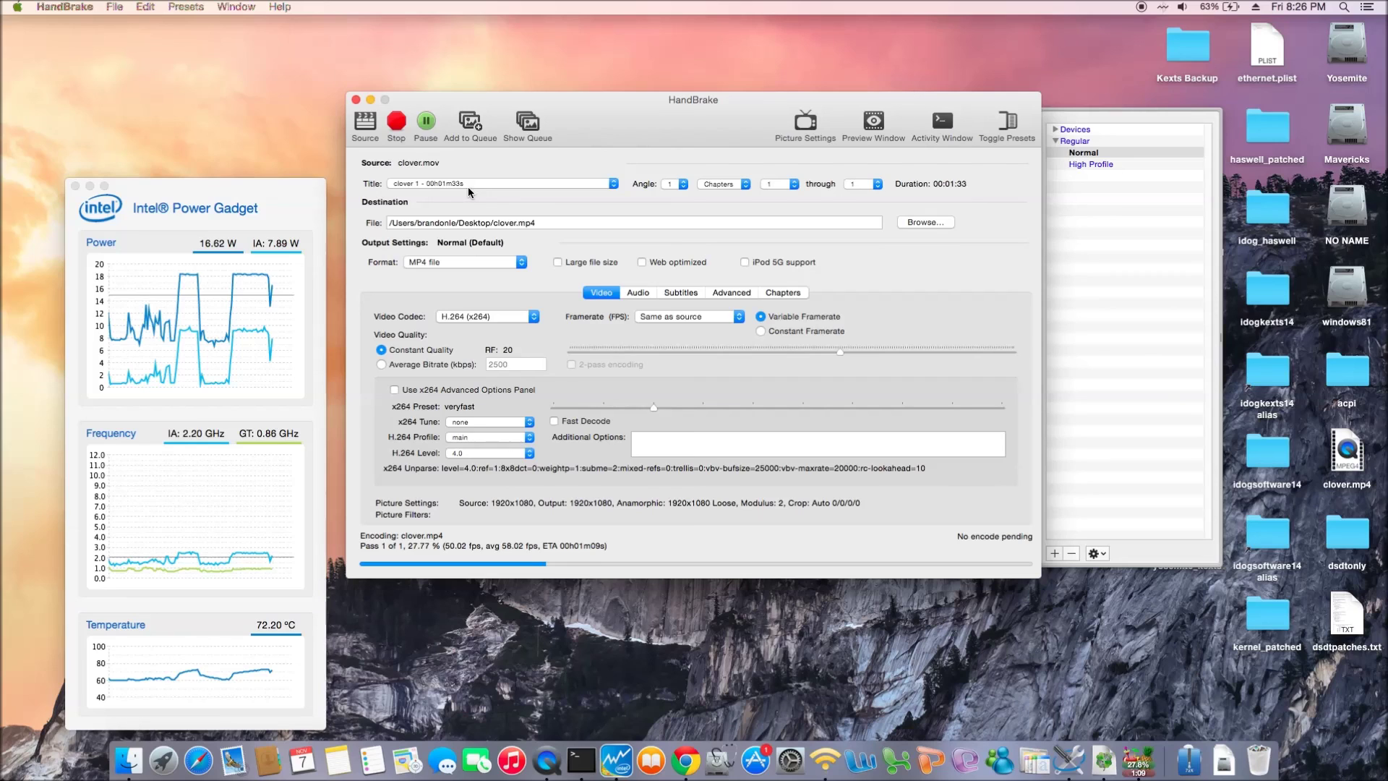
pyautogui.click(396, 123)
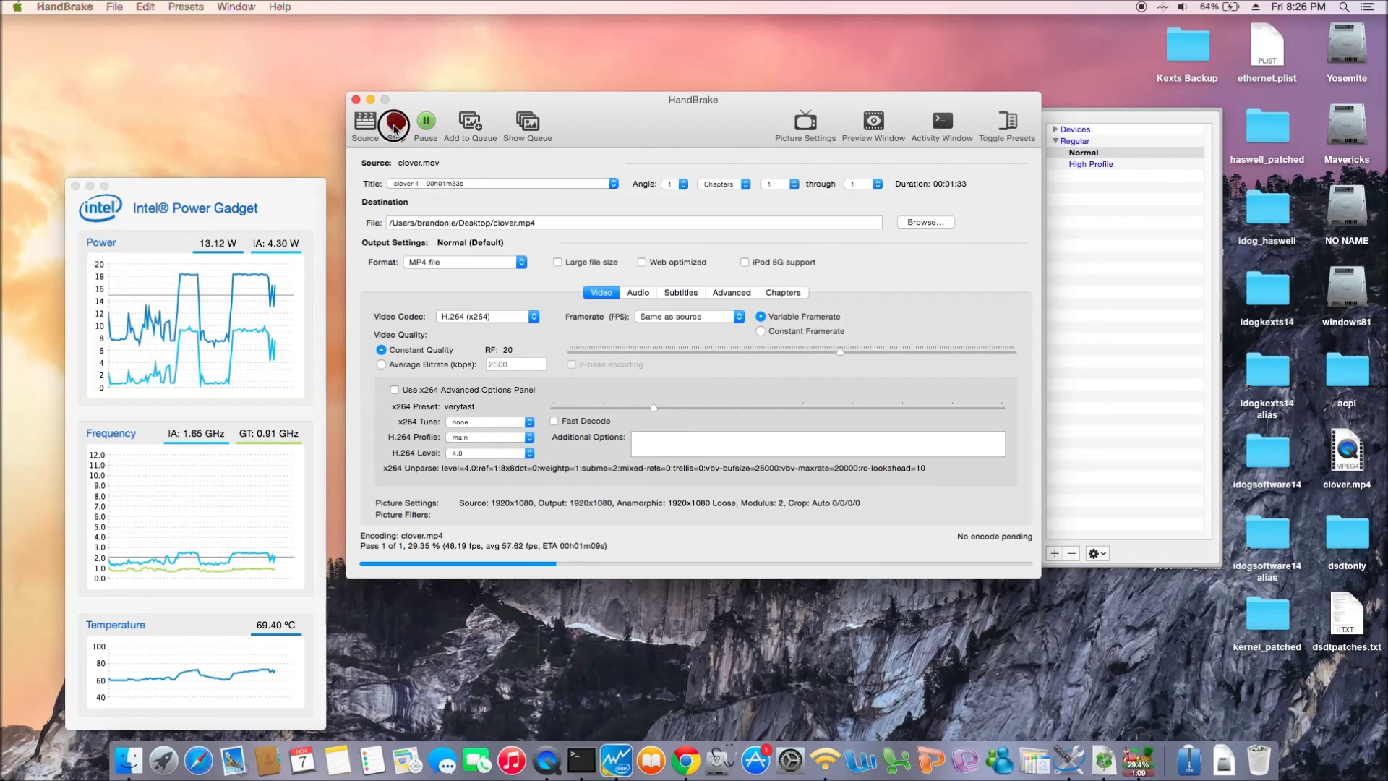
pyautogui.click(555, 221)
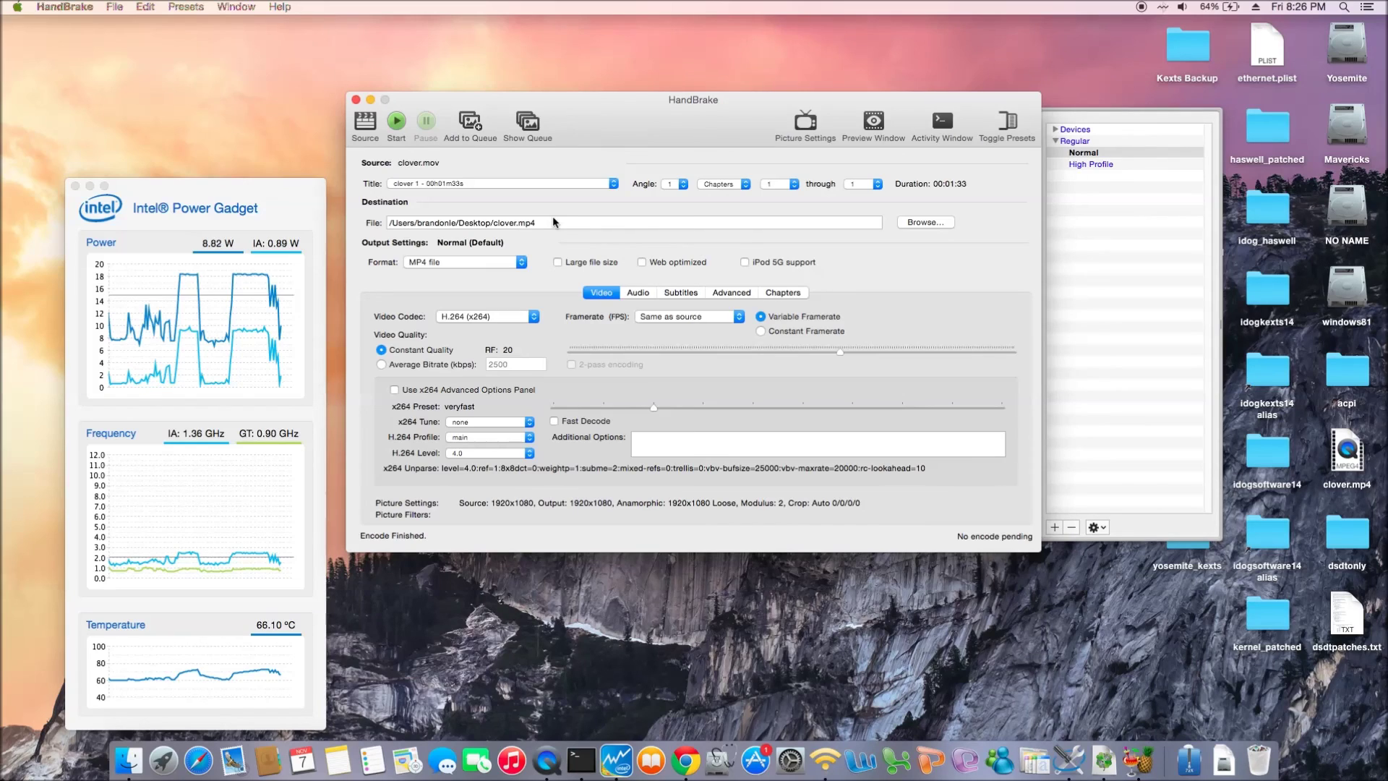
pyautogui.click(355, 100)
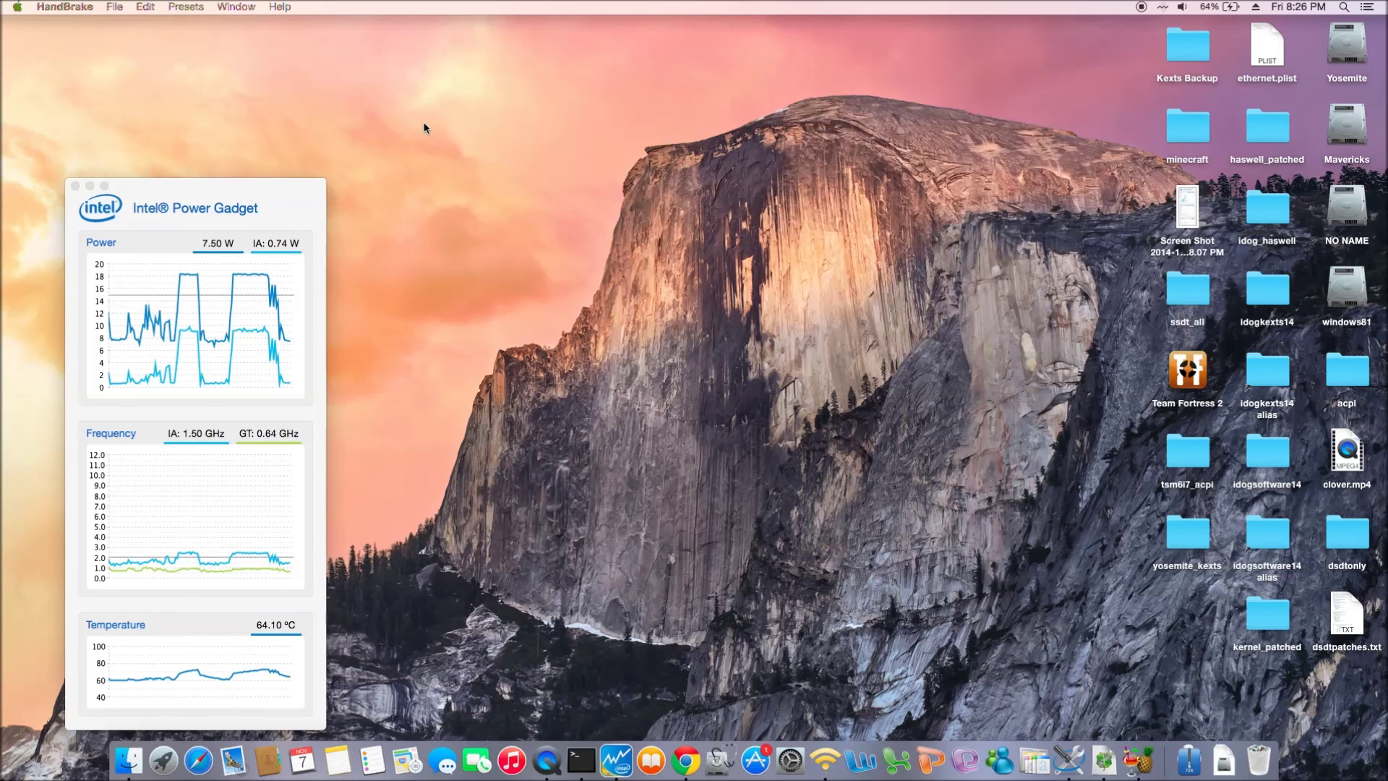